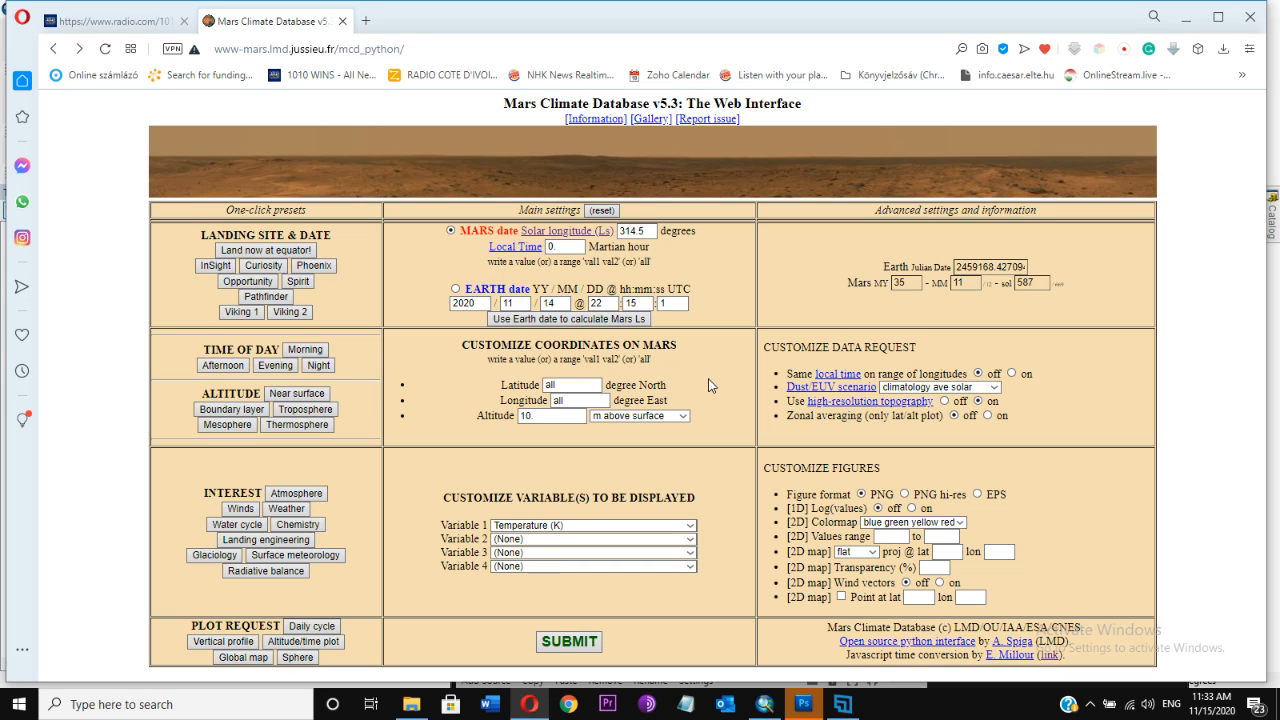
Generate the flat temperature map from the current Mars Climate Database settings.
left_click(585, 643)
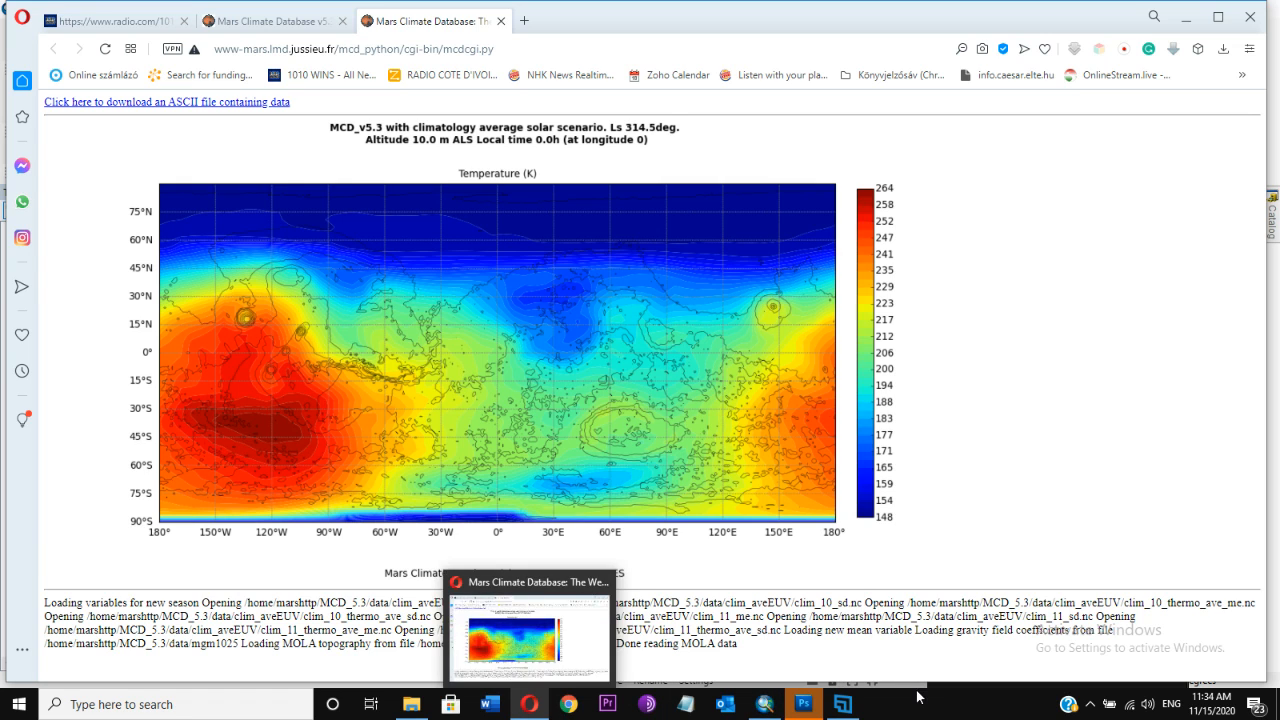
Switch to Photoshop and create a new document with the default settings.
left_click(812, 708)
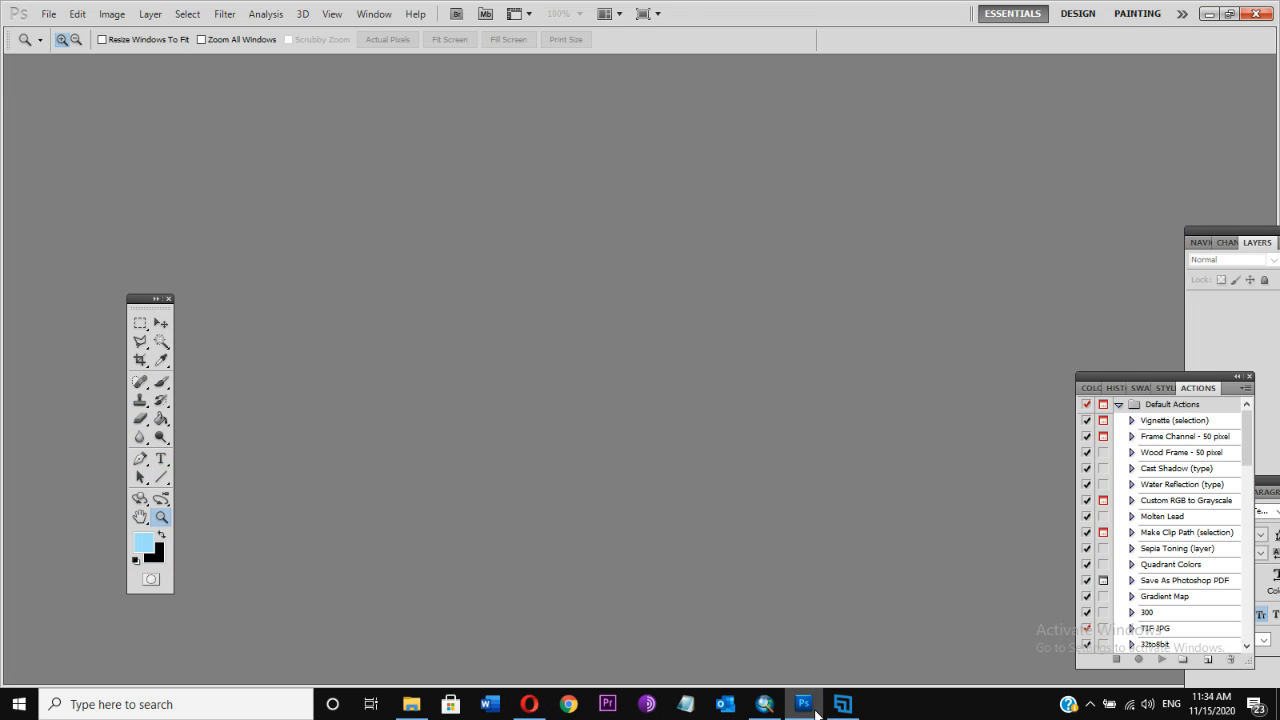
left_click(47, 14)
left_click(286, 100)
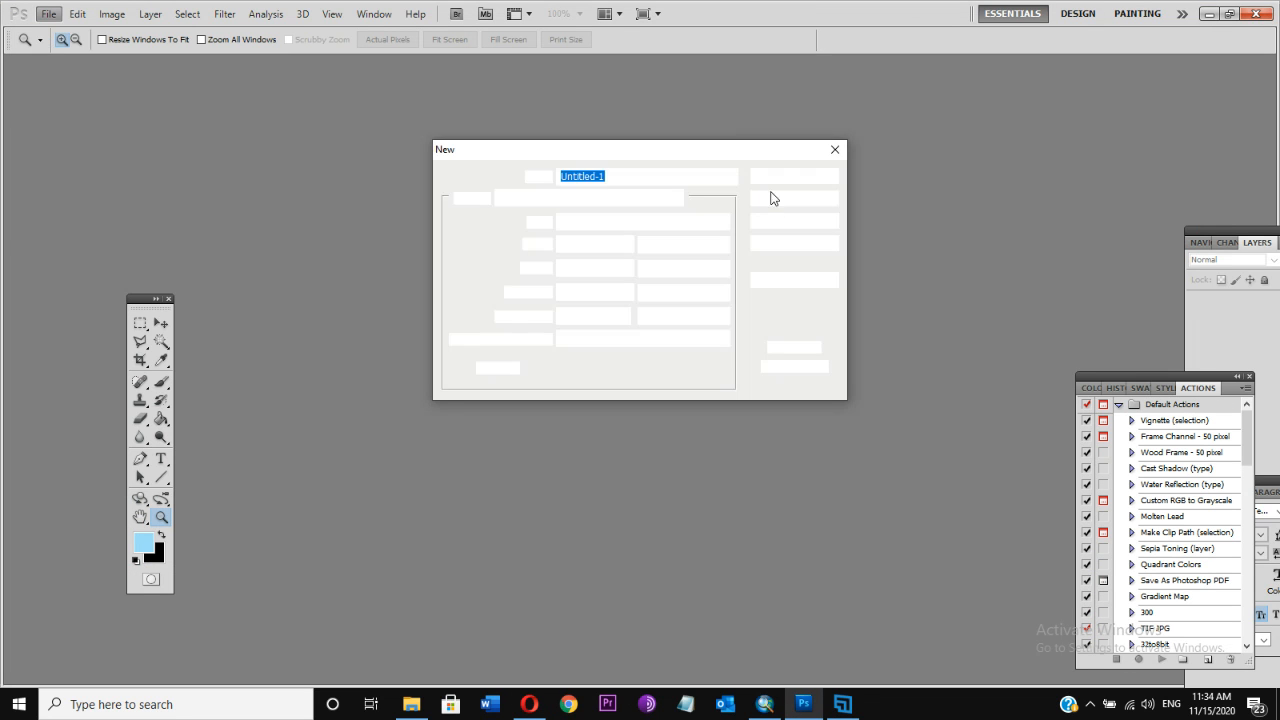
left_click(779, 180)
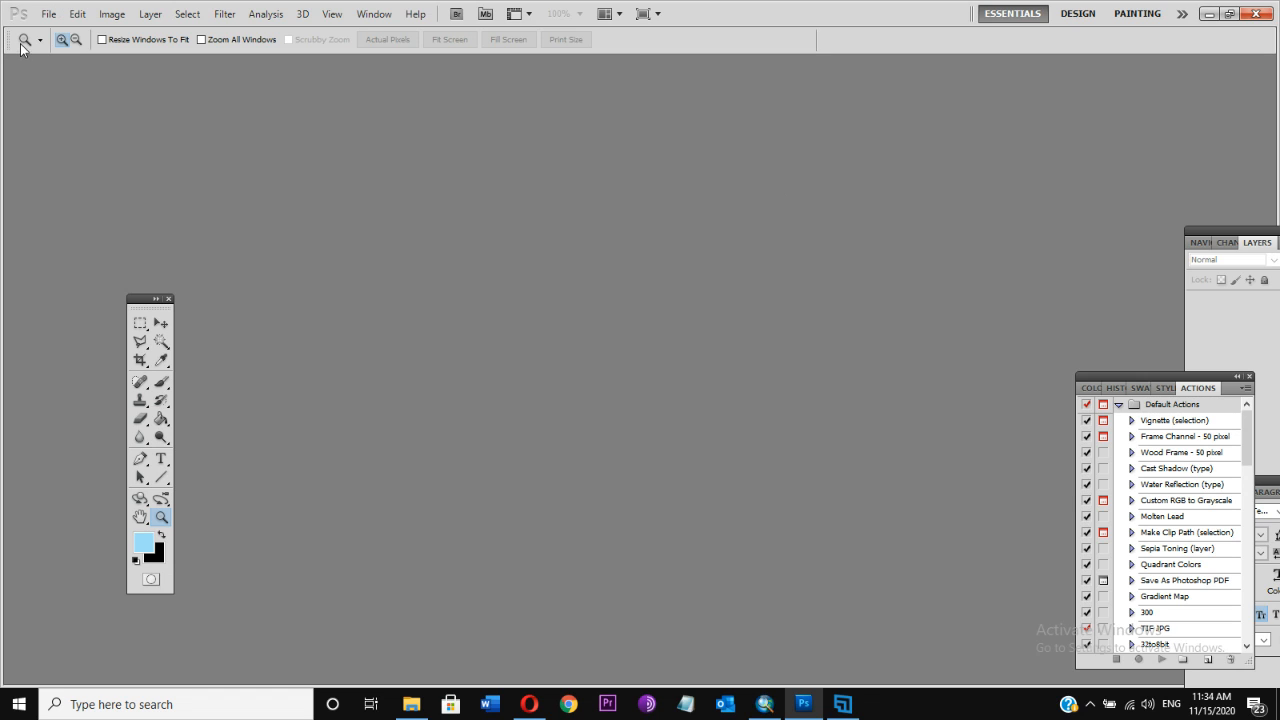
Paste the captured map screenshot and move it up until the whole map and its axis labels fit on the canvas.
left_click(79, 15)
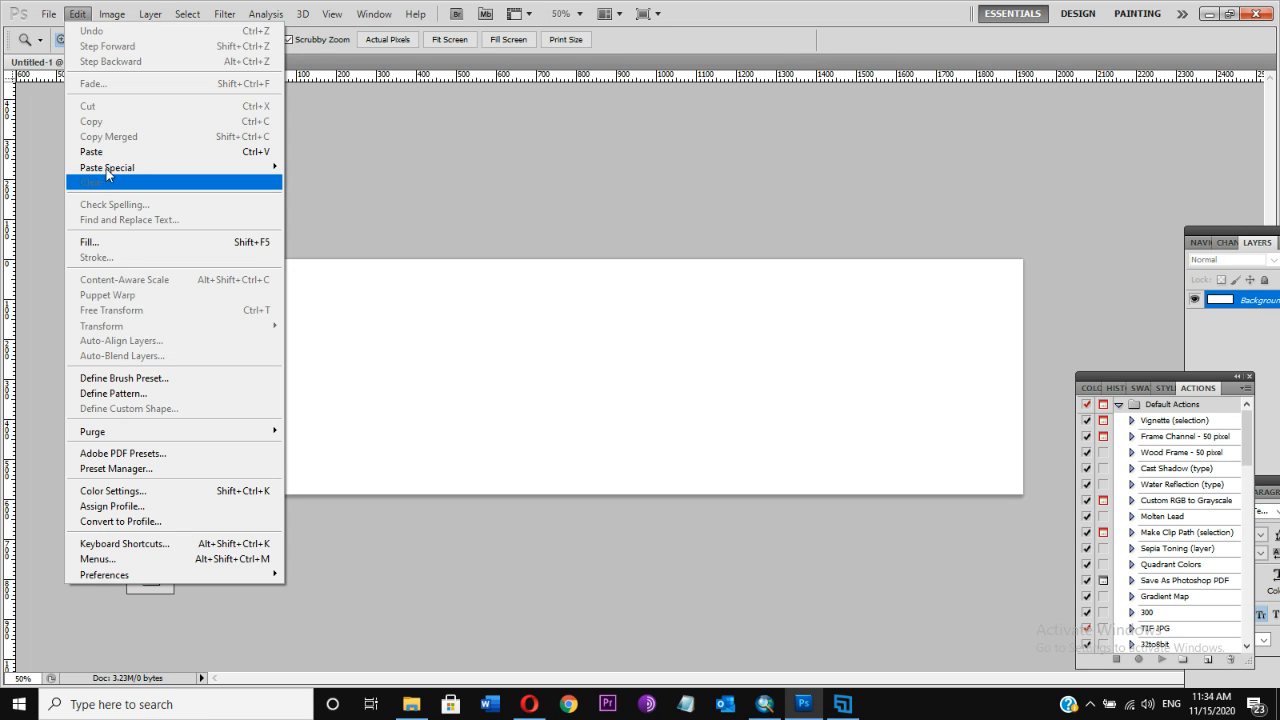
left_click(91, 152)
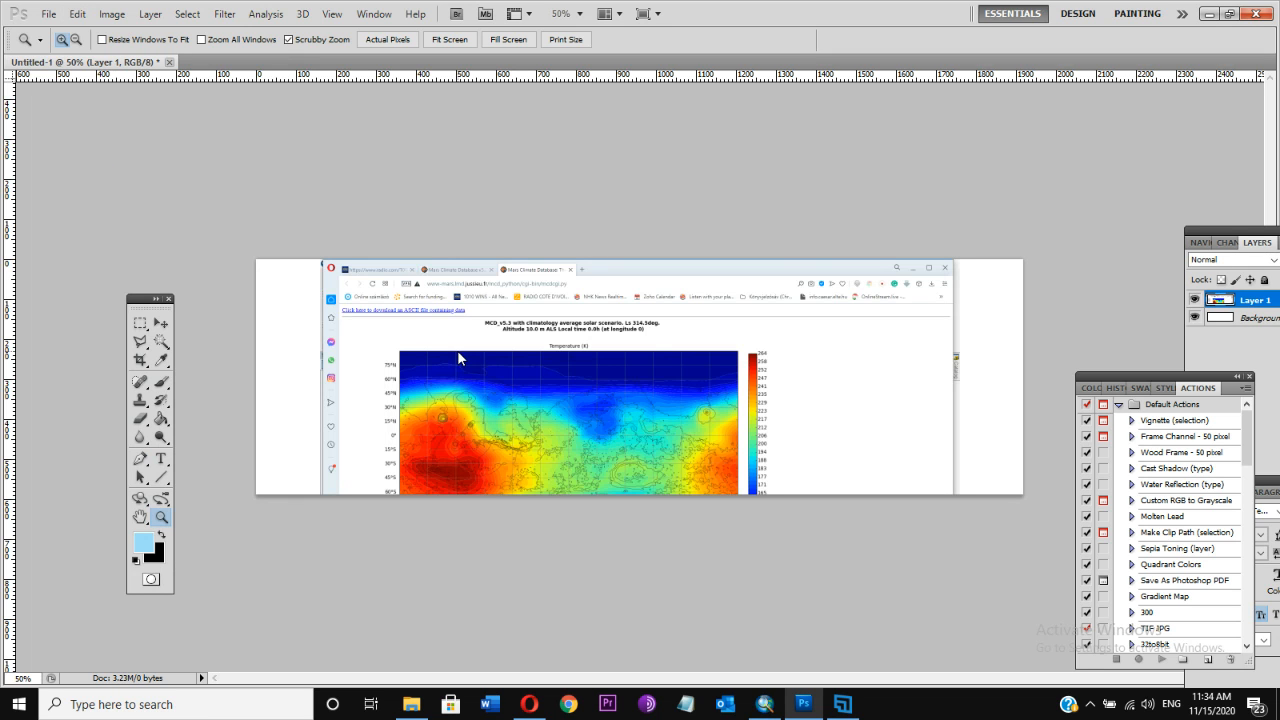
left_click(161, 323)
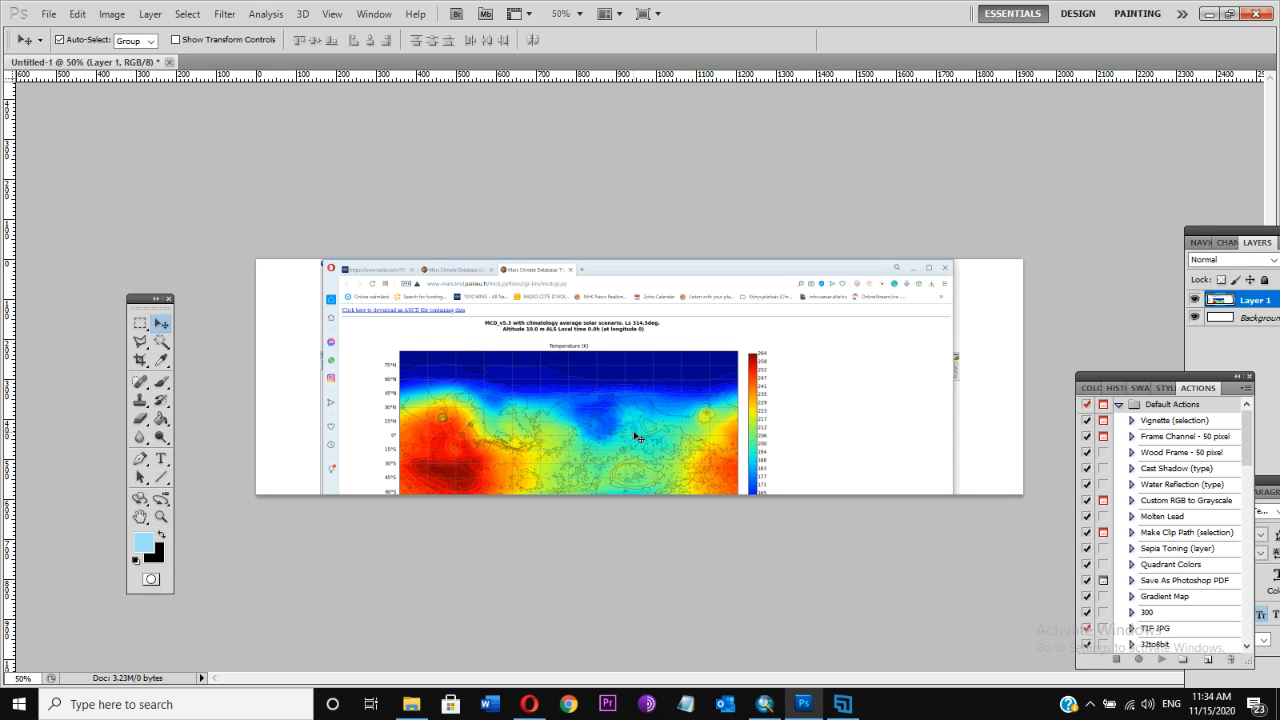
left_click_drag(636, 437, 629, 391)
Crop the image to the temperature map with its title, axis labels and colour scale.
left_click(140, 360)
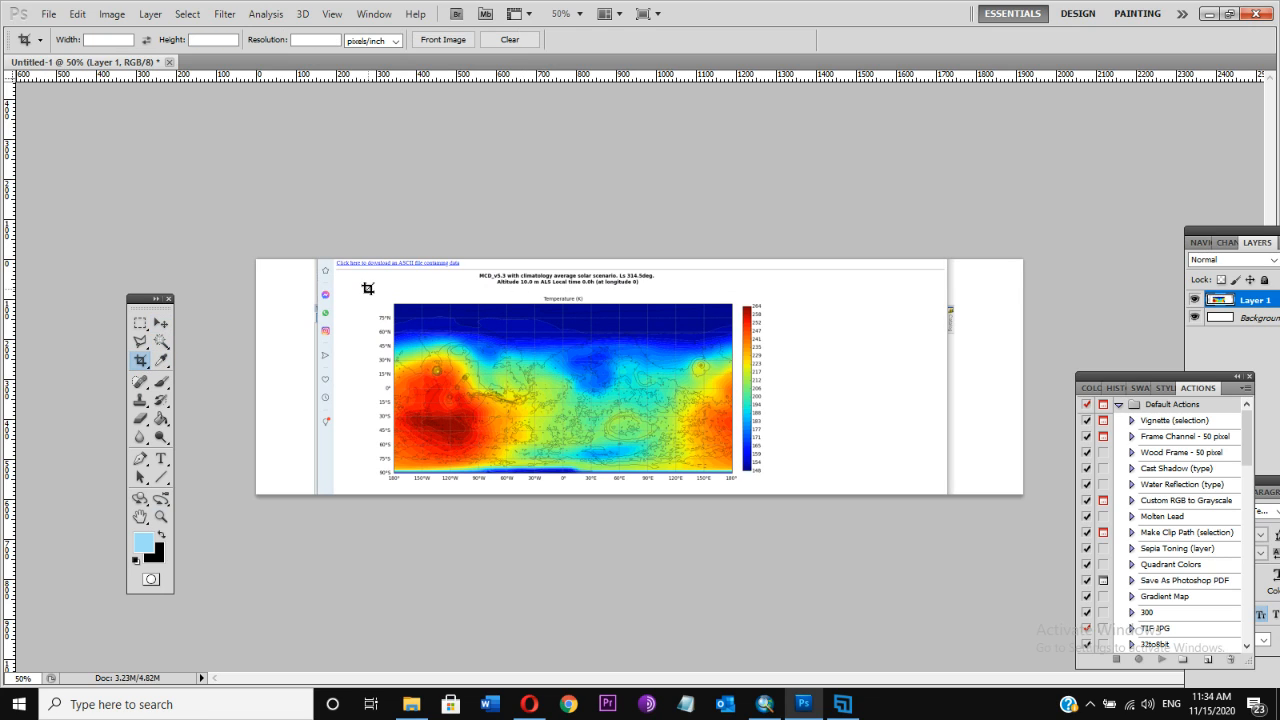
mouse_move(366, 270)
left_mouse_down()
mouse_move(428, 423)
mouse_move(806, 488)
mouse_move(776, 487)
left_mouse_up()
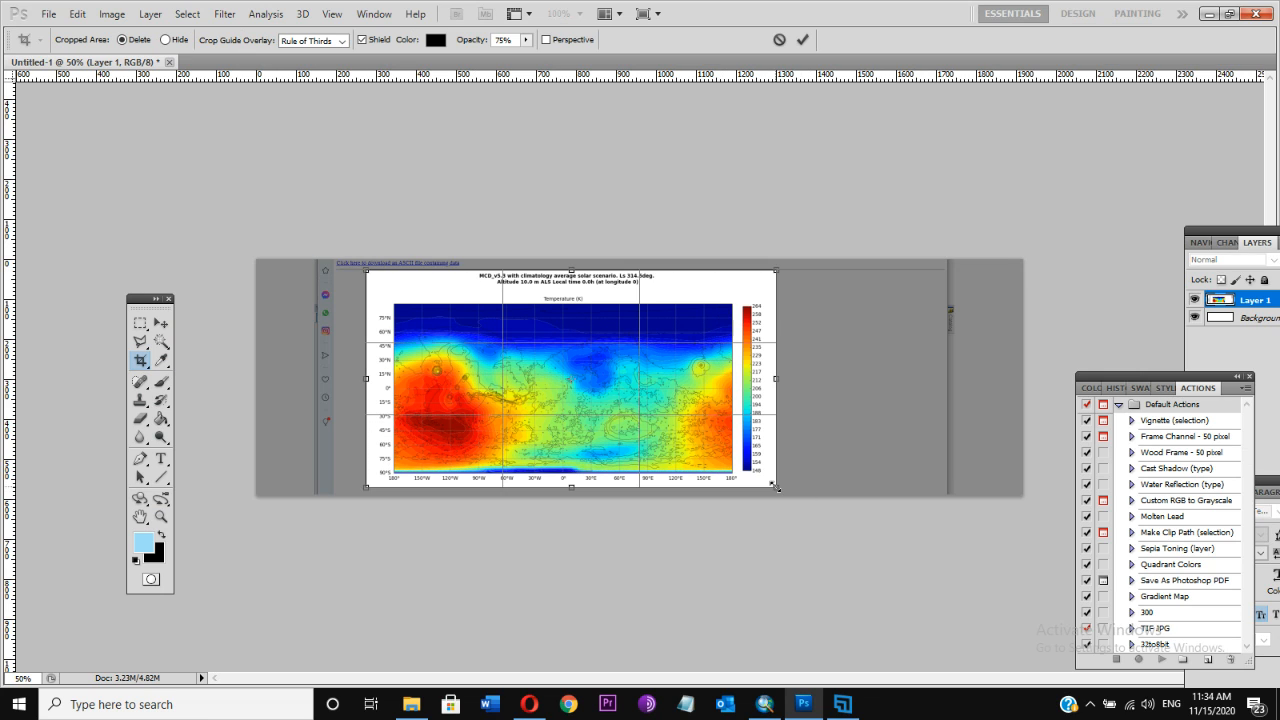
key("Return")
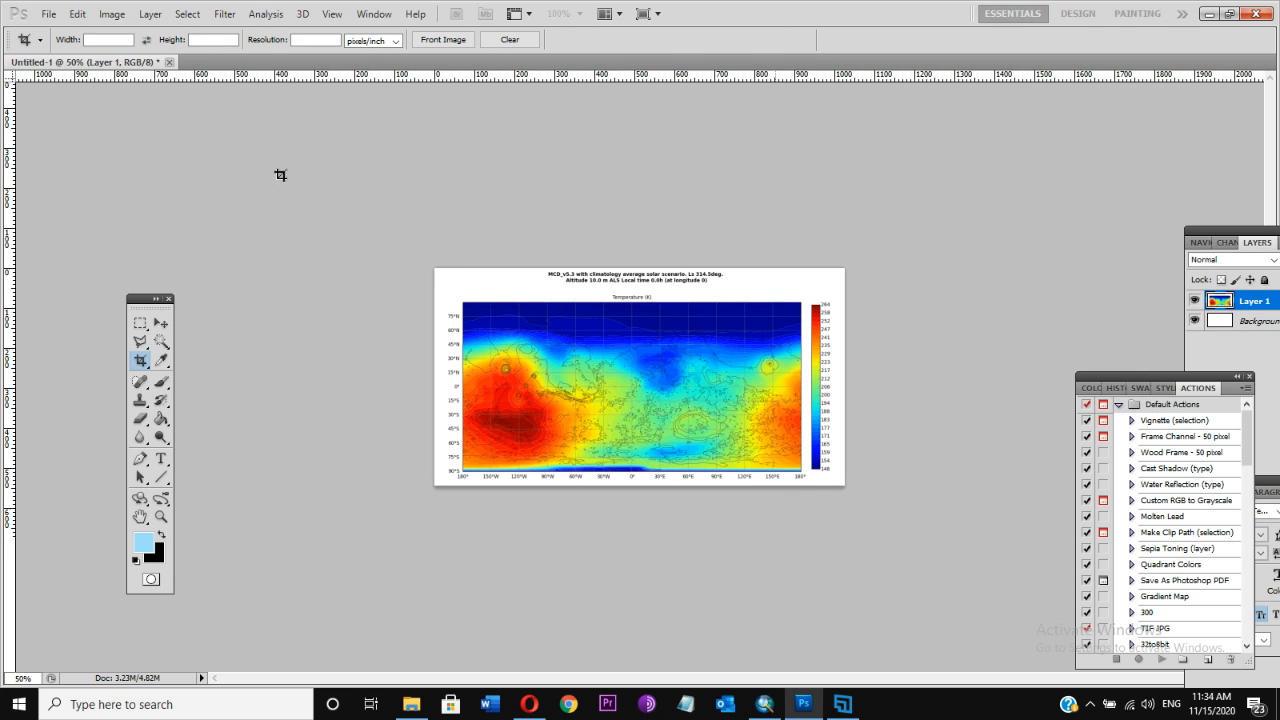
Save the cropped map as a JPEG named picture1 in the Pictures folder with quality 10 (Maximum).
left_click(48, 14)
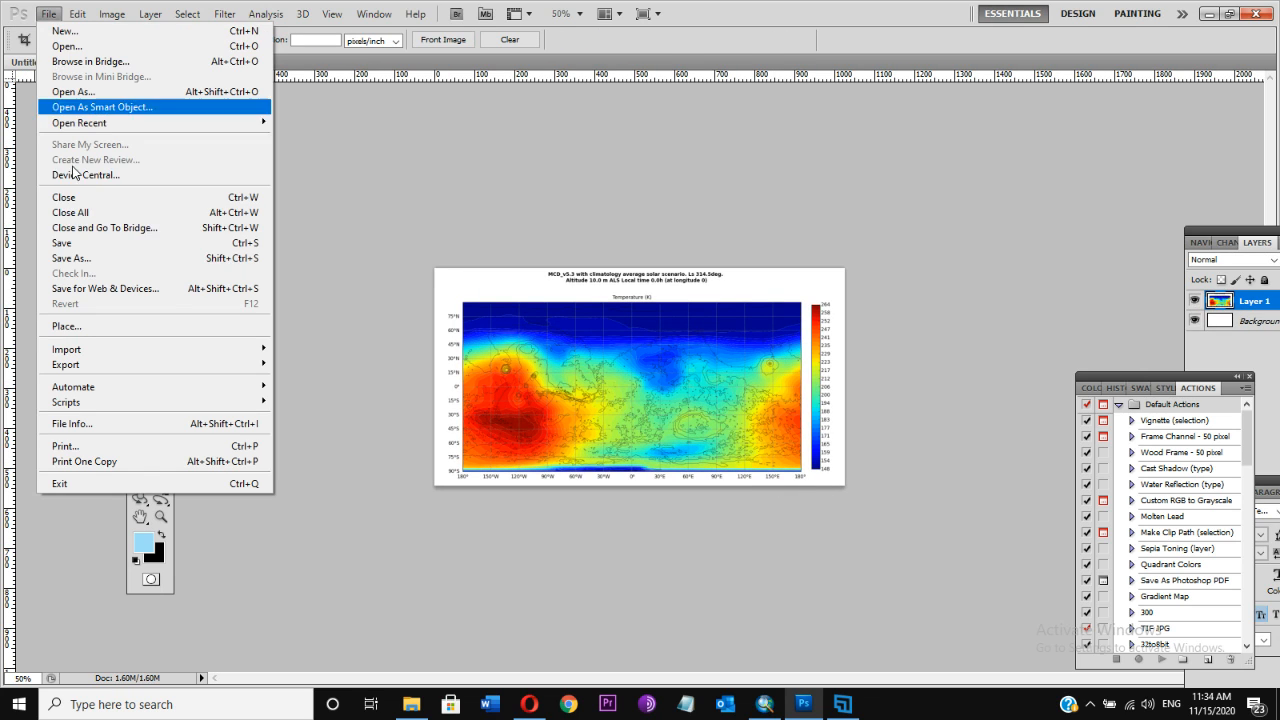
left_click(89, 262)
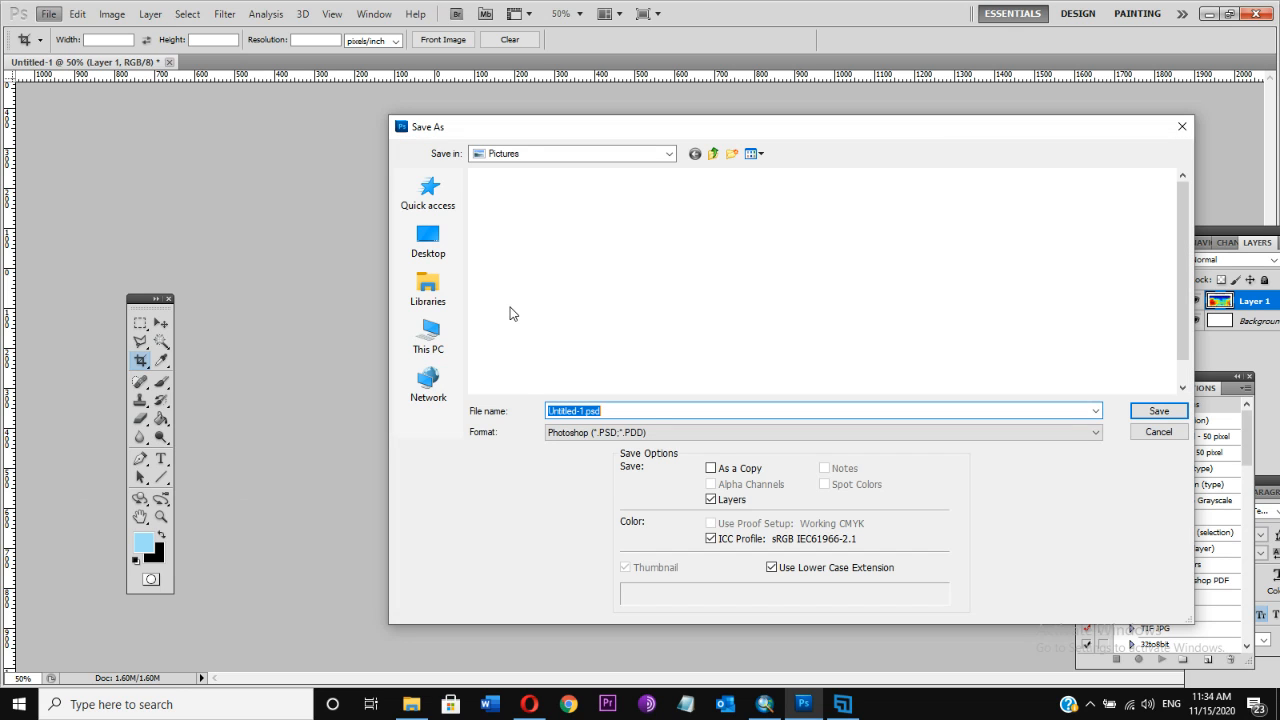
type("p")
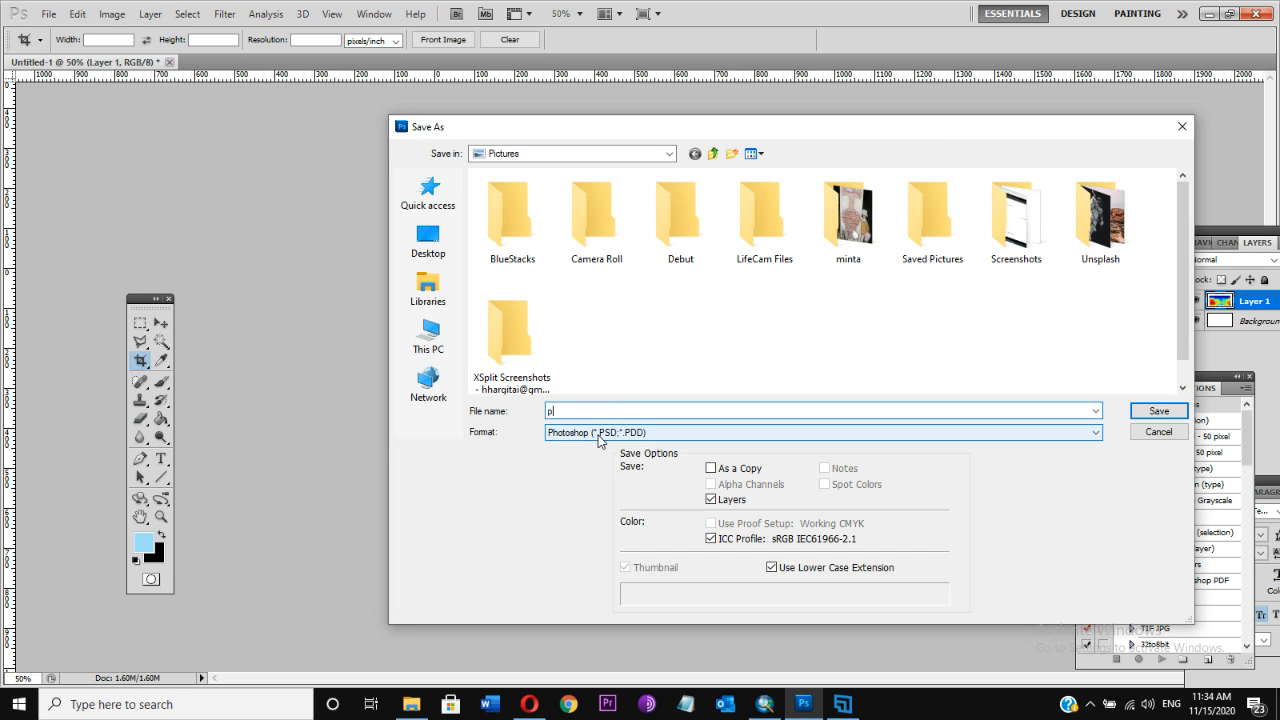
type("icture1")
left_click(602, 433)
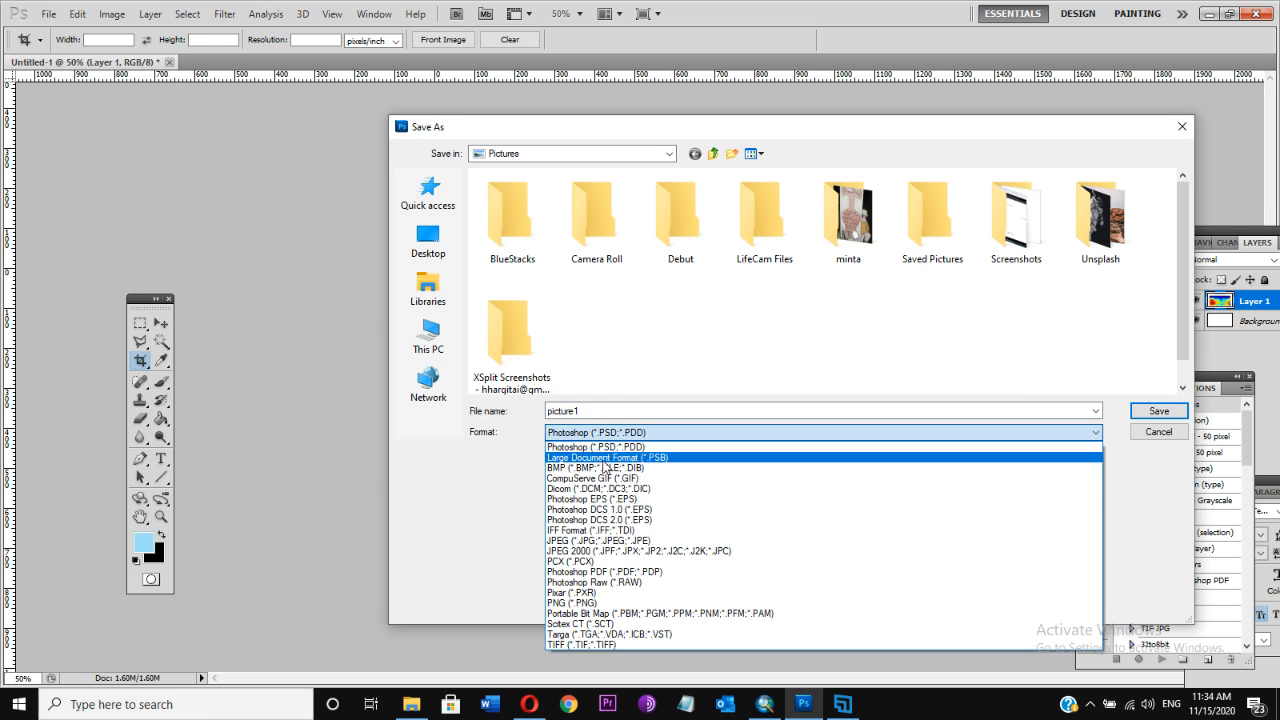
left_click(606, 540)
left_click(1157, 411)
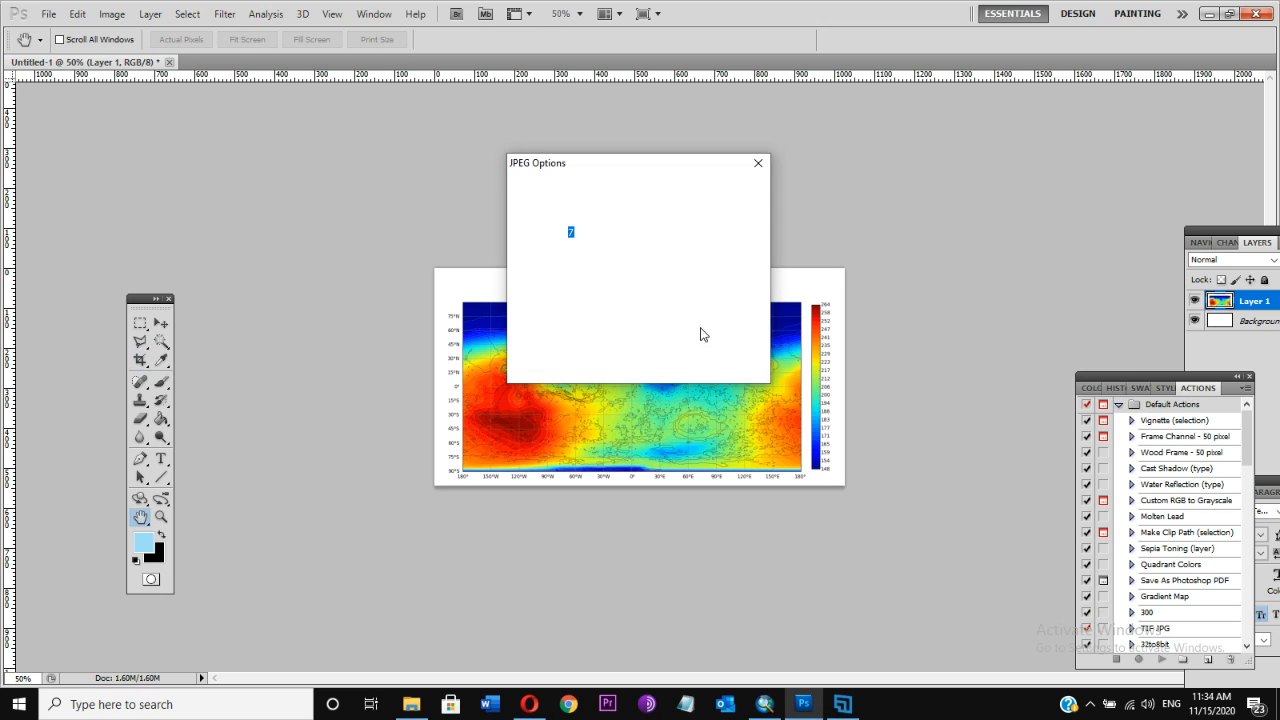
left_click(653, 268)
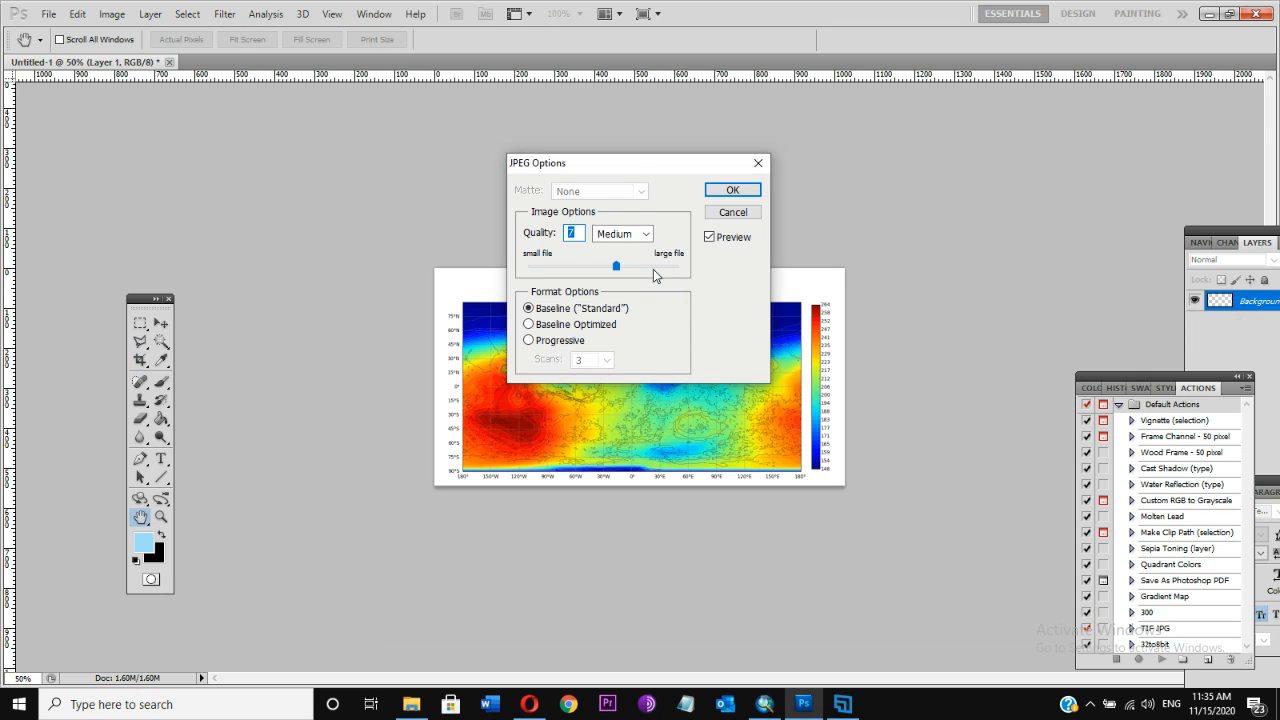
left_click(719, 192)
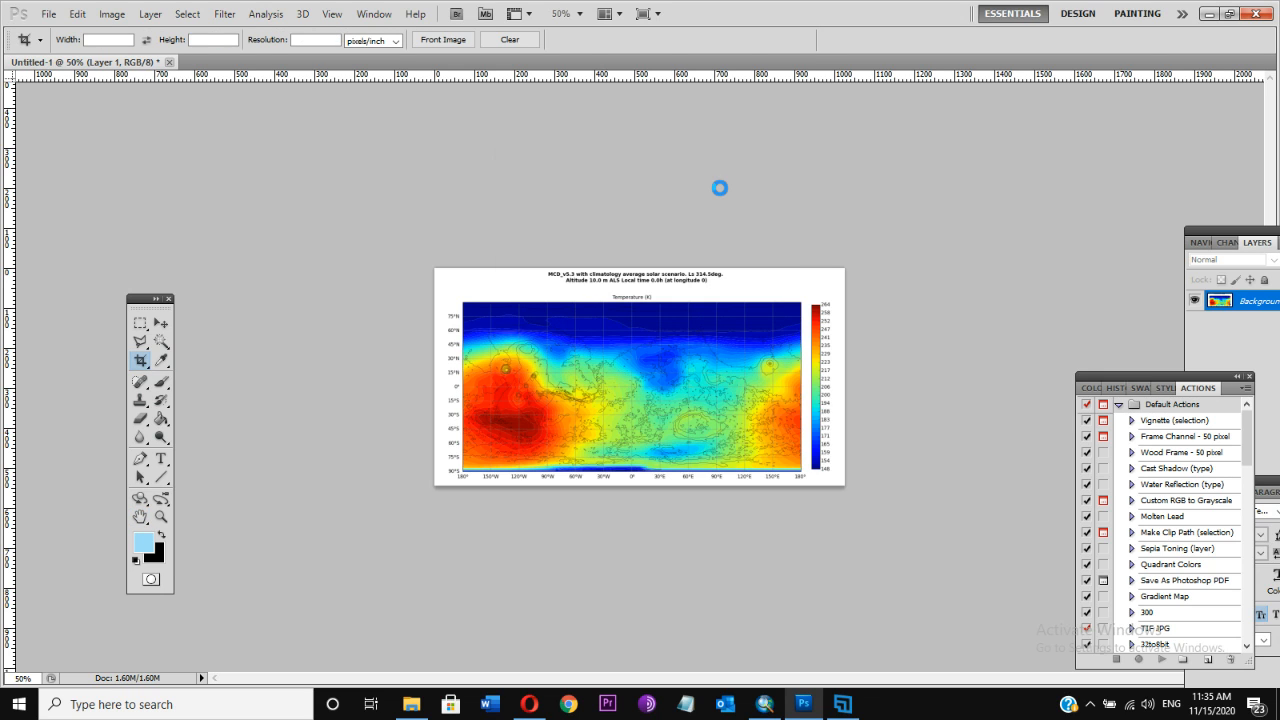
Switch to the Mars Climate Database settings page in the browser and generate the temperature map in N pole projection.
key("alt+Tab")
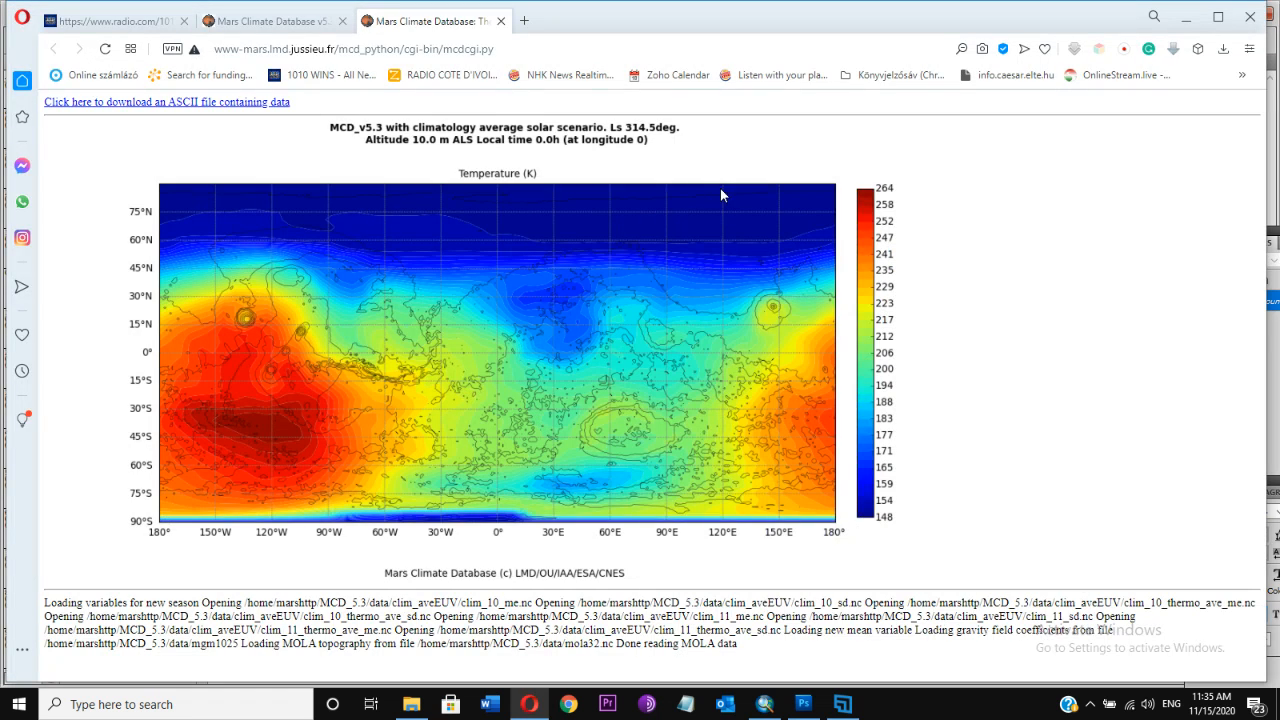
left_click(257, 24)
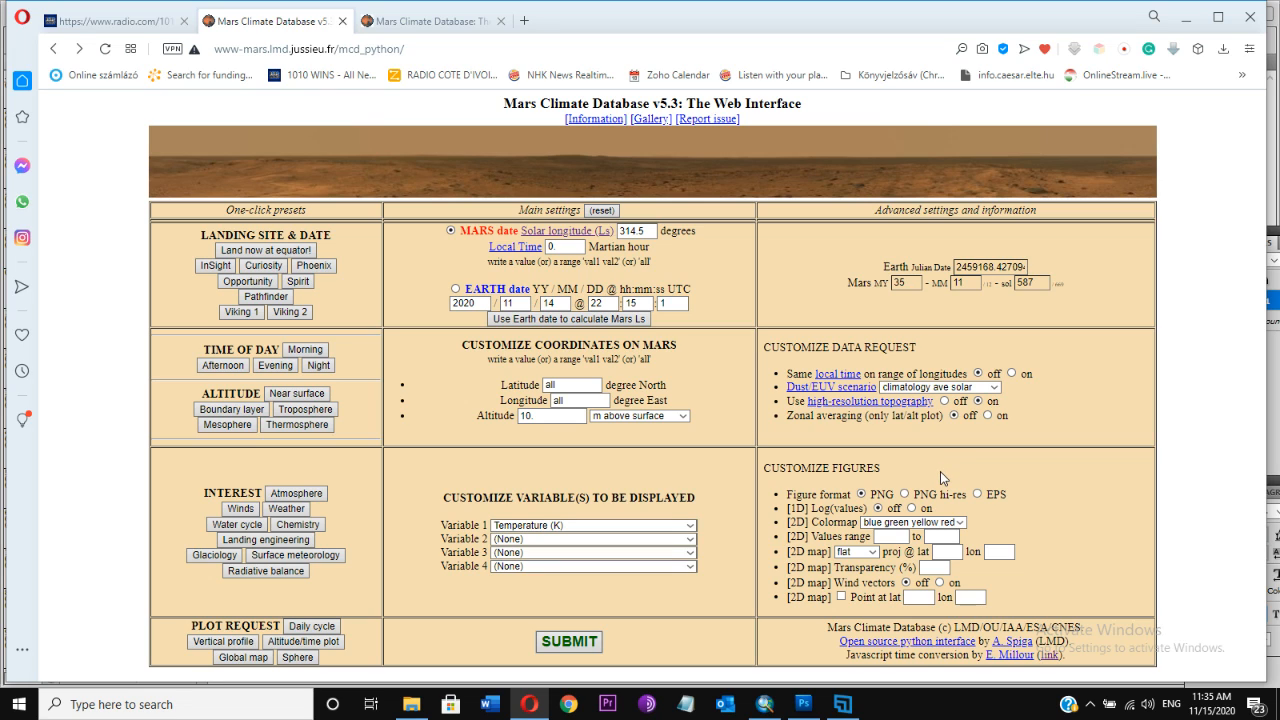
left_click(938, 538)
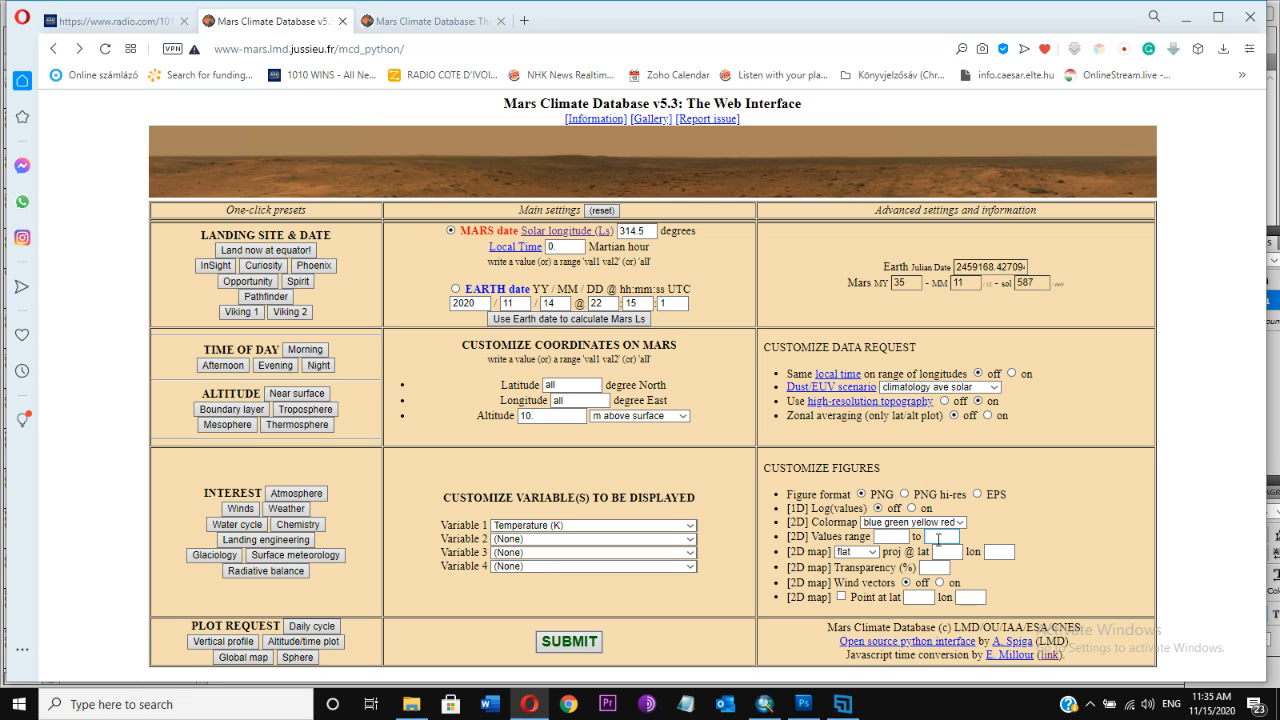
left_click(873, 556)
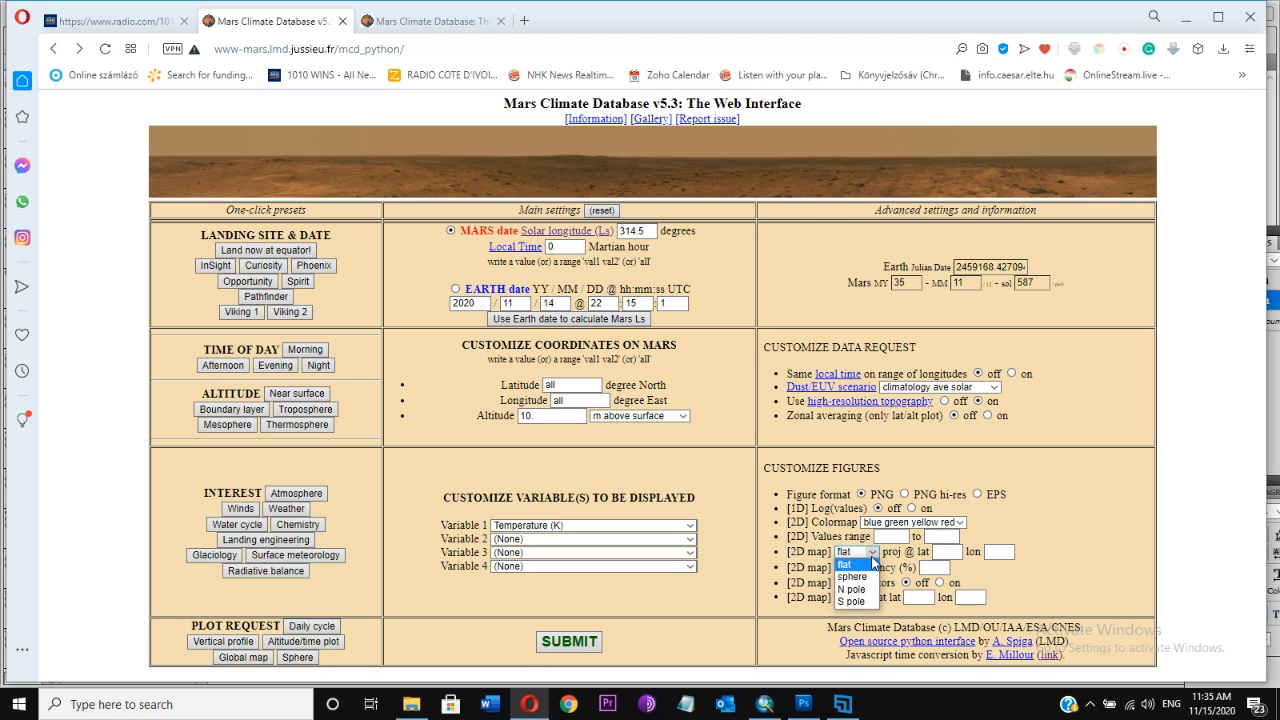
left_click(870, 591)
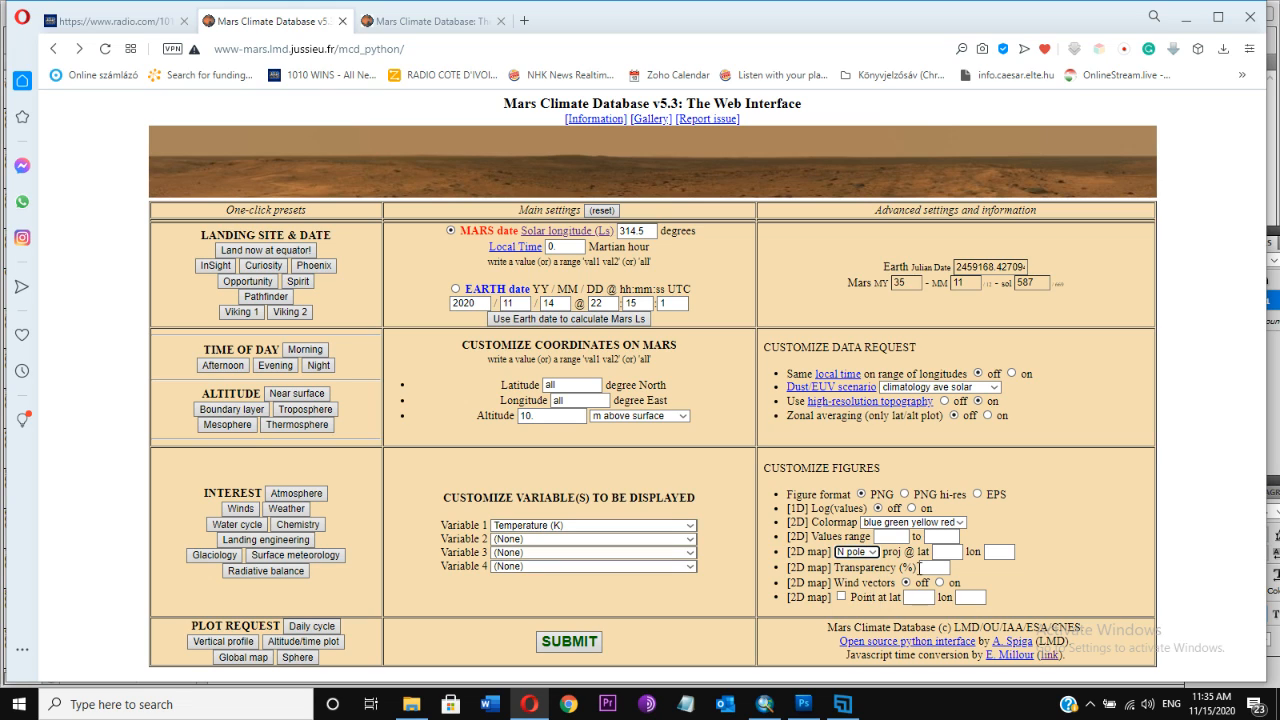
left_click(580, 645)
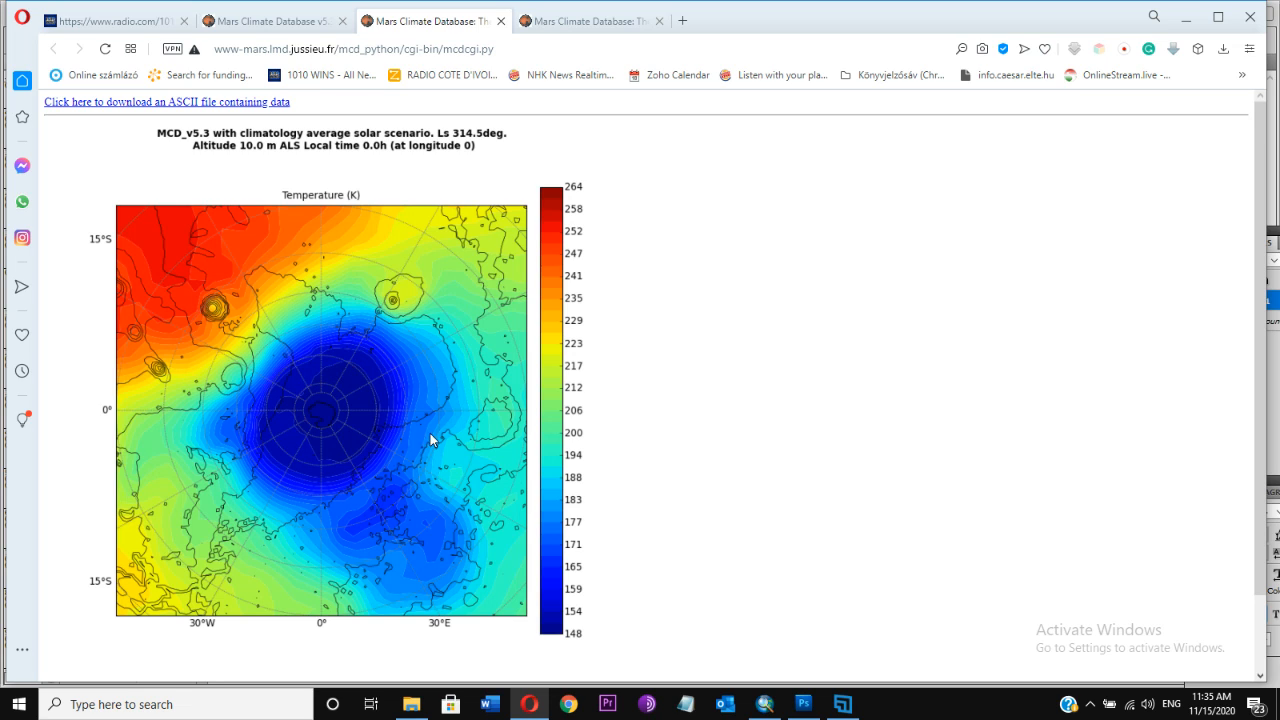
Switch to Photoshop and create a new 1600 × 900 pixel document from the Clipboard preset.
right_click(357, 415)
left_click(861, 353)
left_click(803, 704)
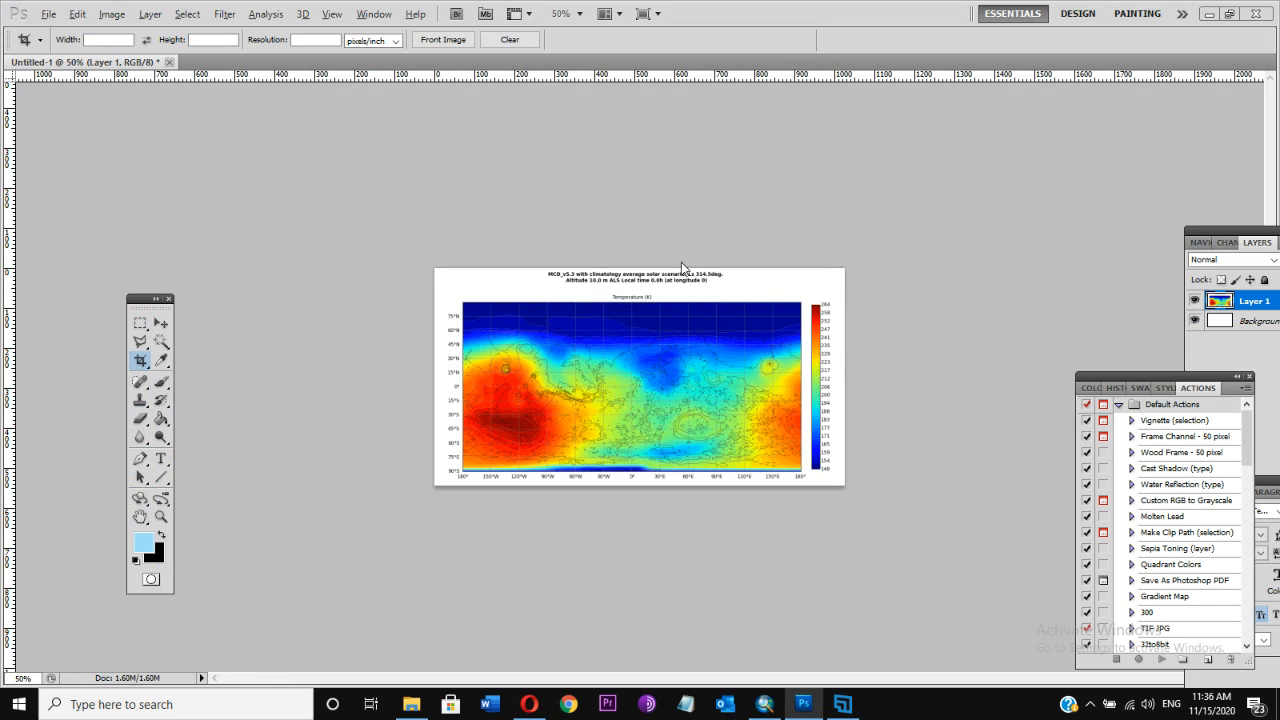
left_click(48, 15)
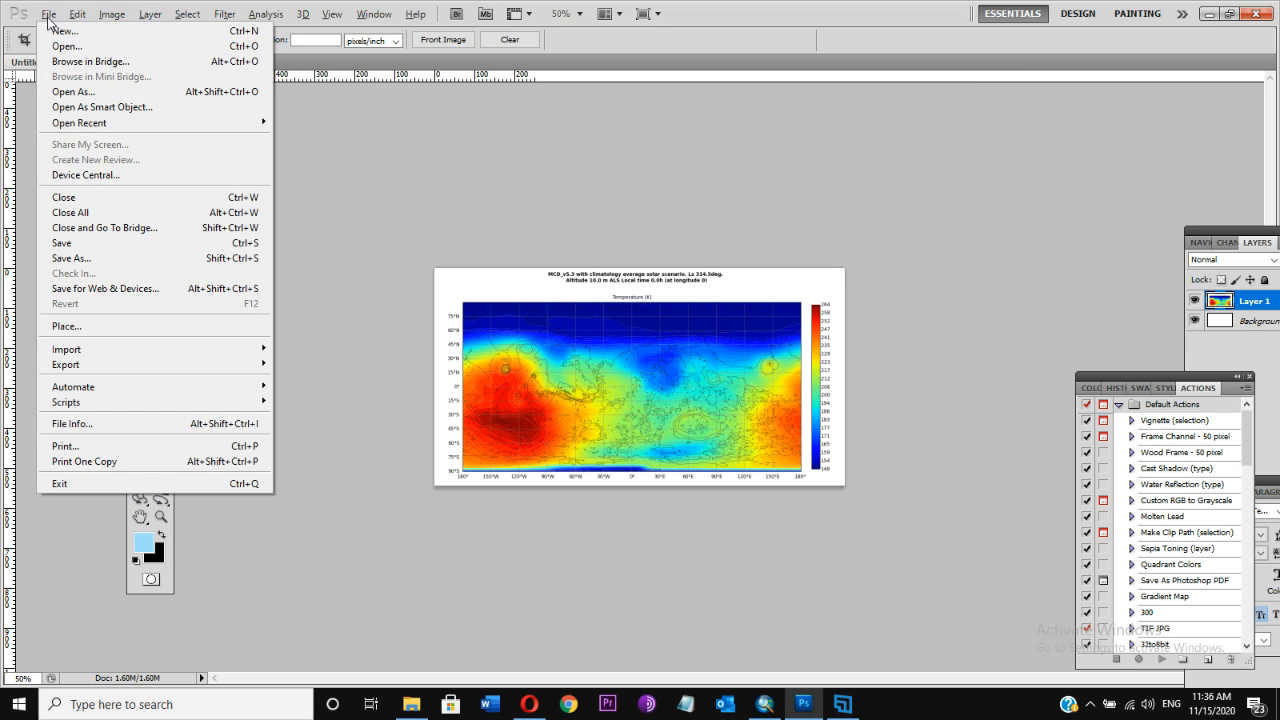
key("Escape")
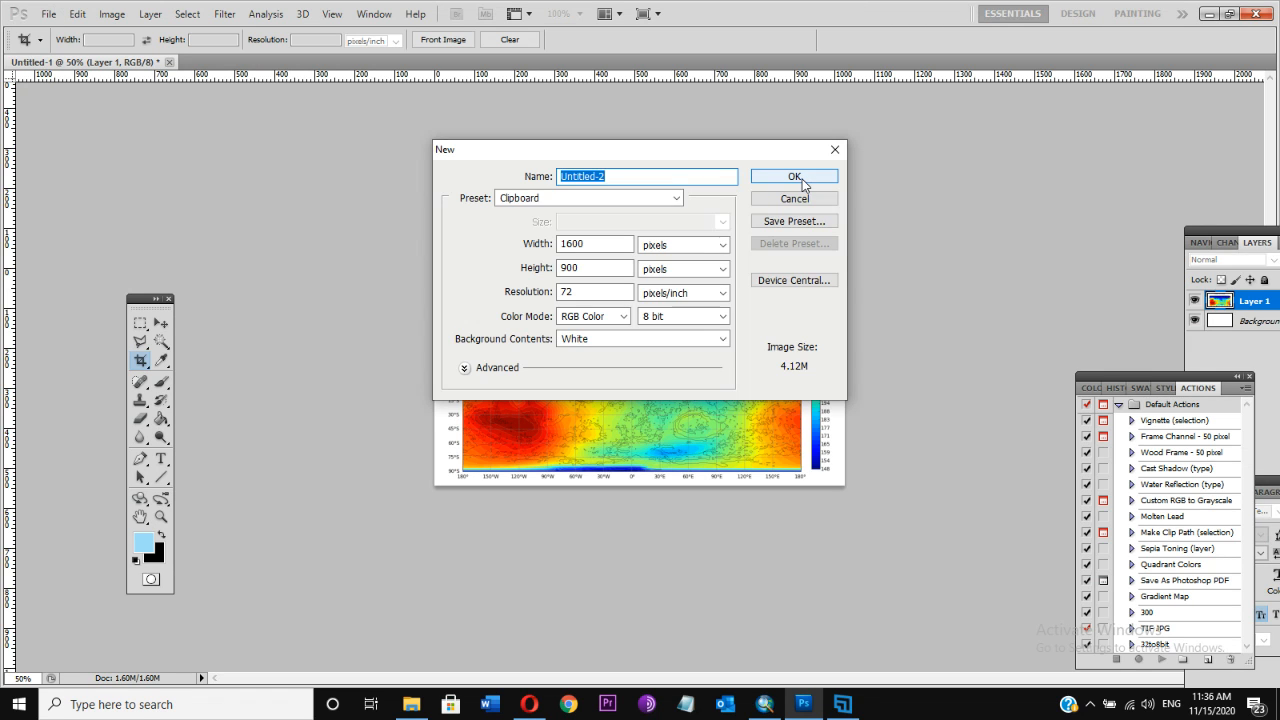
left_click(802, 183)
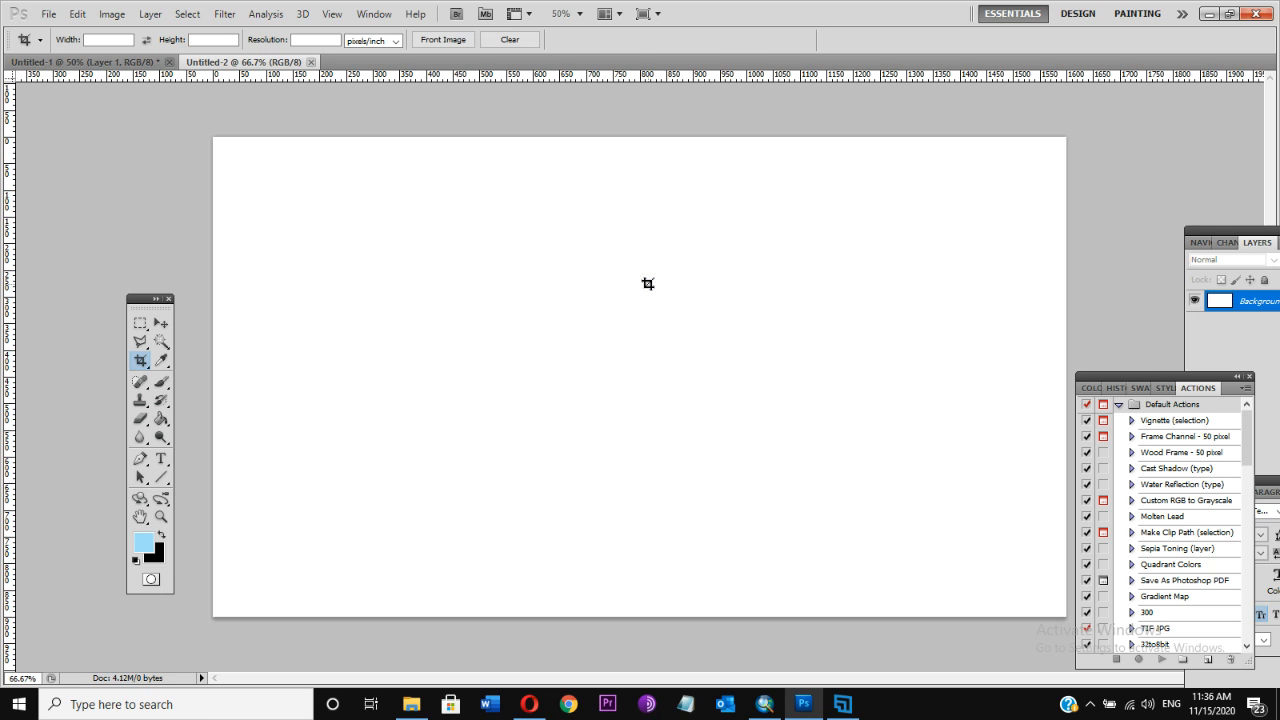
Paste the polar map screenshot and crop it to the map with its title, axis labels and colour scale.
key("ctrl+v")
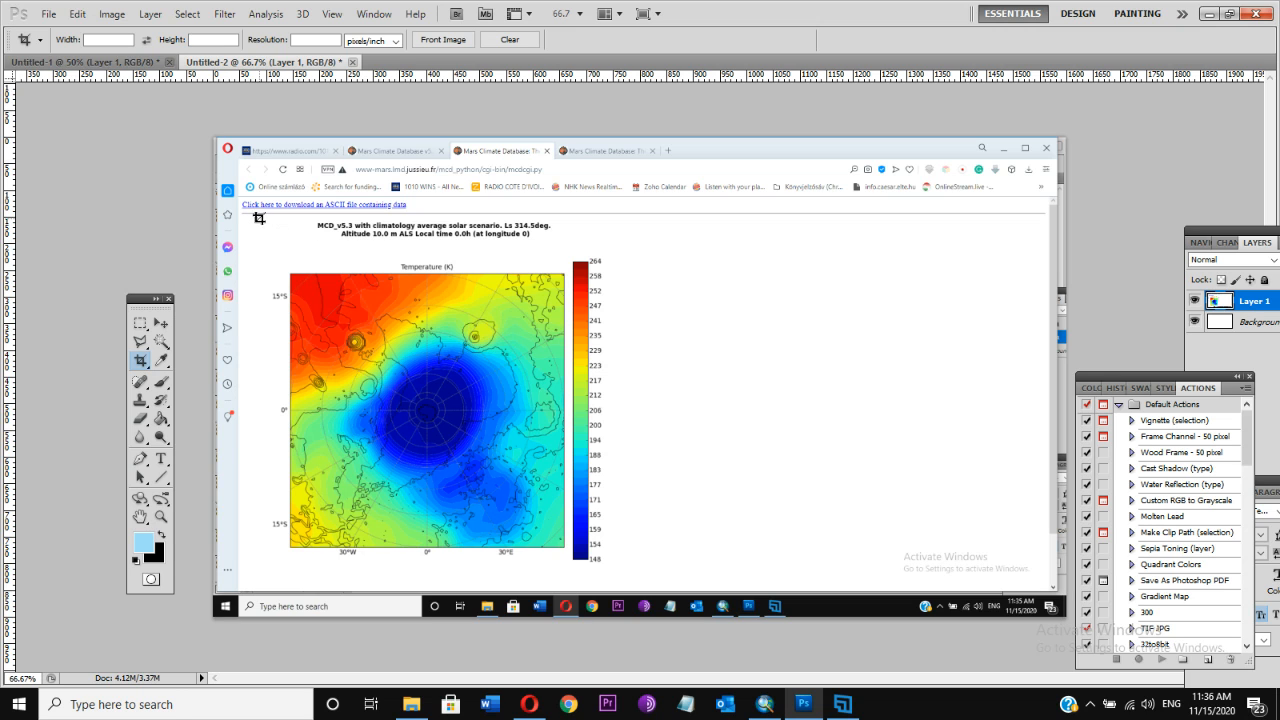
left_click_drag(258, 218, 617, 577)
key("Return")
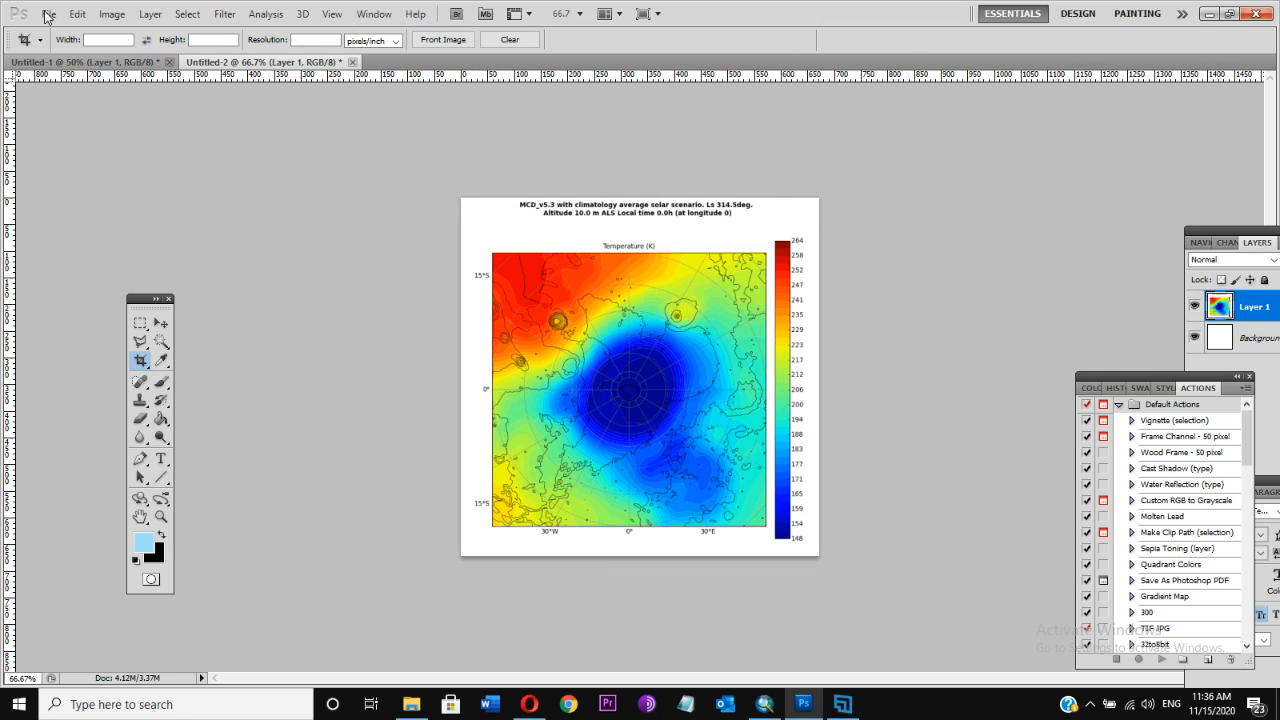
Save the cropped polar map as a JPEG named picture2 in the Pictures folder with quality 10 (Maximum).
left_click(48, 14)
left_click(86, 254)
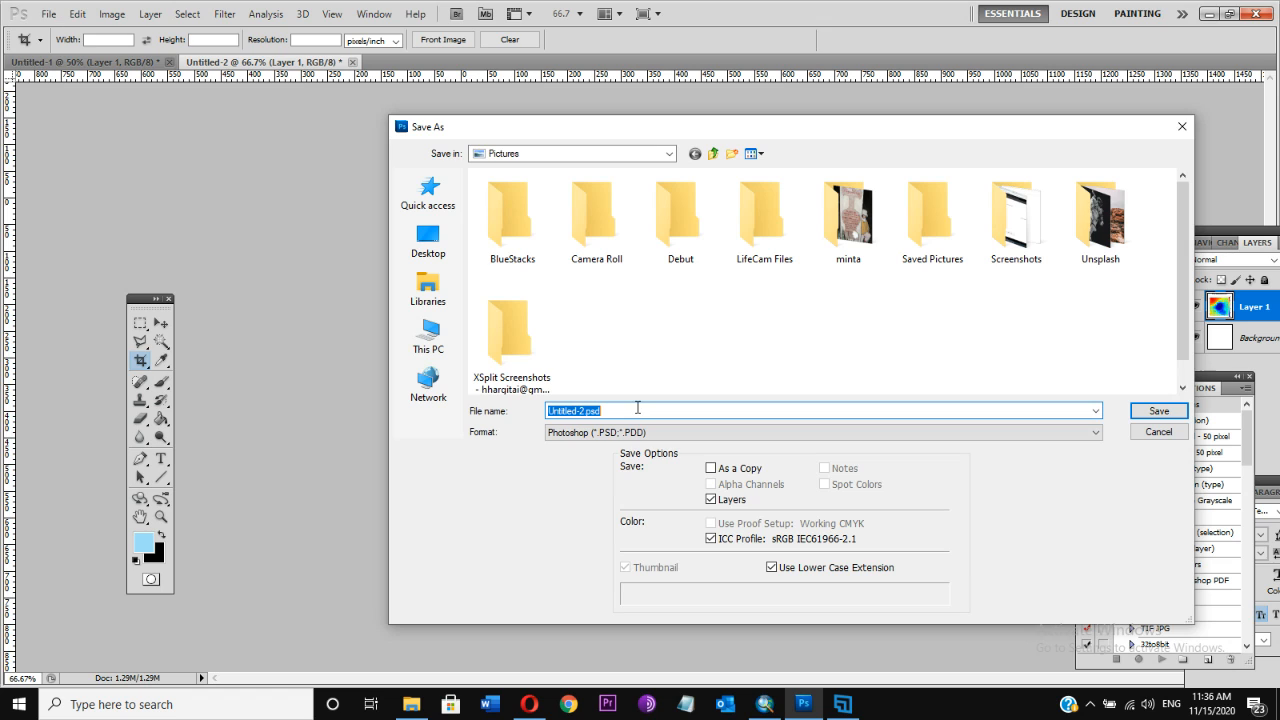
type("picture2")
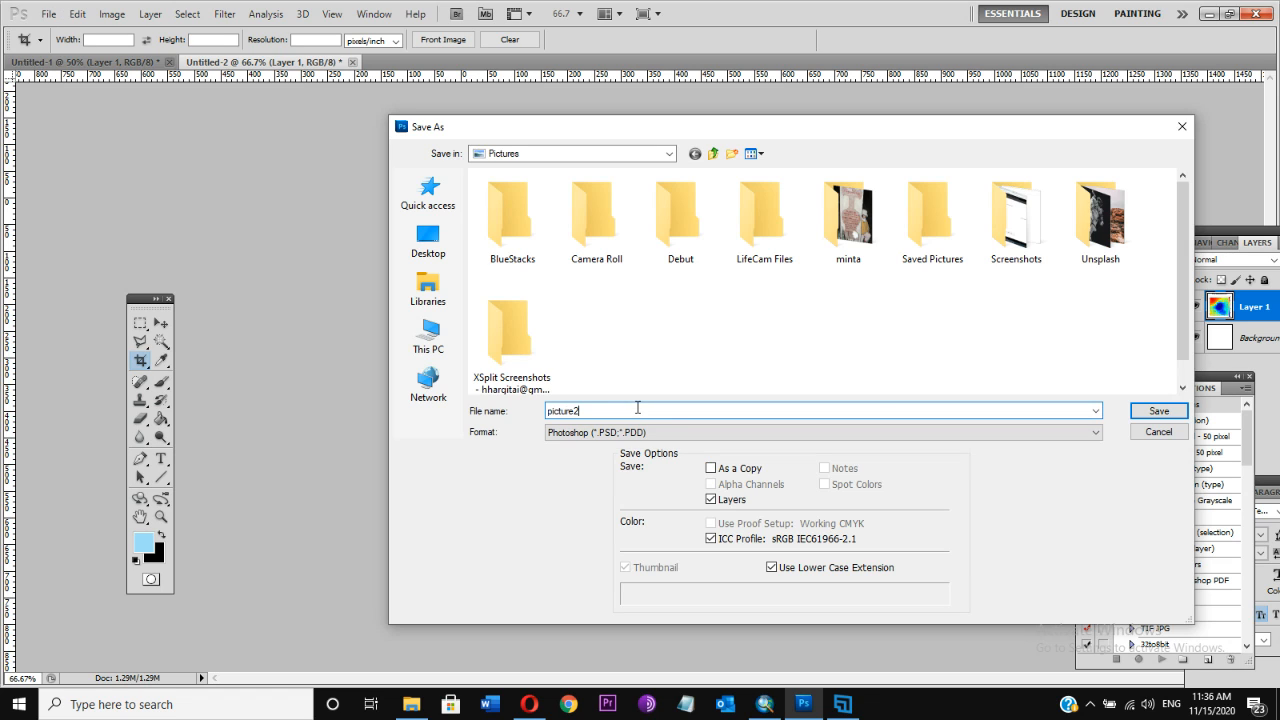
left_click(704, 436)
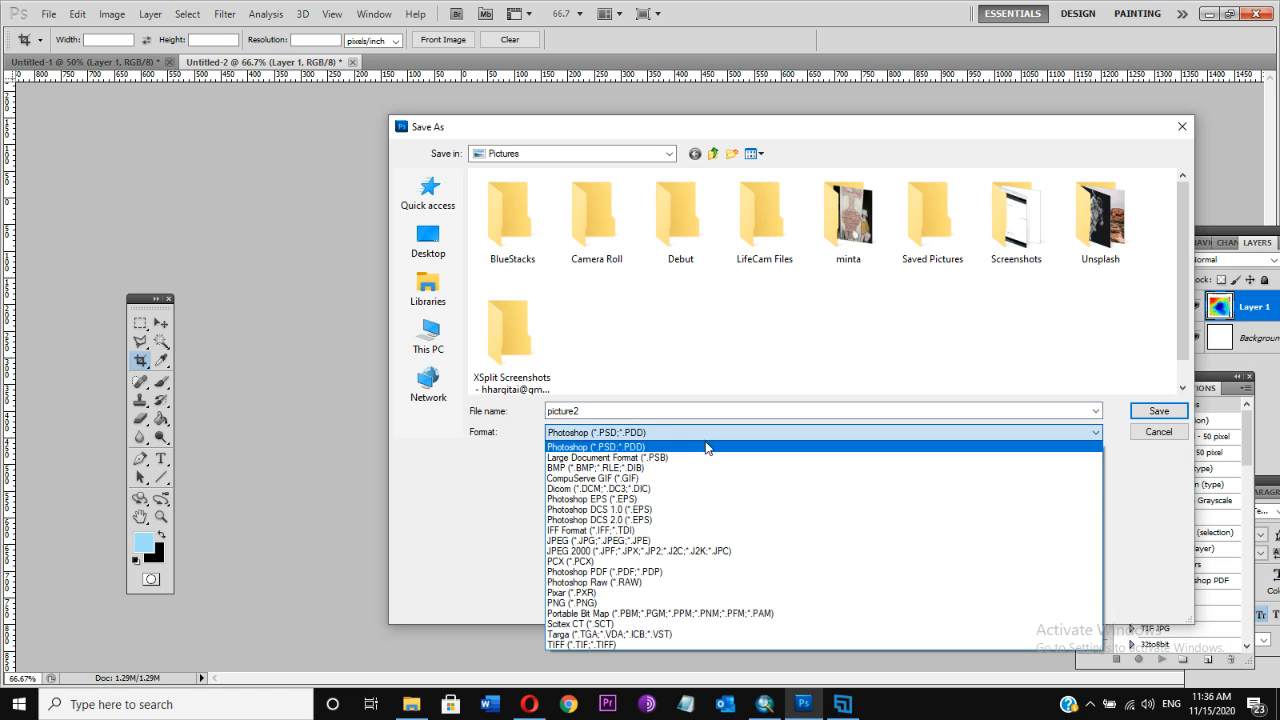
left_click(706, 540)
left_click(1141, 415)
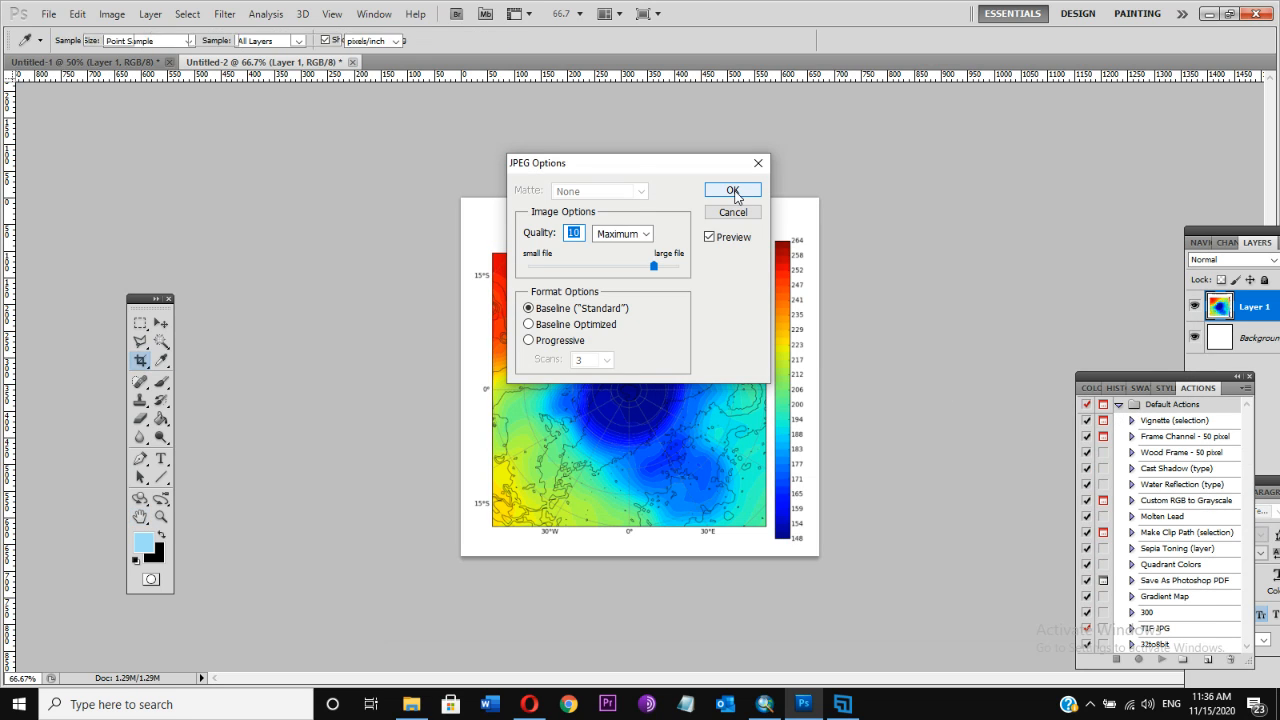
left_click(735, 191)
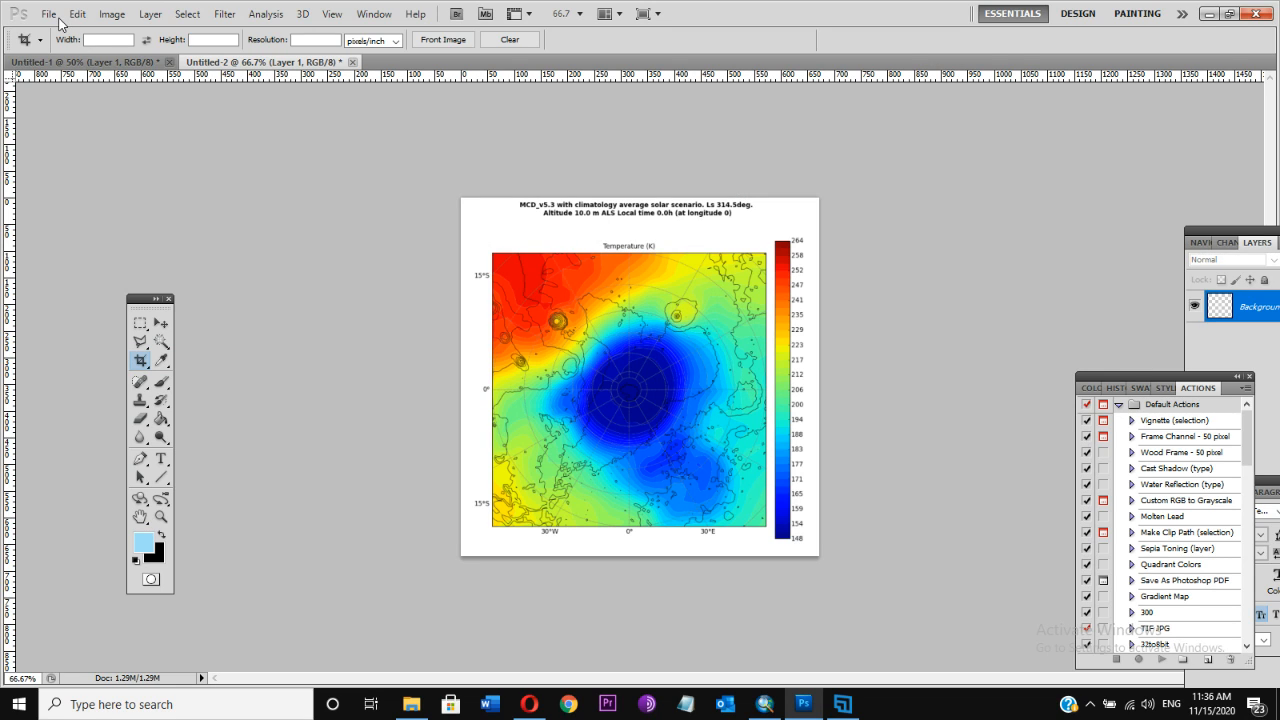
key("alt+f")
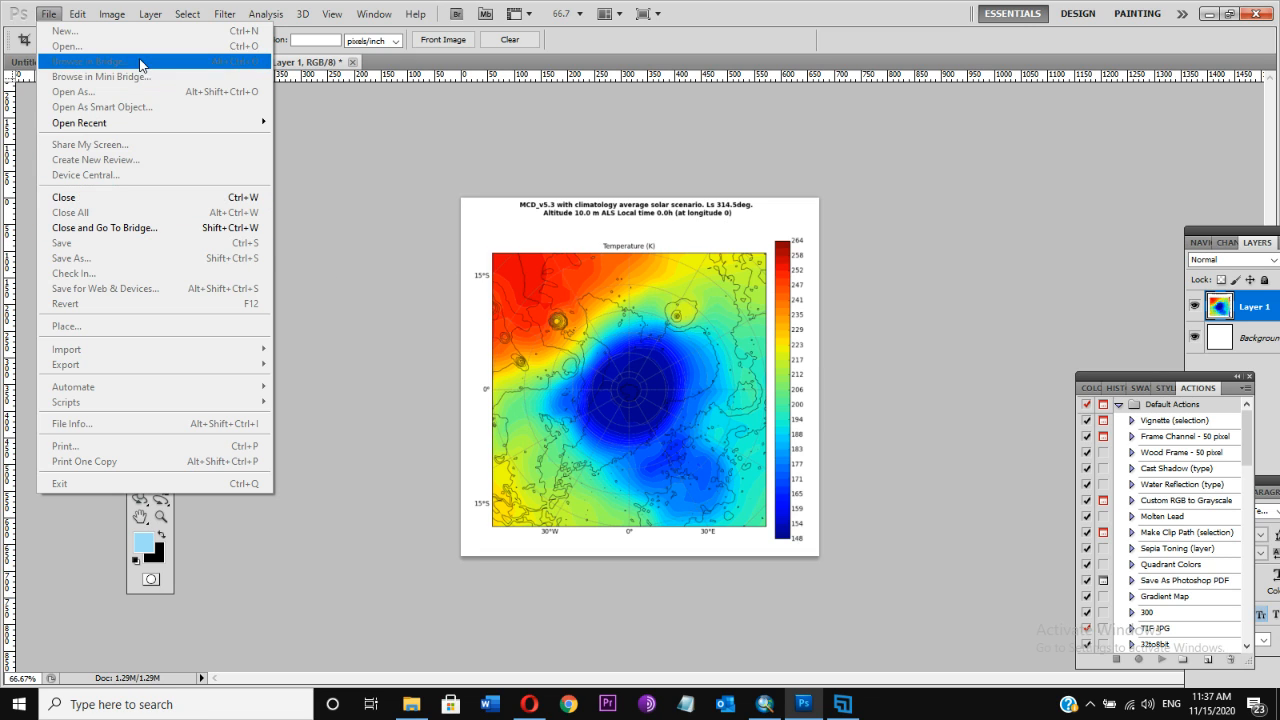
Exit Photoshop, closing both open Untitled documents.
left_click(466, 270)
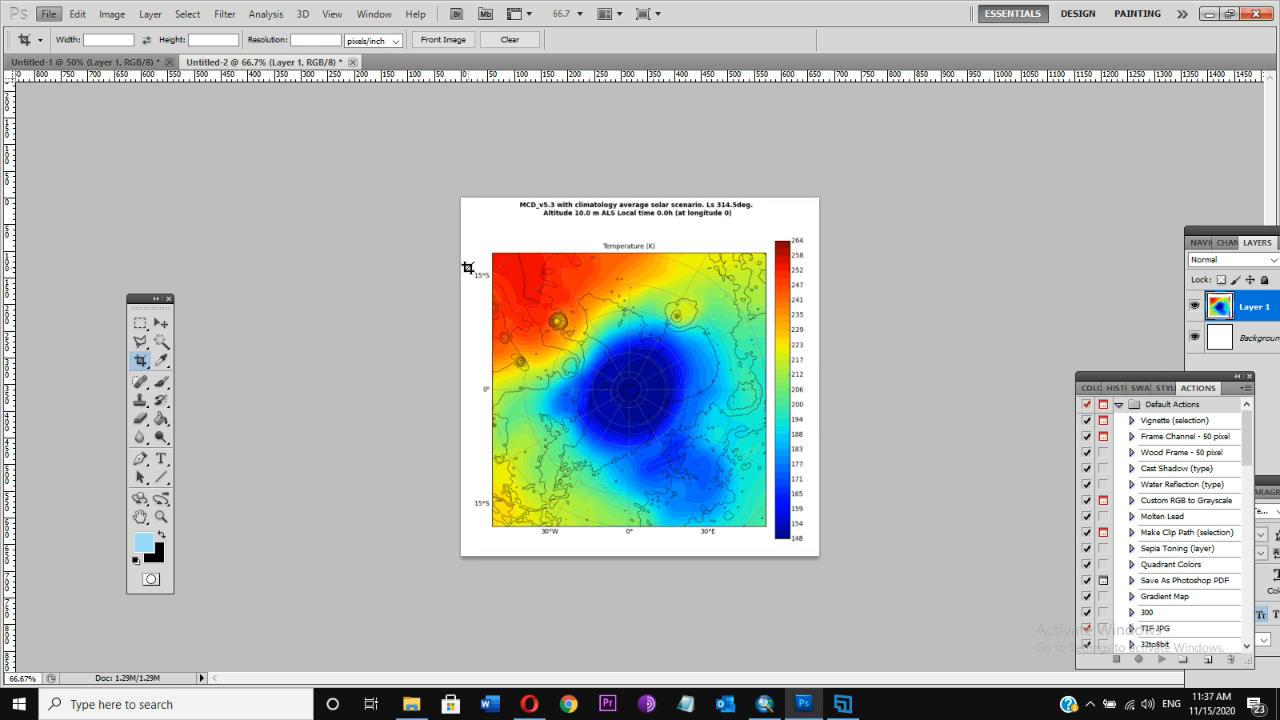
left_click(48, 14)
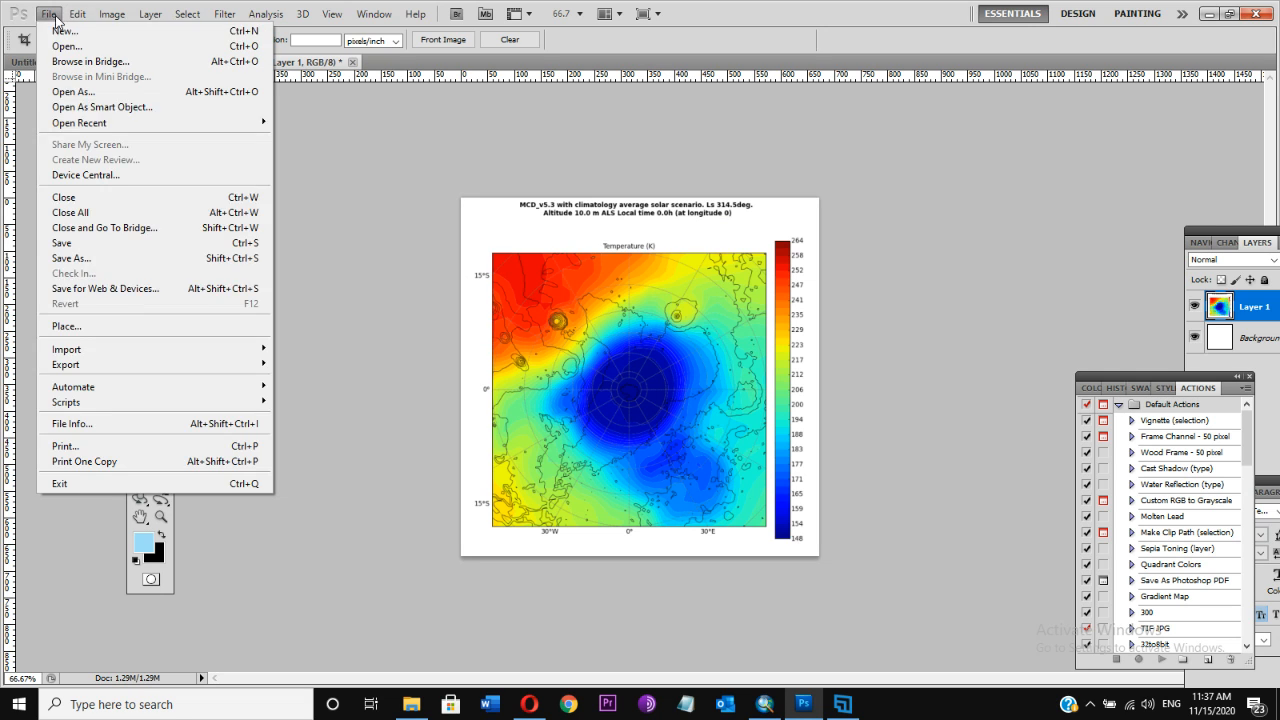
left_click(140, 484)
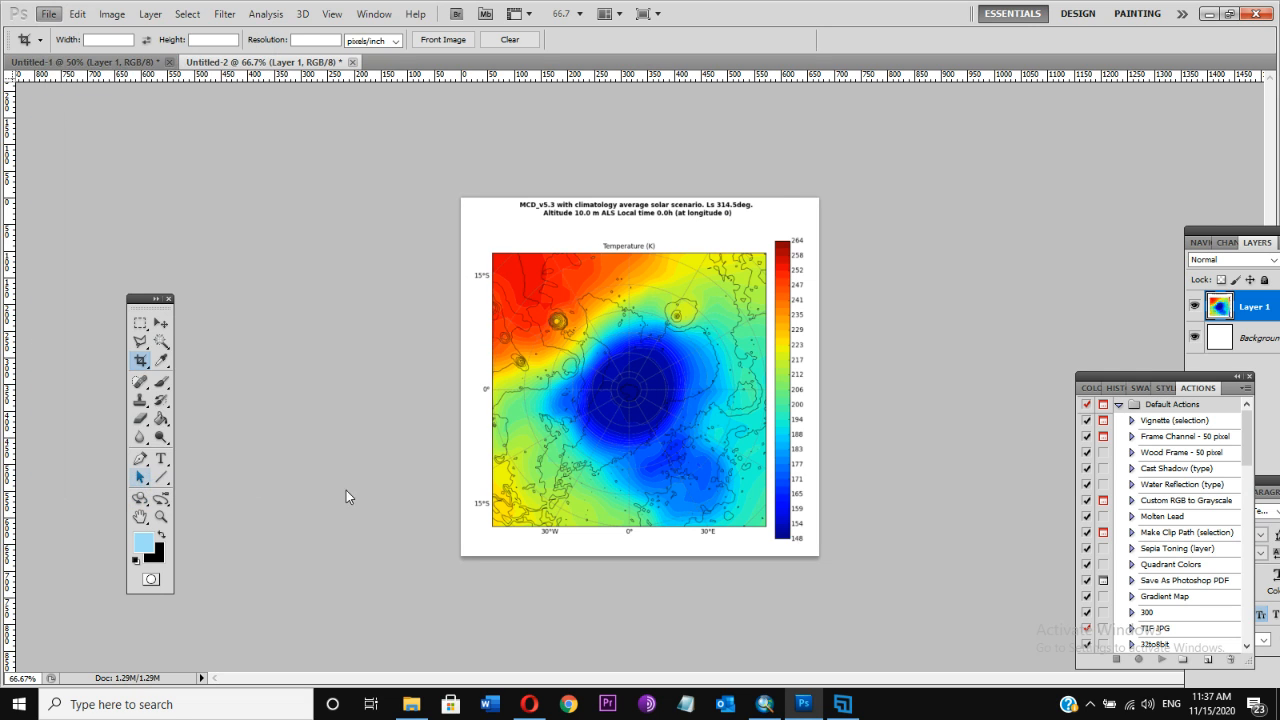
left_click(653, 269)
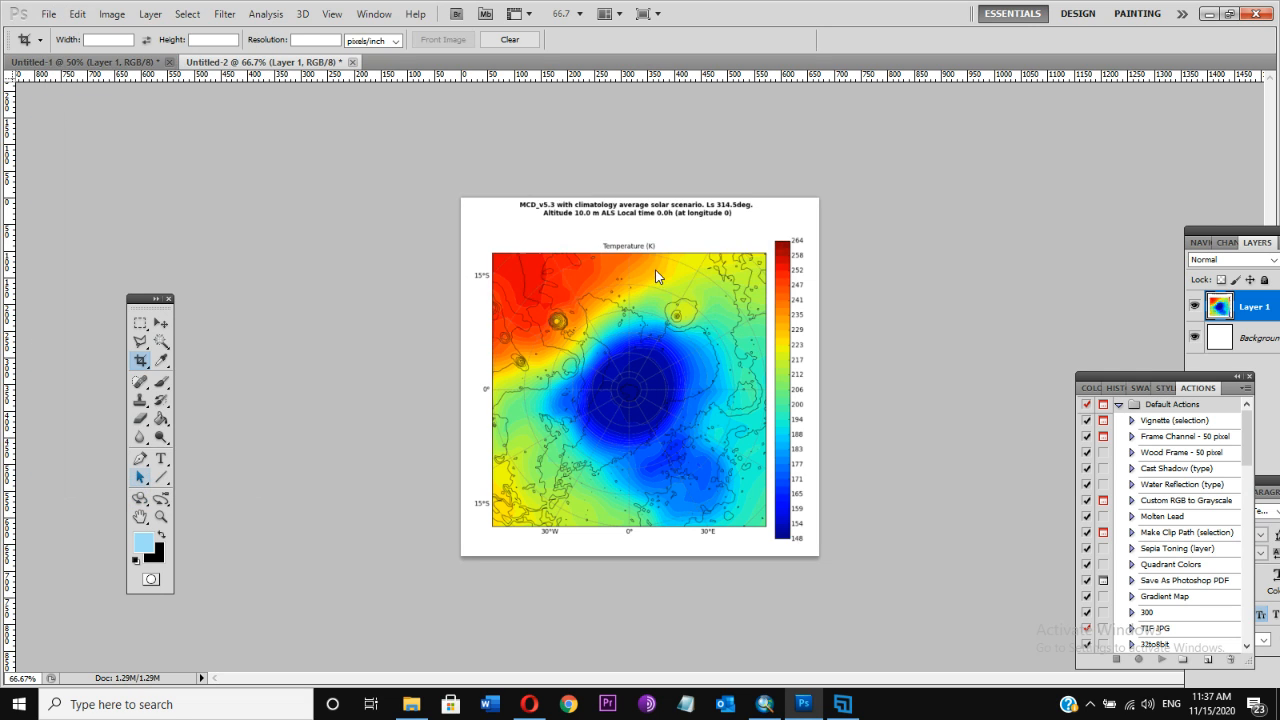
left_click(656, 273)
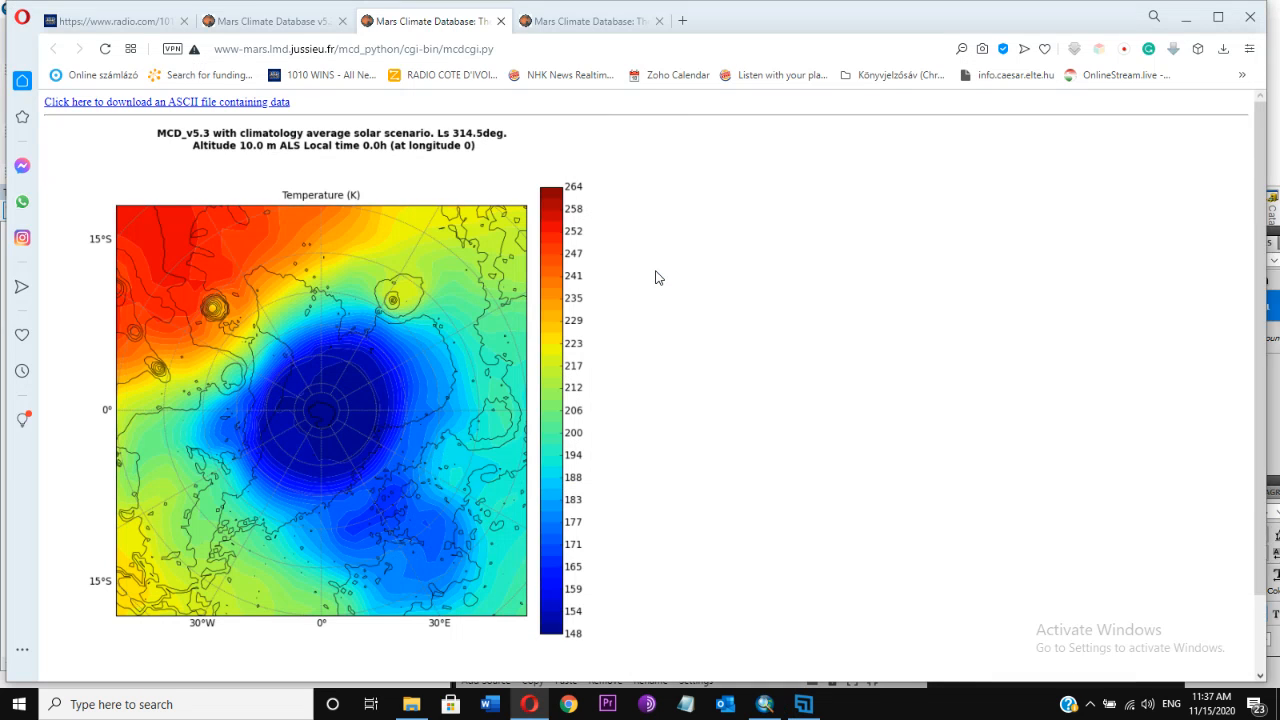
Quit the Opera browser with all its tabs and switch to the mars-albedo.mxd map in ArcMap.
left_click(1249, 19)
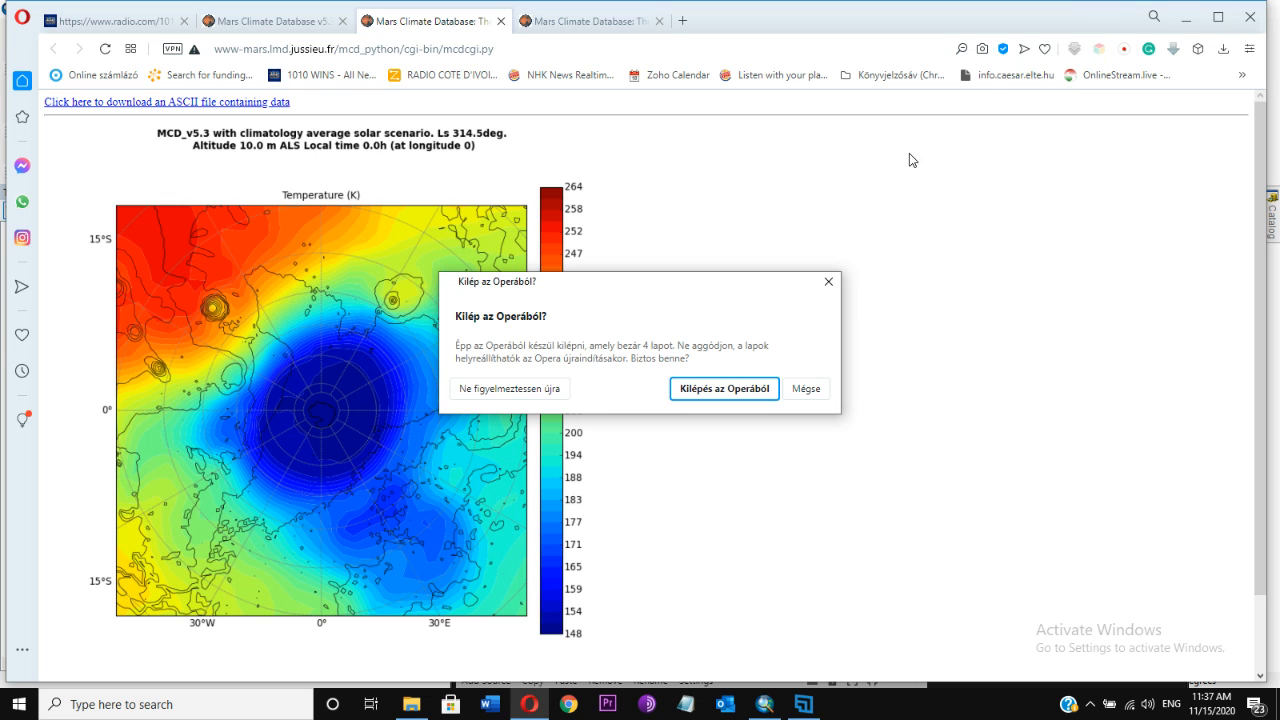
left_click(711, 396)
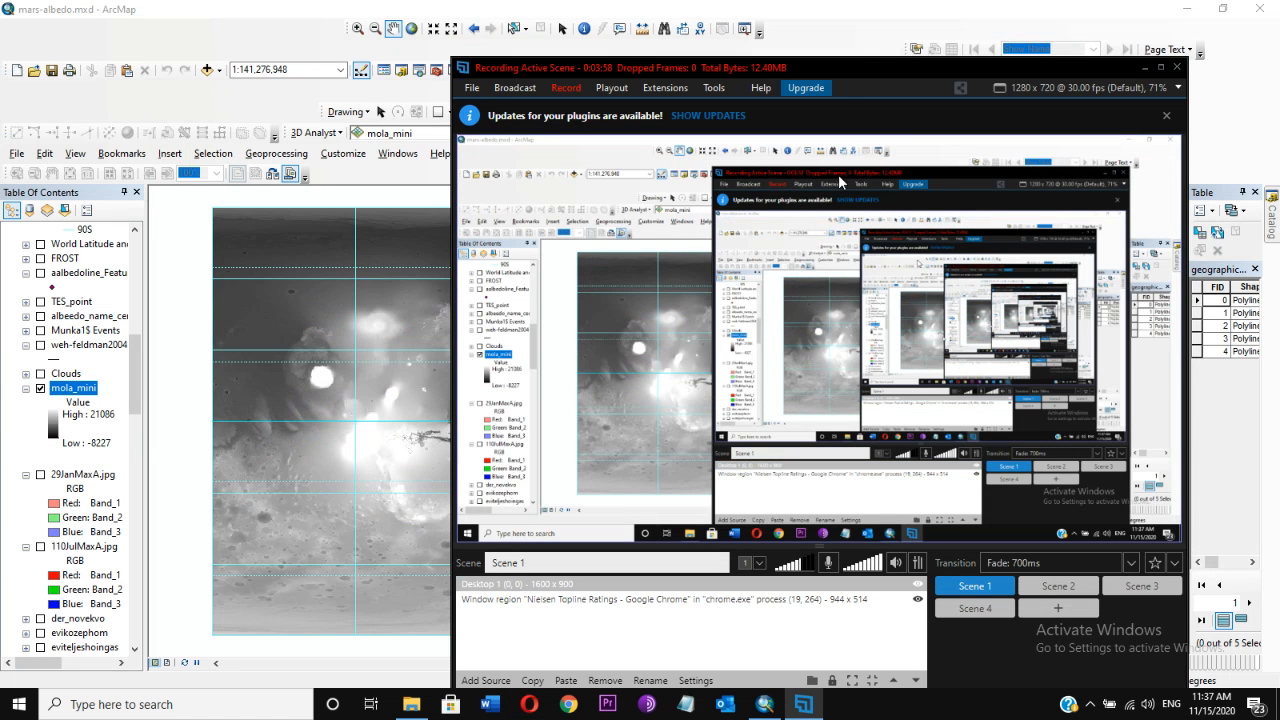
left_click(837, 15)
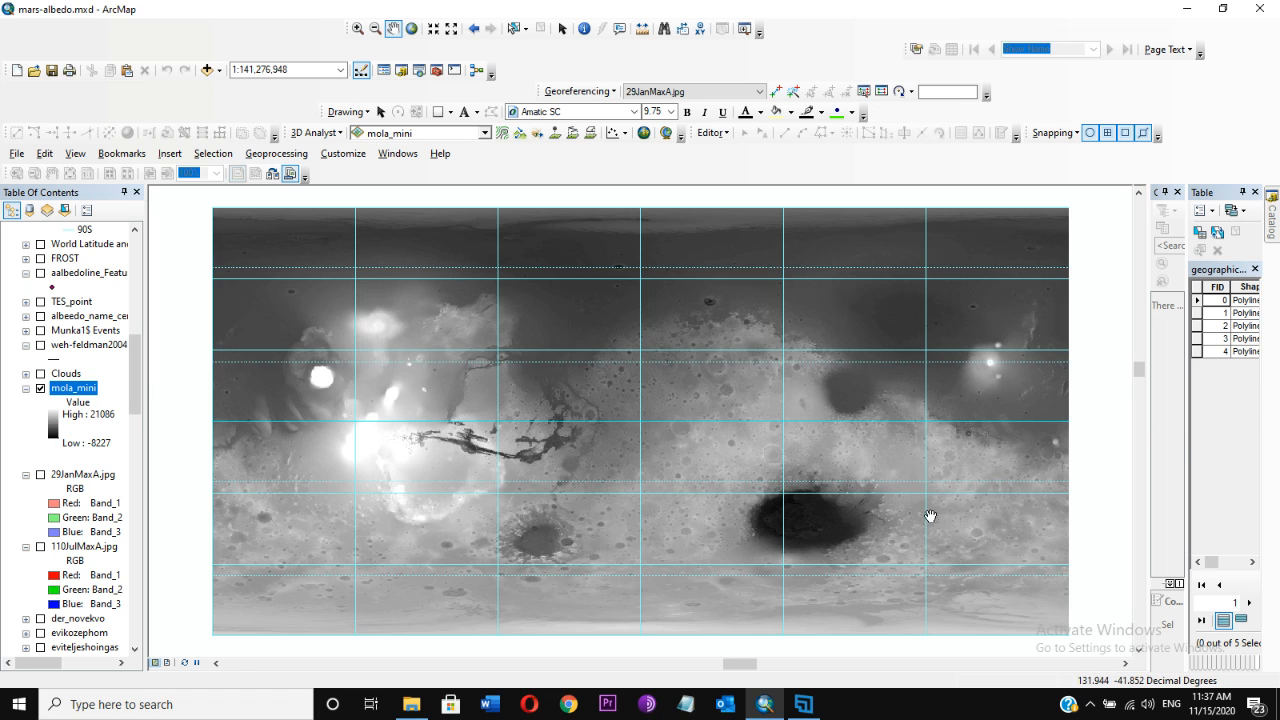
Set the coordinate system of the Layers data frame to Sphere_Plate_Carree from the Favorites.
scroll(137, 240, "up", 2)
scroll(137, 240, "up", 10)
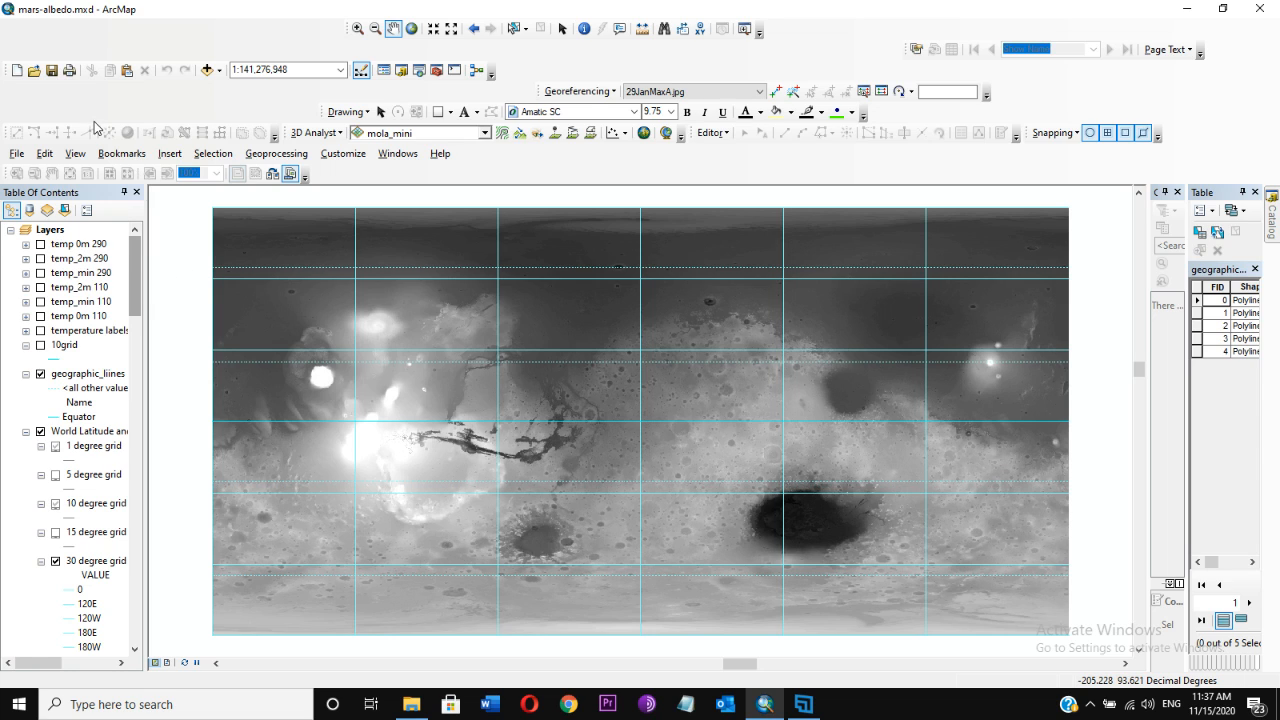
right_click(47, 232)
left_click(97, 578)
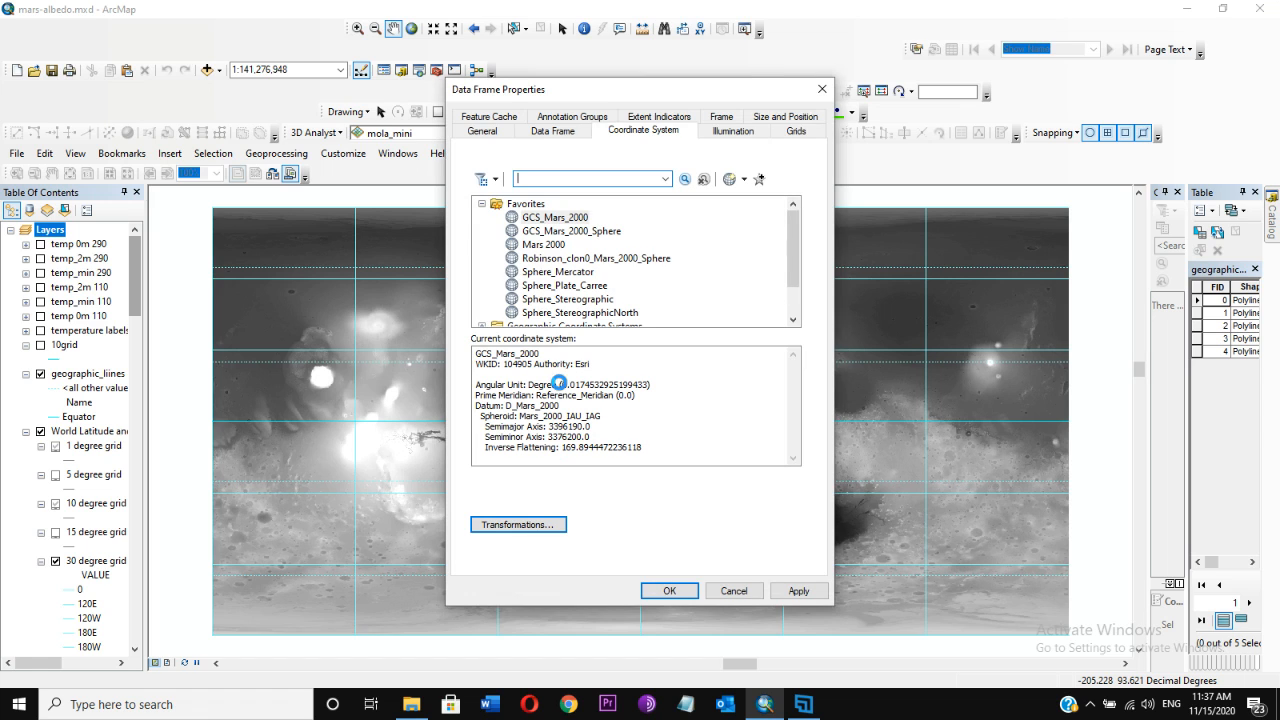
left_click(546, 222)
left_click(549, 219)
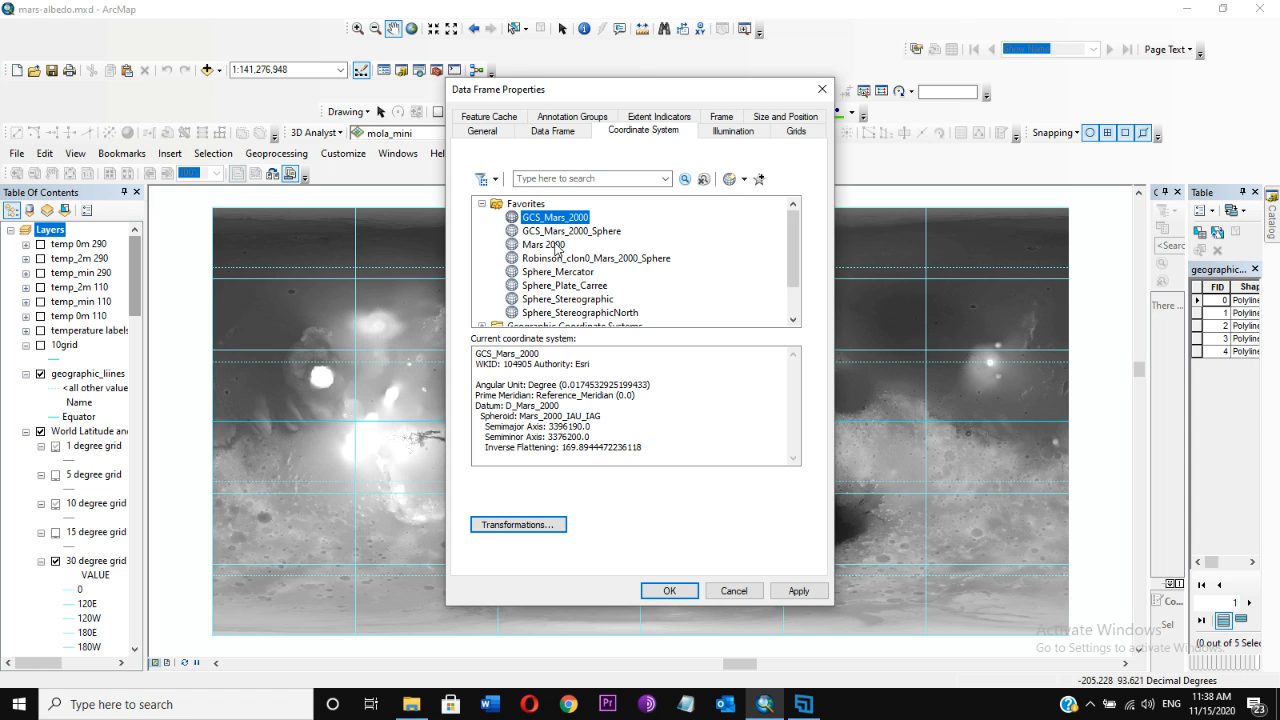
left_click(556, 246)
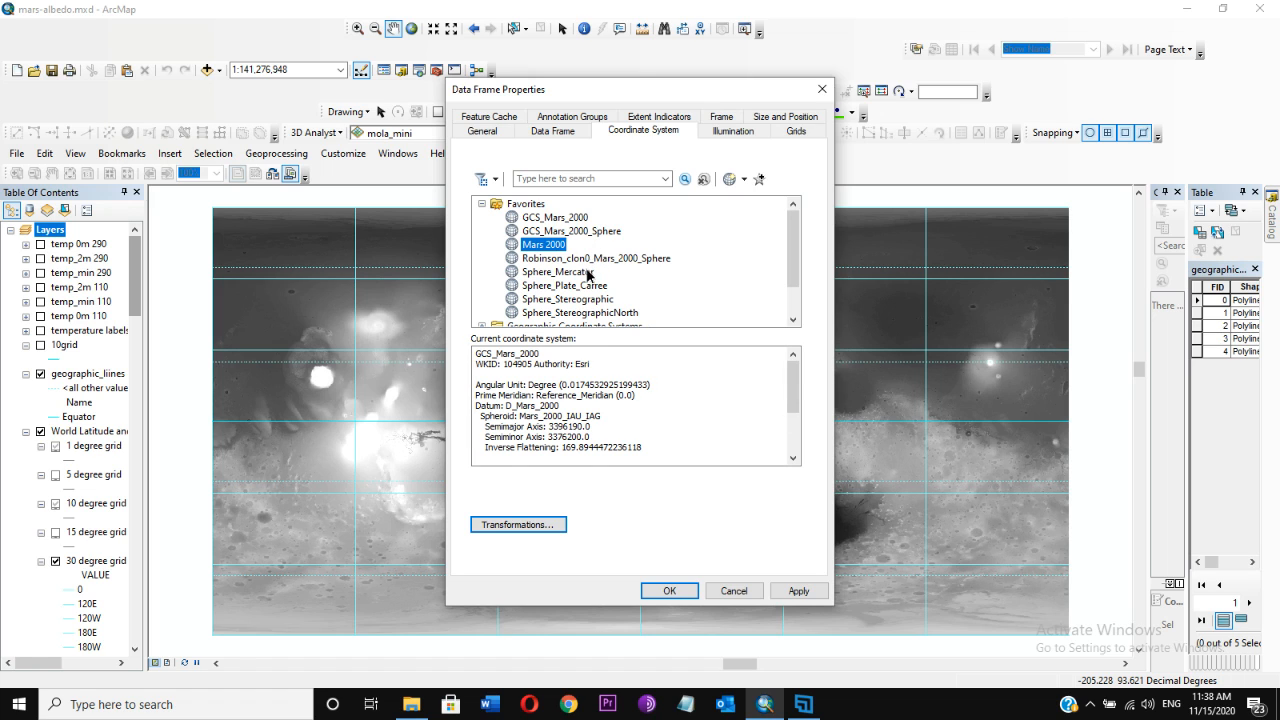
left_click(590, 272)
left_click(591, 286)
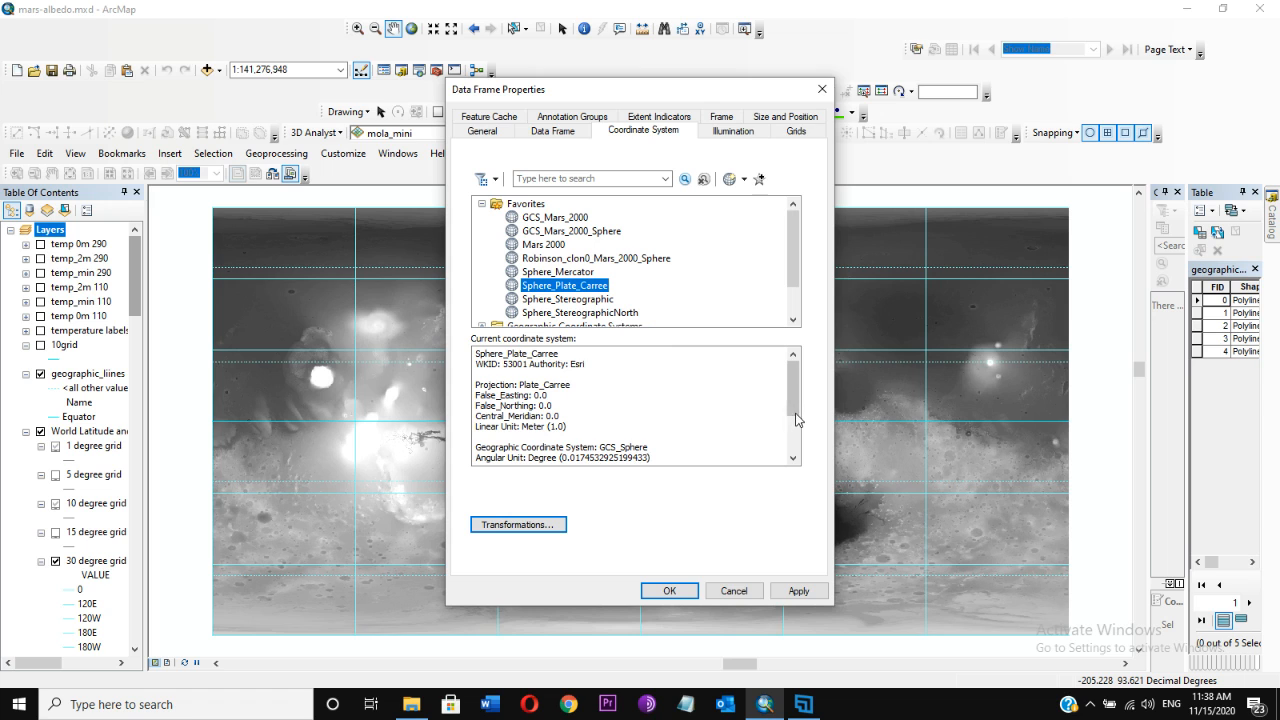
mouse_move(797, 407)
left_mouse_down()
mouse_move(797, 442)
mouse_move(799, 406)
left_mouse_up()
left_click_drag(571, 385, 520, 385)
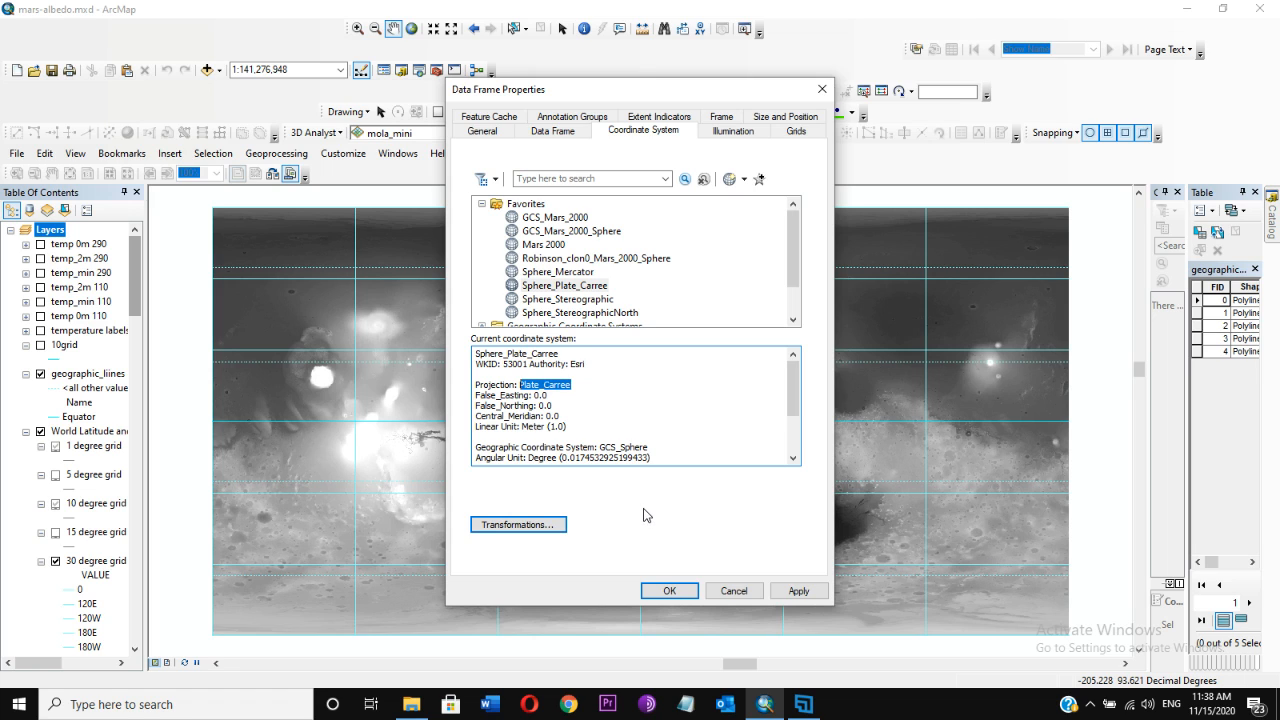
left_click(670, 591)
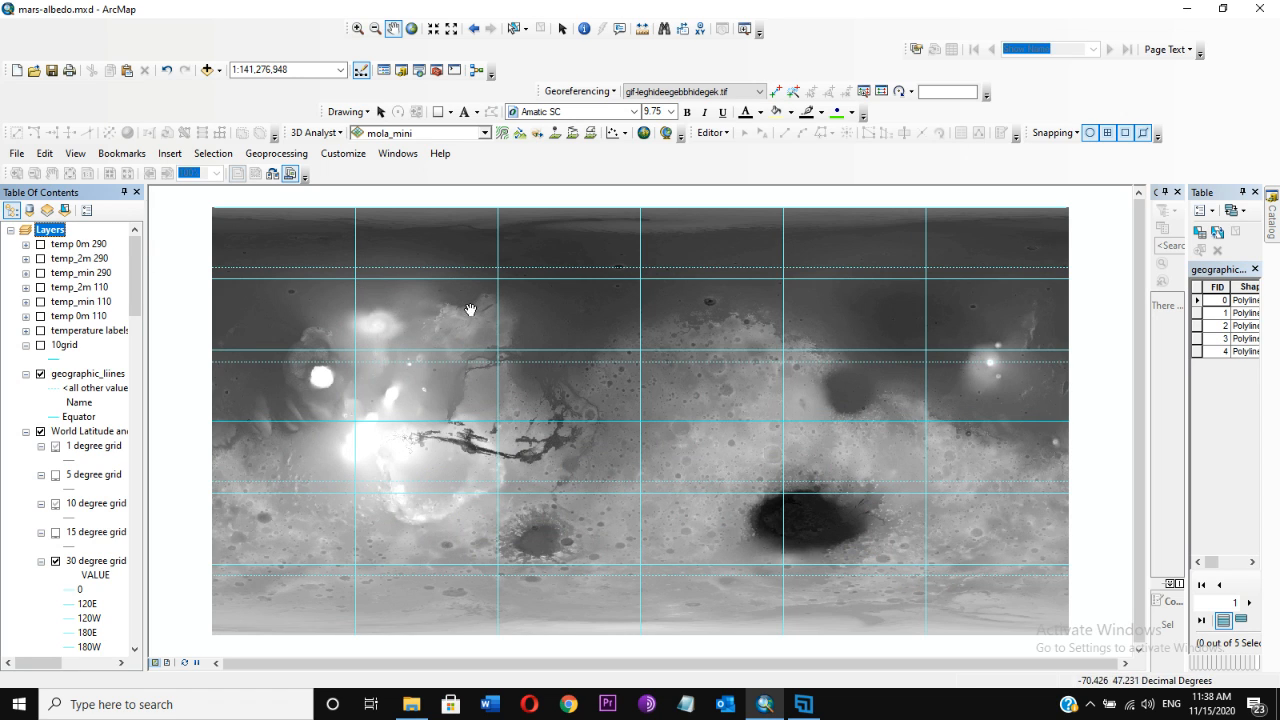
Show the 10grid layer and hide the World Latitude grid group, leaving the geographic lines layer switched on.
left_click(42, 347)
left_click(41, 346)
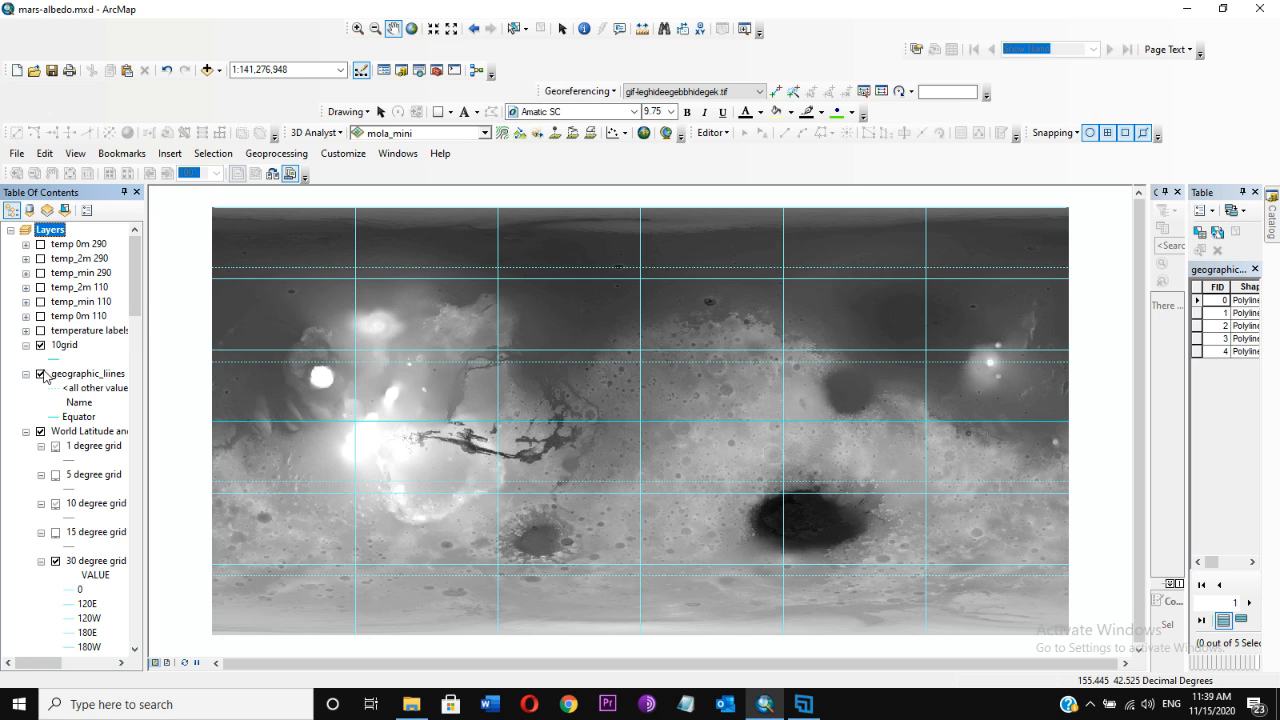
left_click(41, 375)
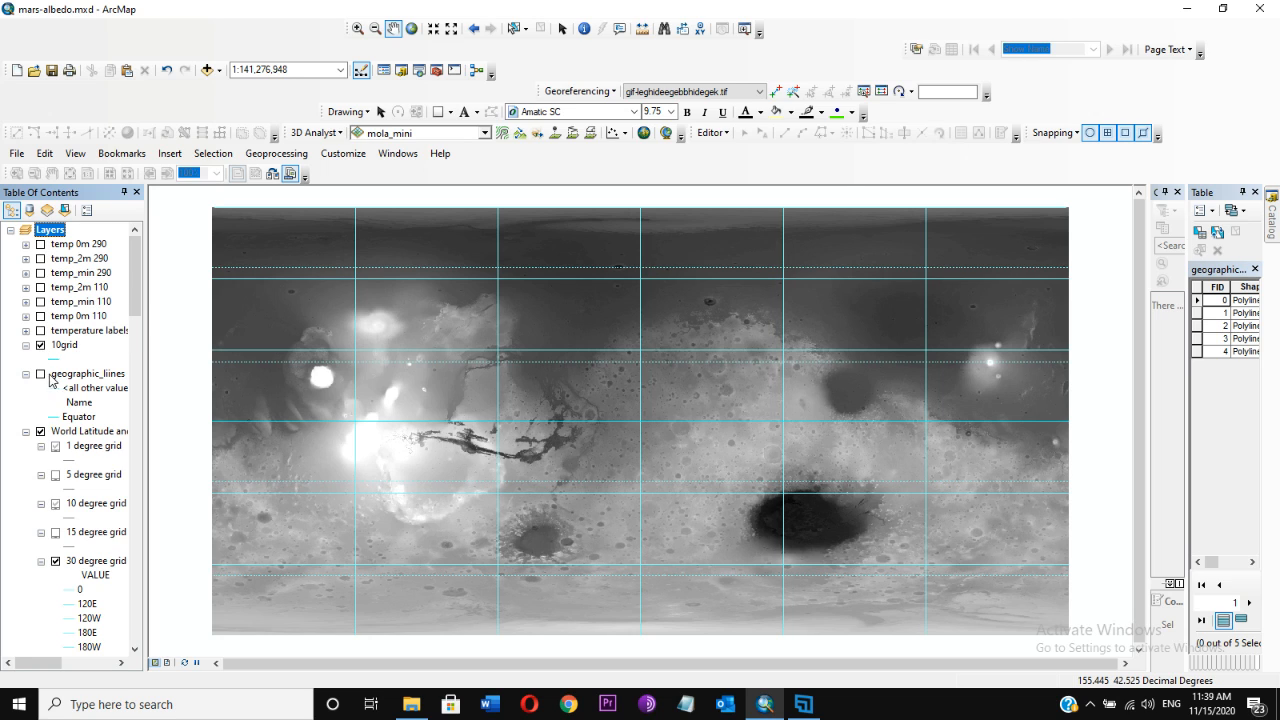
left_click(41, 431)
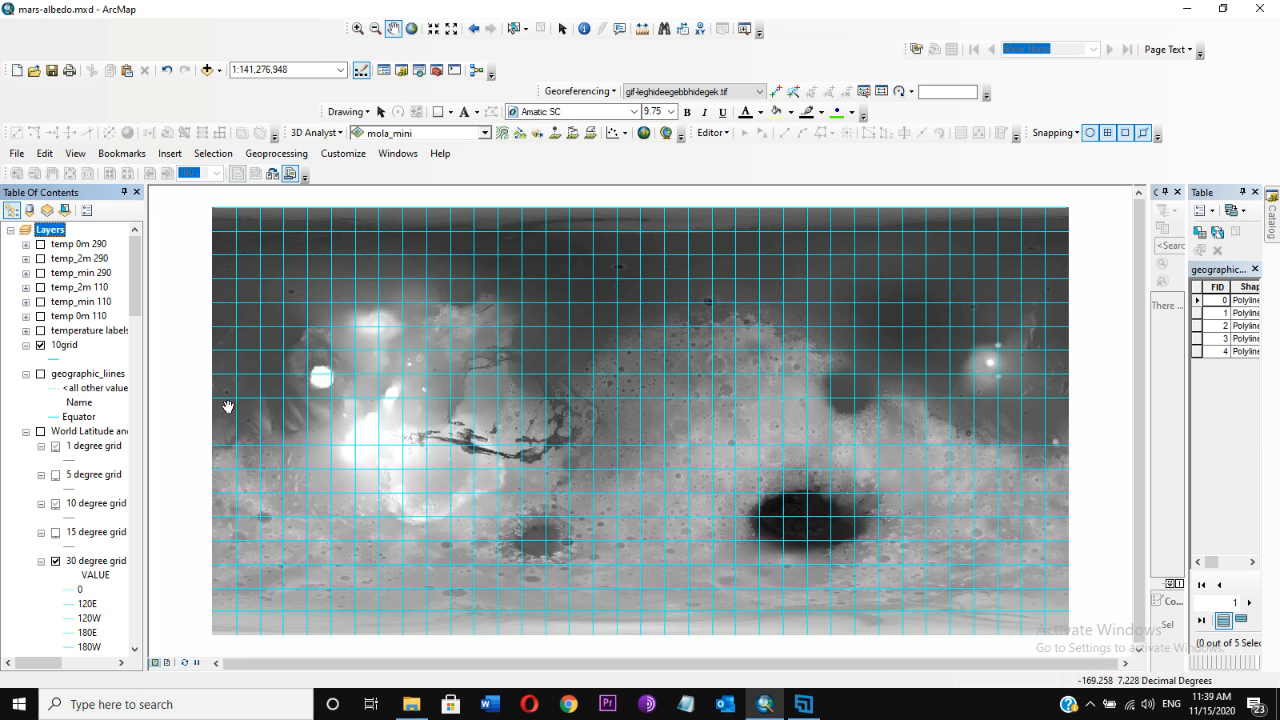
left_click(40, 375)
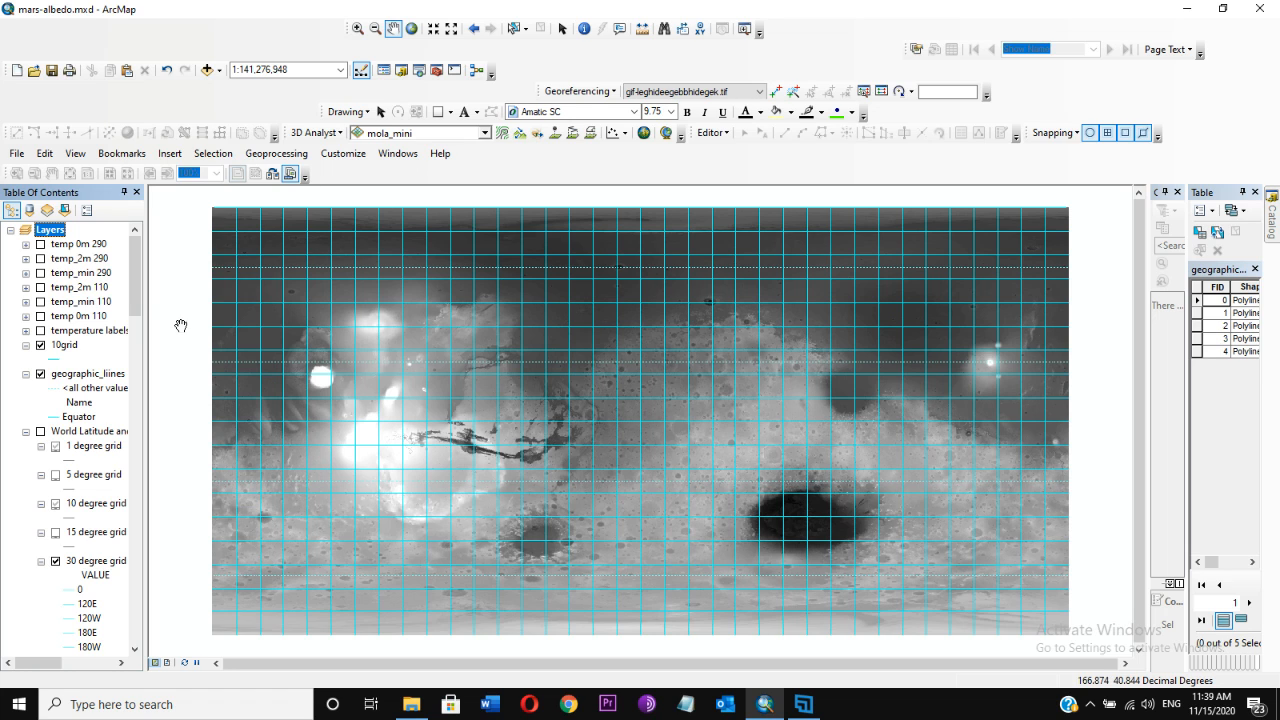
Add picture1.jpg from the Pictures folder to the Layers data frame and accept its unknown spatial reference.
right_click(62, 238)
left_click(95, 248)
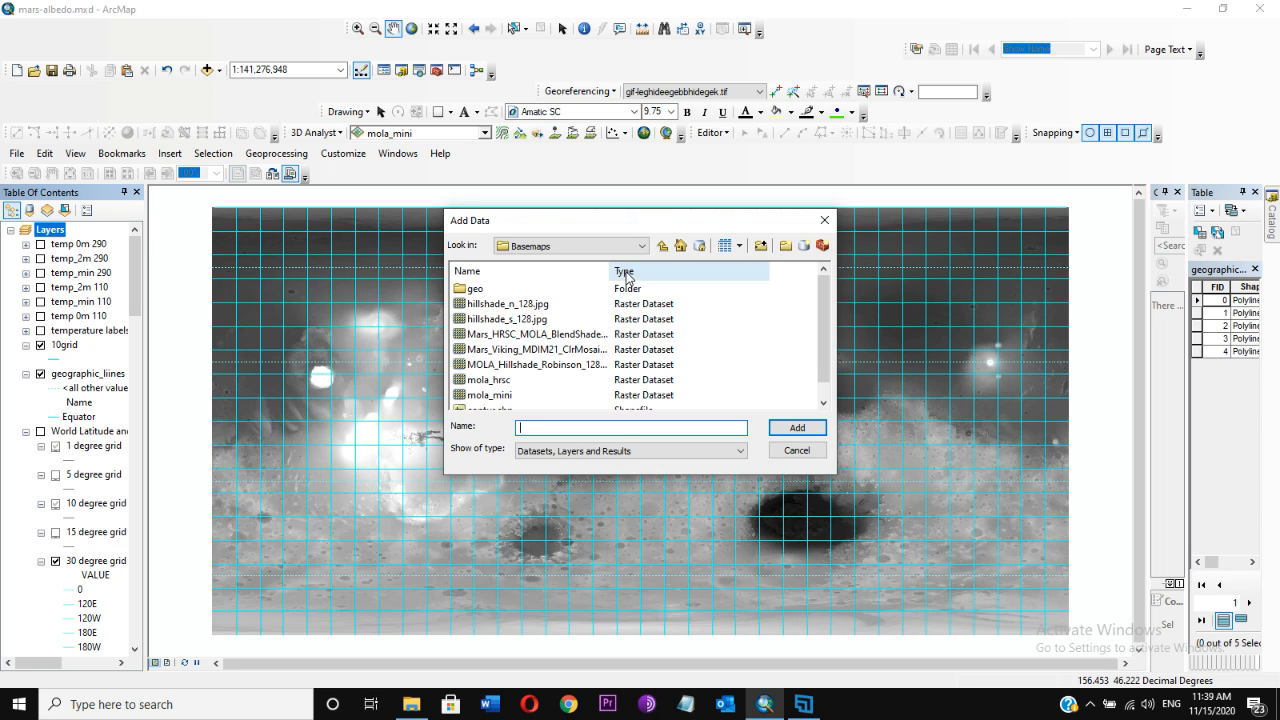
left_click(632, 256)
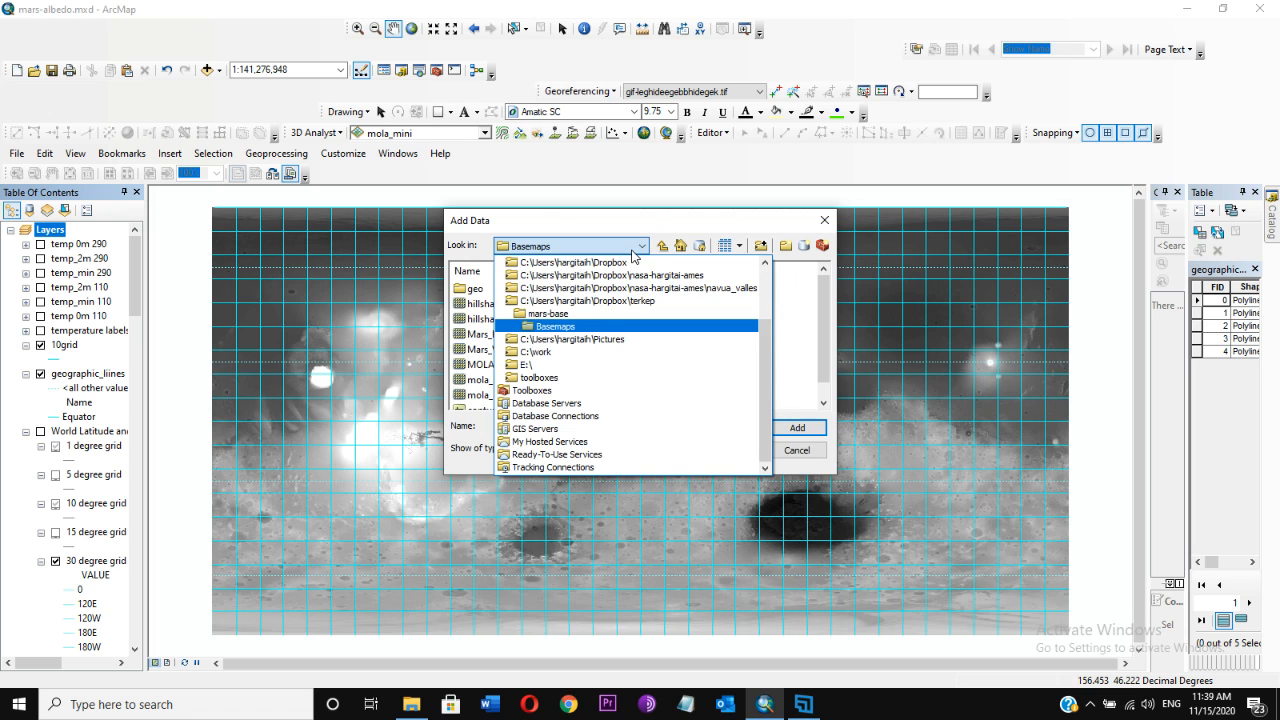
left_click(681, 338)
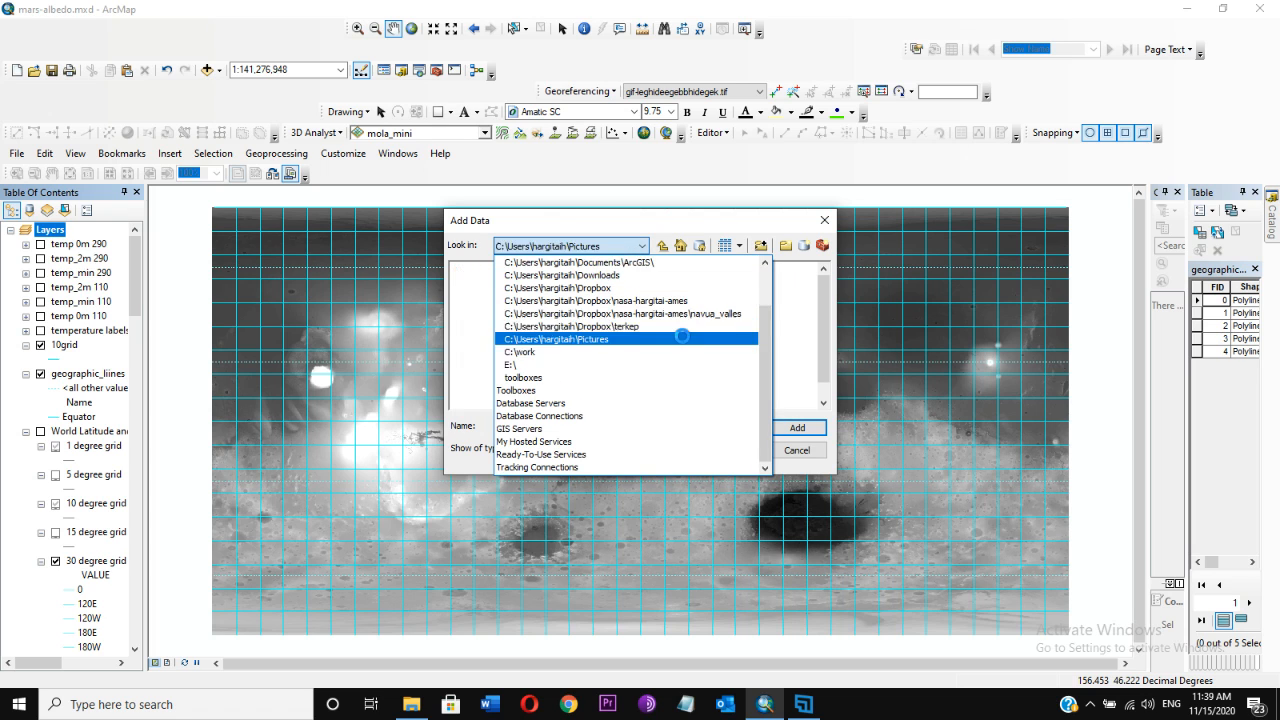
left_click_drag(826, 300, 826, 390)
left_click(492, 303)
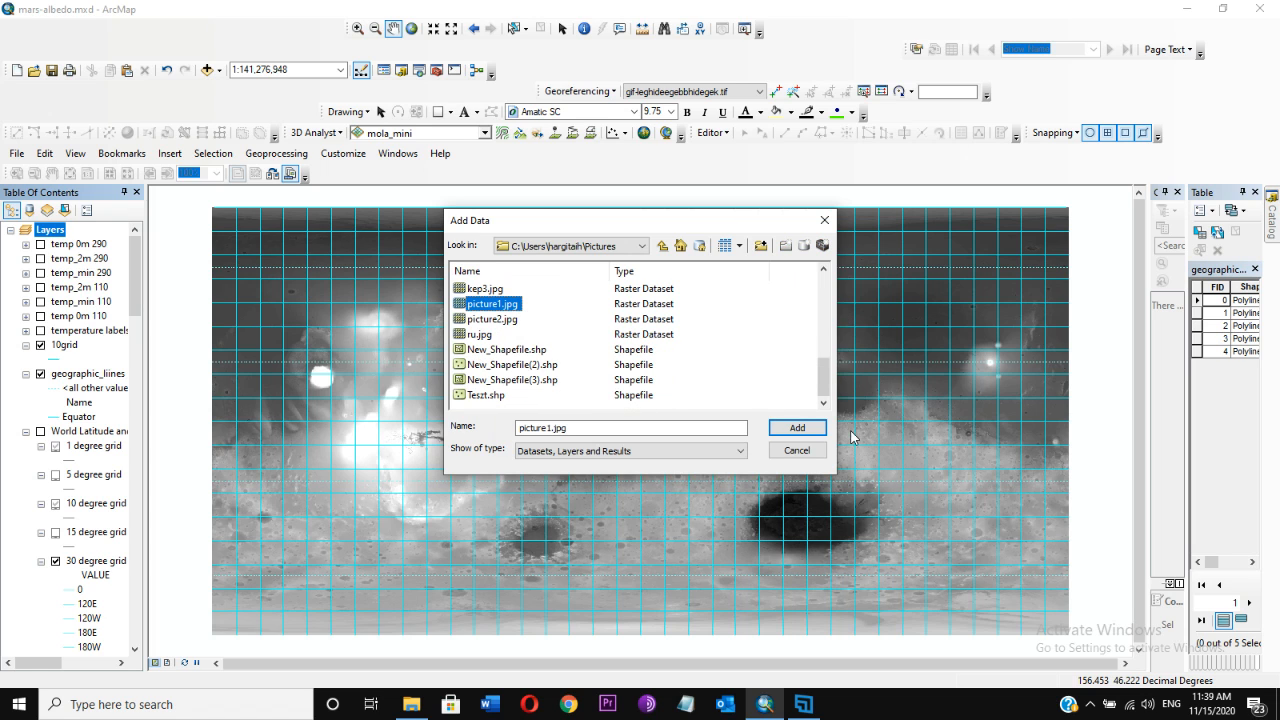
left_click(790, 428)
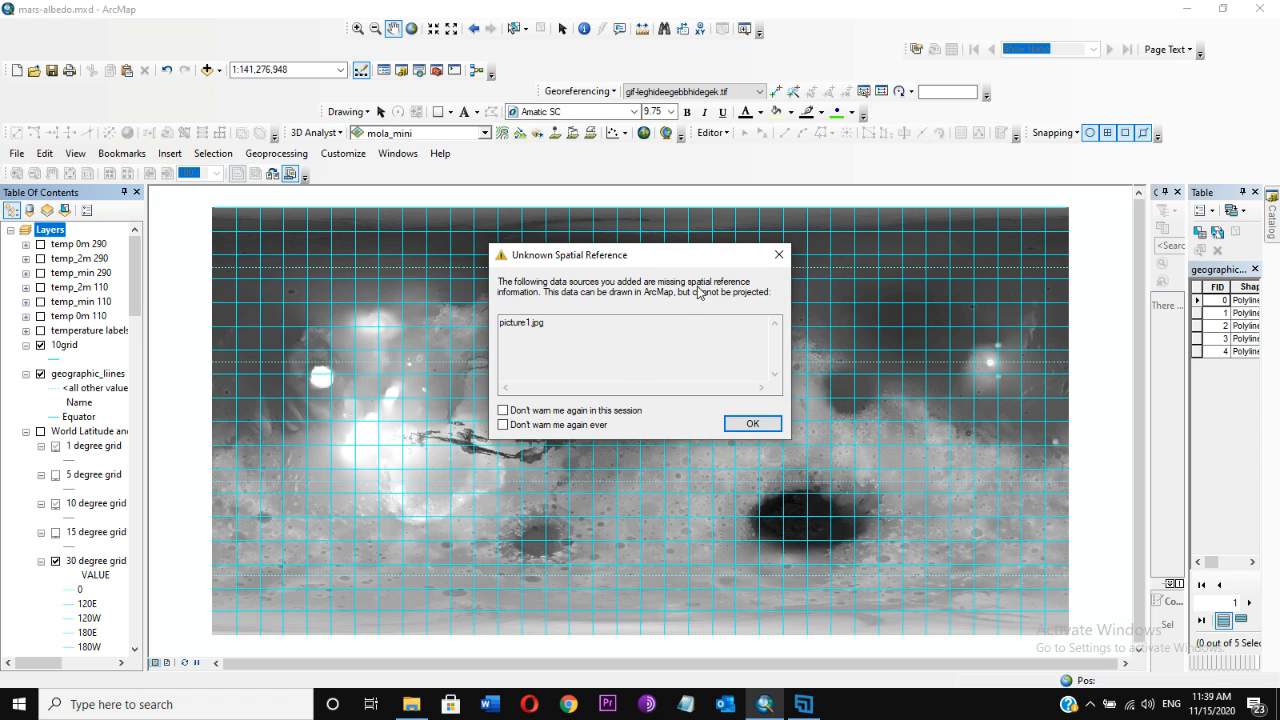
left_click(750, 425)
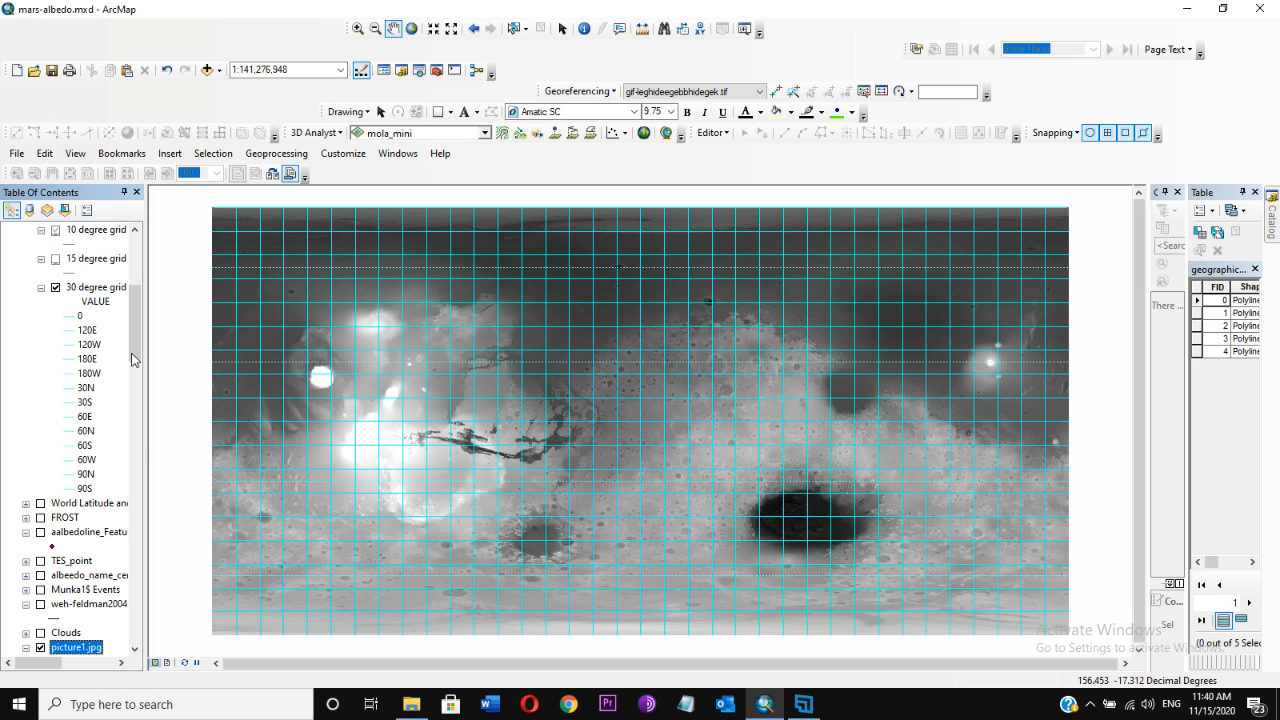
Zoom the map to the extent of the picture1.jpg layer.
left_click_drag(133, 360, 138, 395)
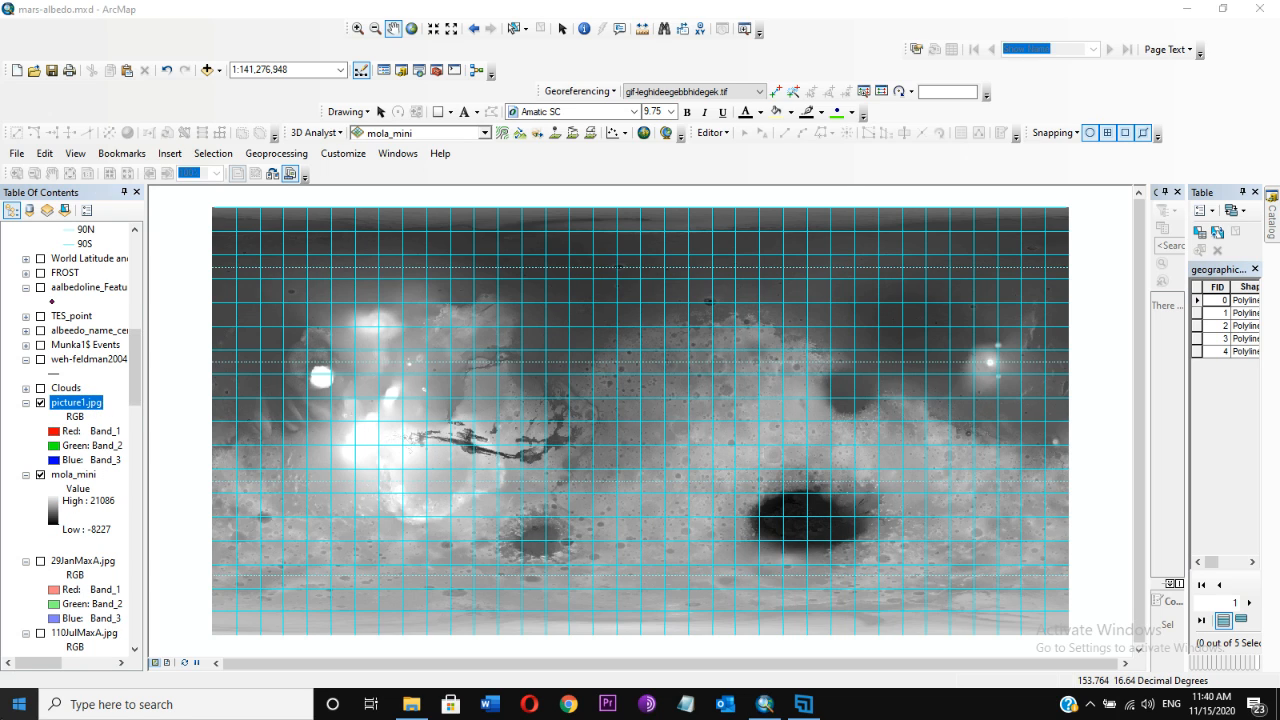
right_click(5, 714)
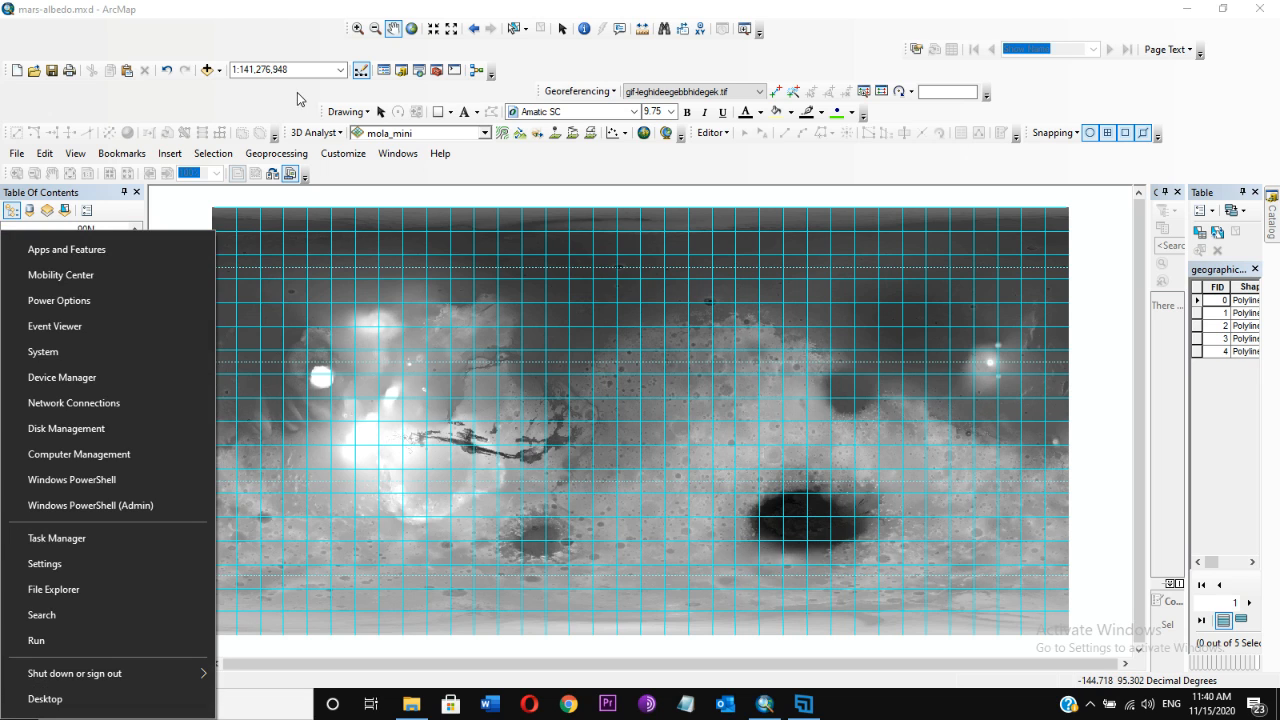
left_click(285, 22)
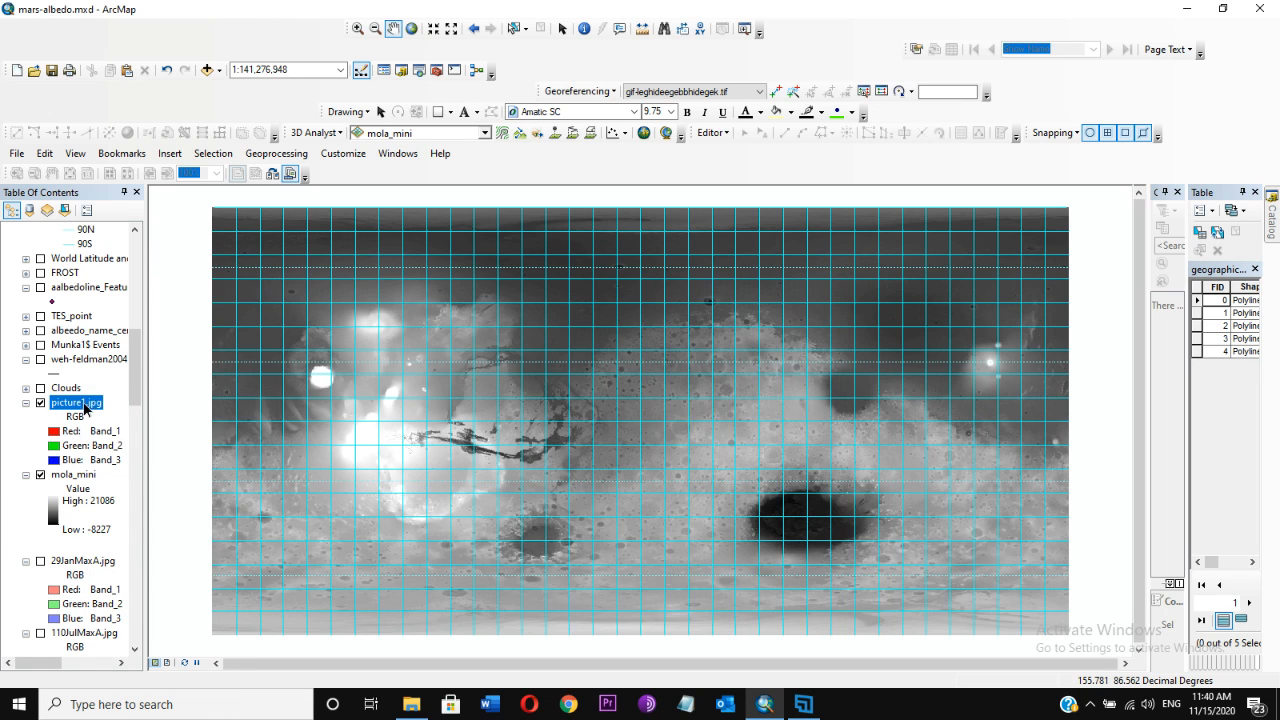
right_click(90, 405)
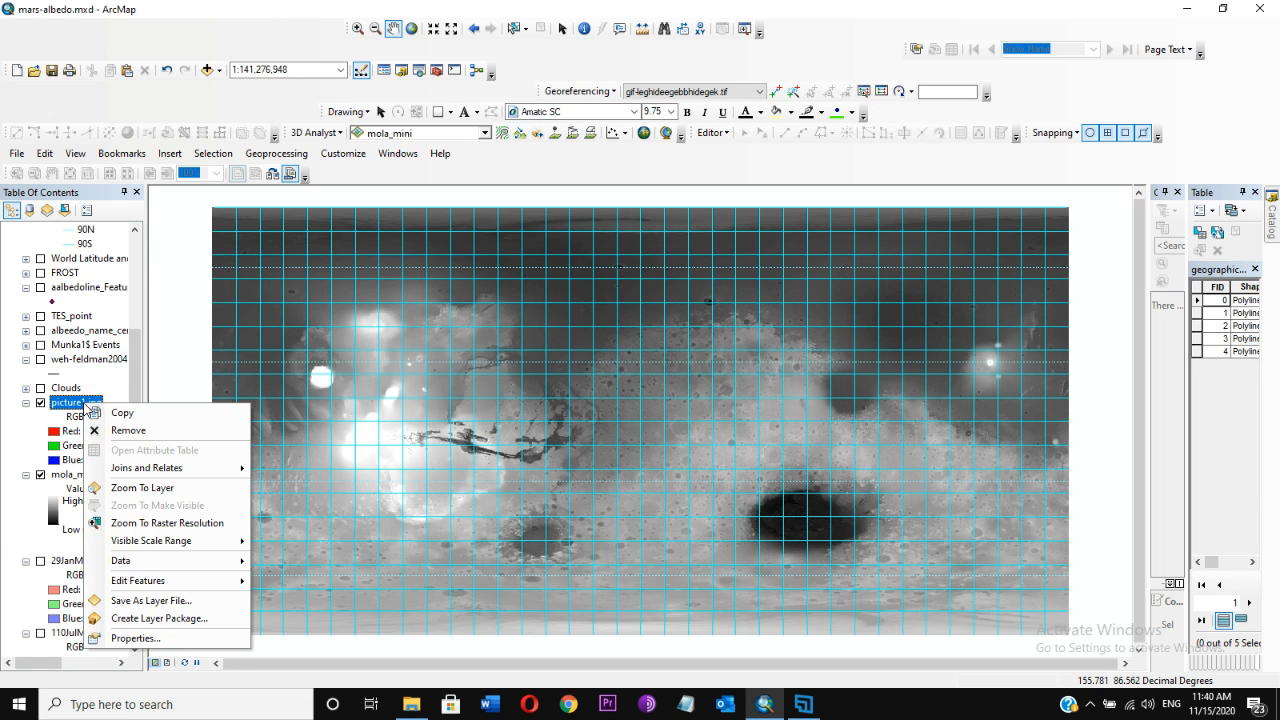
left_click(124, 488)
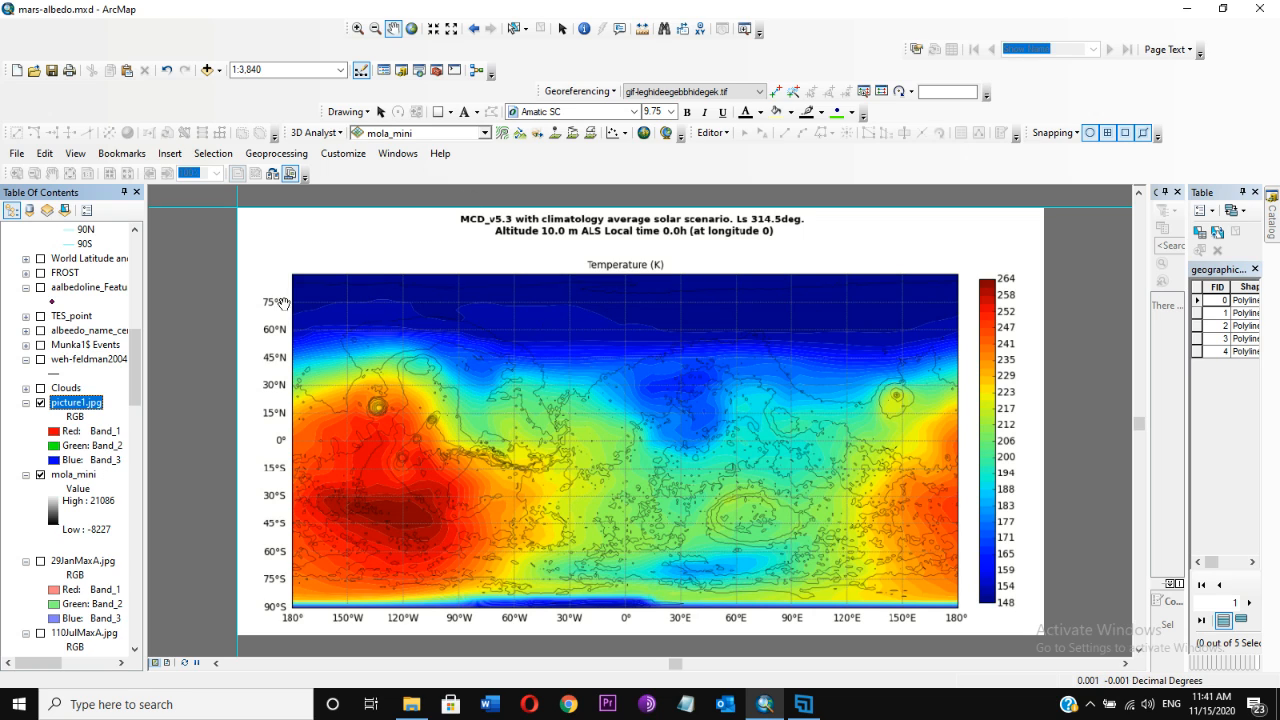
Look over the Georeferencing commands and check in the toolbar list whether the Georeferencing toolbar is enabled.
left_click(604, 96)
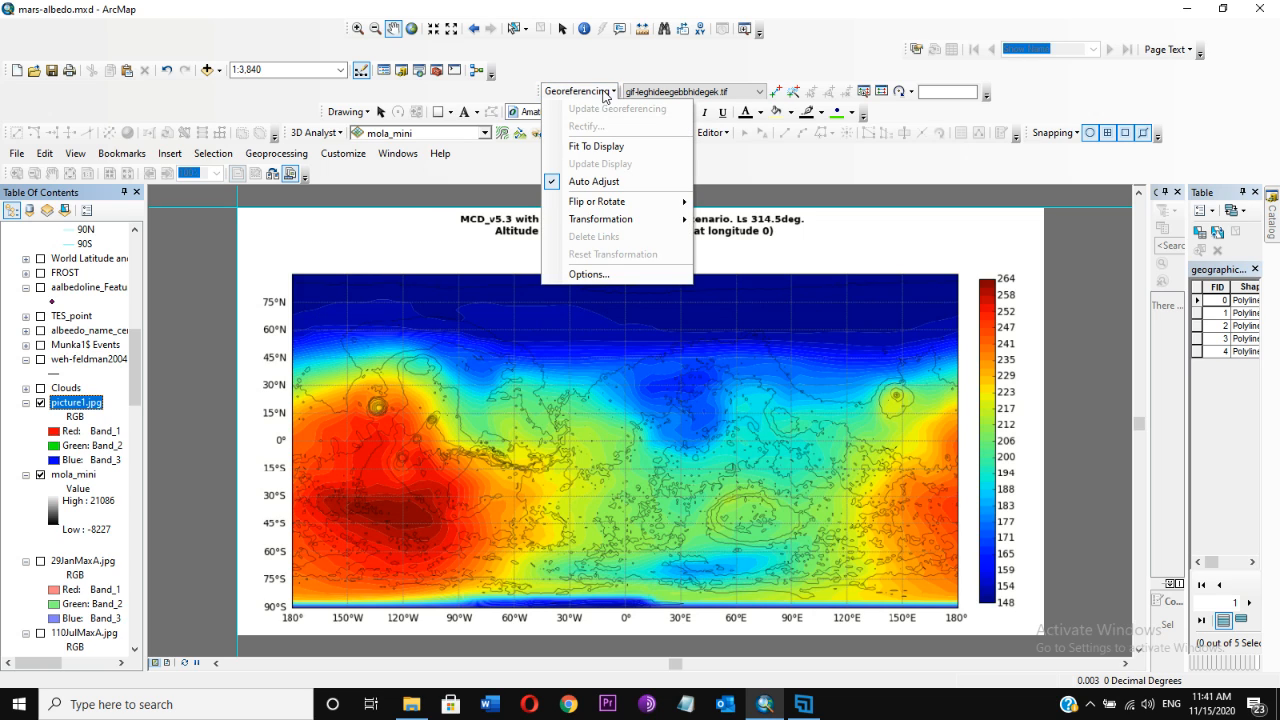
left_click(394, 163)
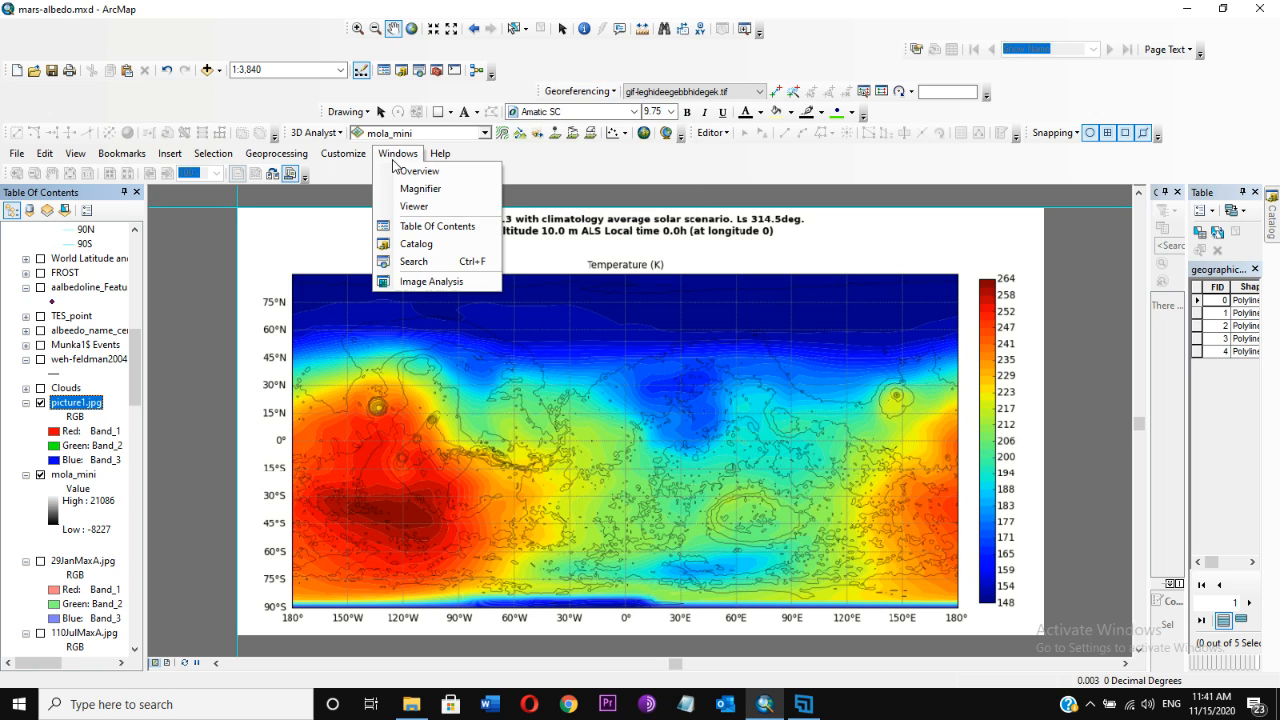
left_click(395, 156)
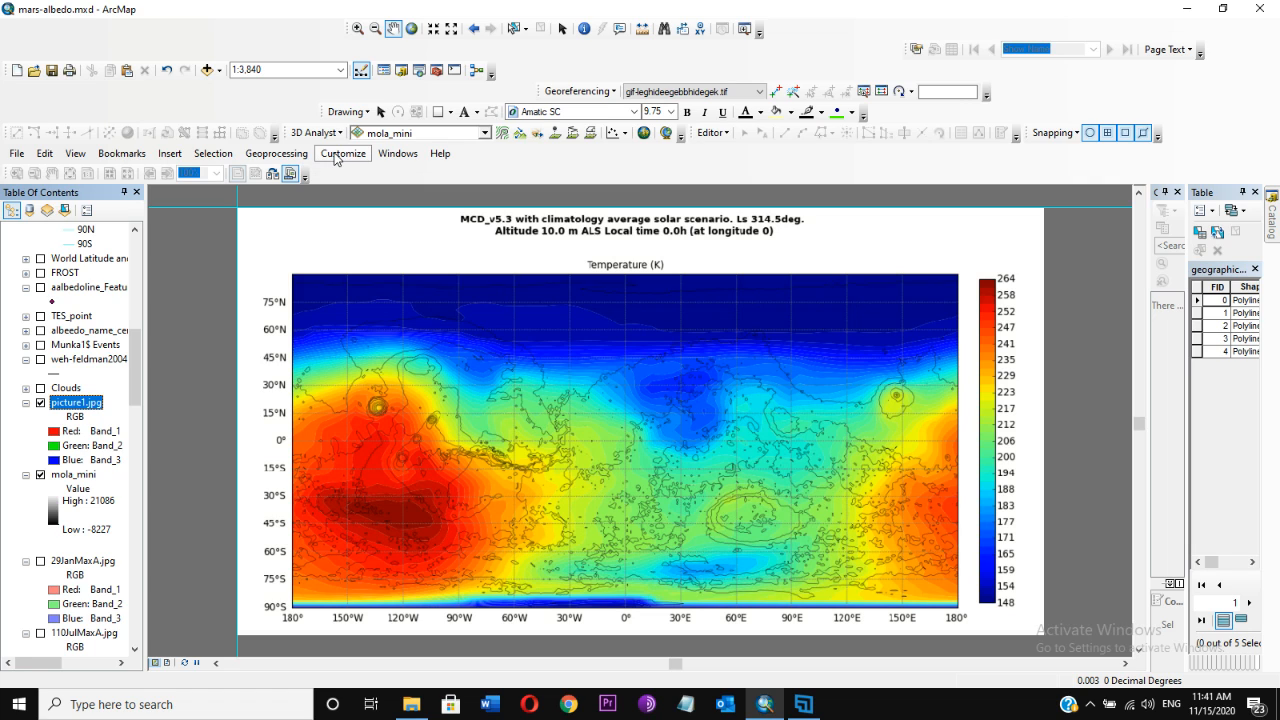
left_click(336, 156)
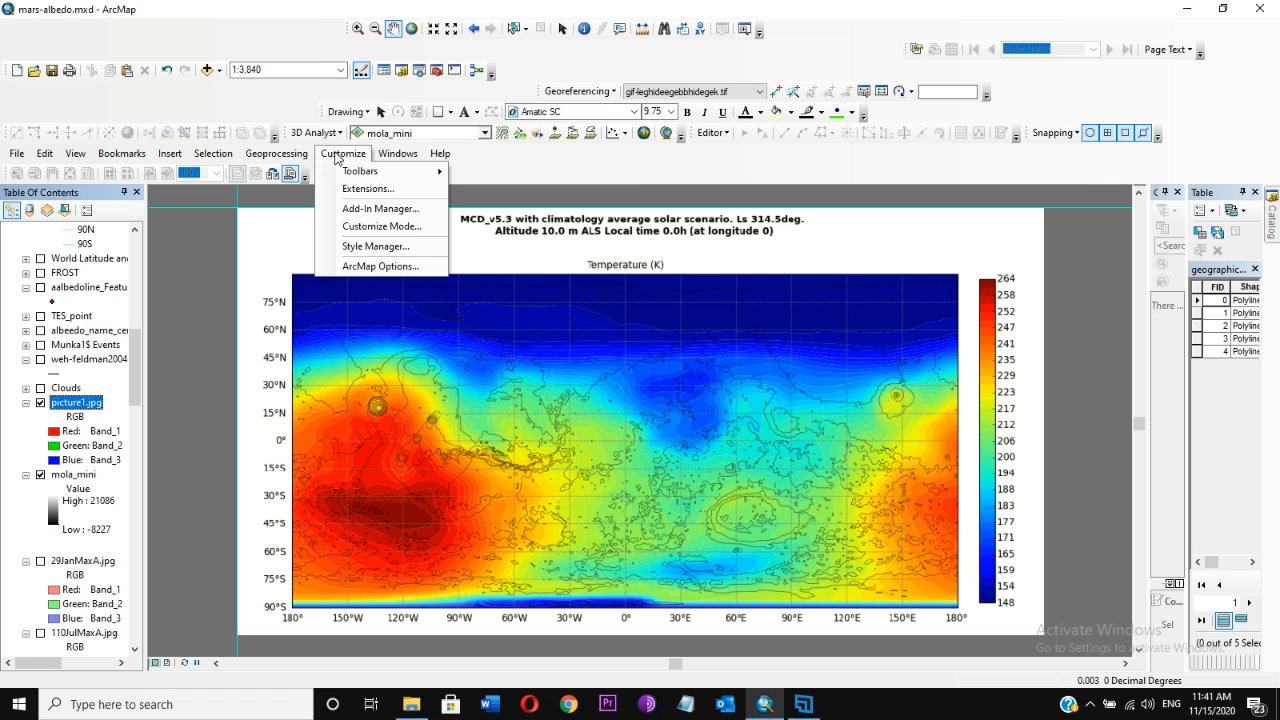
mouse_move(347, 177)
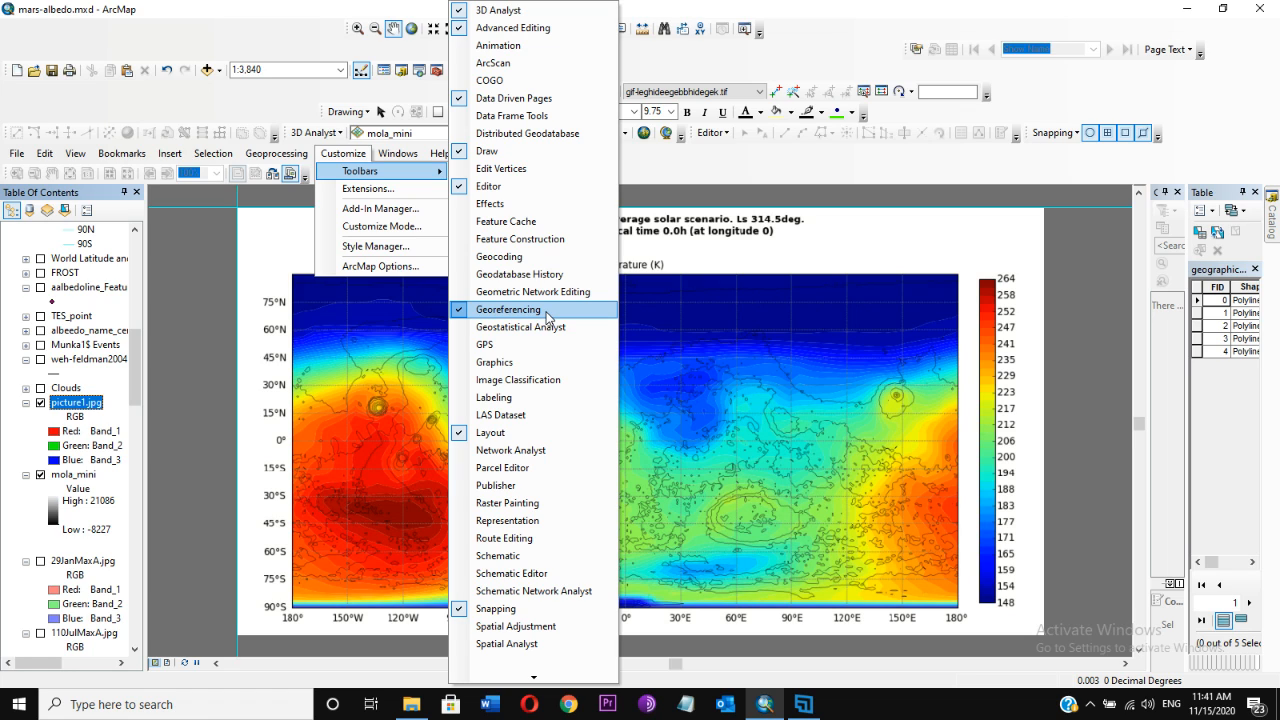
Choose picture1.jpg as the layer to georeference.
left_click(698, 75)
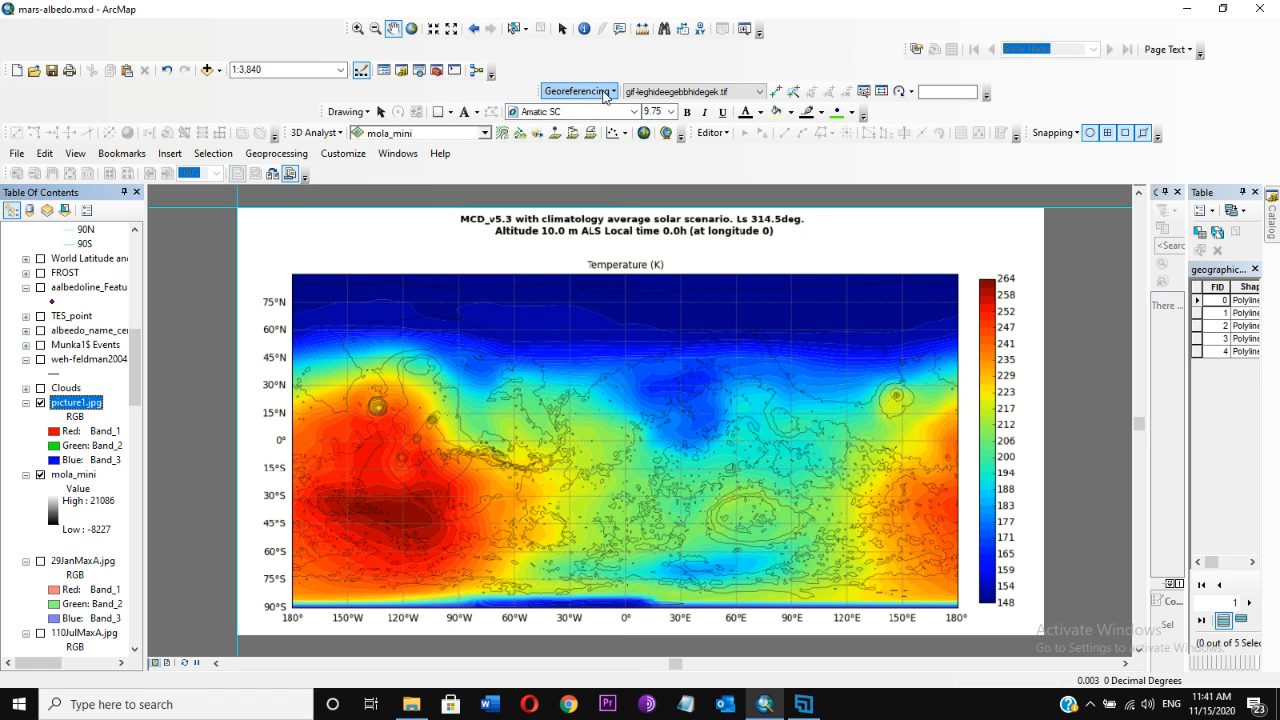
left_click(739, 92)
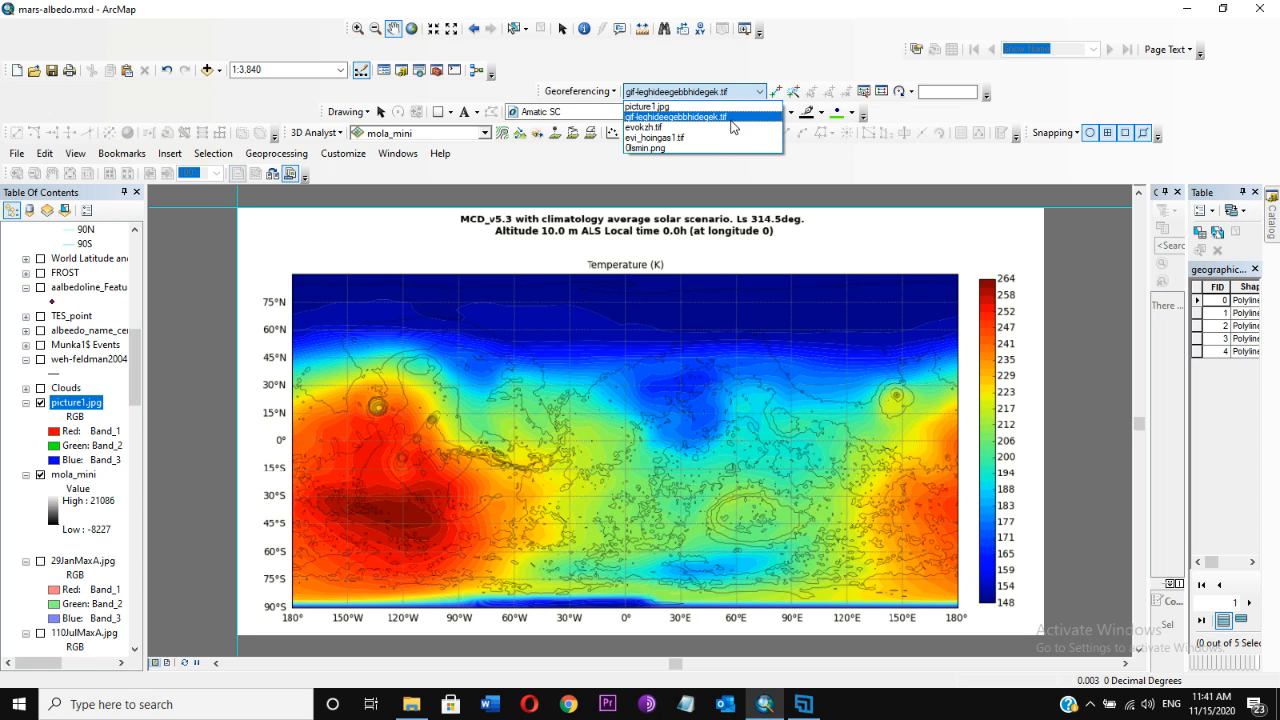
left_click(731, 118)
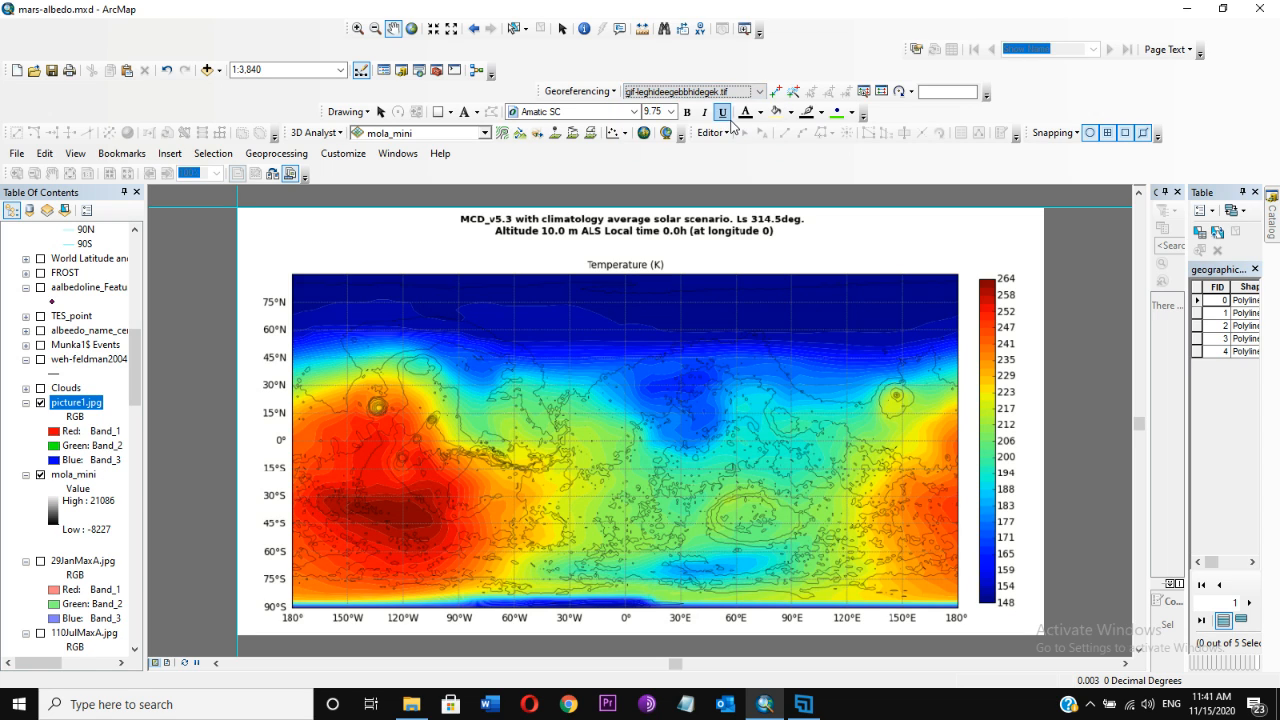
left_click(677, 93)
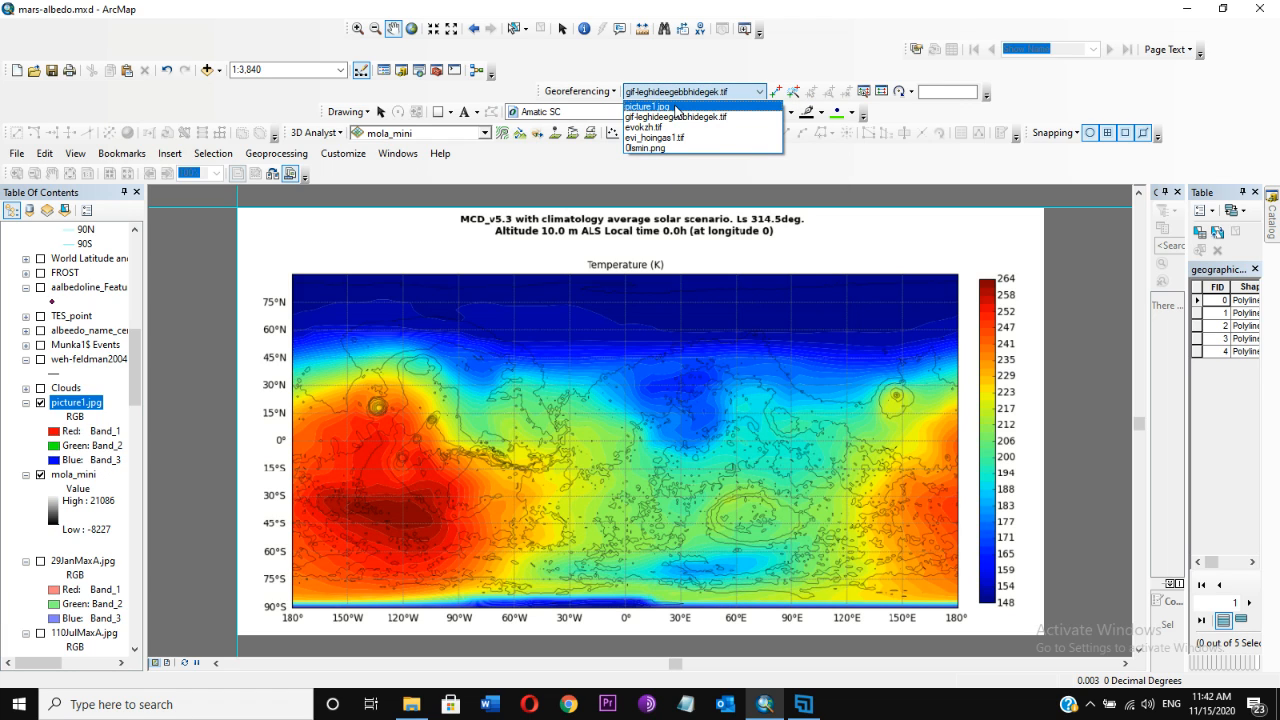
left_click(676, 107)
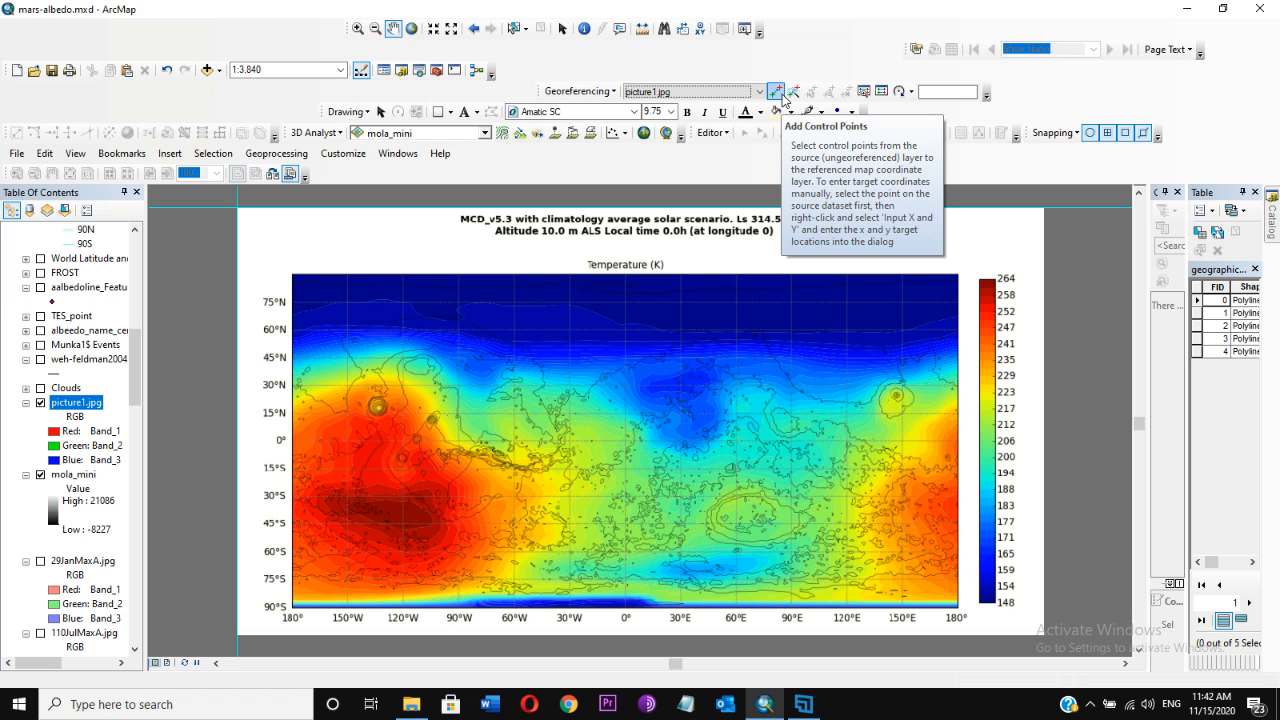
Add the first control point, linking the temperature plot's upper-left corner to the upper-left corner of the 10grid over mola_mini.
left_click(779, 92)
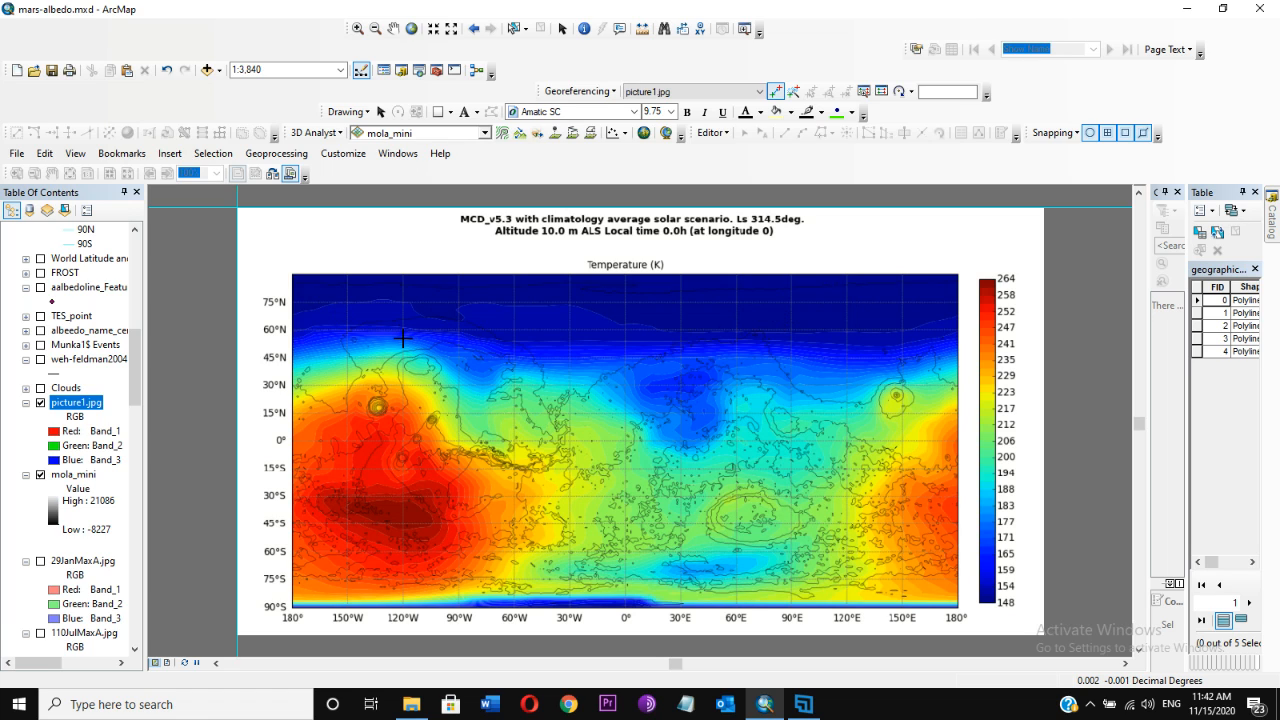
left_click(292, 271)
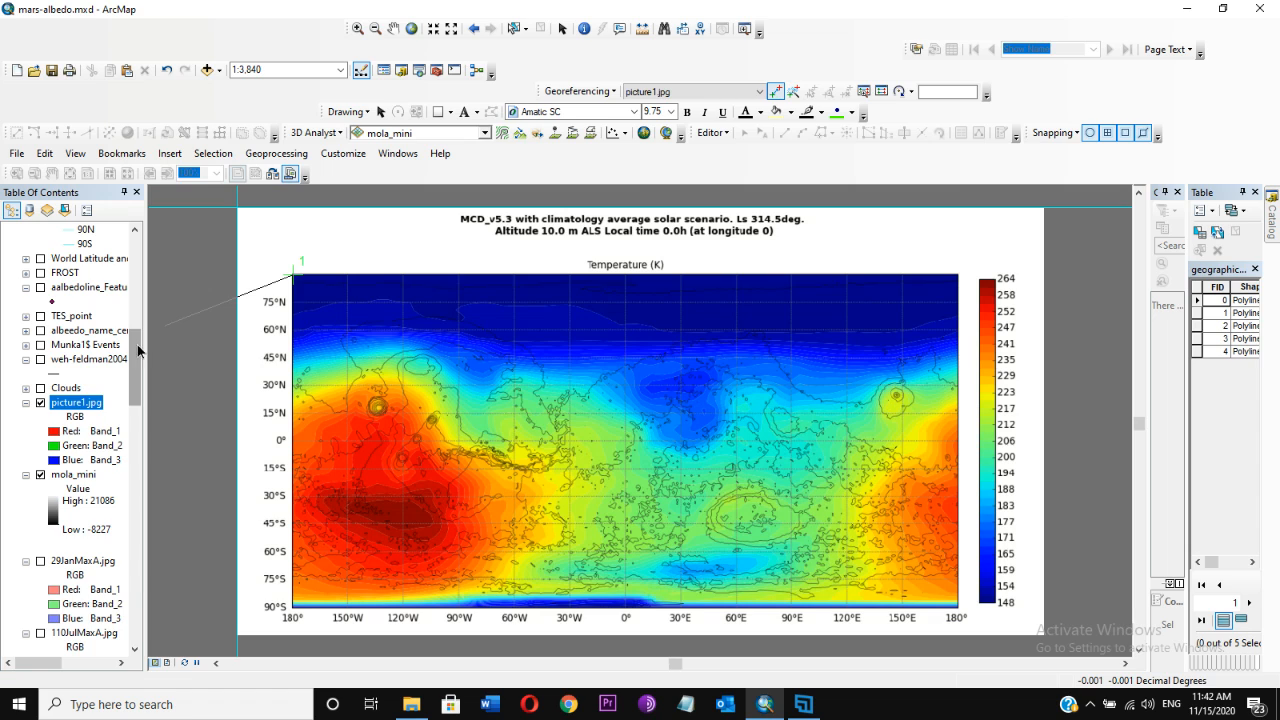
scroll(137, 344, "down", 1)
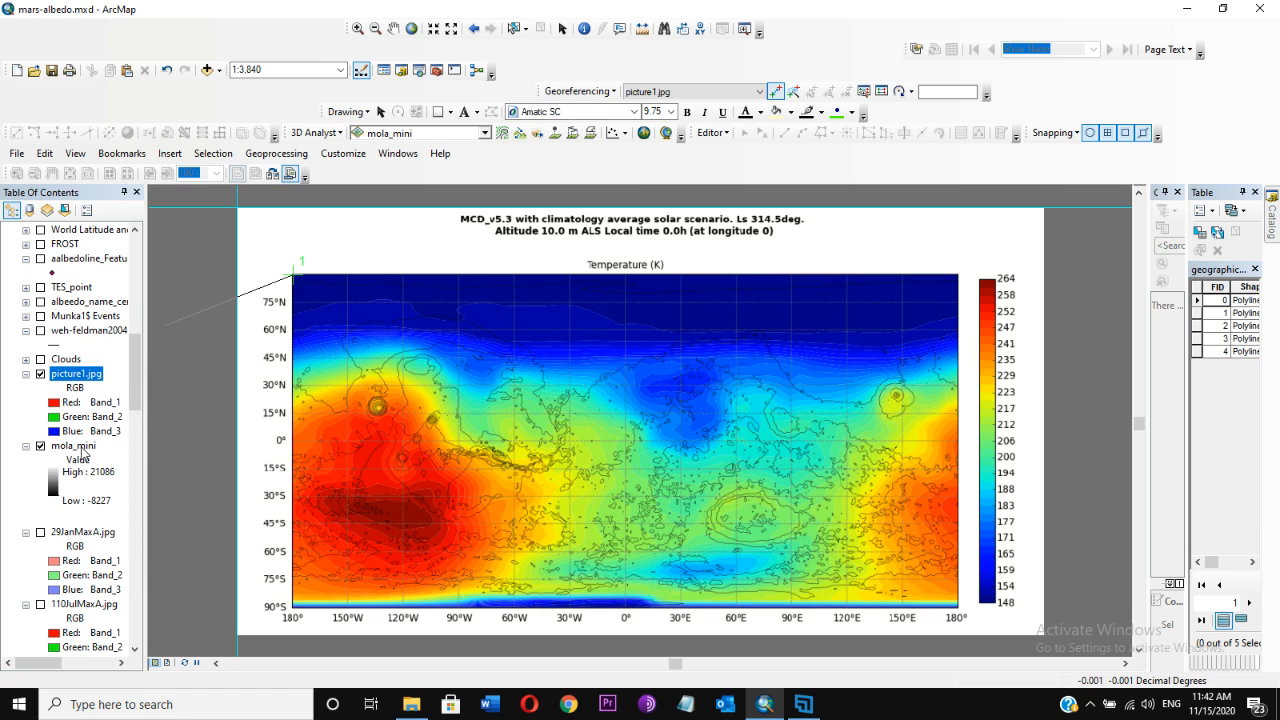
right_click(84, 453)
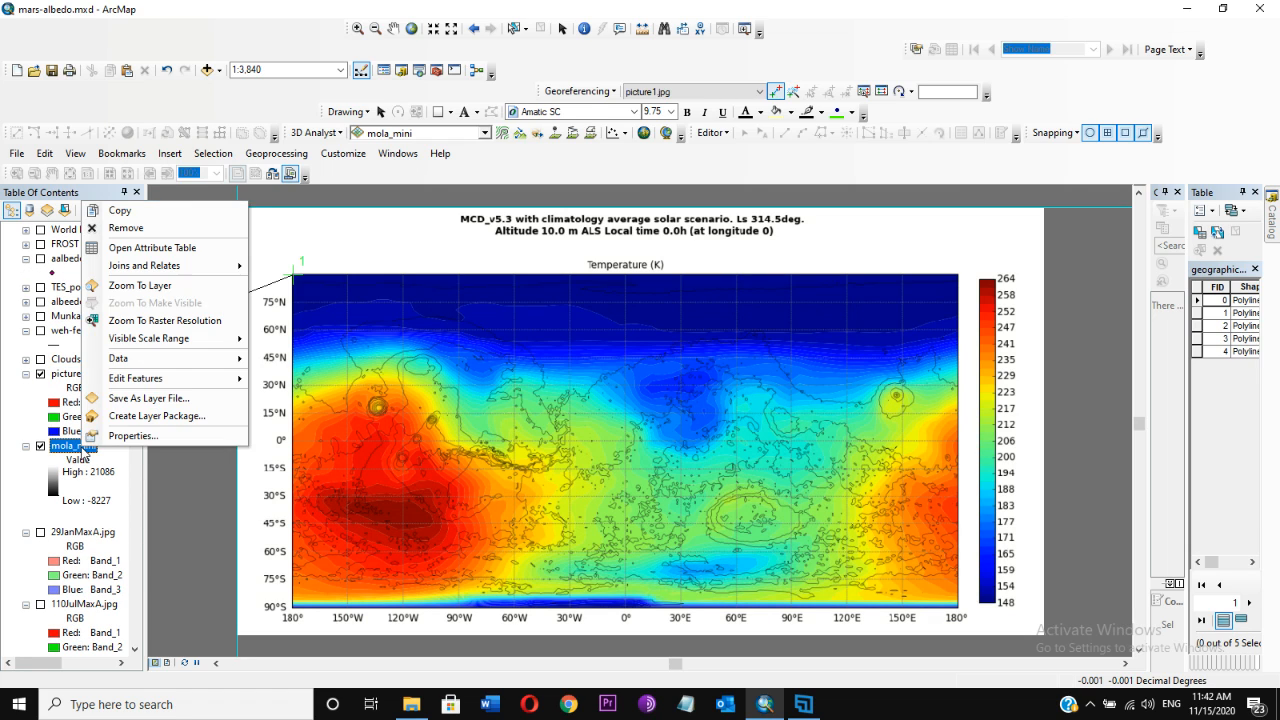
left_click(158, 293)
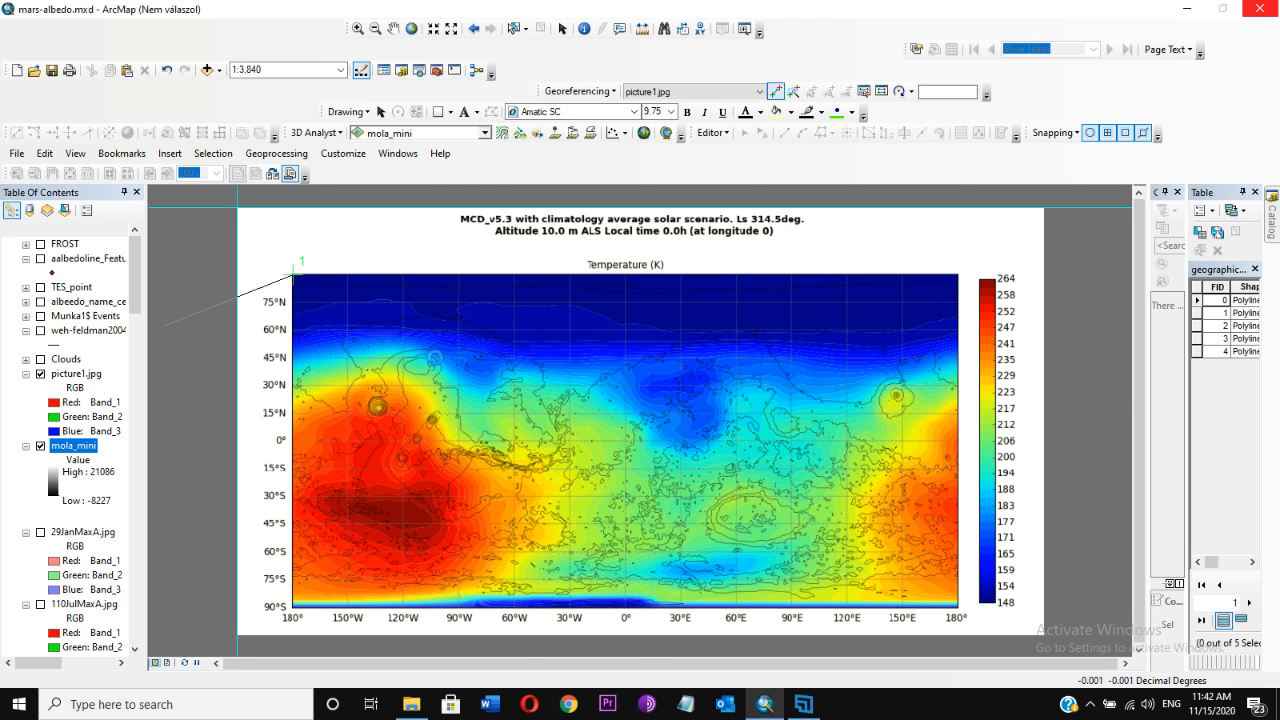
left_click(640, 422)
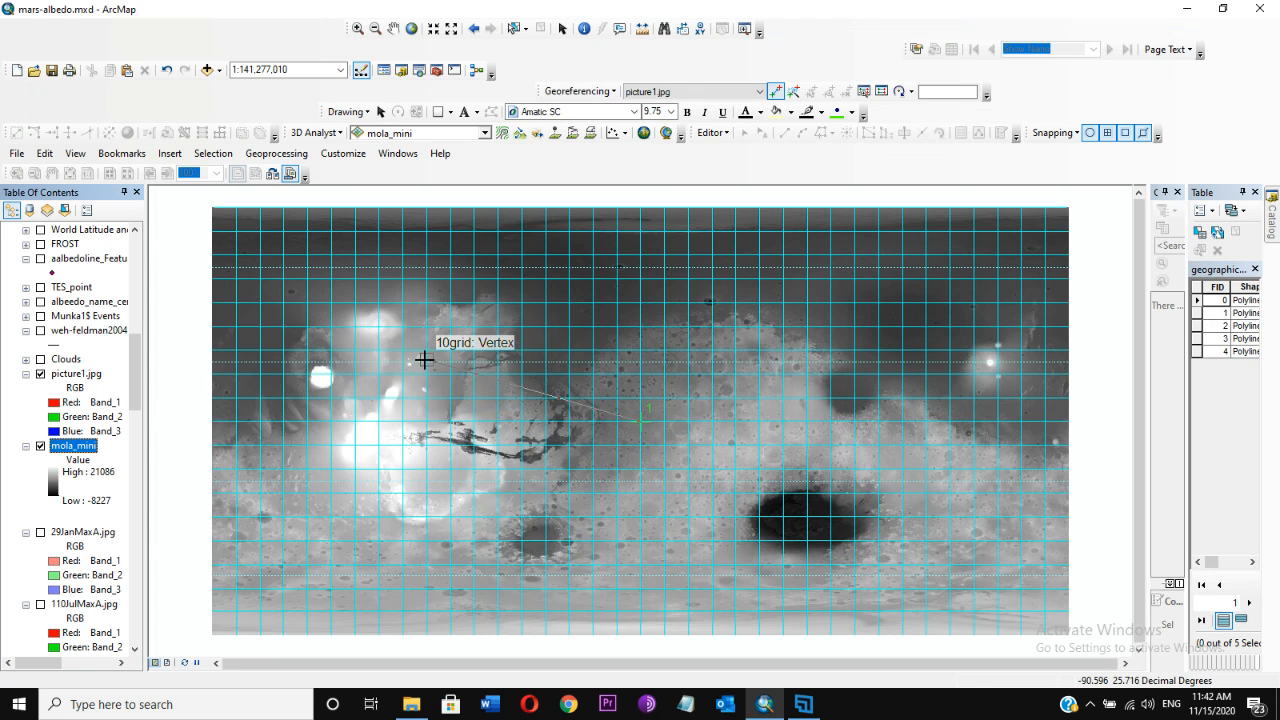
left_click(214, 207)
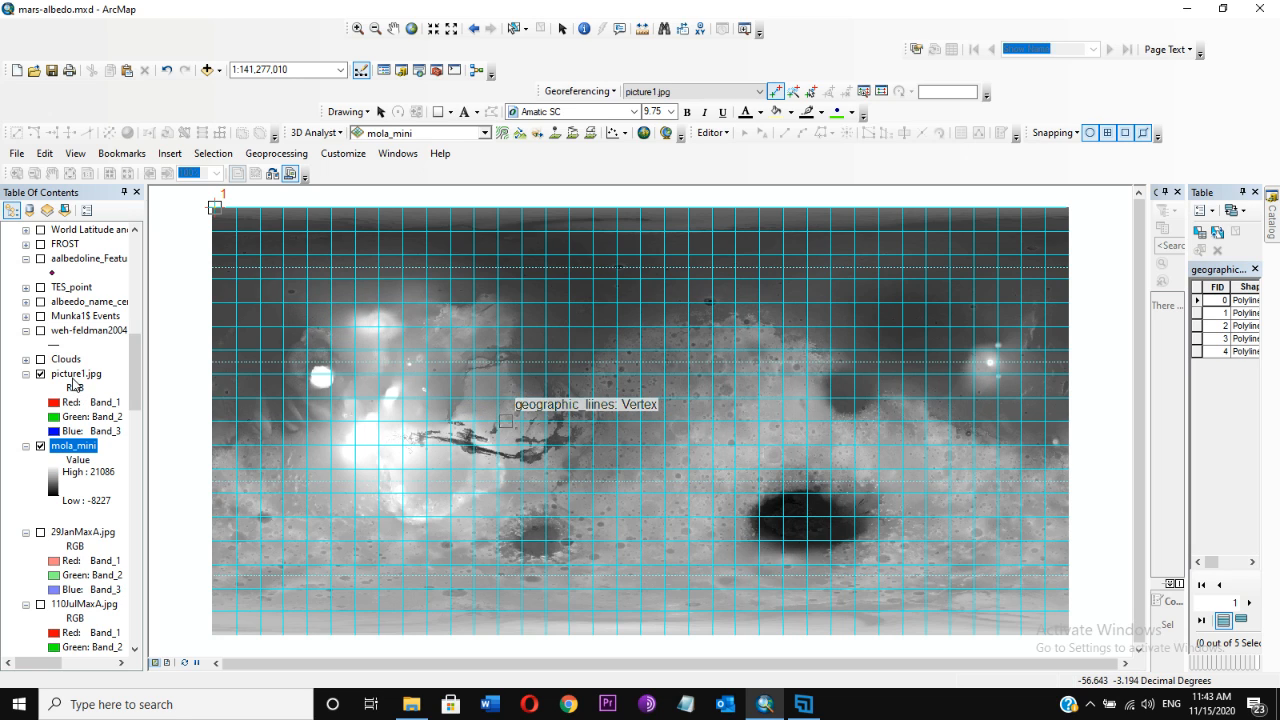
Add the second control point, linking the plot's upper-right corner in picture1.jpg to the upper-right endpoint of the 10grid.
right_click(72, 378)
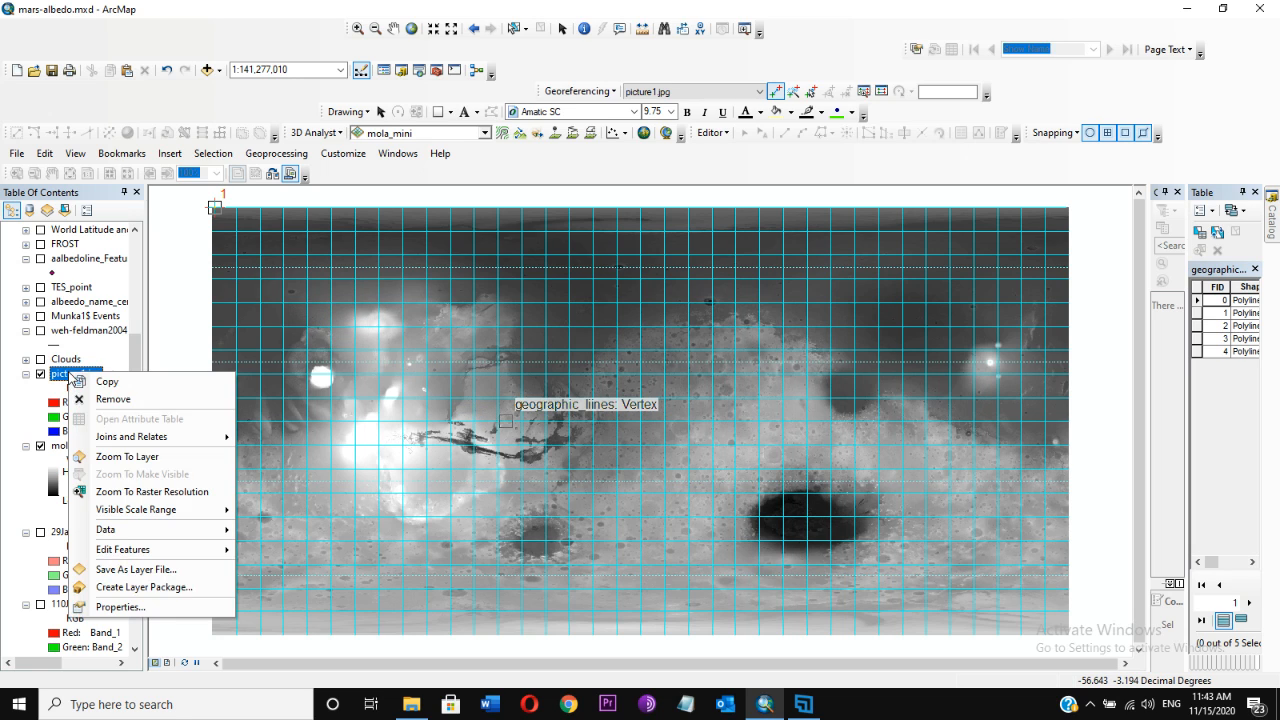
left_click(113, 460)
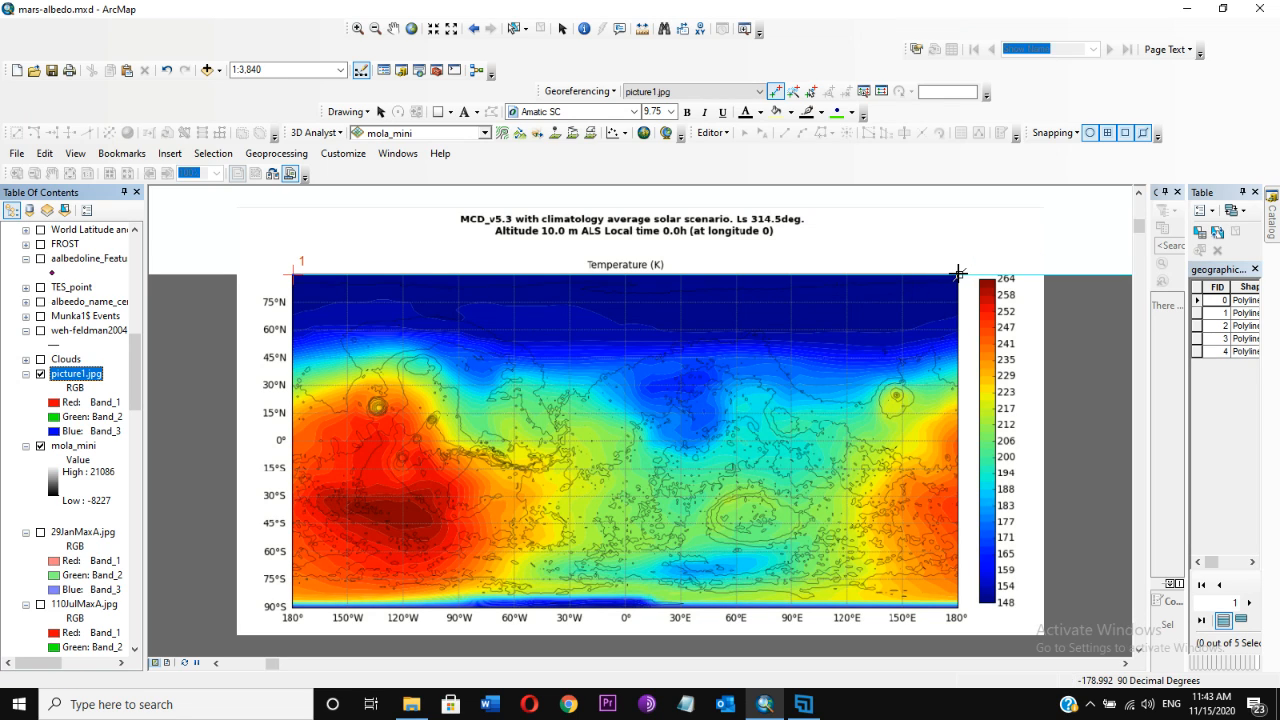
left_click(957, 273)
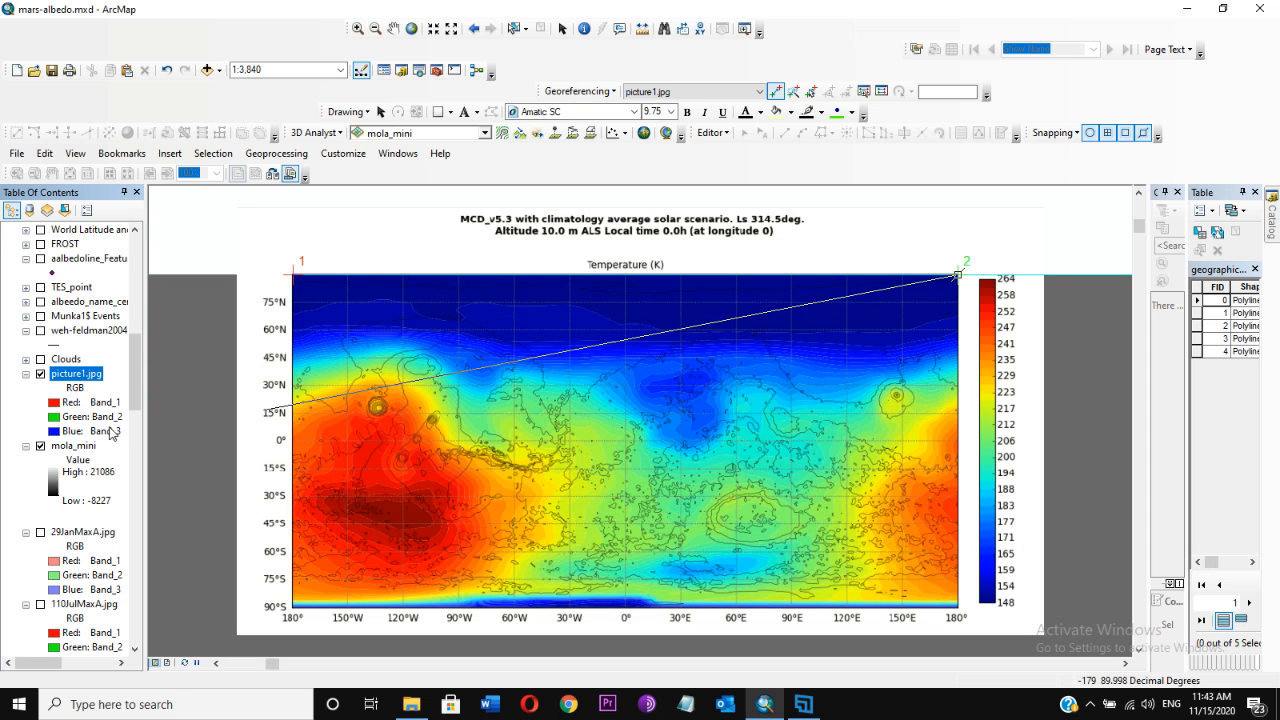
right_click(78, 447)
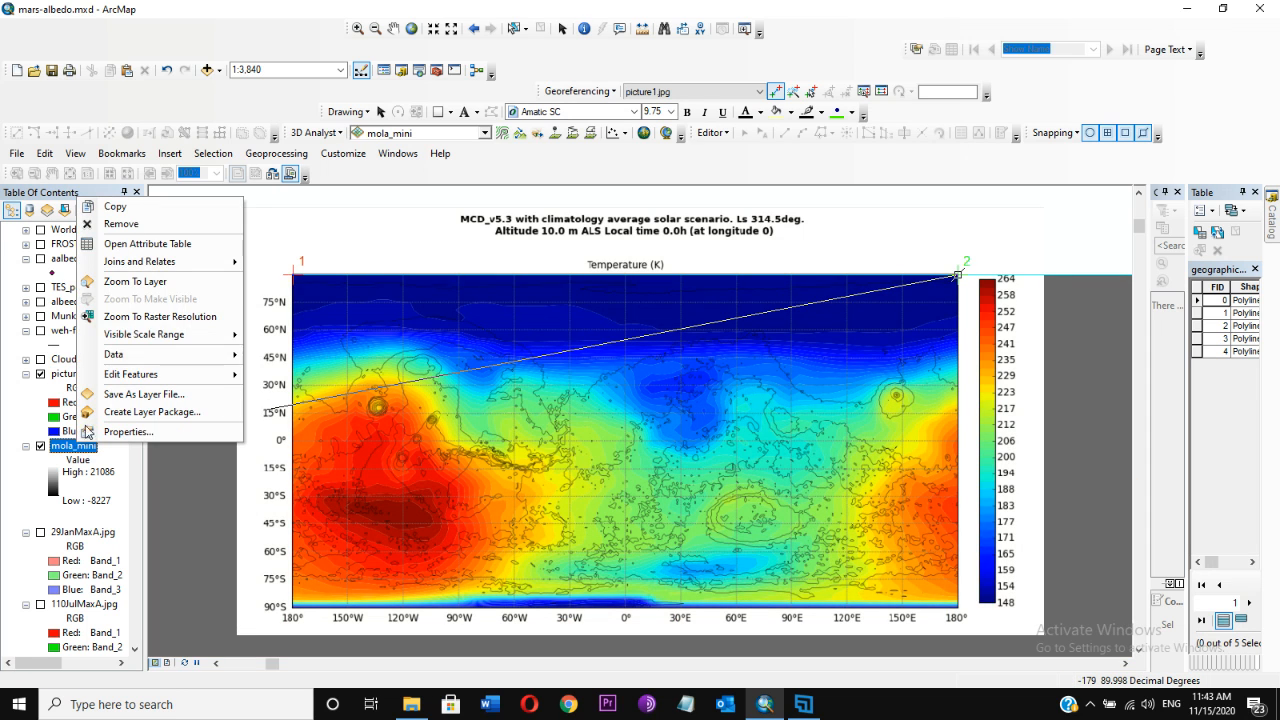
left_click(163, 281)
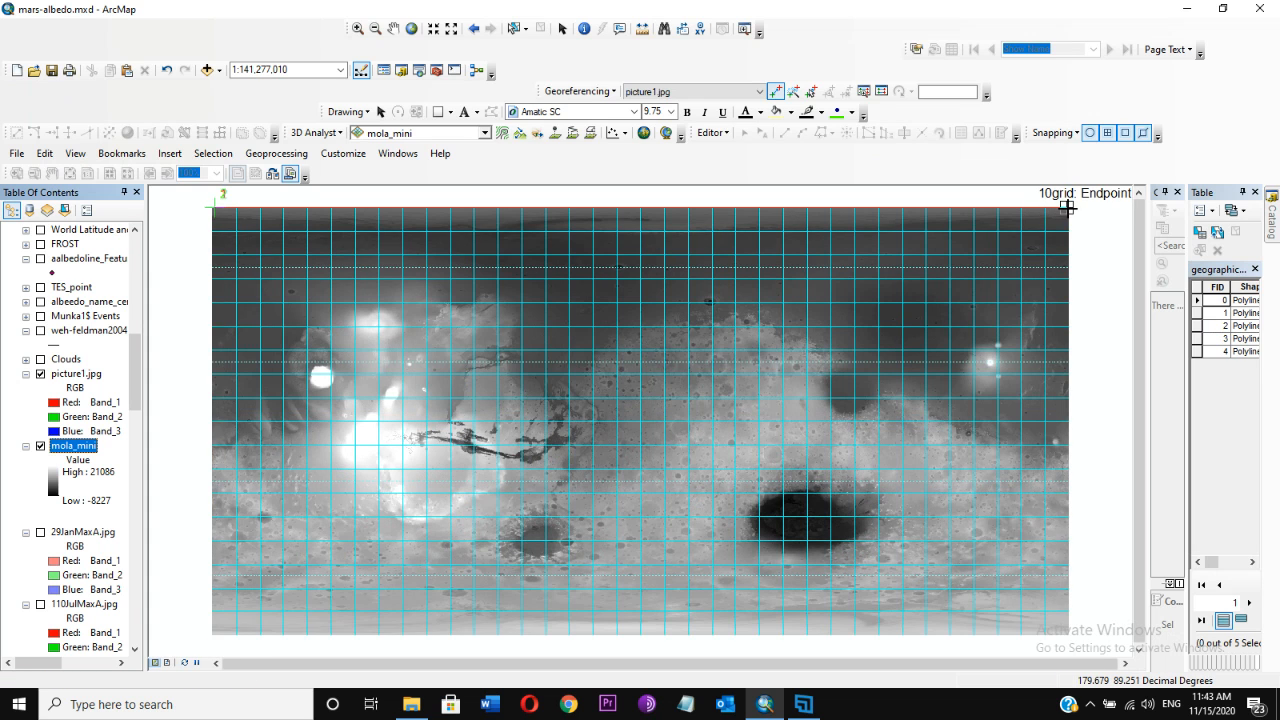
left_click(1067, 207)
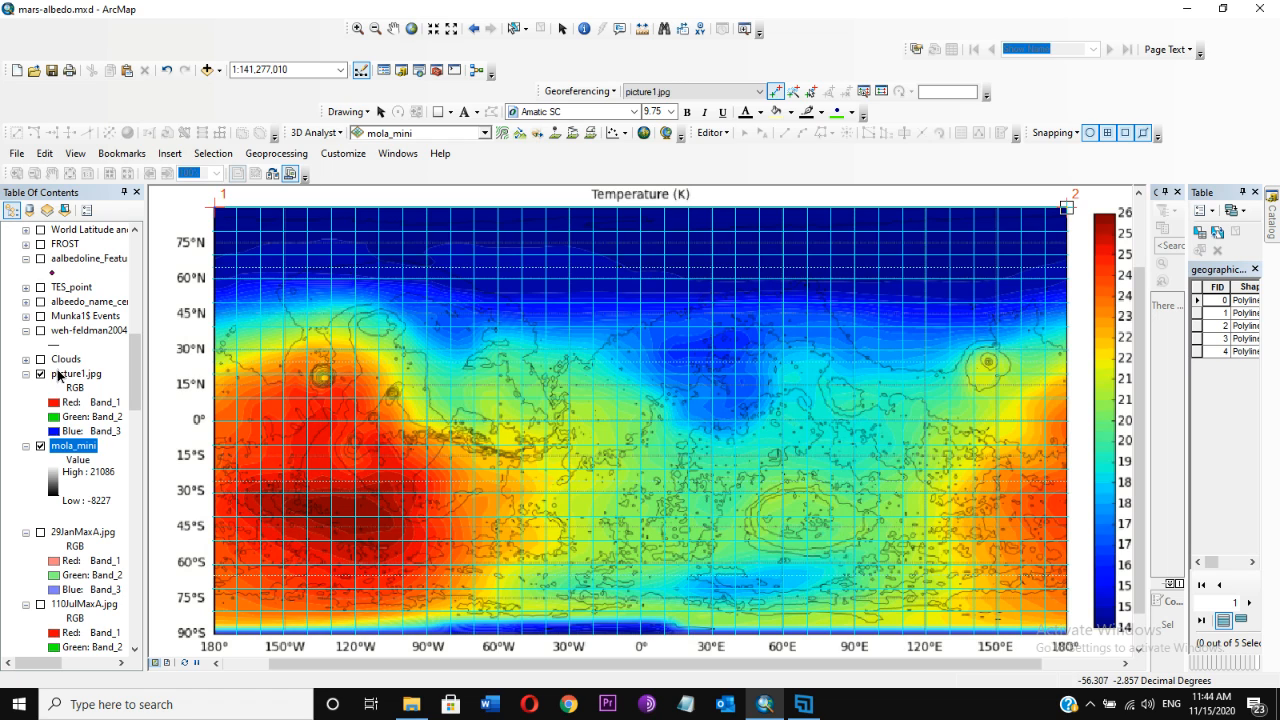
Add the third control point, linking the plot's lower-left corner at 180°, 90°S to the lower-left corner of the 10grid.
right_click(59, 375)
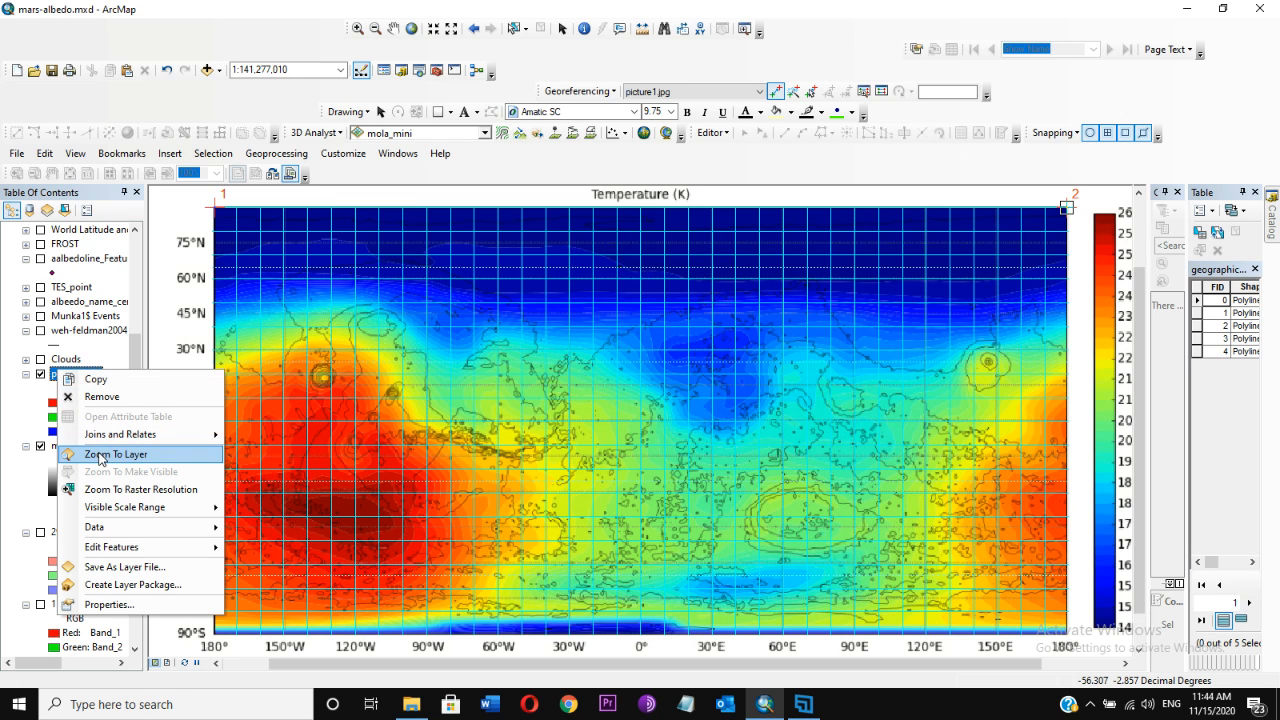
left_click(100, 458)
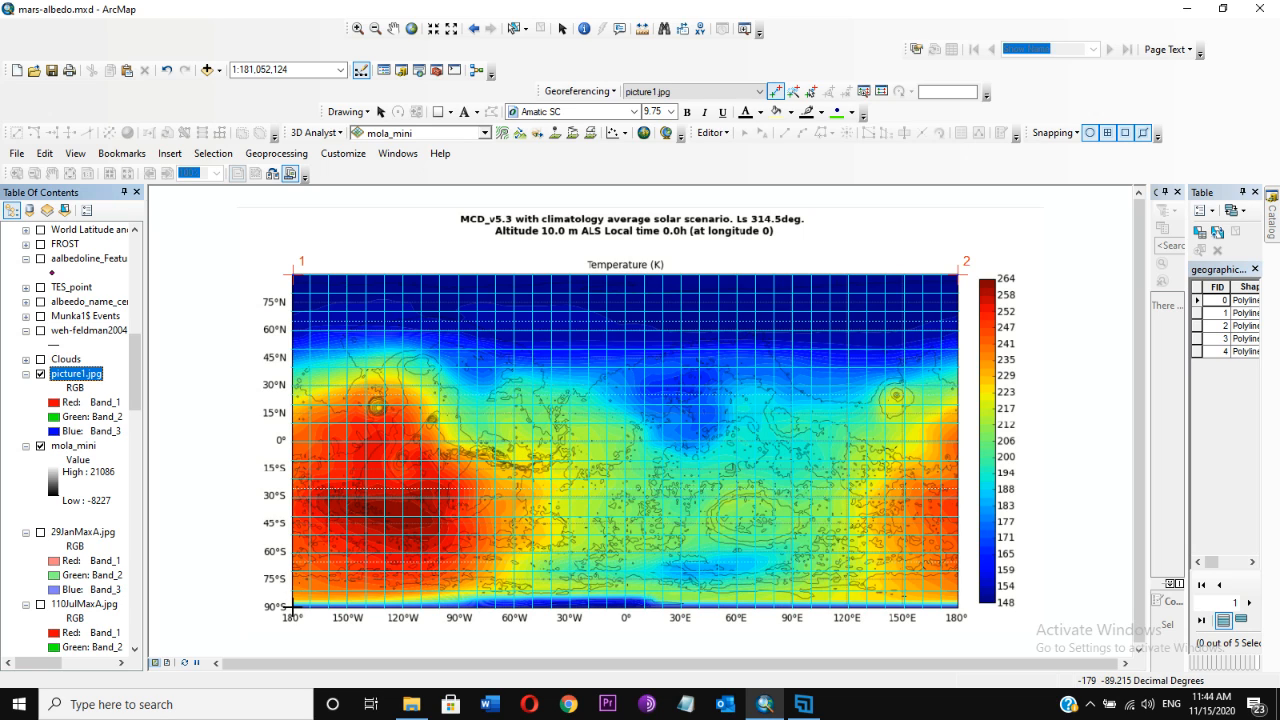
left_click(291, 606)
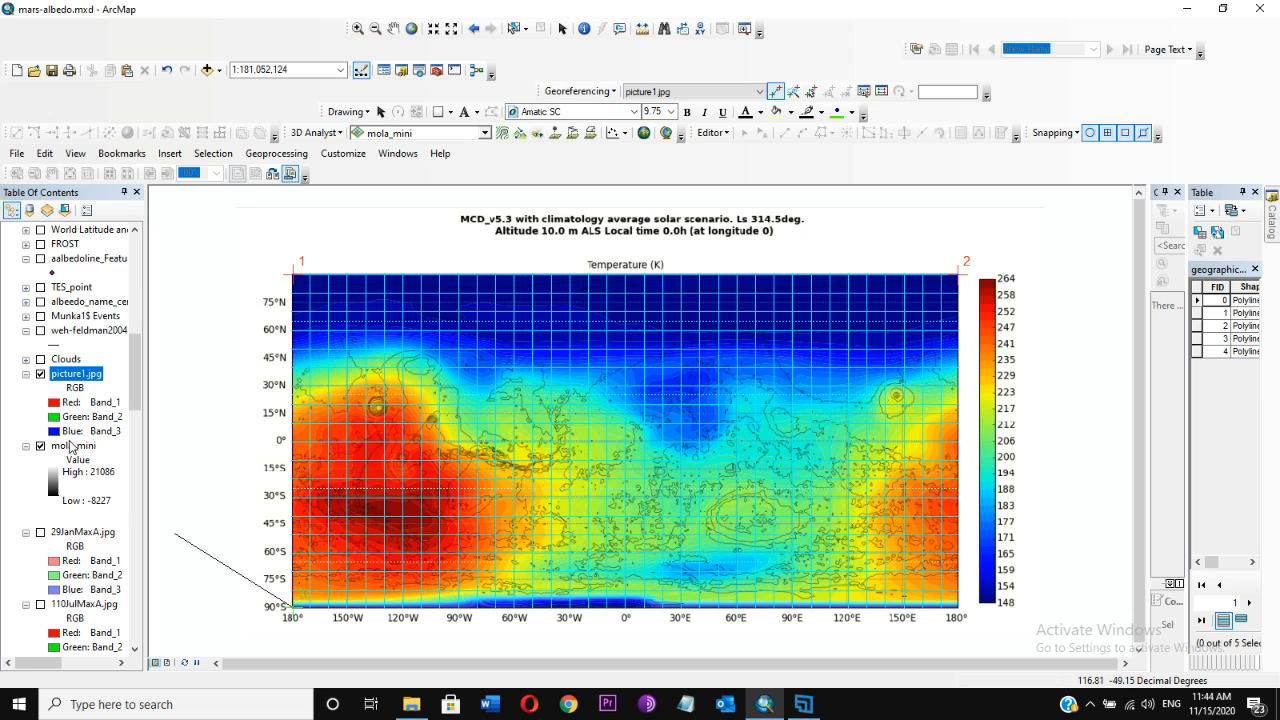
right_click(72, 446)
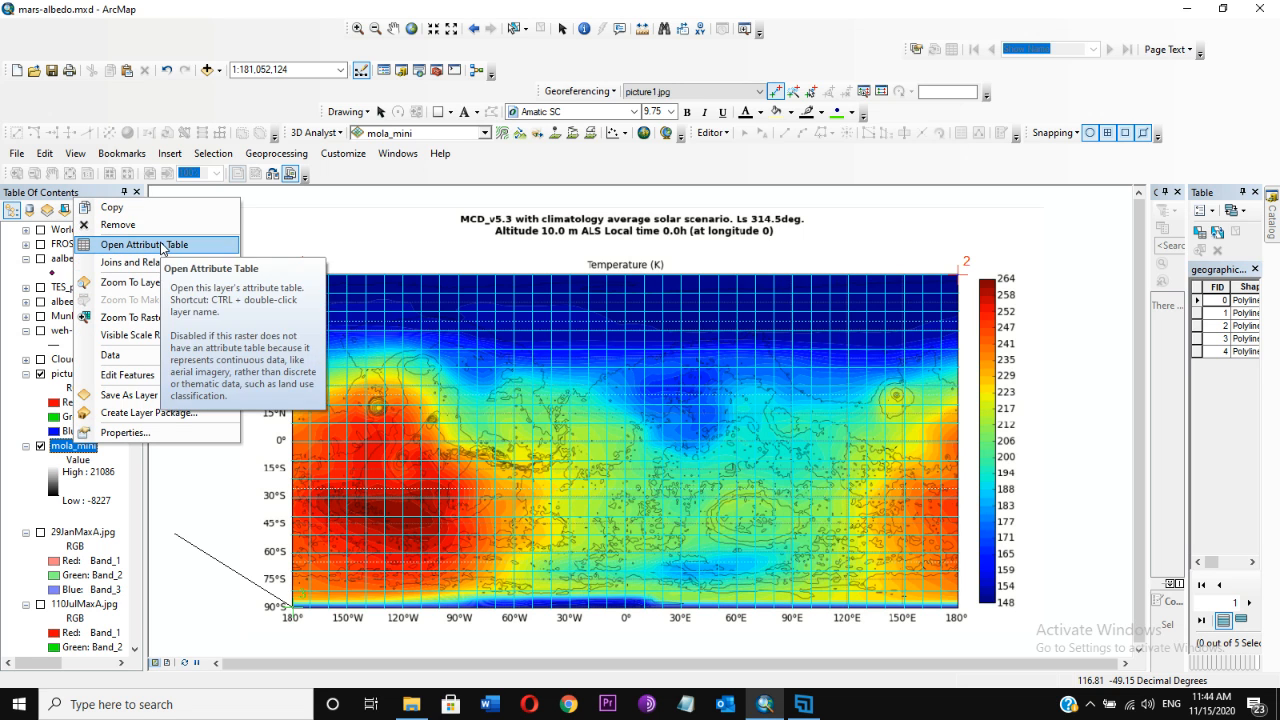
left_click(131, 282)
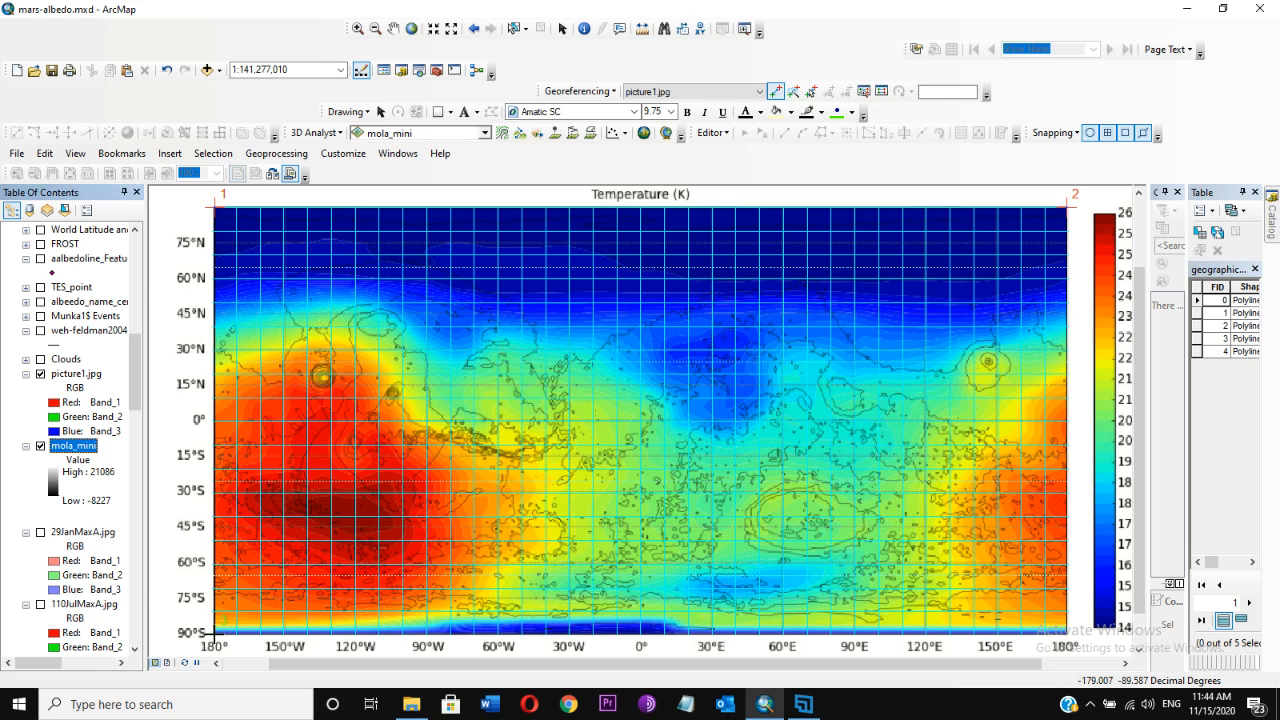
left_click(214, 634)
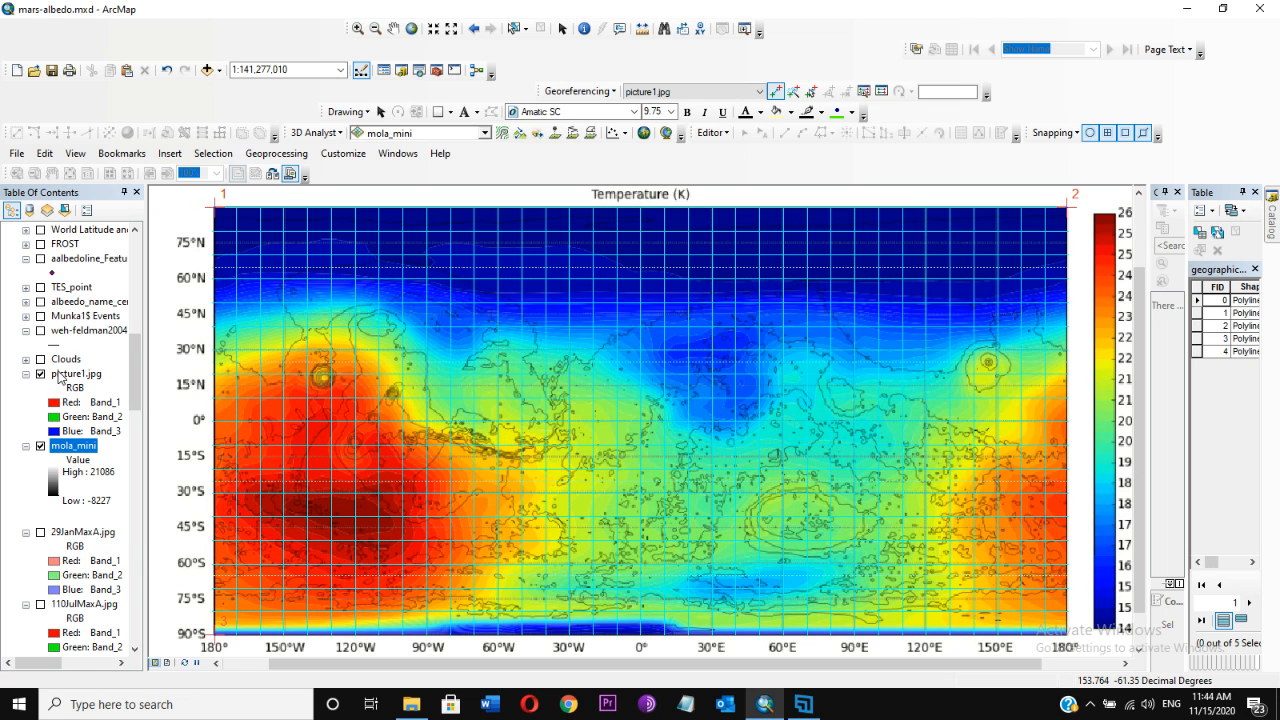
Add the fourth control point, linking the plot's lower-right corner in picture1.jpg to the lower-right corner of the 10grid.
right_click(59, 375)
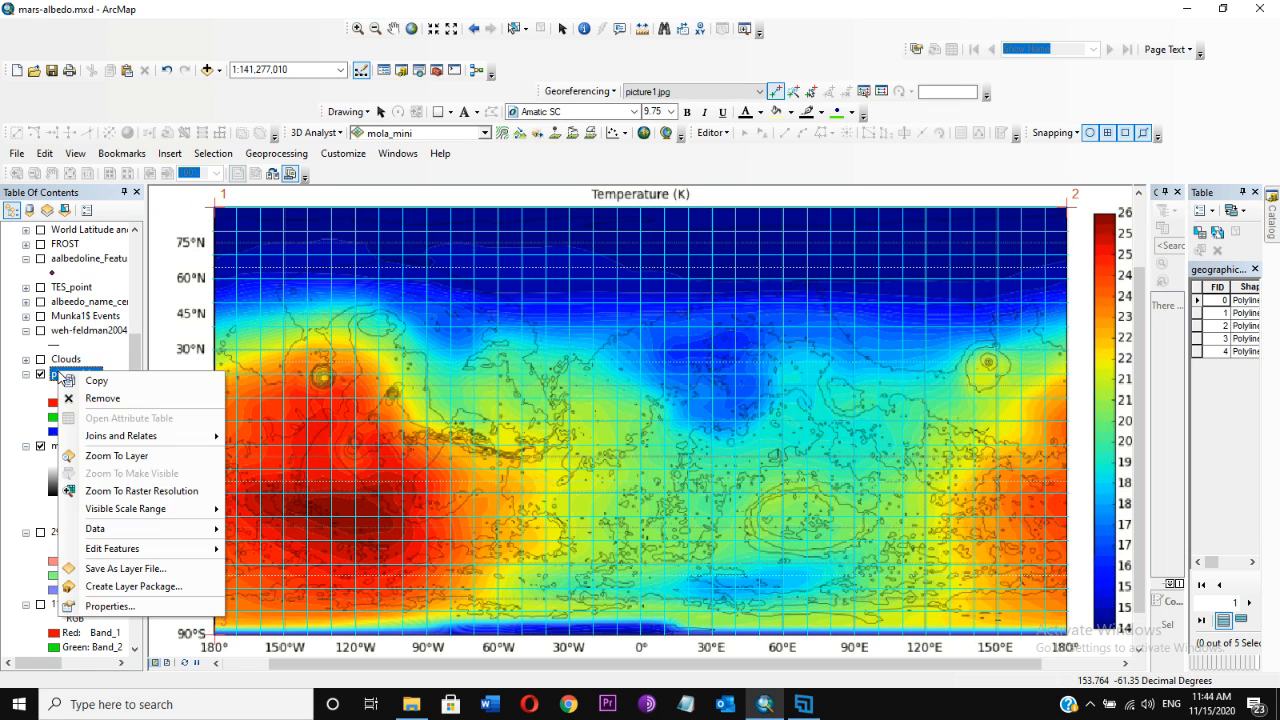
left_click(100, 460)
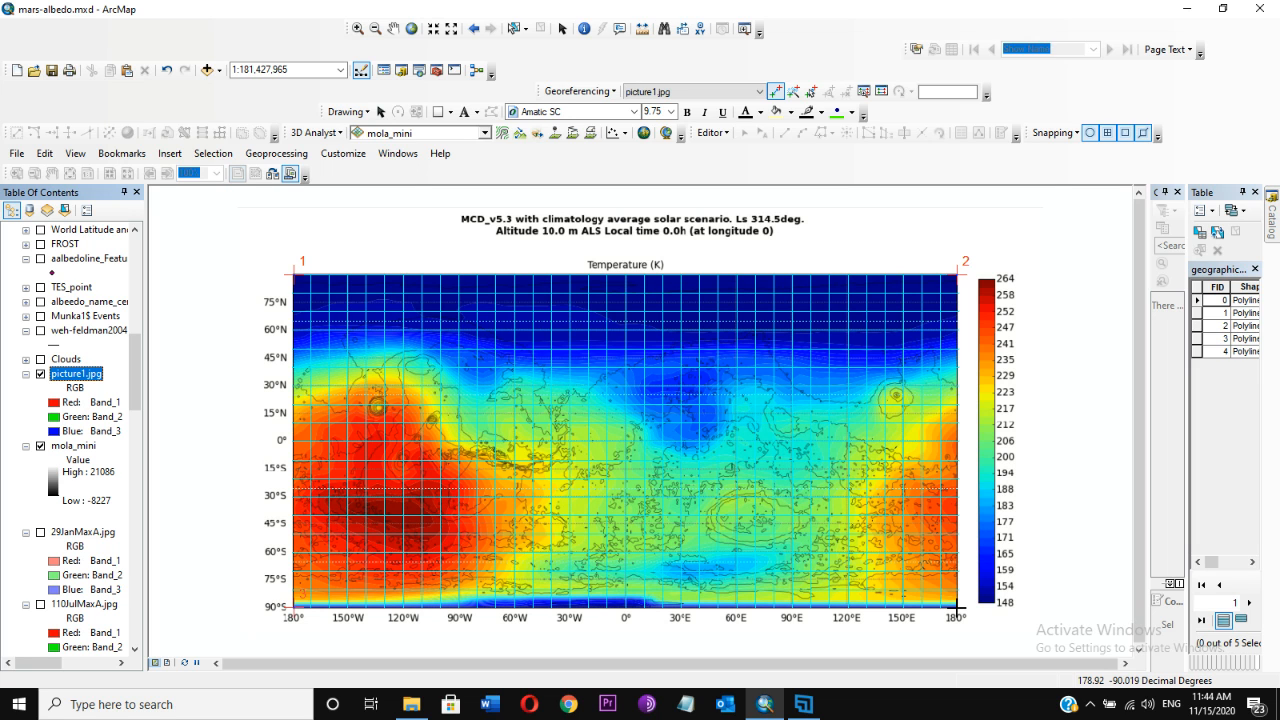
left_click(956, 606)
left_click(410, 486)
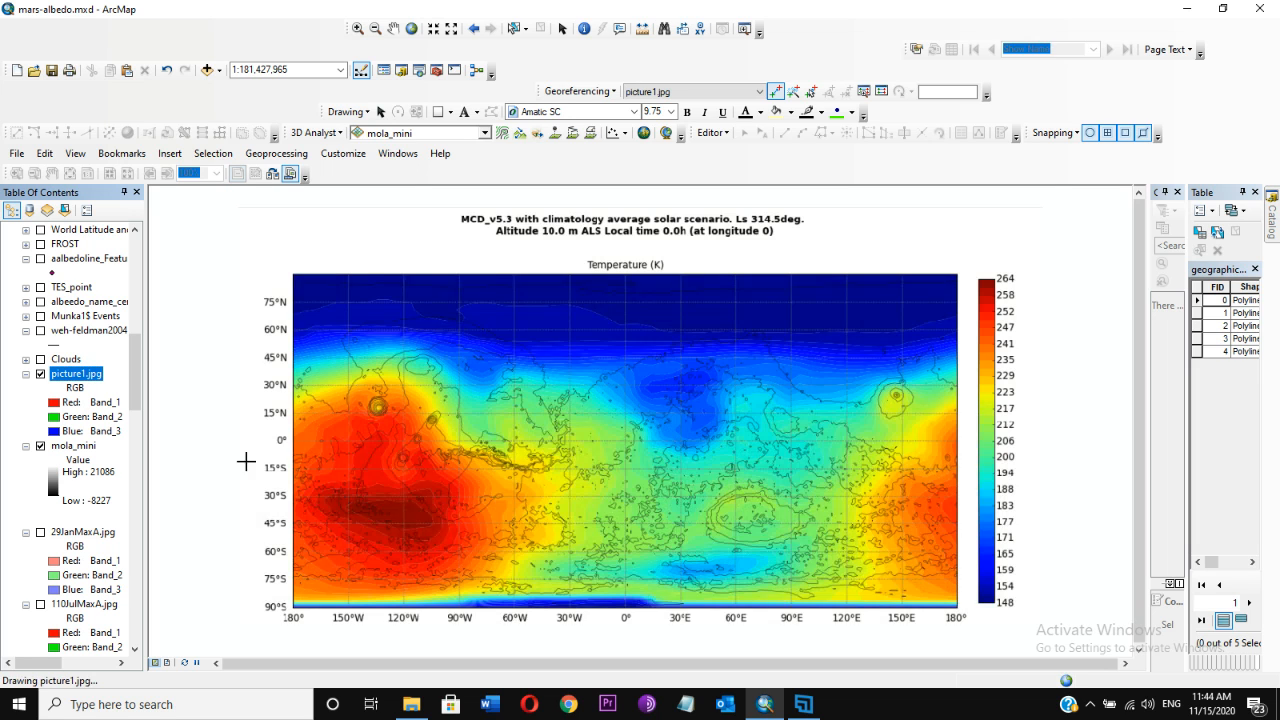
right_click(90, 452)
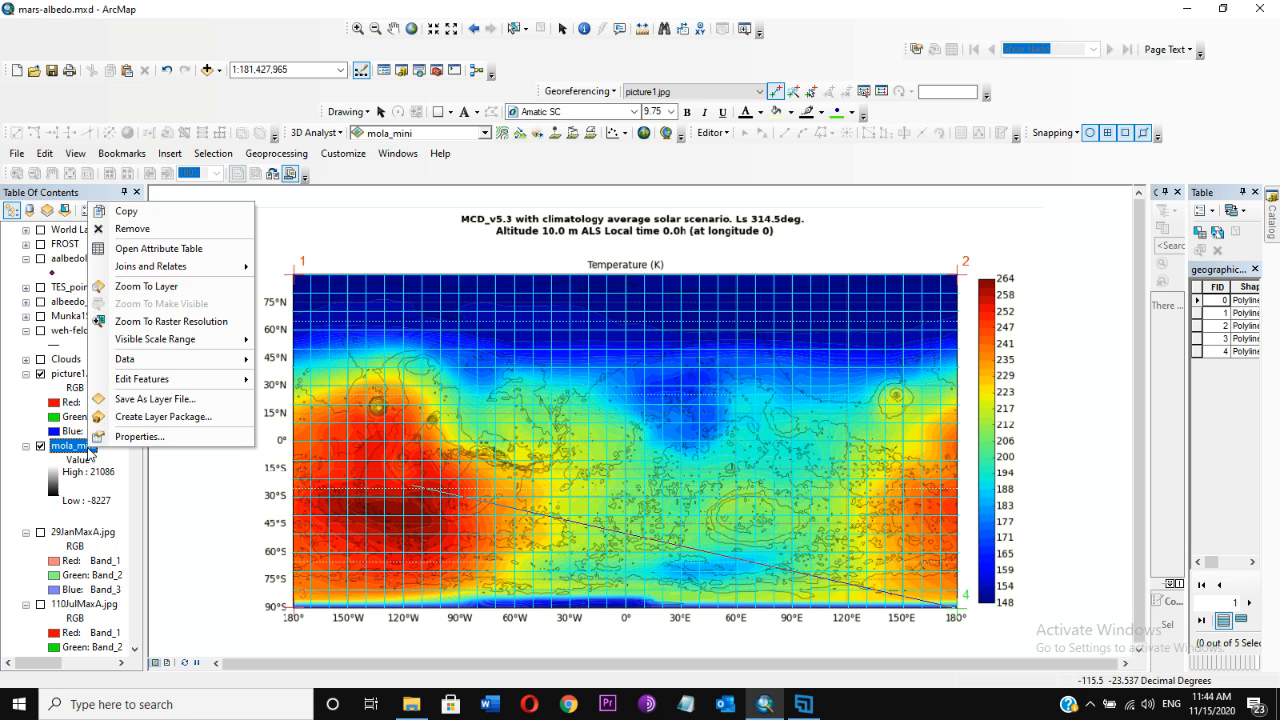
left_click(172, 287)
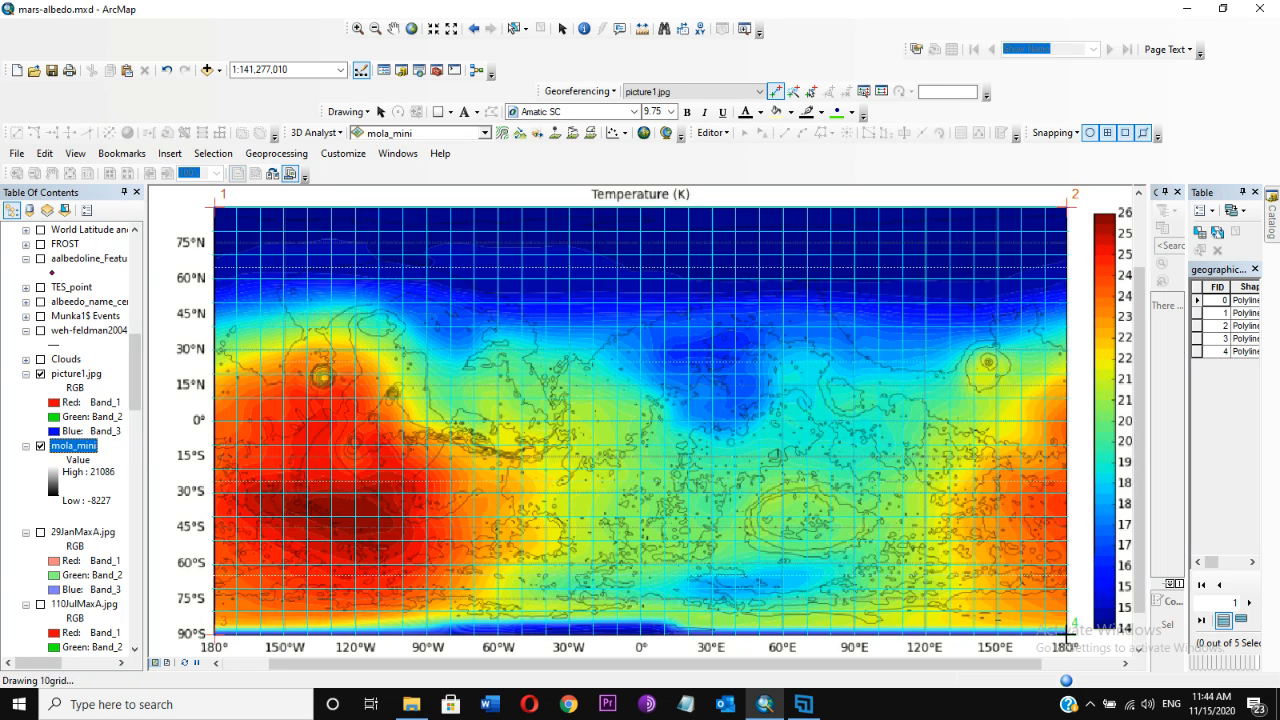
left_click(1066, 634)
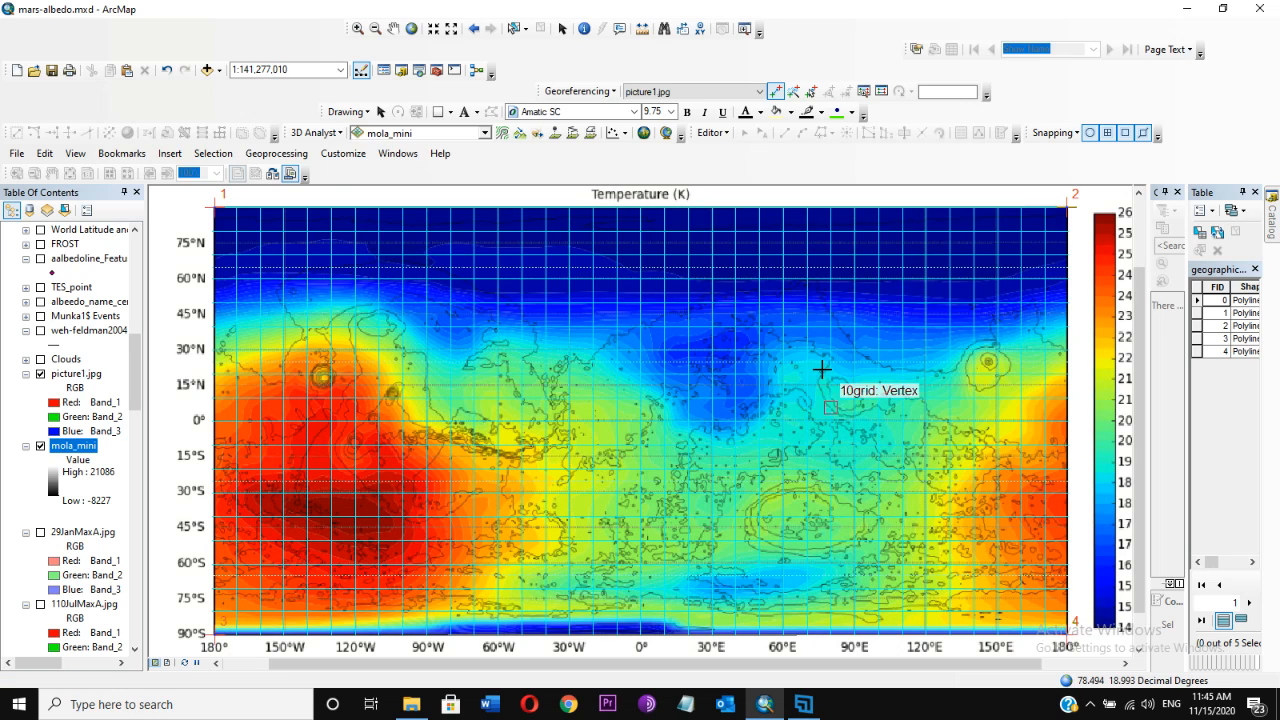
Update the georeferencing of picture1.jpg with its four control points and check the Georeferencing commands again.
left_click(608, 97)
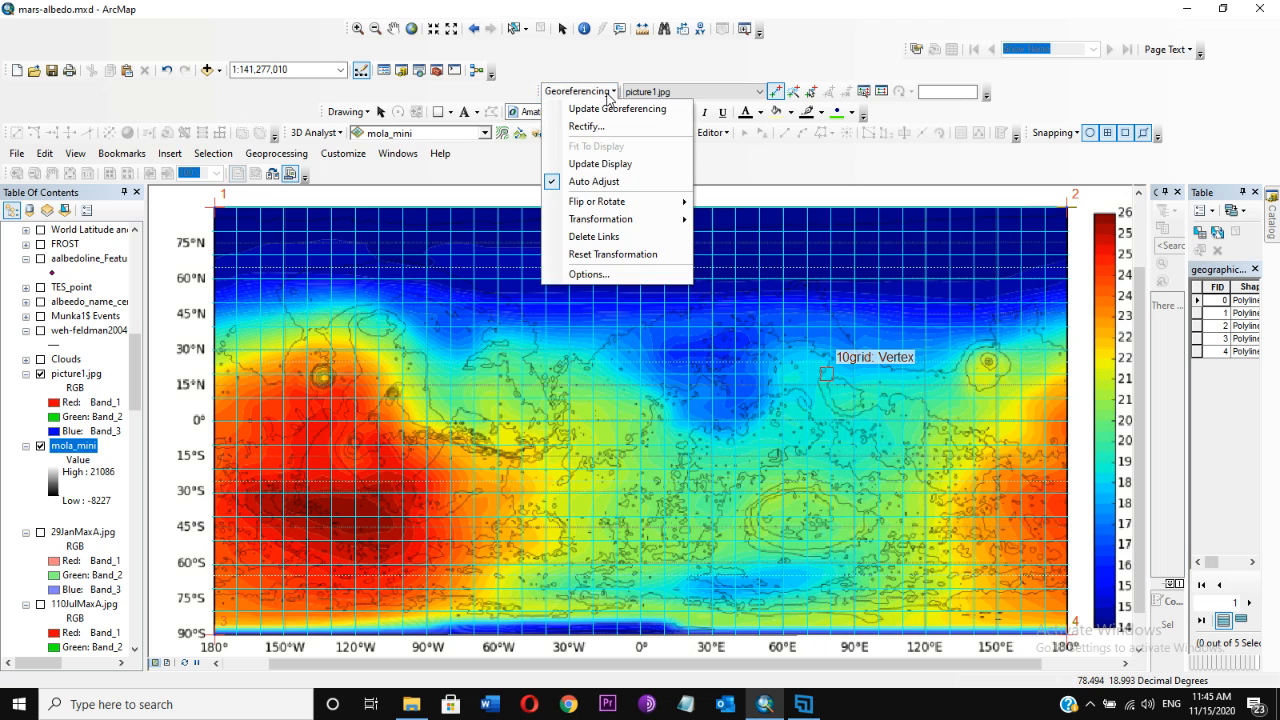
left_click(608, 110)
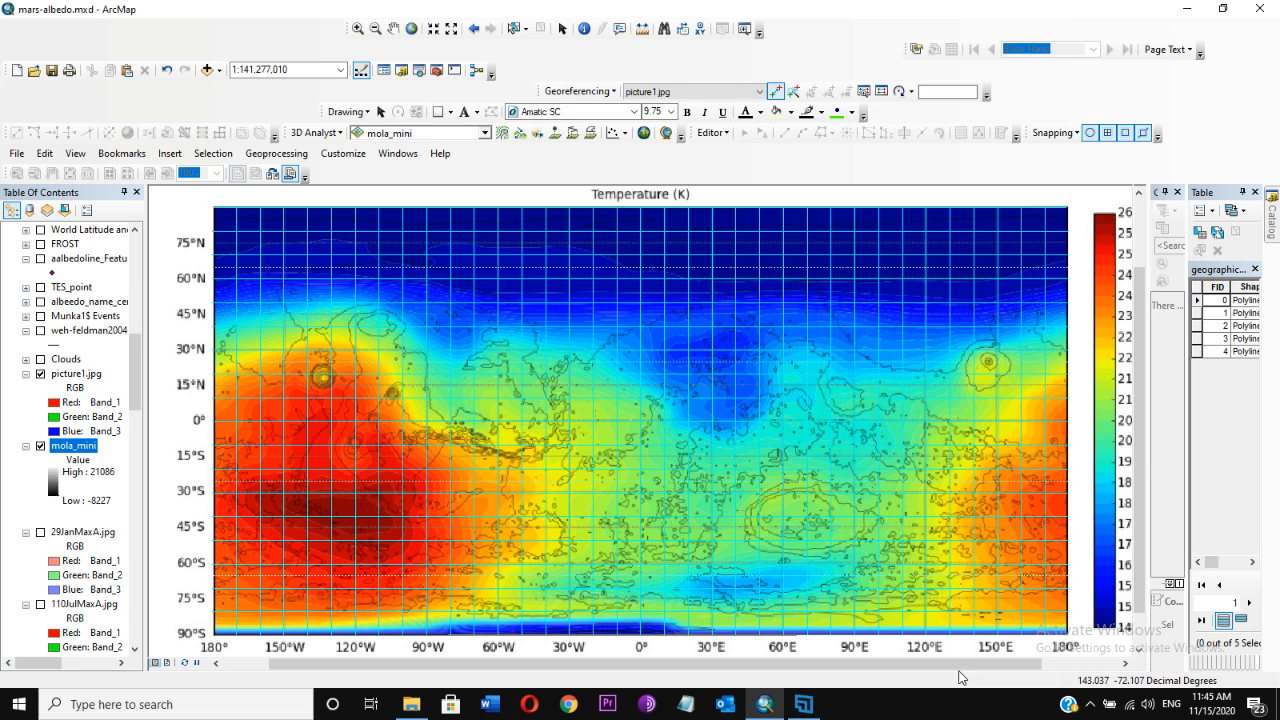
left_click_drag(960, 670, 929, 671)
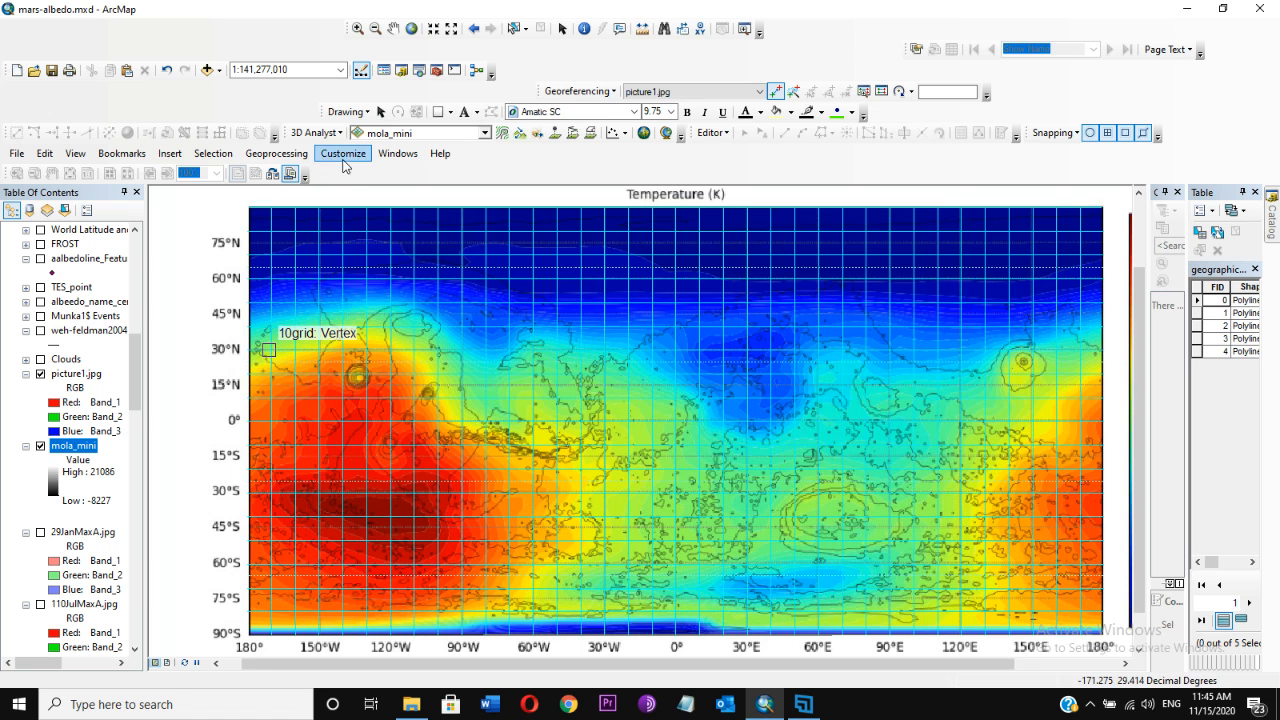
left_click(561, 92)
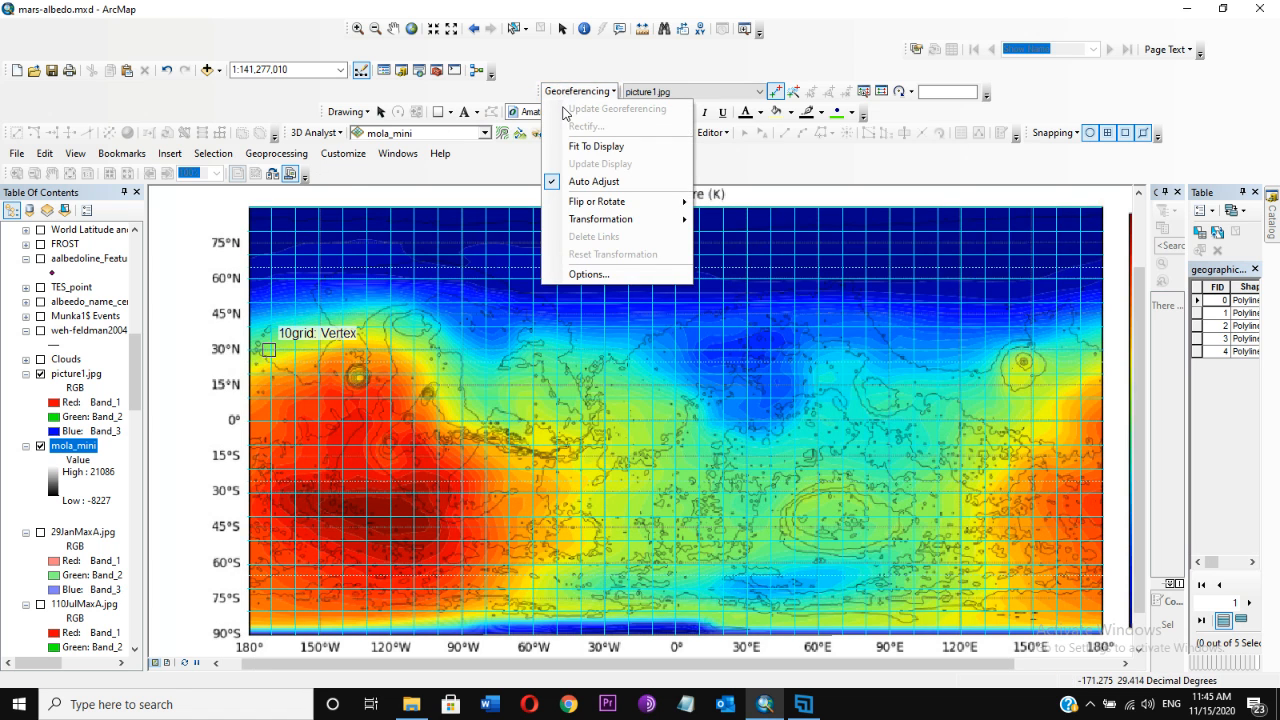
left_click(580, 68)
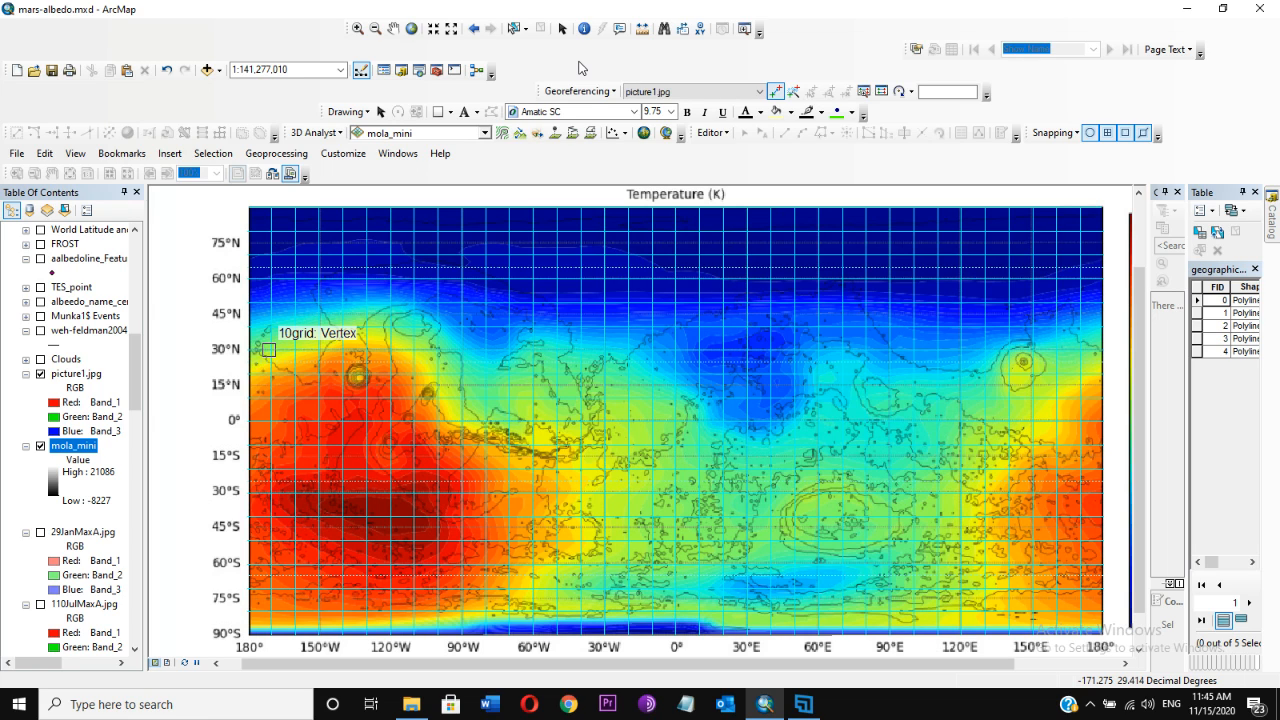
Switch to the desktop, start Total Commander and dismiss its registration reminder.
key("alt+Tab")
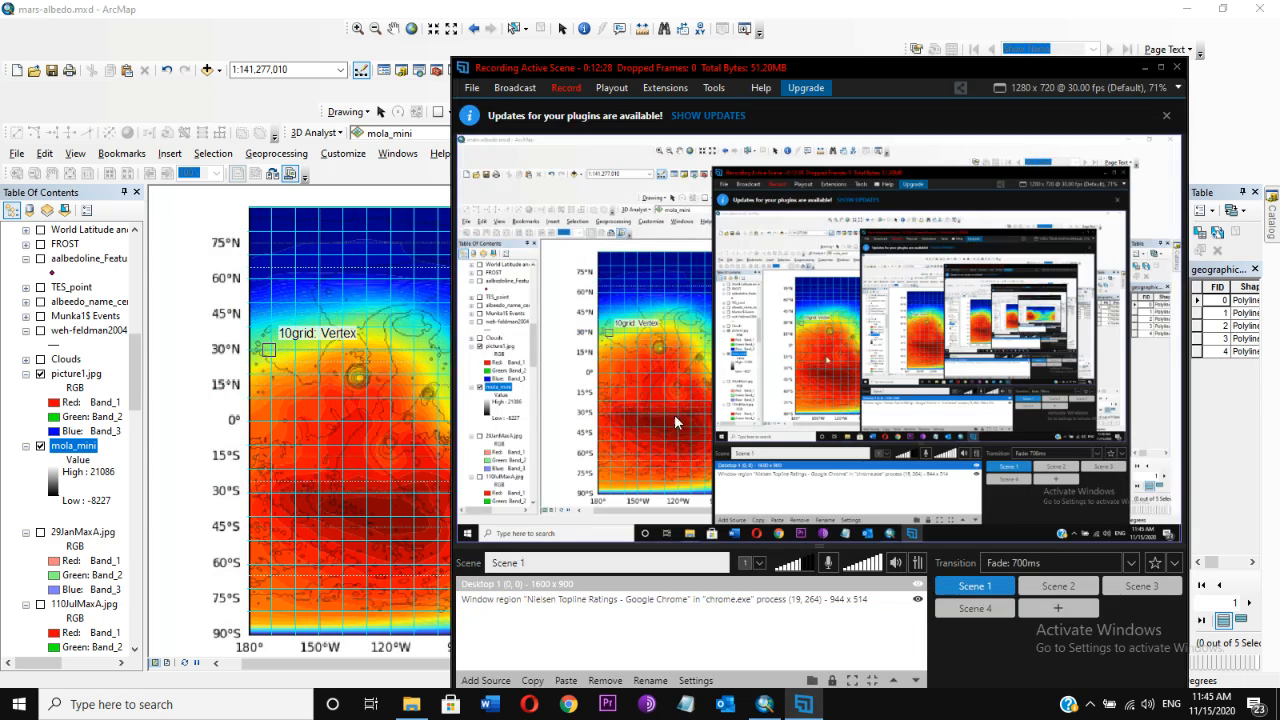
key("alt+Tab")
key("super+d")
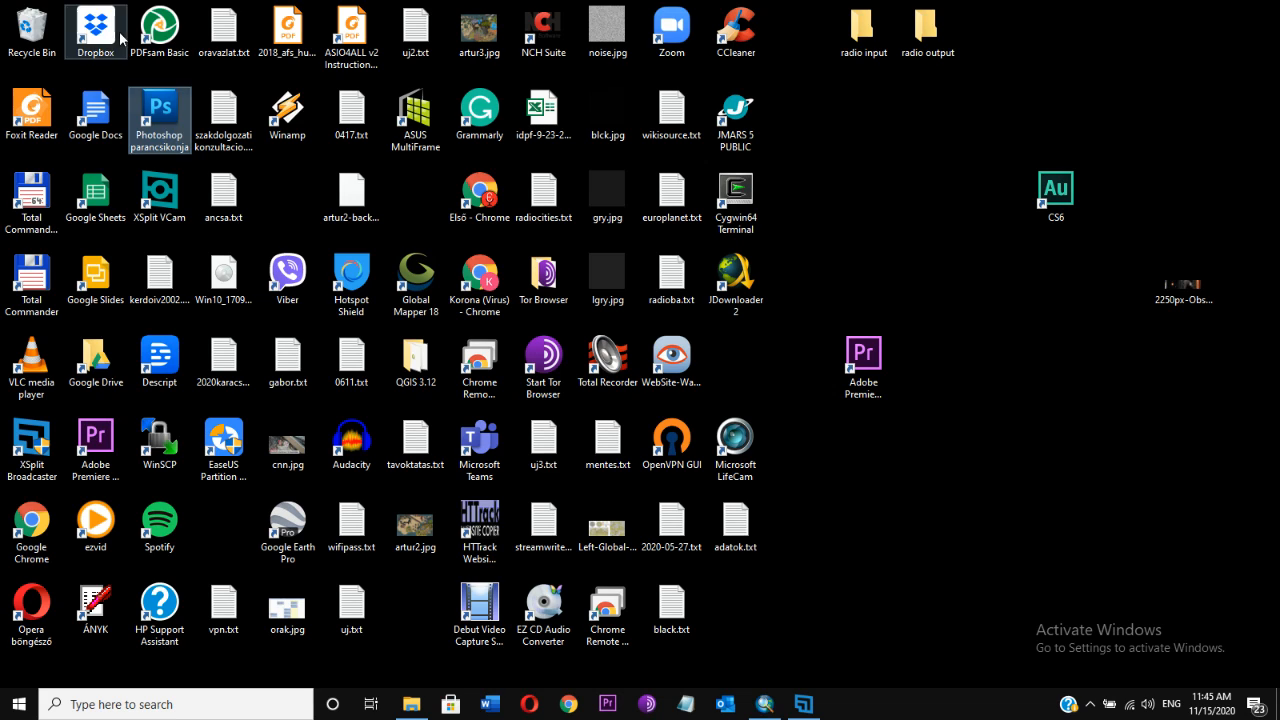
left_click(36, 204)
double_click(36, 204)
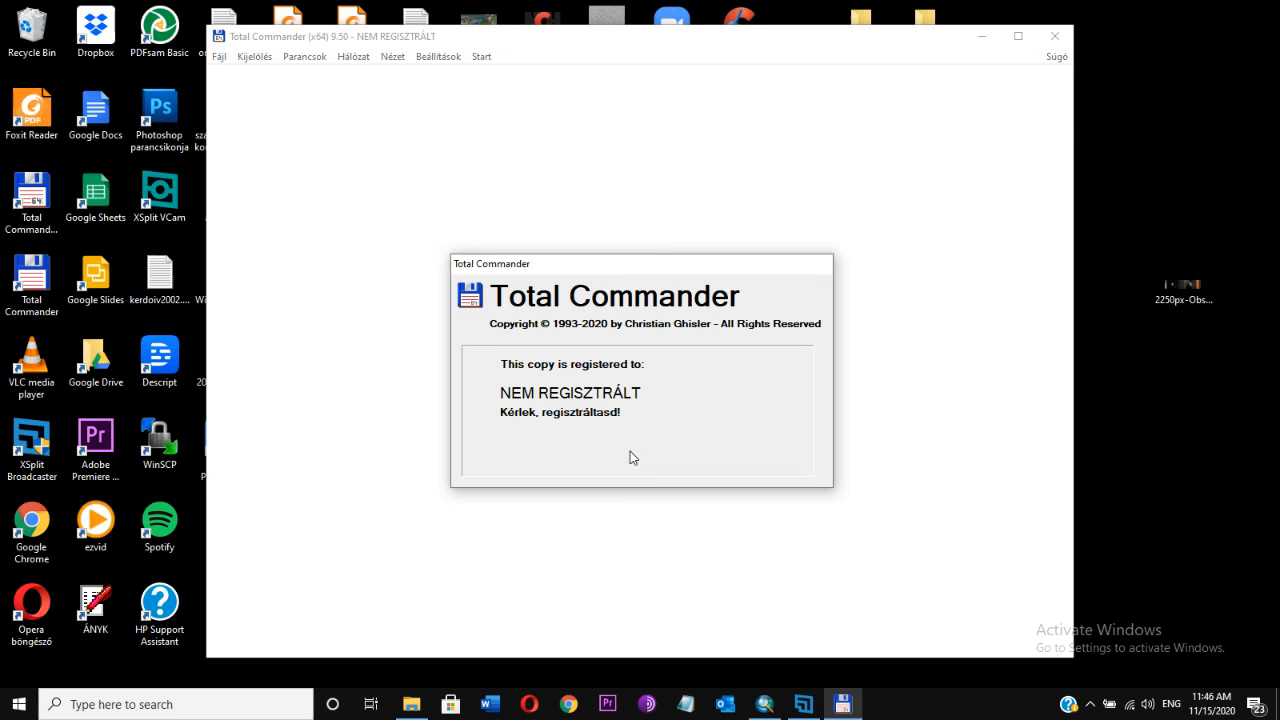
left_click(550, 467)
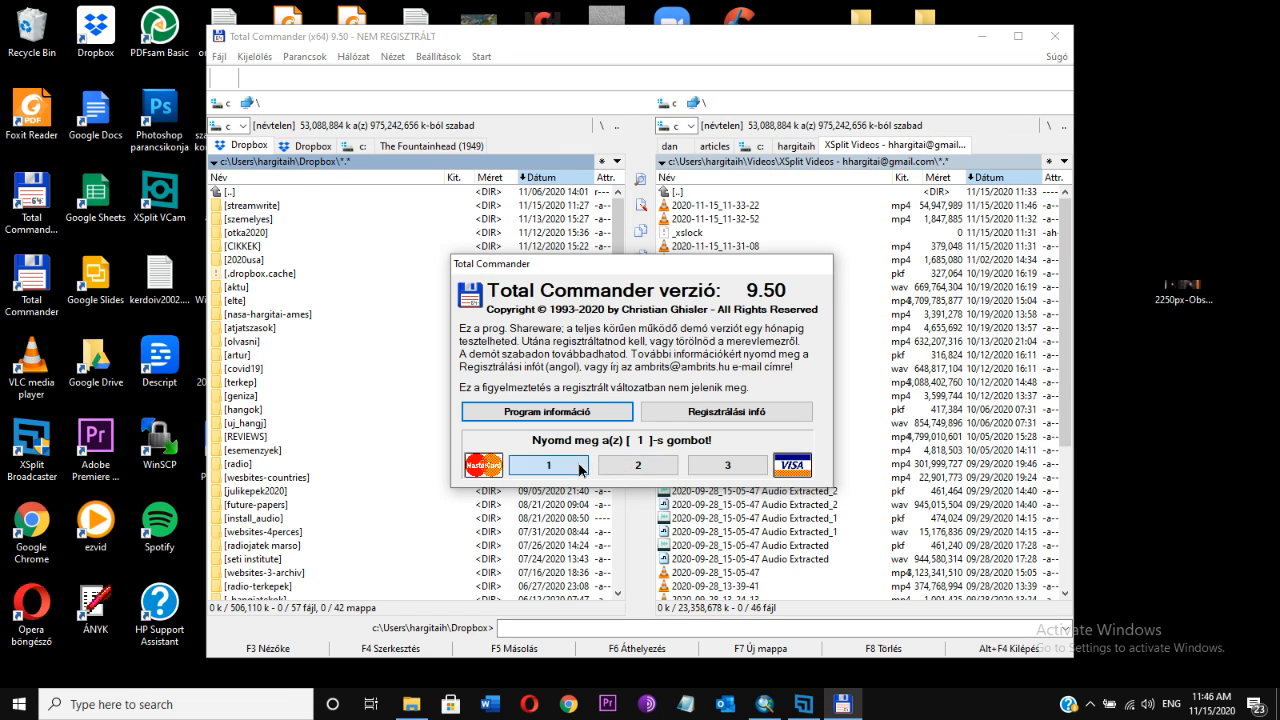
key("Tab")
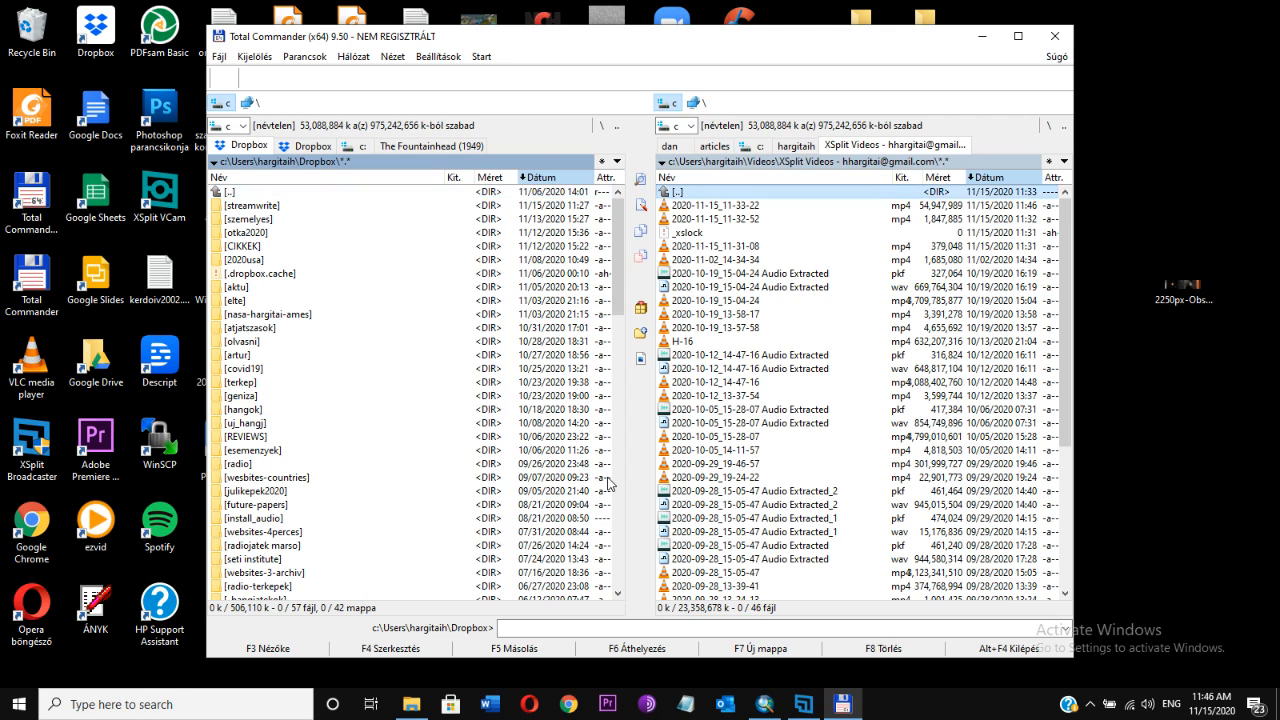
Open the Pictures folder under the user's home folder in the file panel showing the XSplit videos.
key("BackSpace")
key("BackSpace")
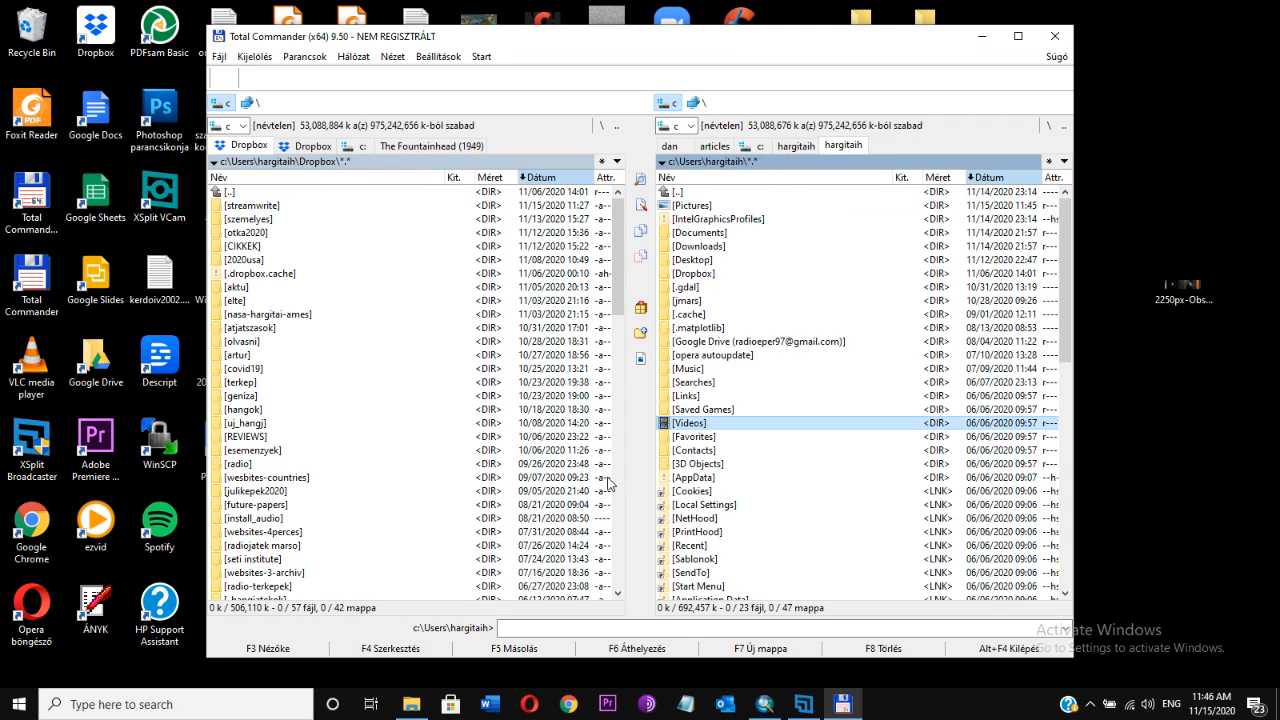
key("Up")
key("Up")
key("Up")
key("Up")
key("Up")
key("Up")
key("Up")
key("Up")
key("Up")
key("Up")
key("Up")
key("Up")
key("Up")
key("Up")
key("Up")
key("Up")
key("Up")
key("Down")
key("Return")
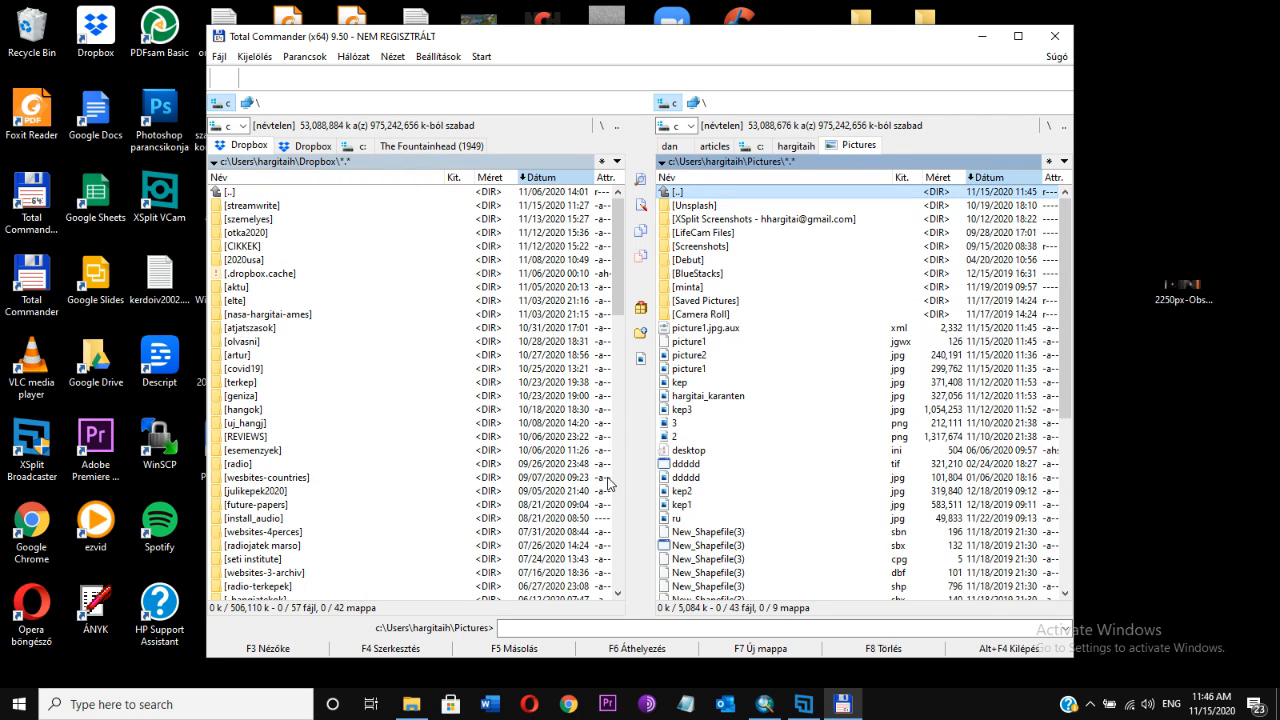
Find the world file picture1.jgwx in the Pictures folder, open it in the Lister viewer and restore the viewer to a smaller window.
key("Down")
key("Down")
key("Down")
key("Down")
key("Down")
key("Down")
key("Down")
key("Down")
key("Down")
key("Down")
key("Down")
key("Down")
key("Up")
key("Up")
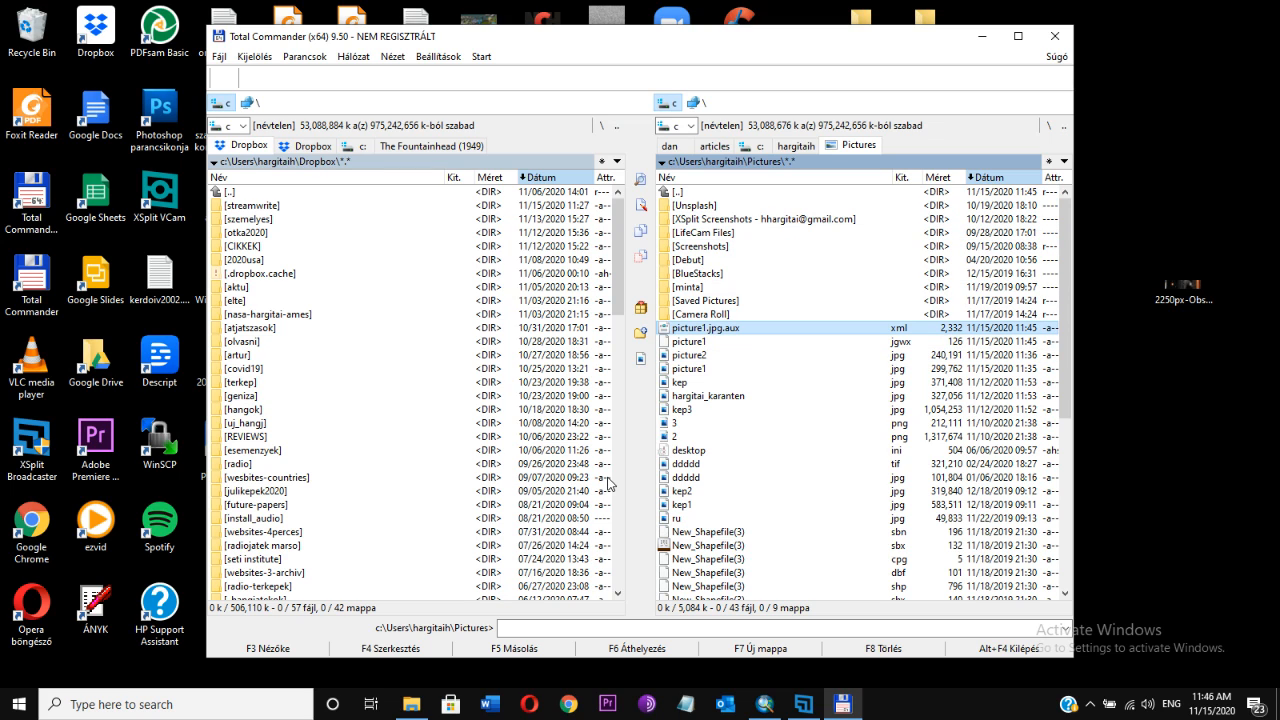
key("Down")
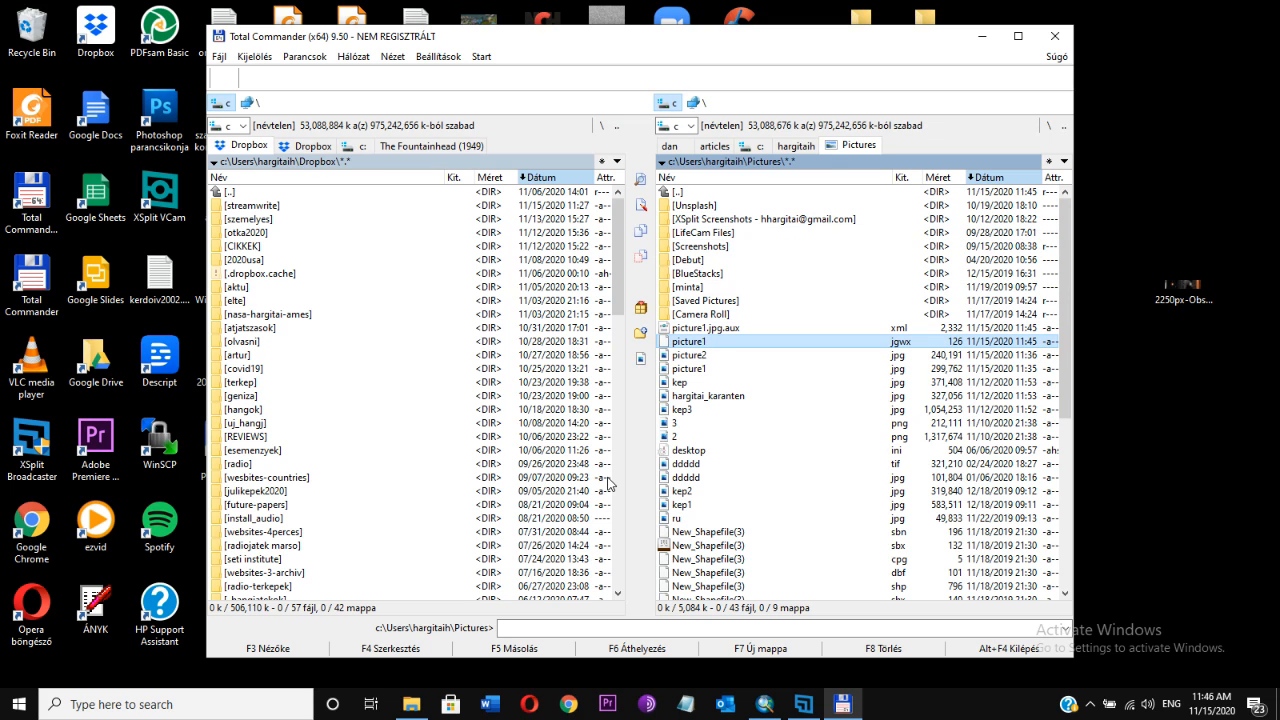
key("F3")
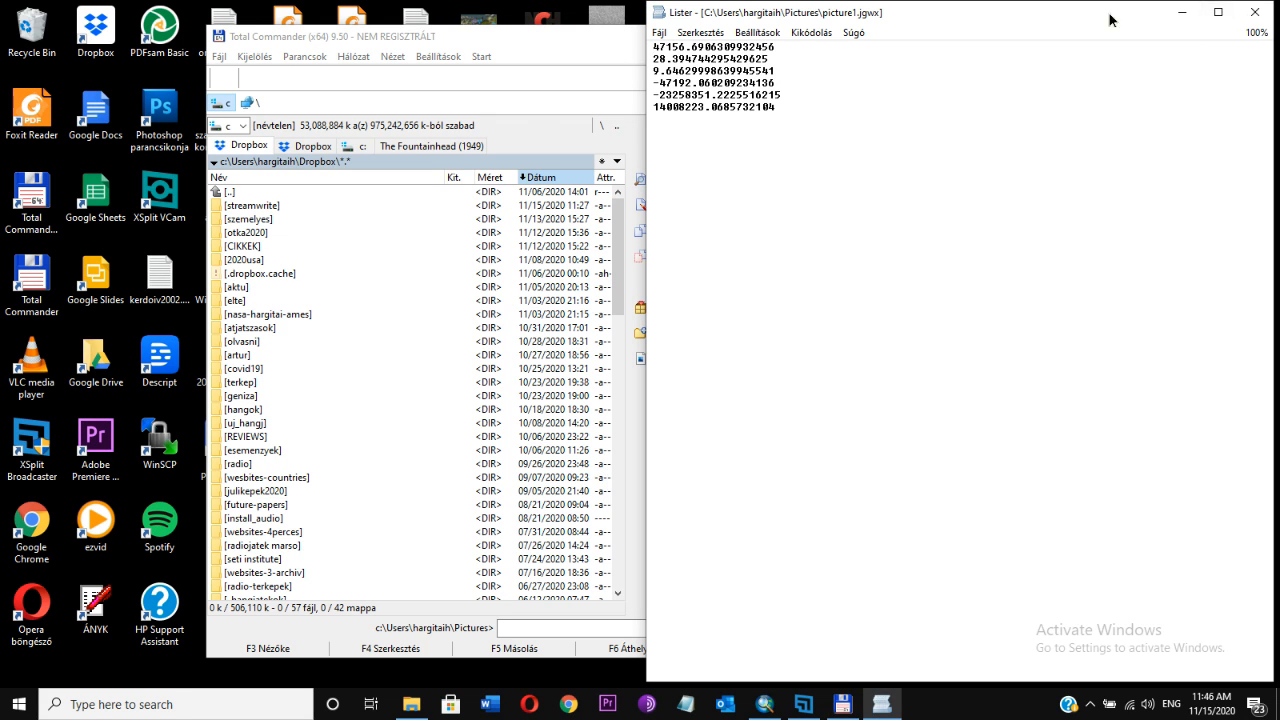
left_click(1218, 12)
left_click_drag(816, 107, 563, 106)
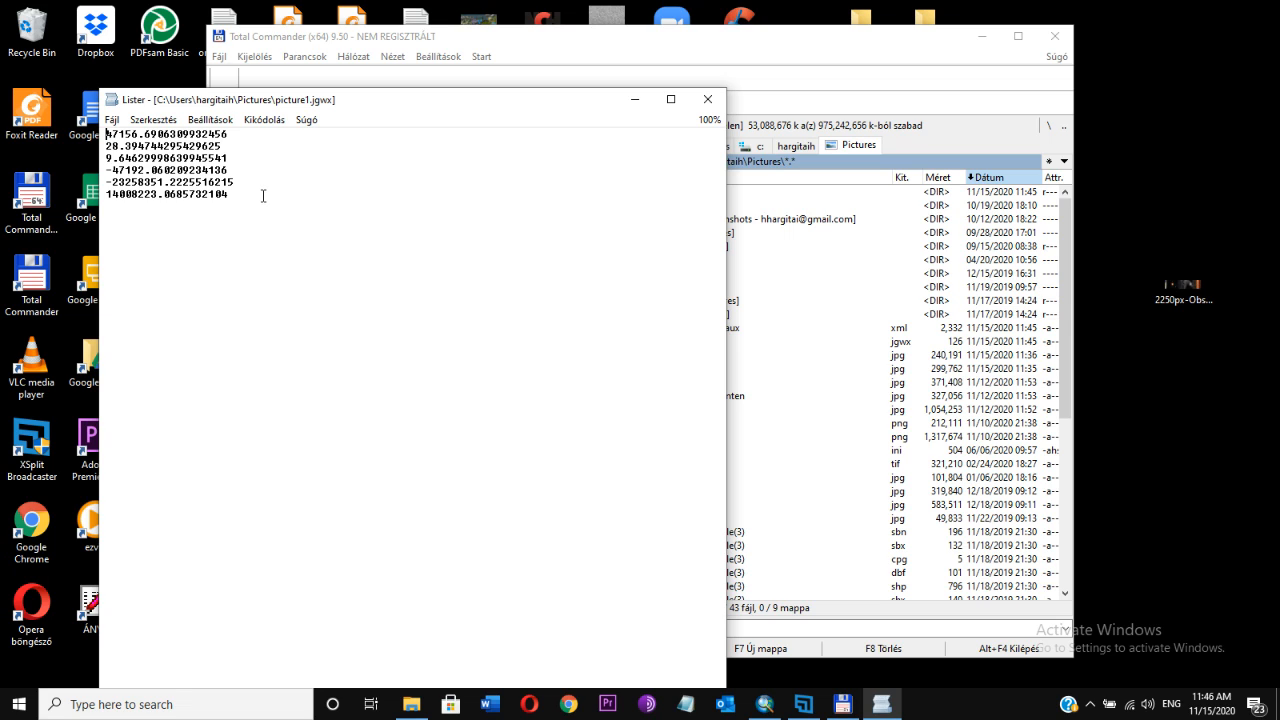
Examine the transformation values in picture1.jgwx and close the viewer.
left_click_drag(262, 195, 105, 133)
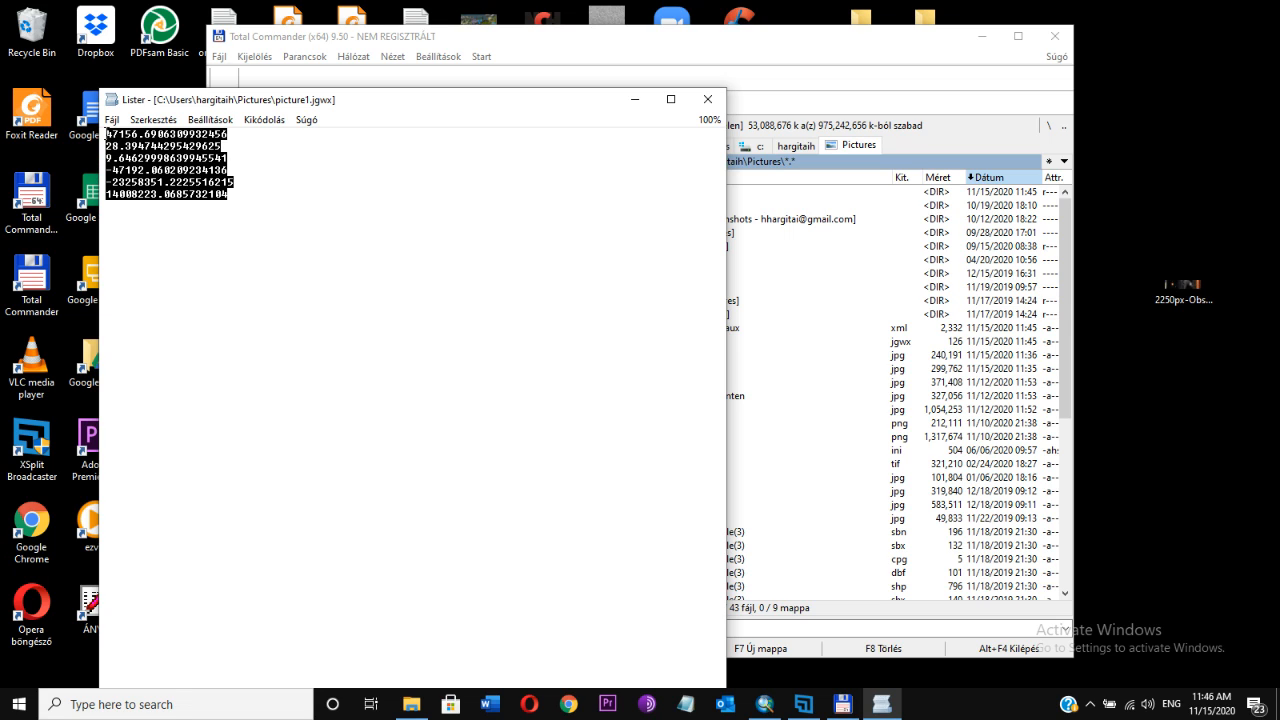
left_click(231, 195)
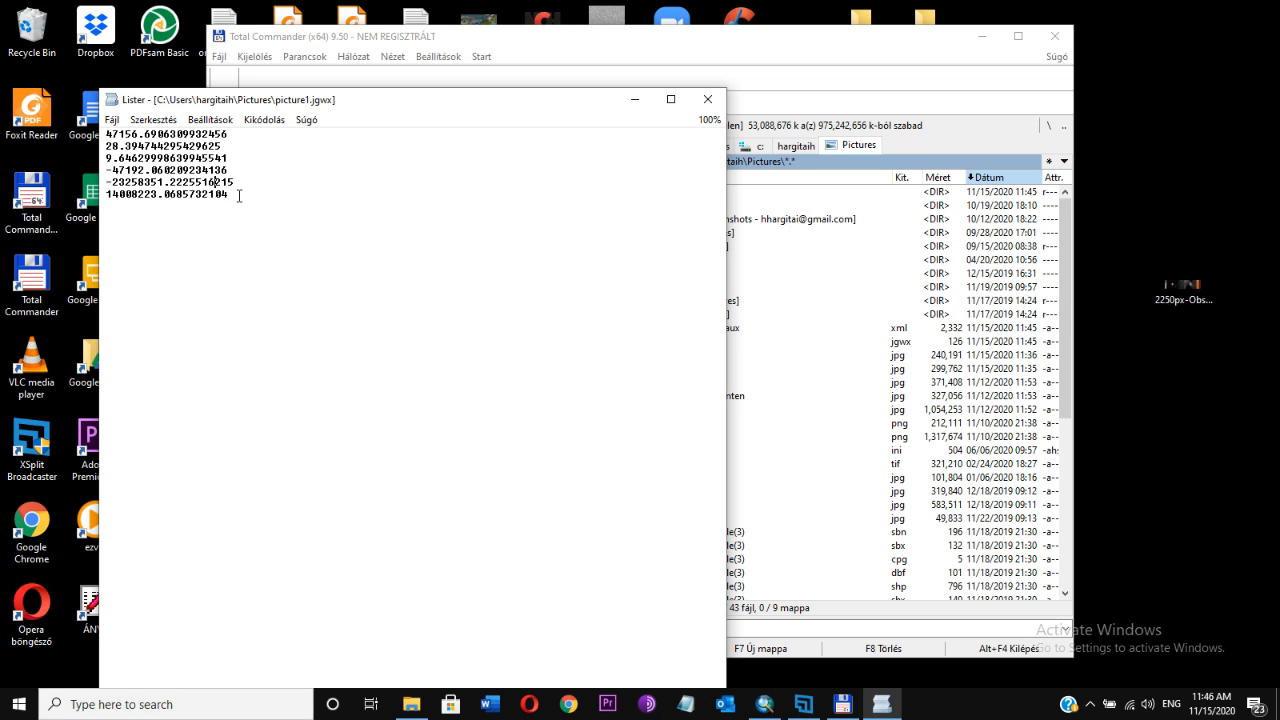
left_click_drag(240, 196, 97, 148)
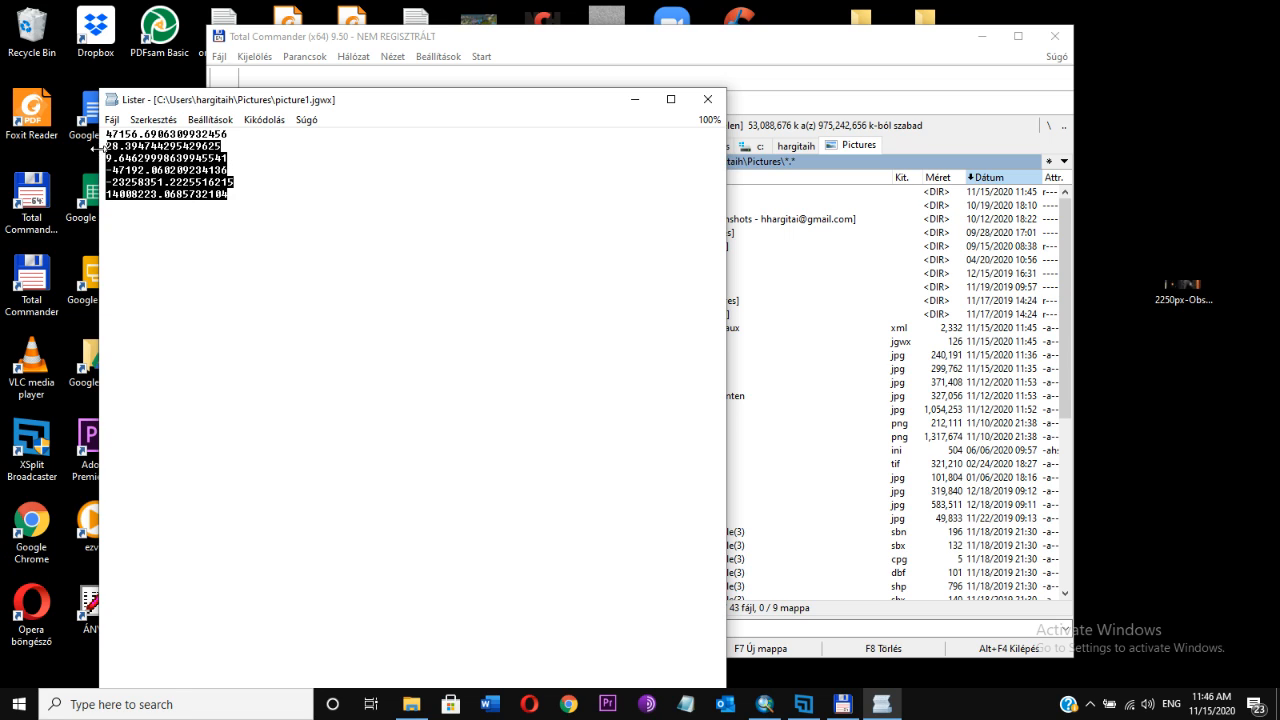
left_click(238, 204)
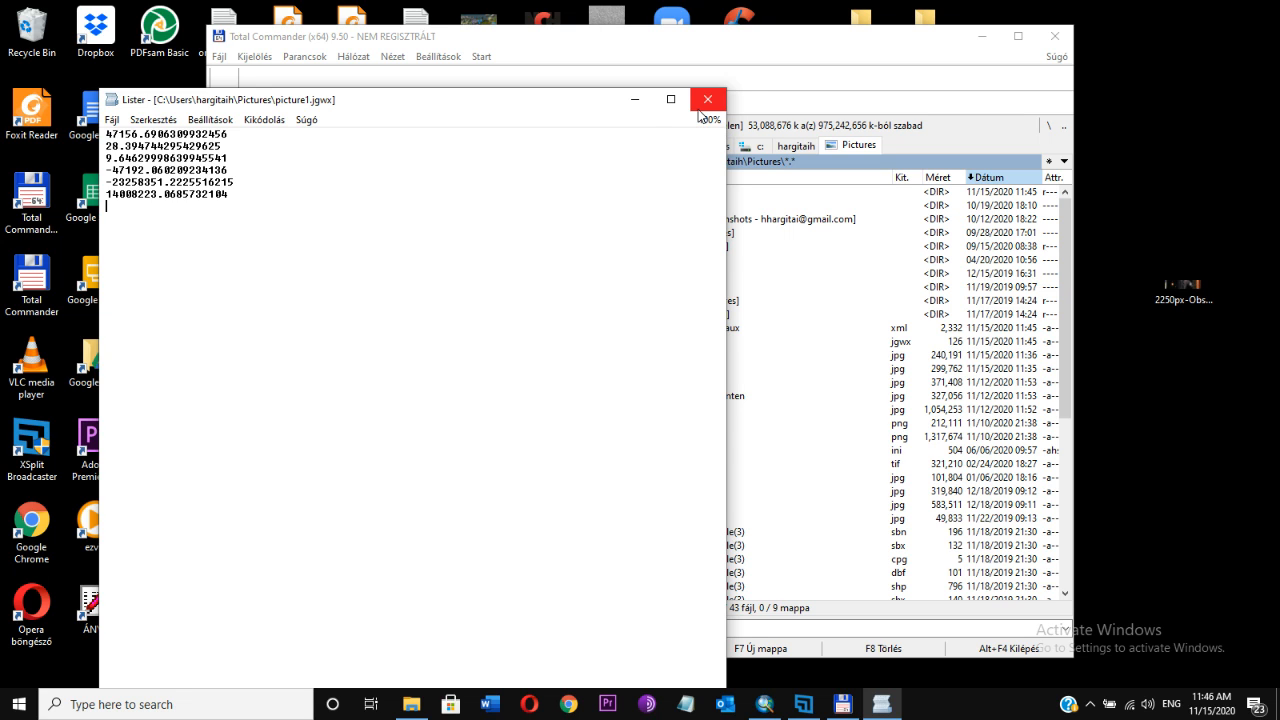
left_click(707, 99)
View picture1.jpg.aux.xml, examine its spatial reference and its source and target control point coordinates, and close it.
left_click(722, 331)
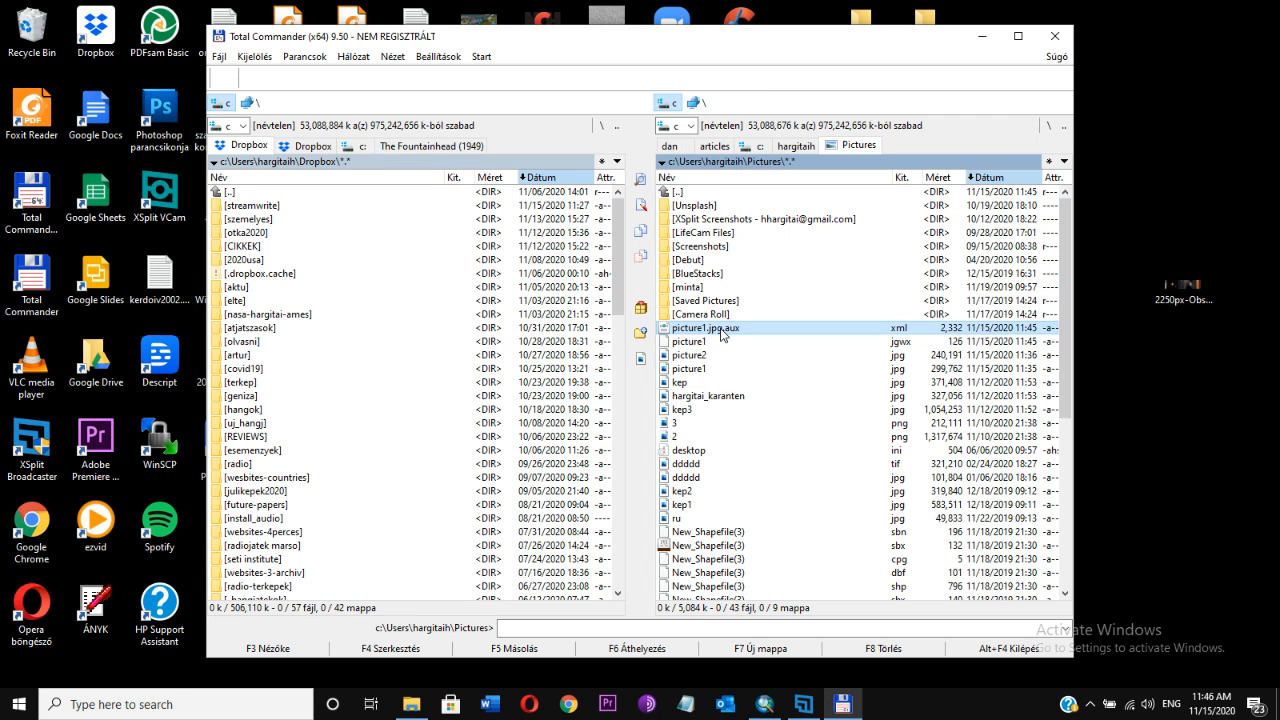
key("F3")
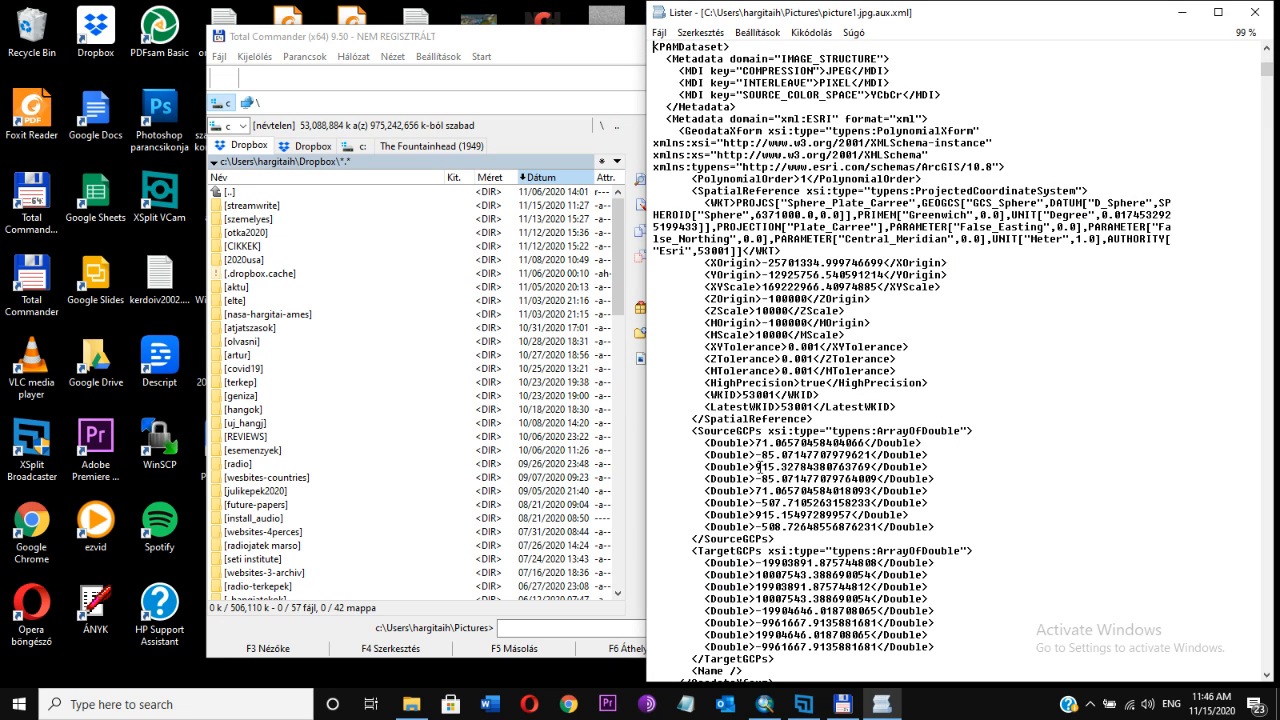
left_click_drag(757, 454, 824, 646)
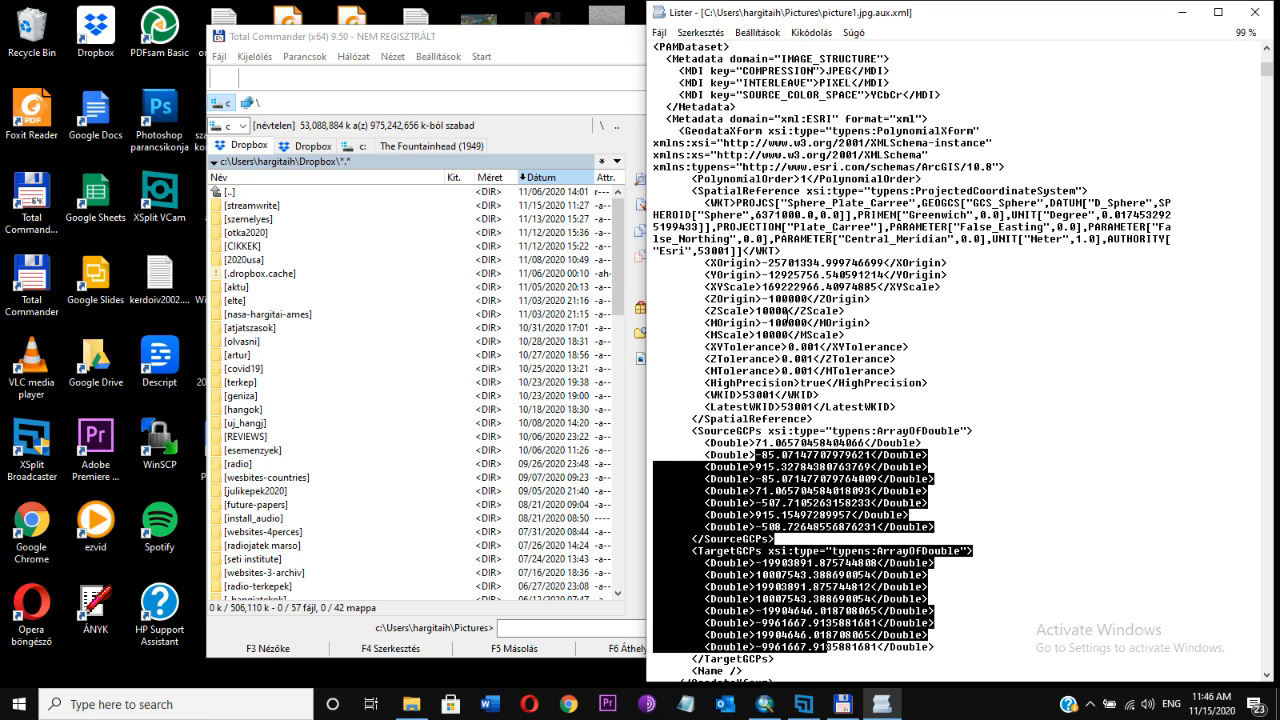
left_click(788, 323)
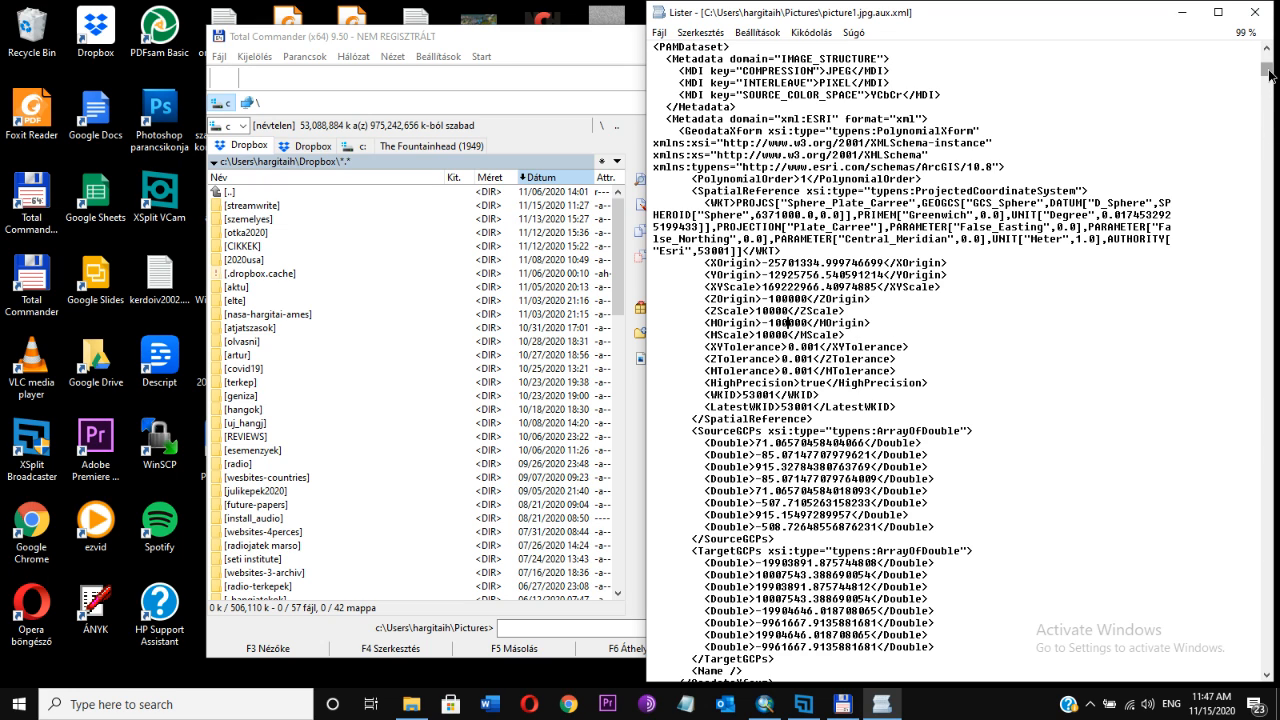
left_click_drag(1270, 76, 1266, 48)
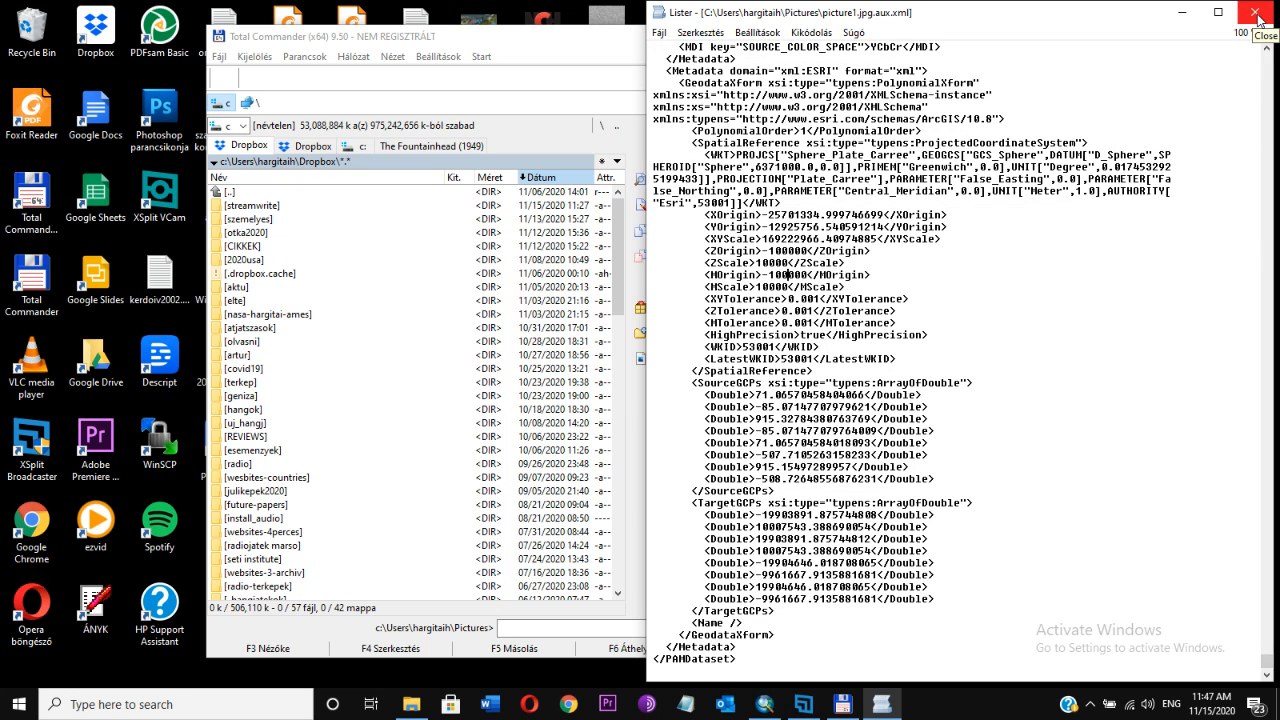
left_click(1256, 14)
Switch back to ArcMap and open the link table for the control points of picture1.jpg.
key("alt+Tab")
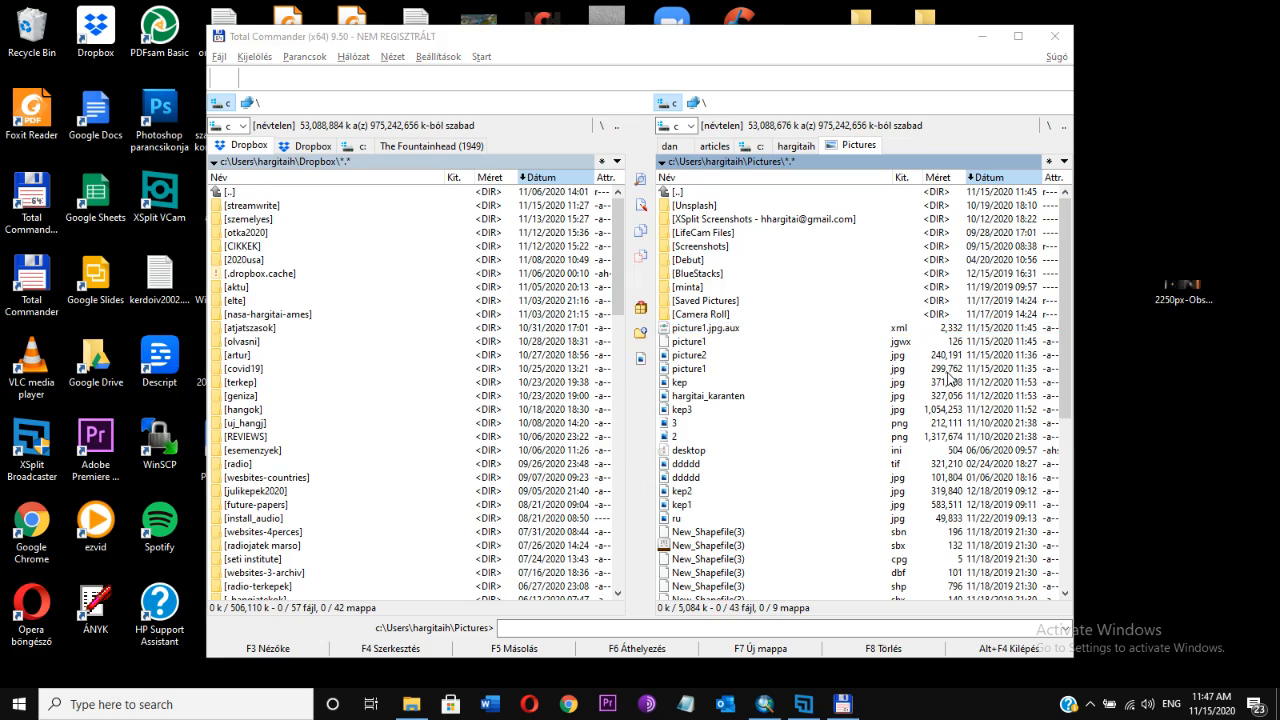
key("alt+Tab")
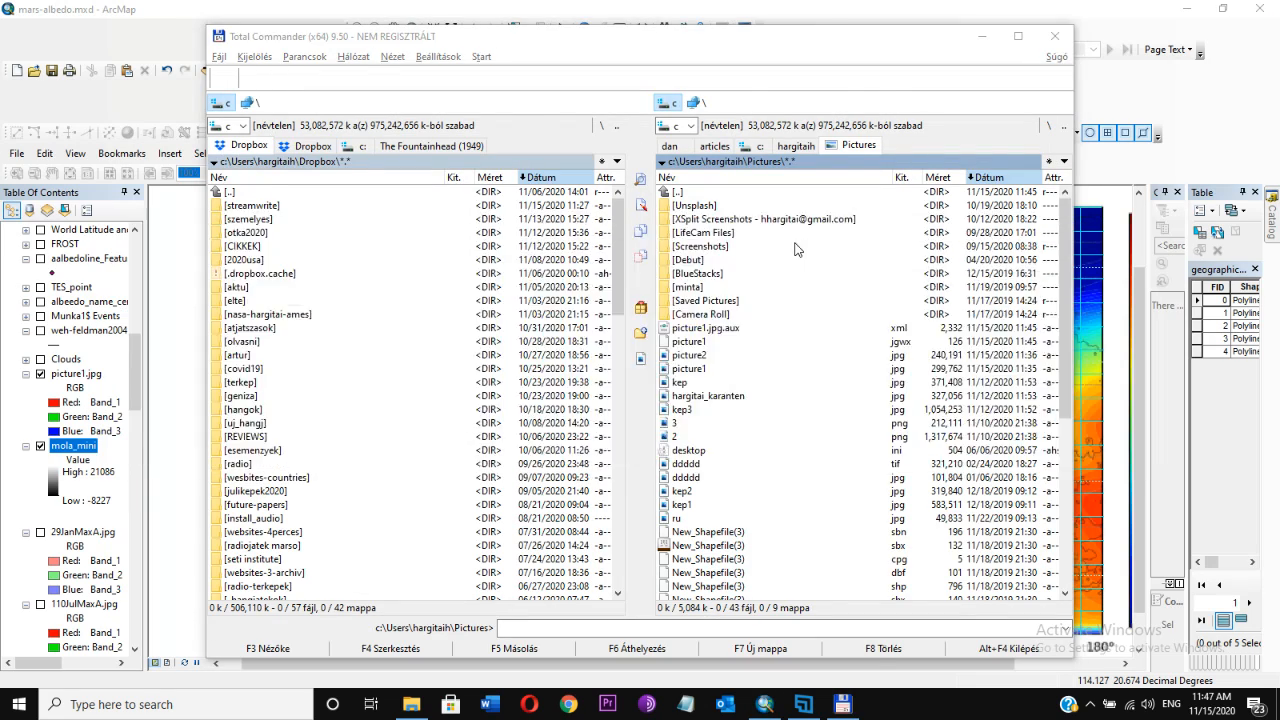
key("alt+Tab")
left_click(775, 94)
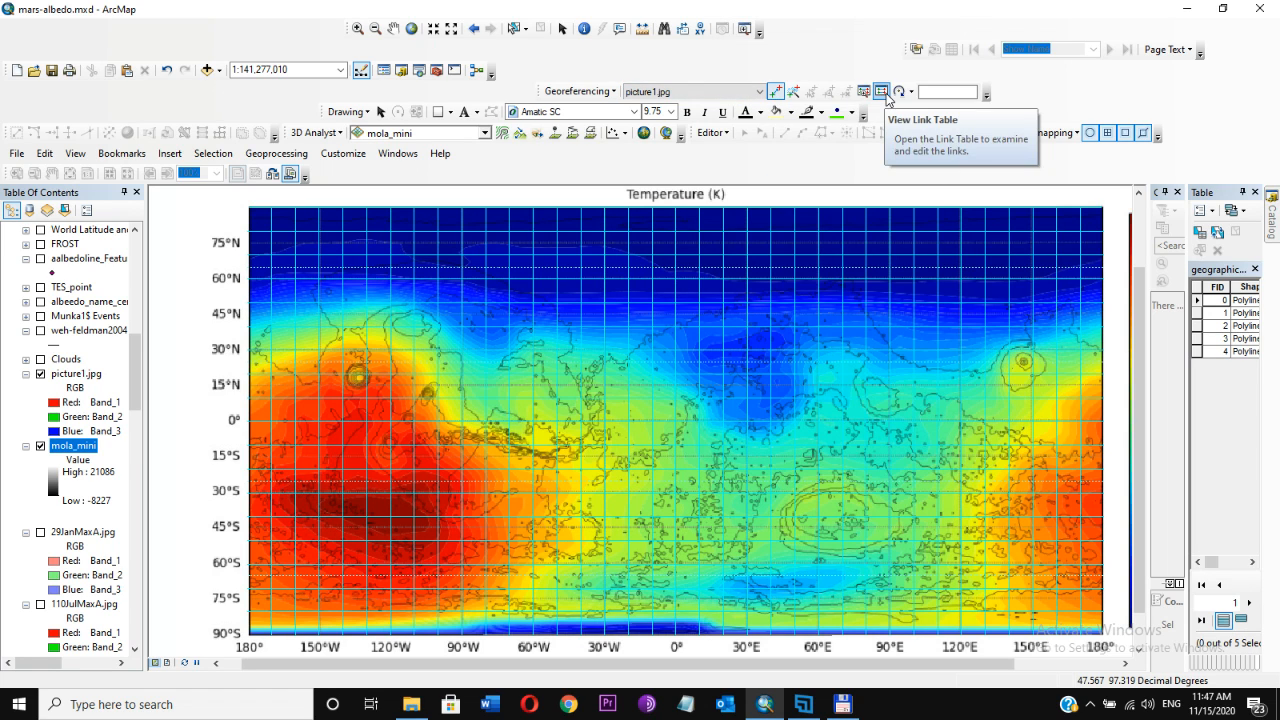
left_click(880, 92)
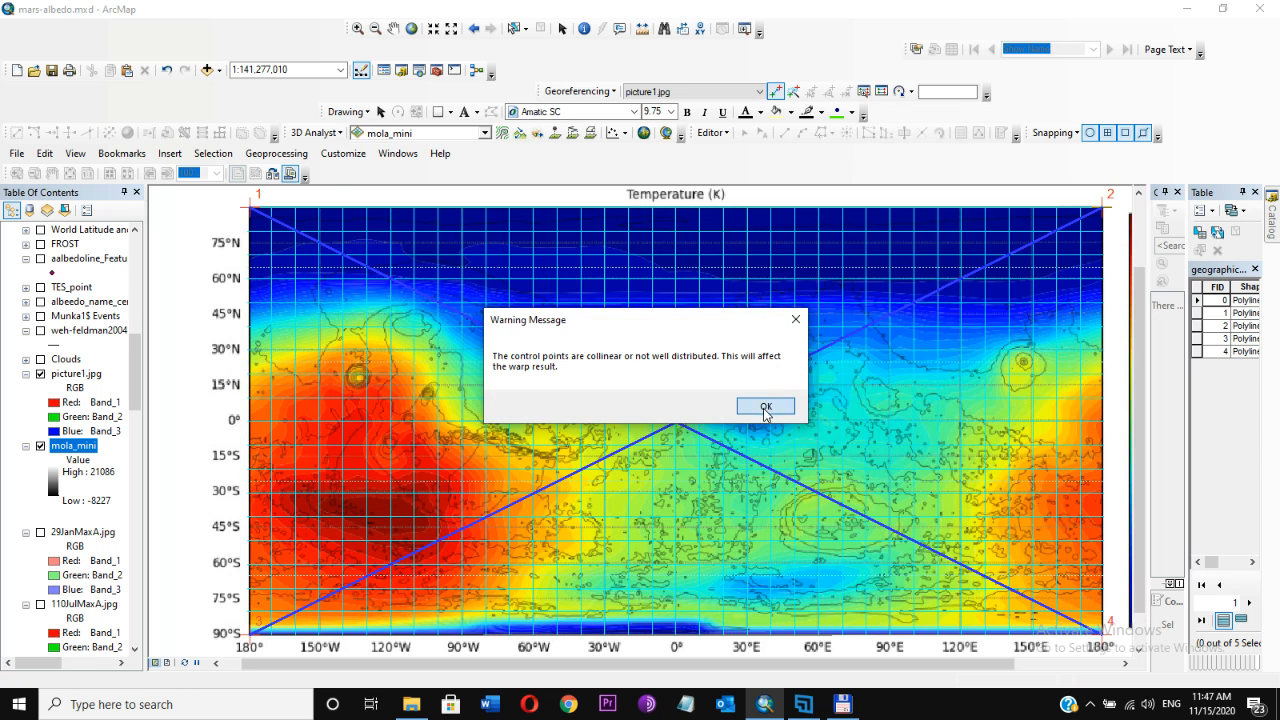
left_click(766, 407)
left_click(864, 91)
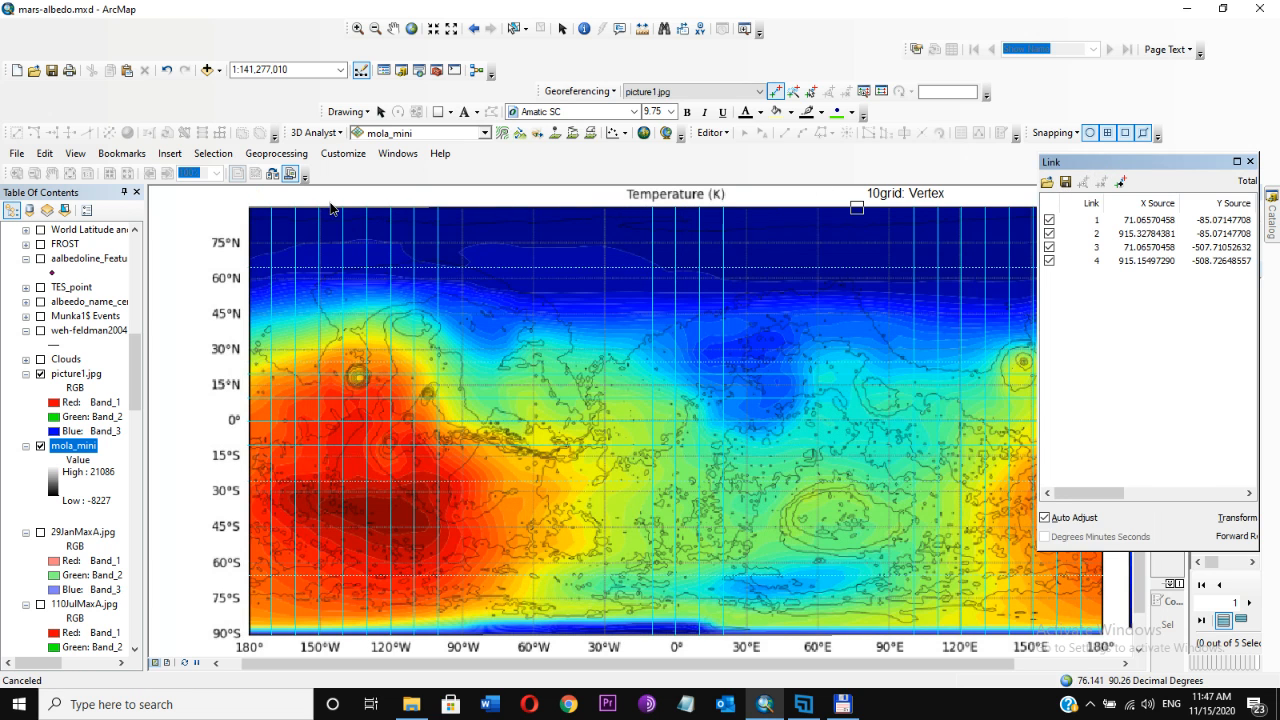
Enlarge the link table to examine the control points' map coordinates, residuals and total RMS error, and close it.
left_click_drag(1046, 162, 270, 201)
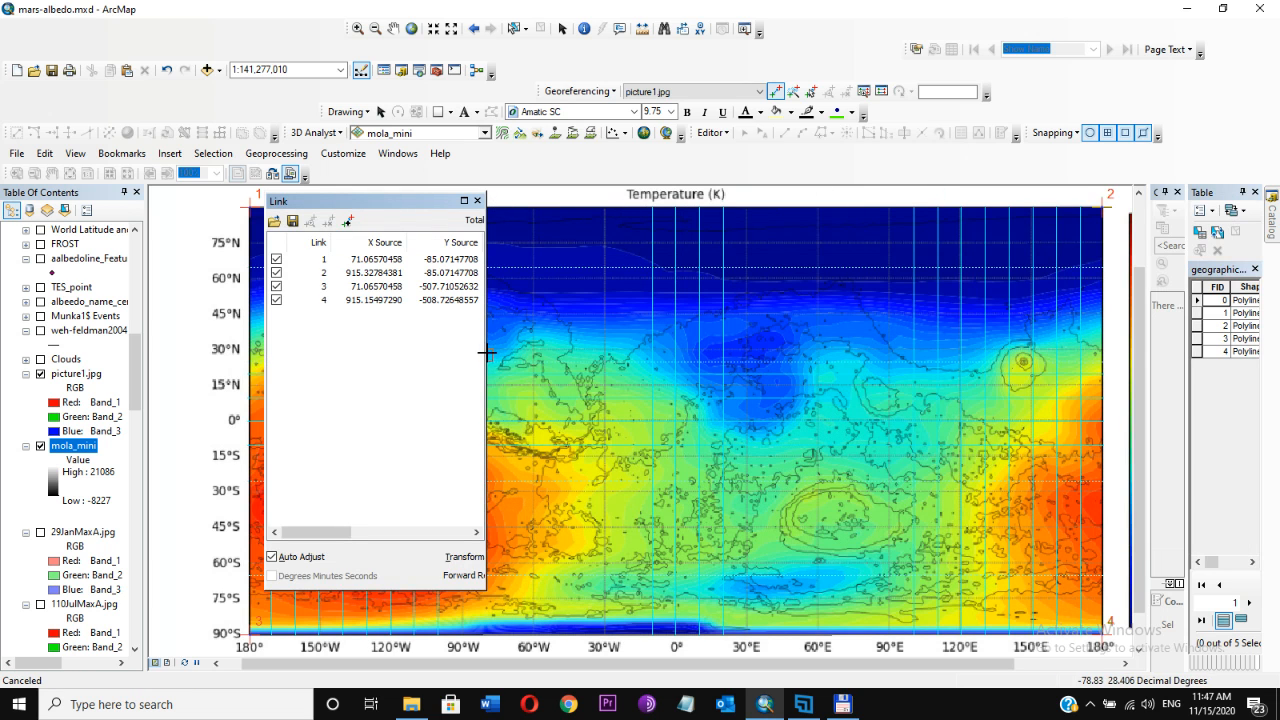
left_click_drag(486, 352, 1066, 305)
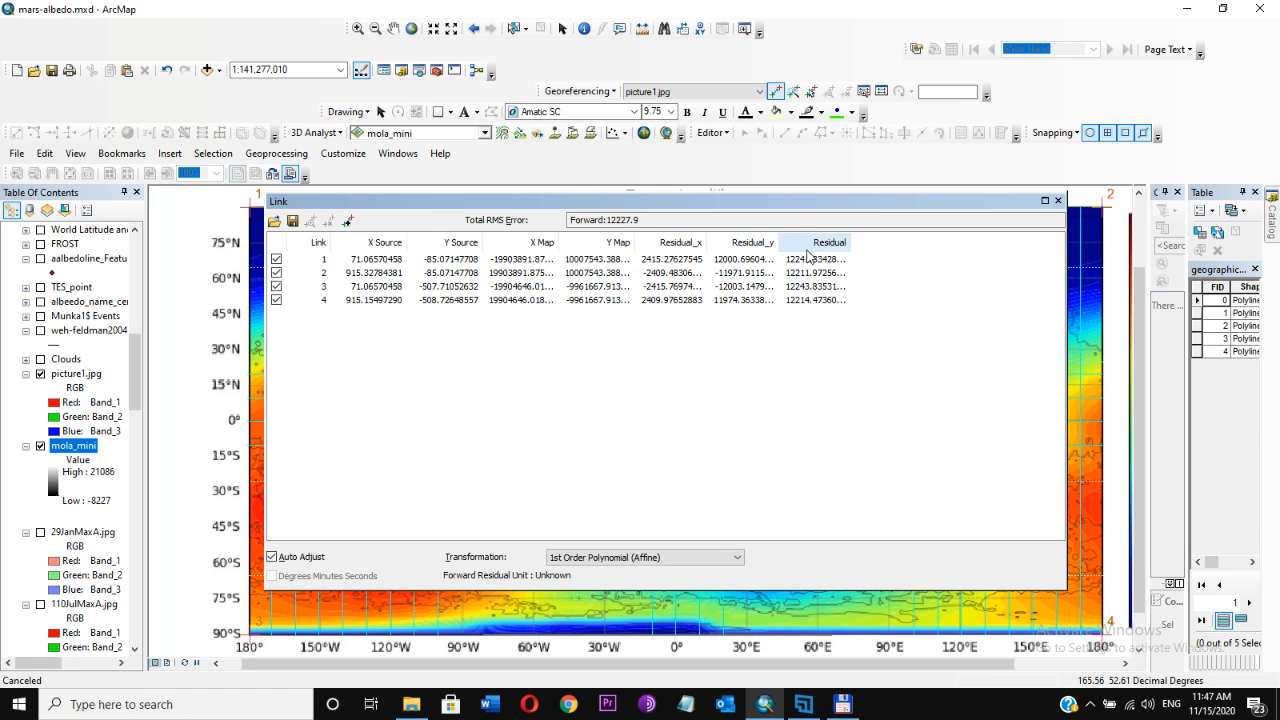
left_click(1058, 202)
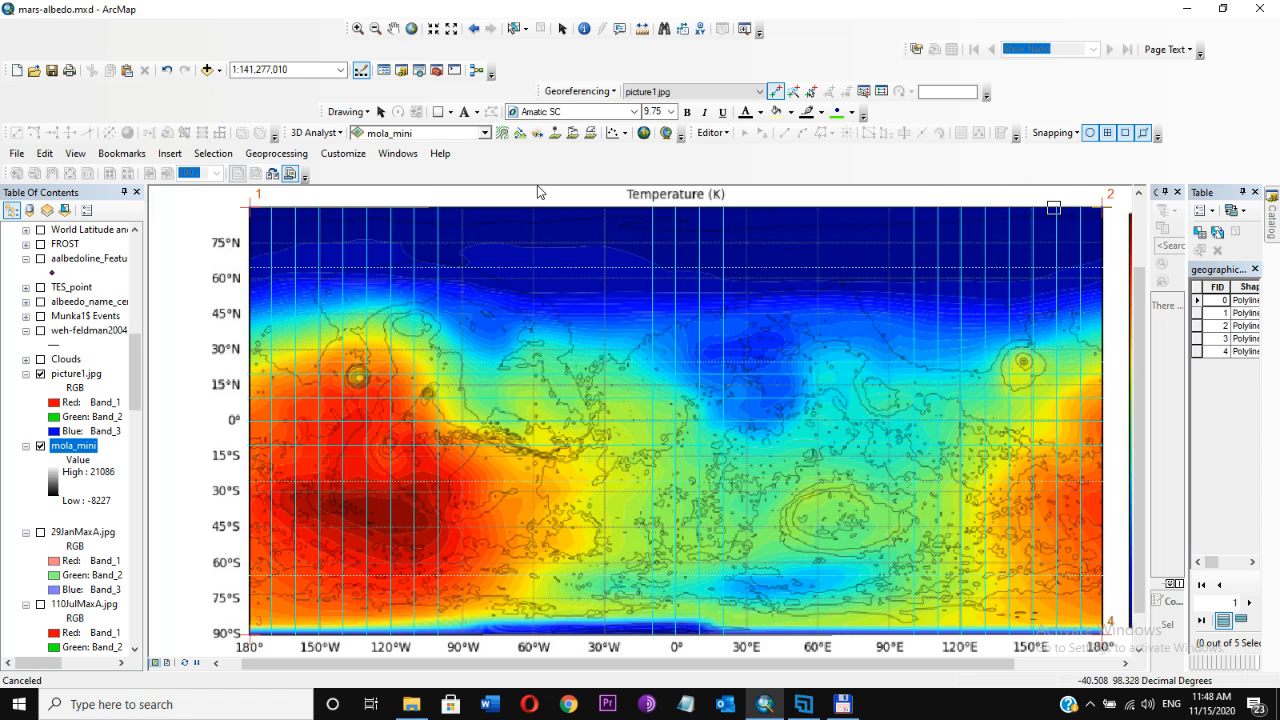
Place a point marker in the dark red hottest area of the temperature map, at about 40°S, 124°W.
left_click(451, 113)
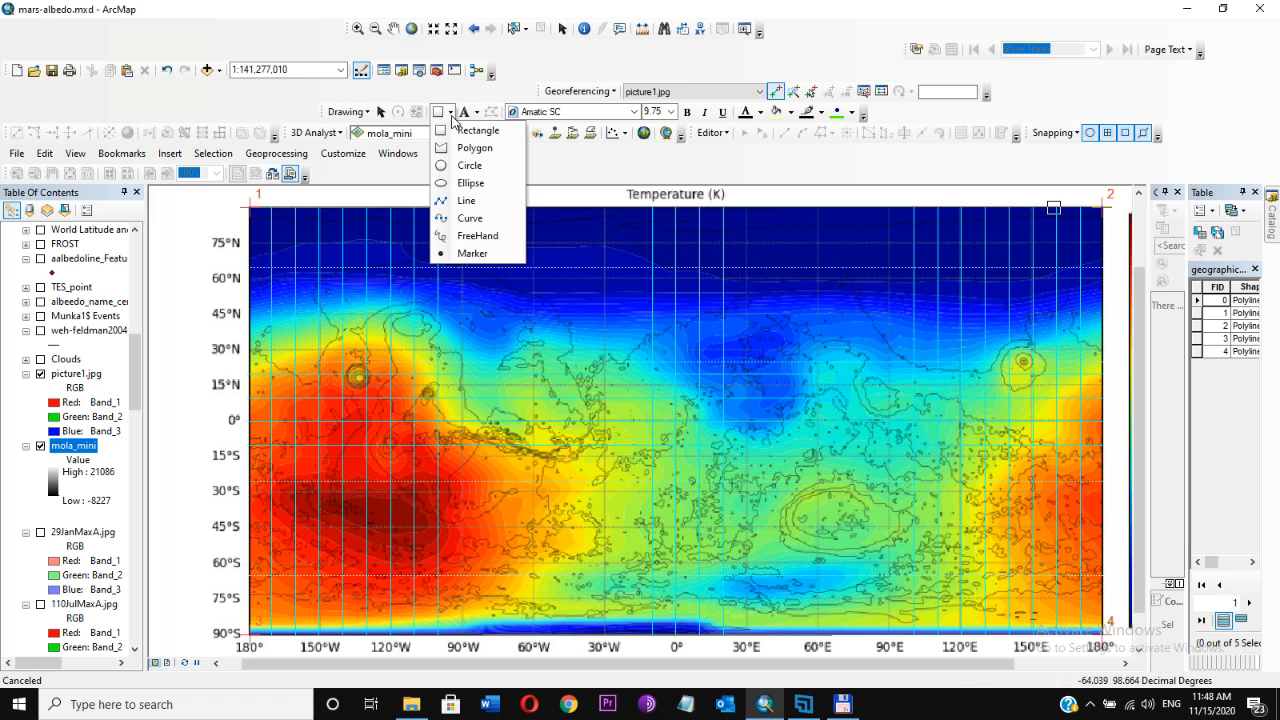
left_click(462, 253)
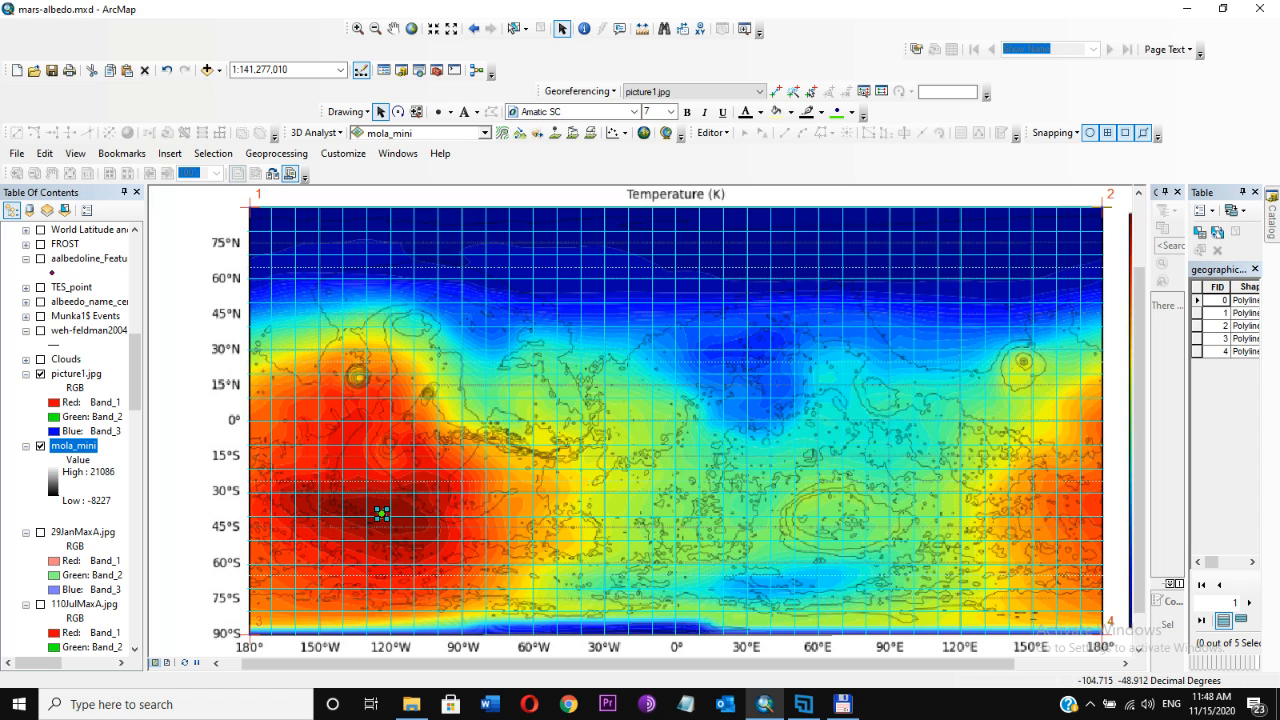
left_click(348, 112)
mouse_move(480, 147)
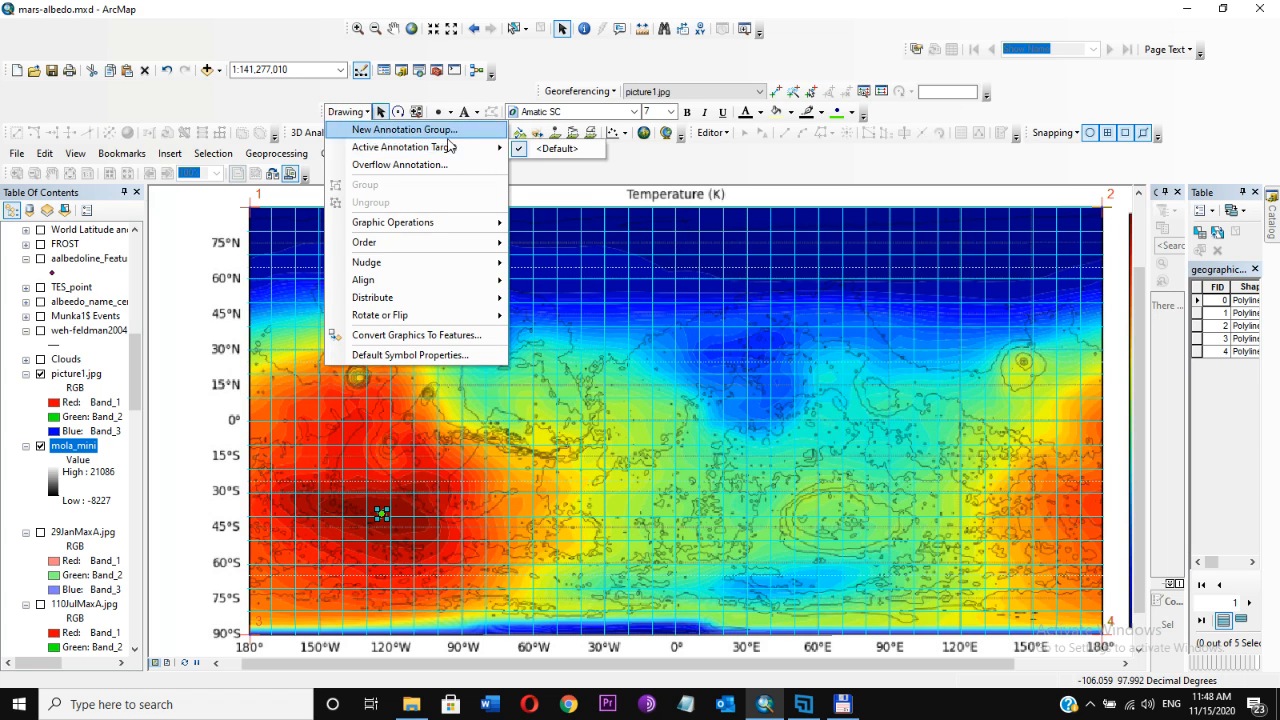
left_click(545, 7)
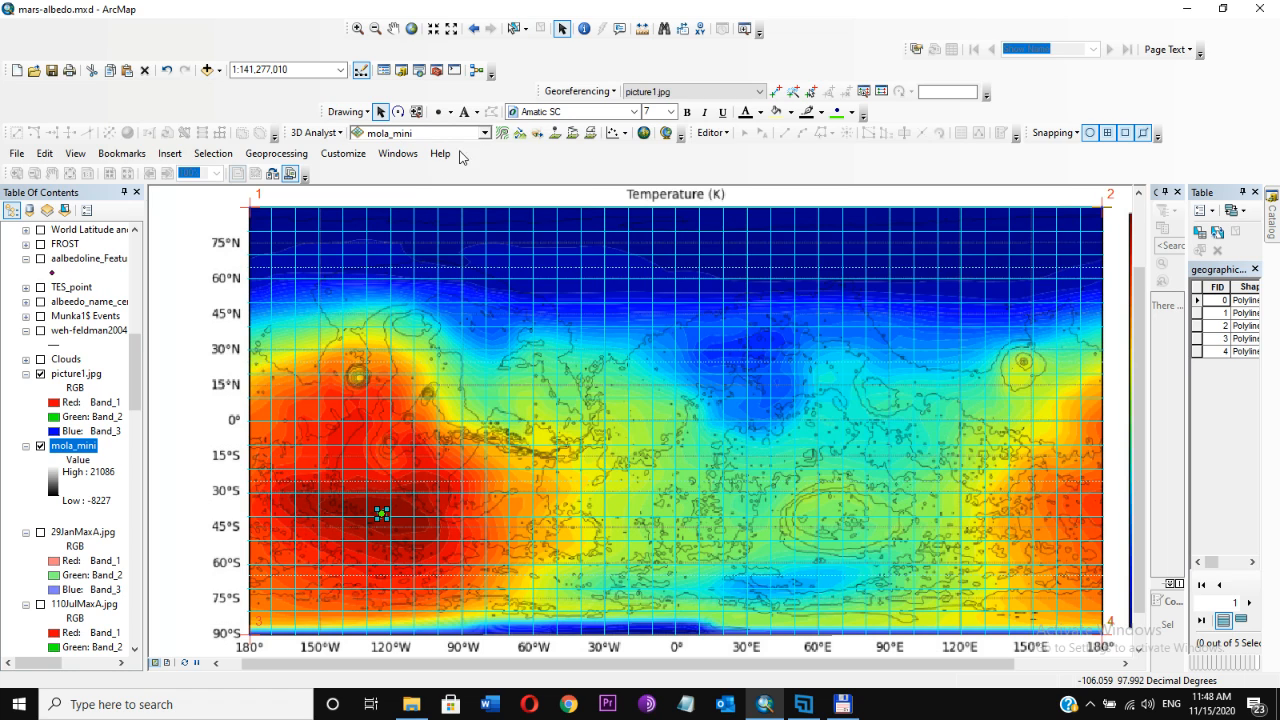
left_click(712, 133)
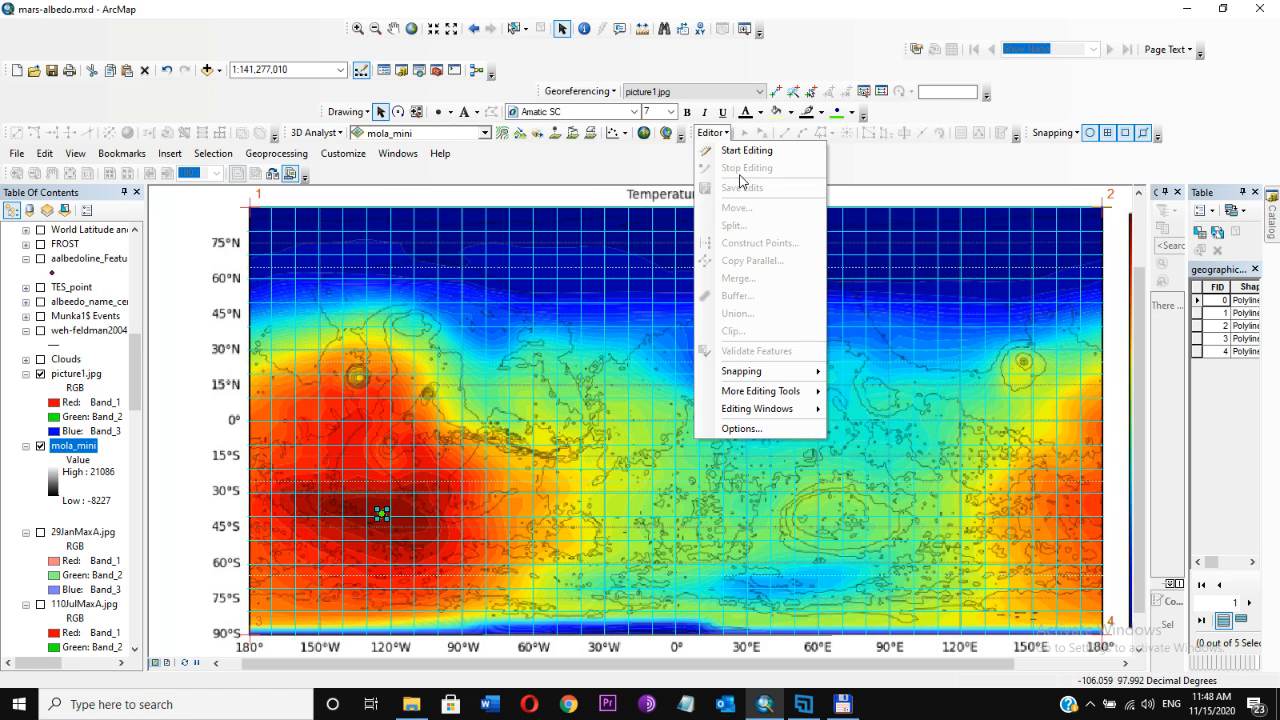
Convert the selected point marker to a shapefile named test1.shp, deleting the graphic after conversion, and add it to the map as a layer.
left_click(366, 112)
left_click(366, 112)
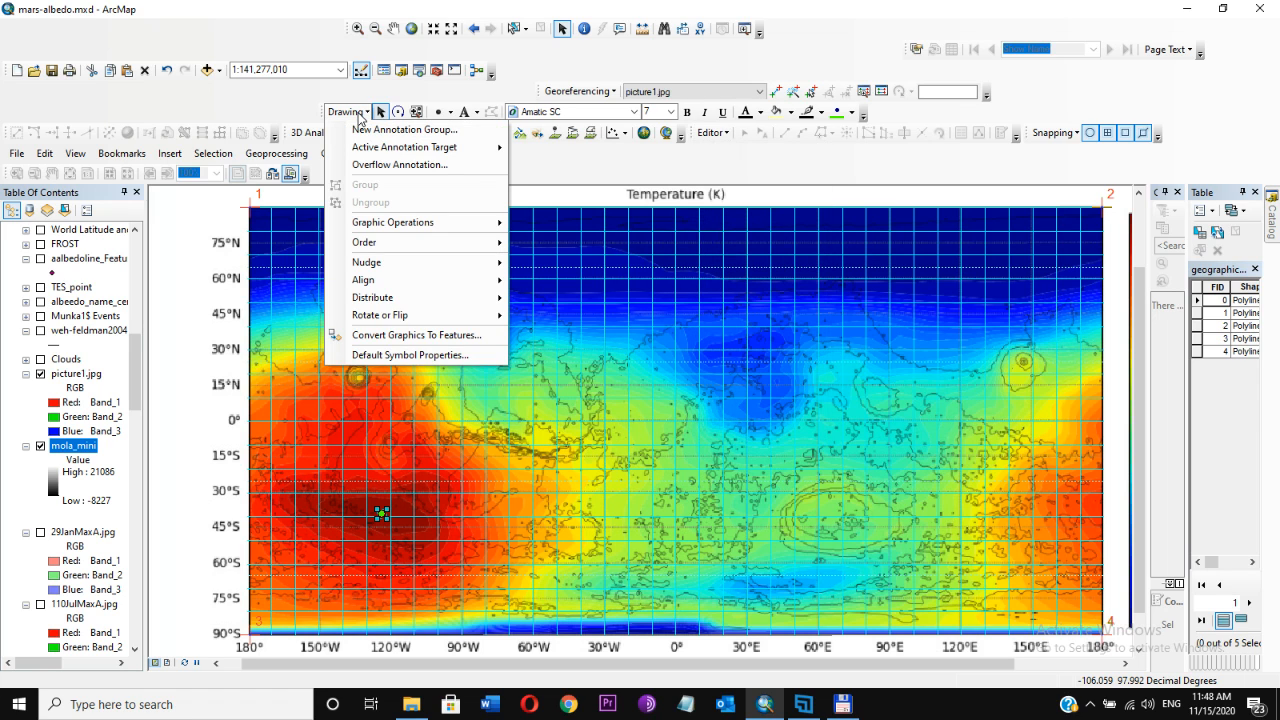
left_click(395, 336)
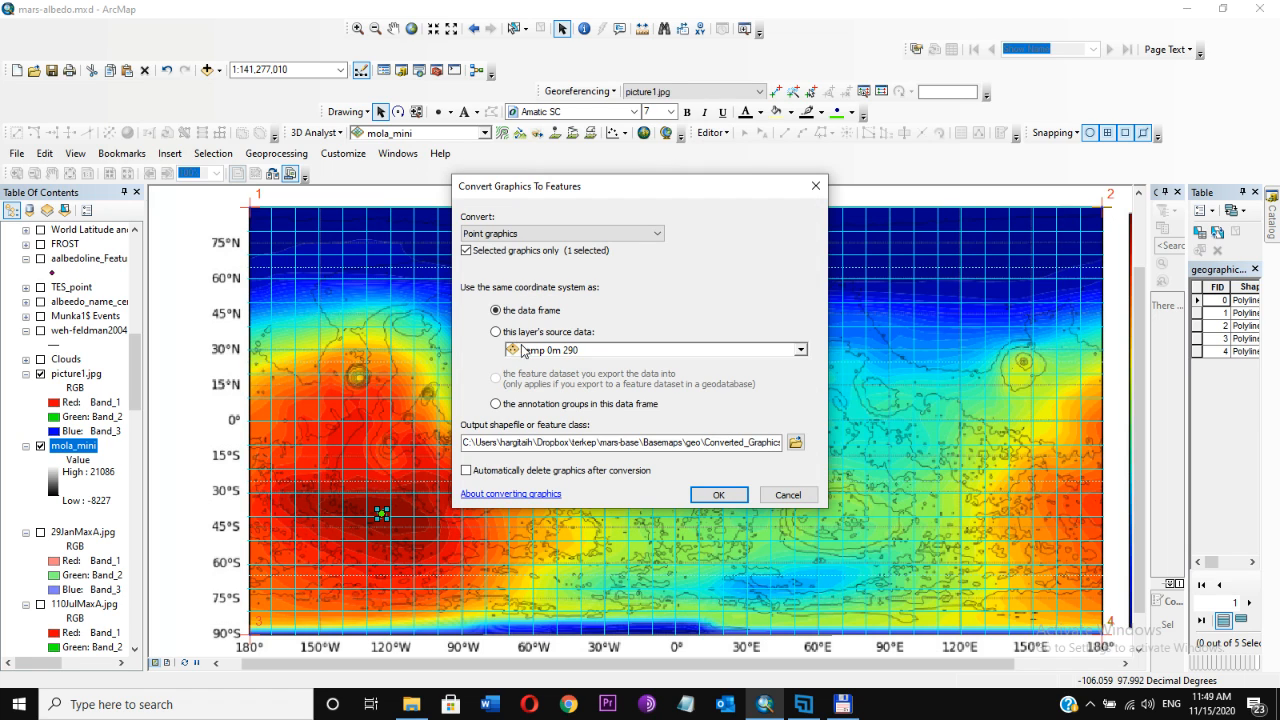
left_click(796, 443)
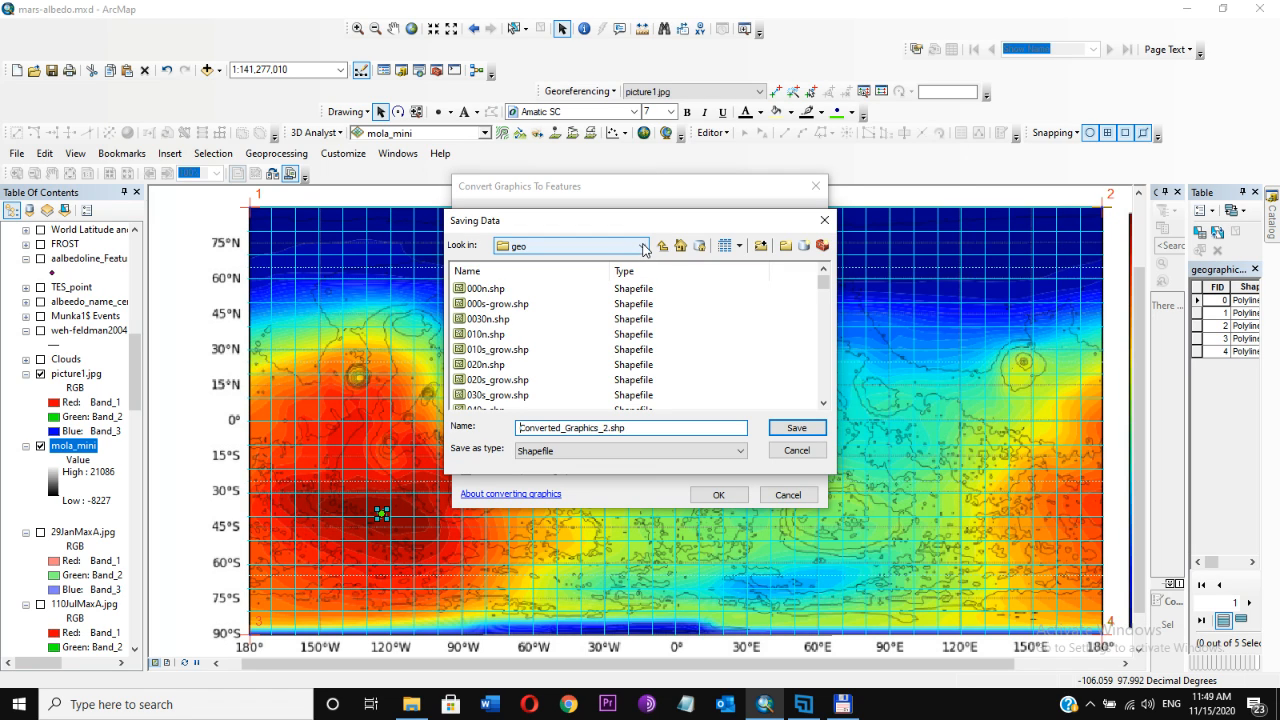
left_click_drag(605, 428, 440, 433)
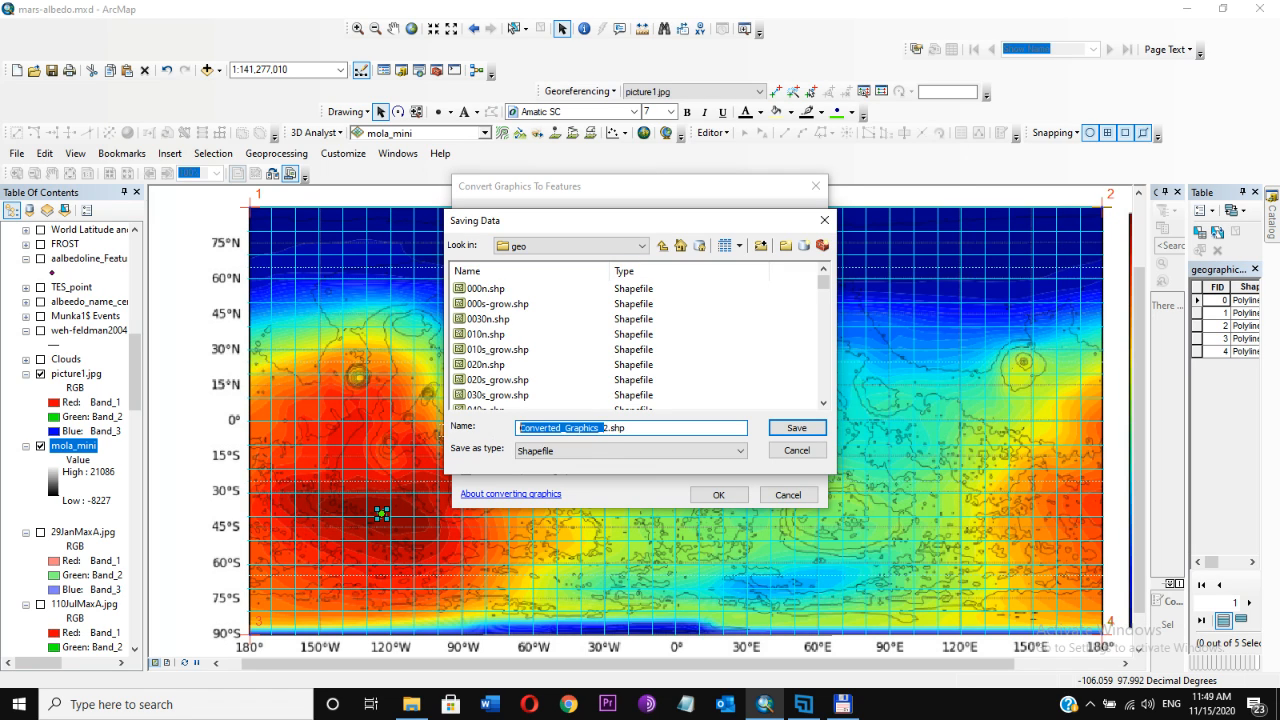
type("test1")
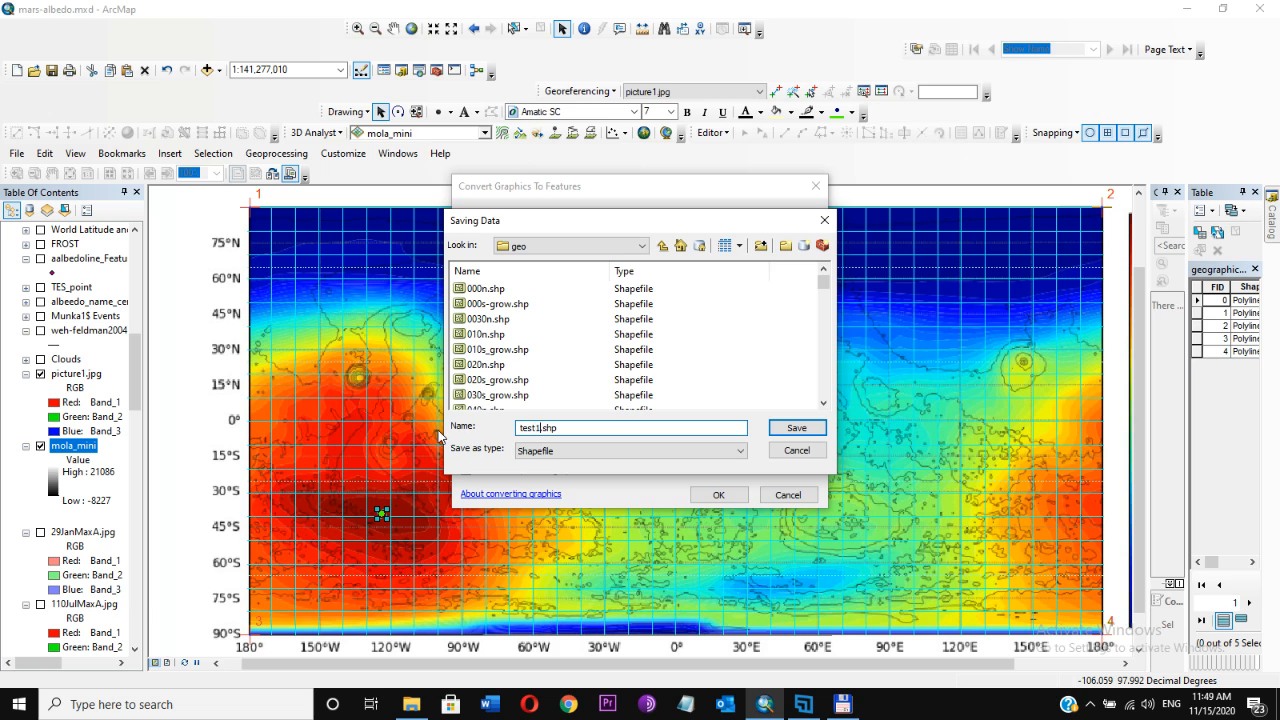
left_click(806, 425)
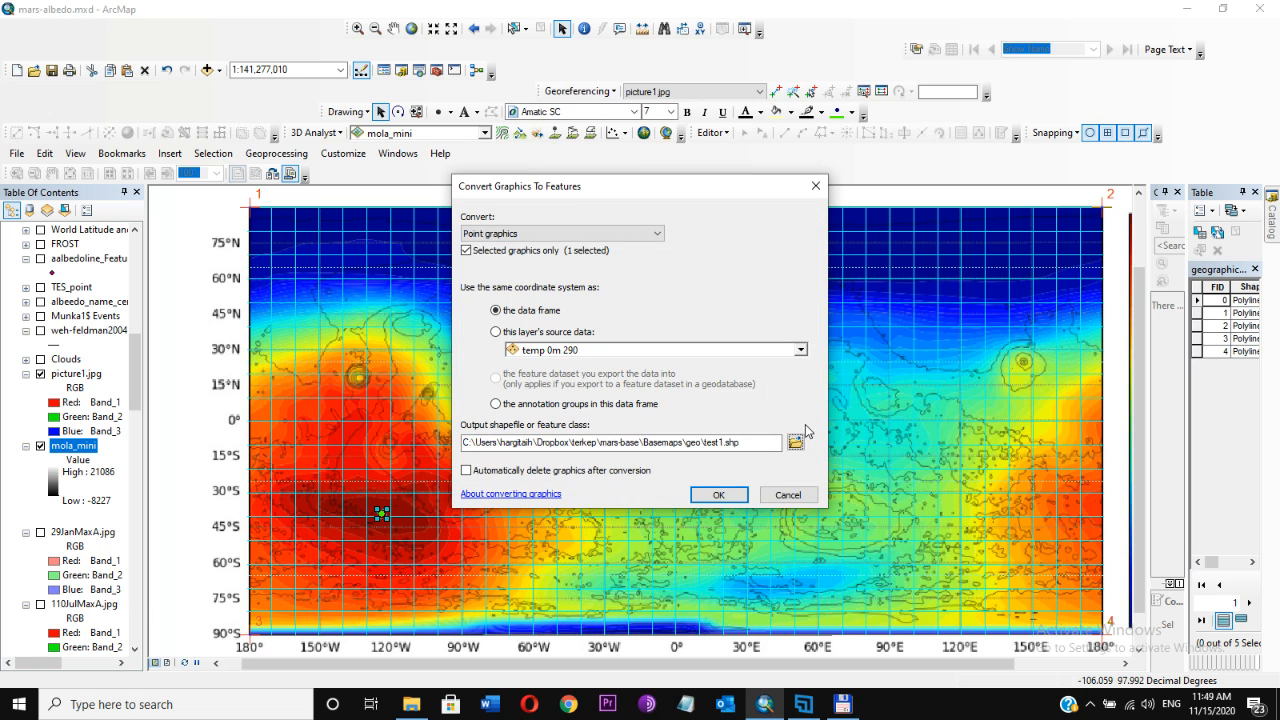
left_click(567, 478)
left_click(716, 495)
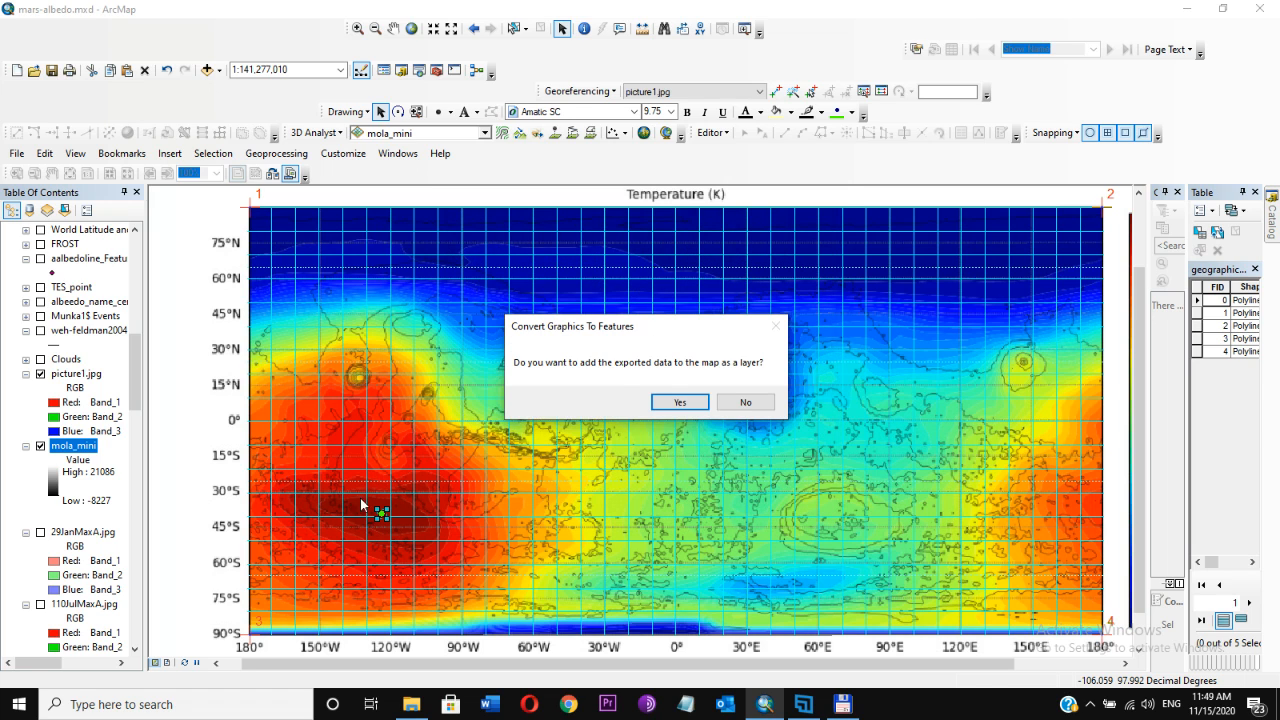
left_click(690, 401)
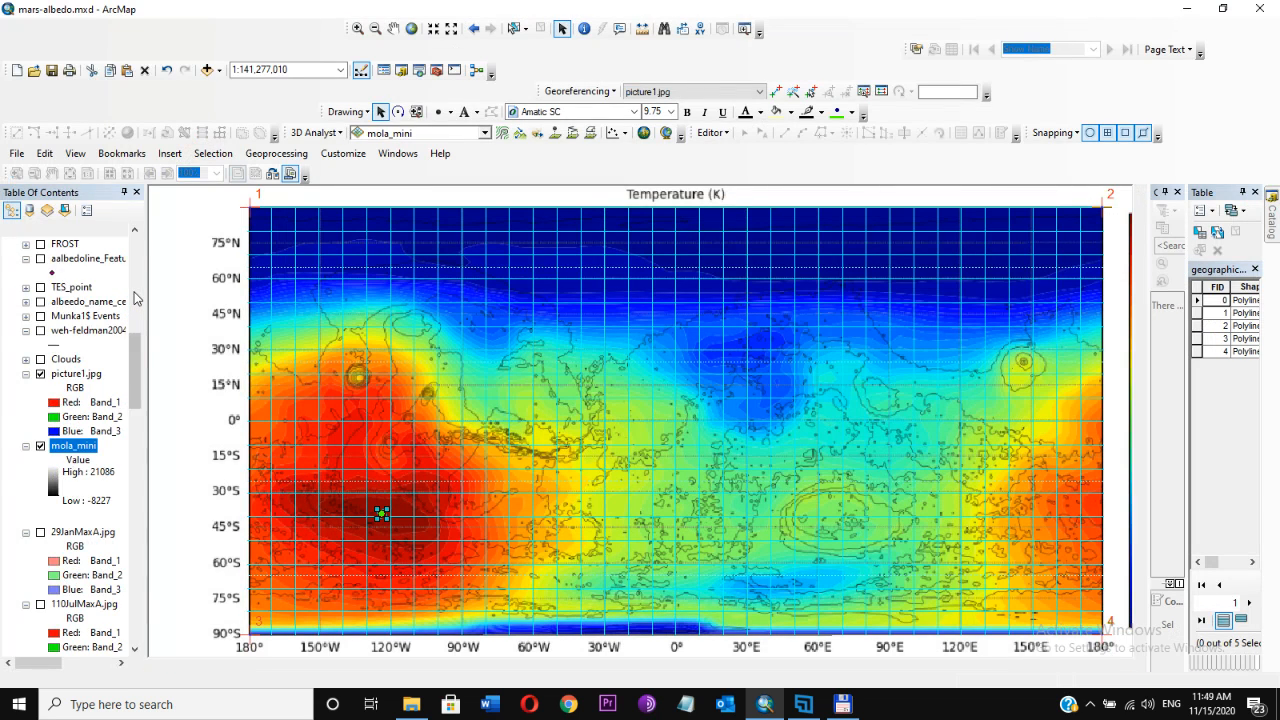
Start editing the test1 layer and continue past the spatial reference warnings.
scroll(133, 291, "up", 10)
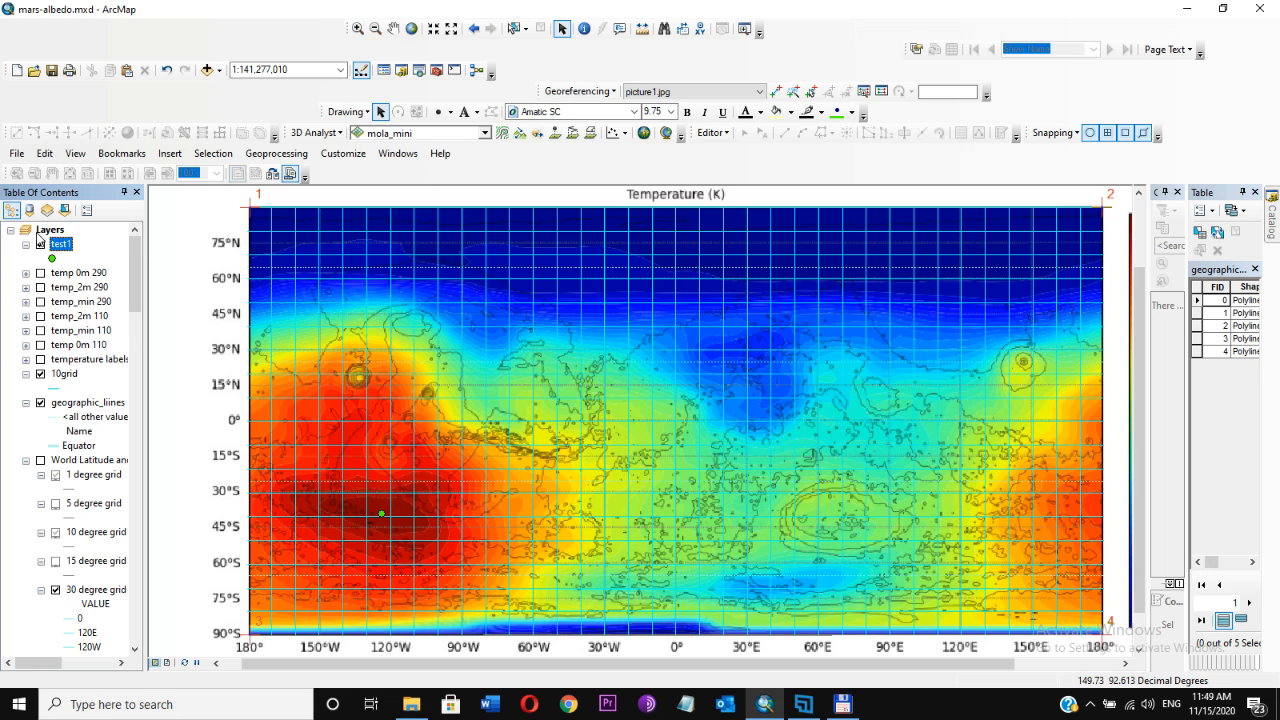
right_click(60, 247)
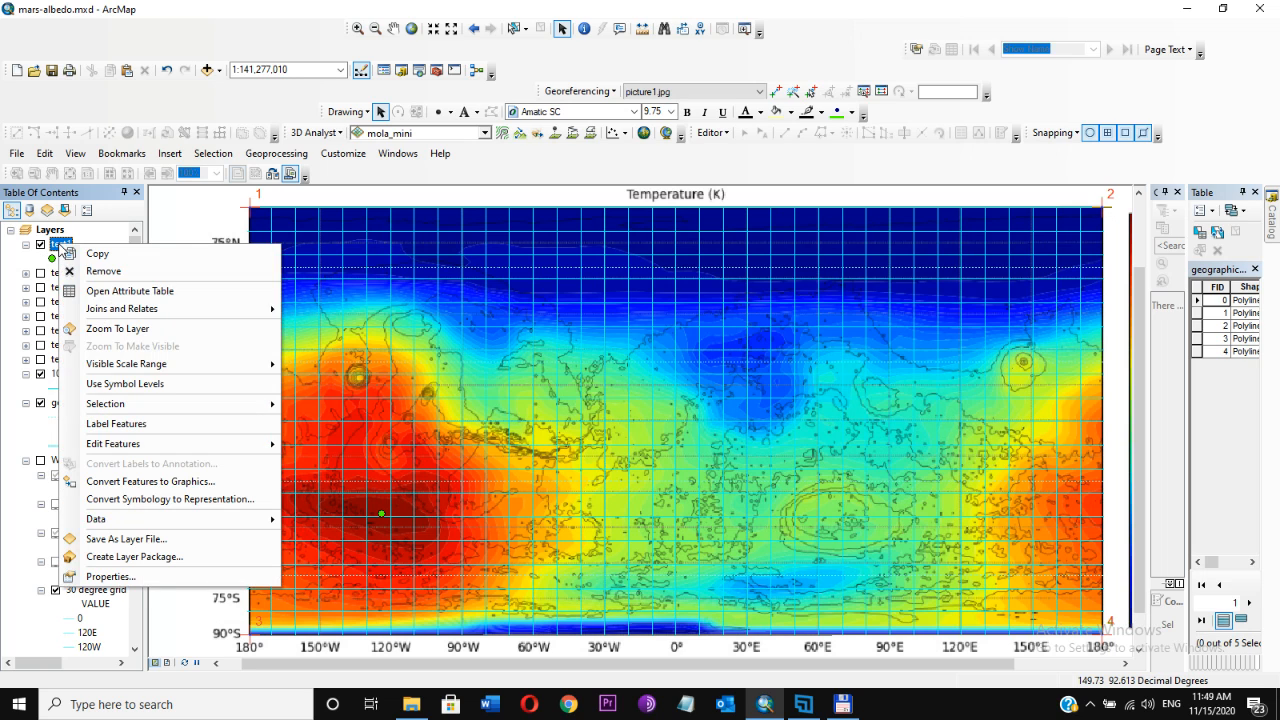
mouse_move(135, 447)
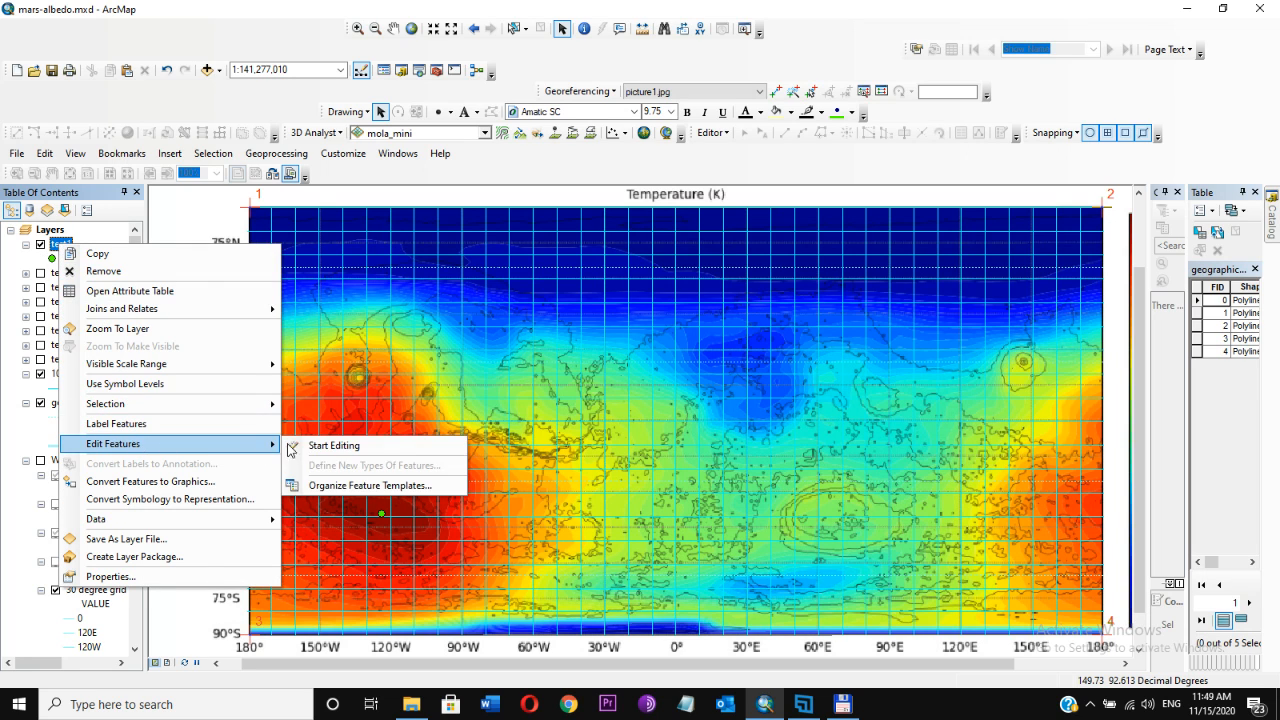
left_click(314, 446)
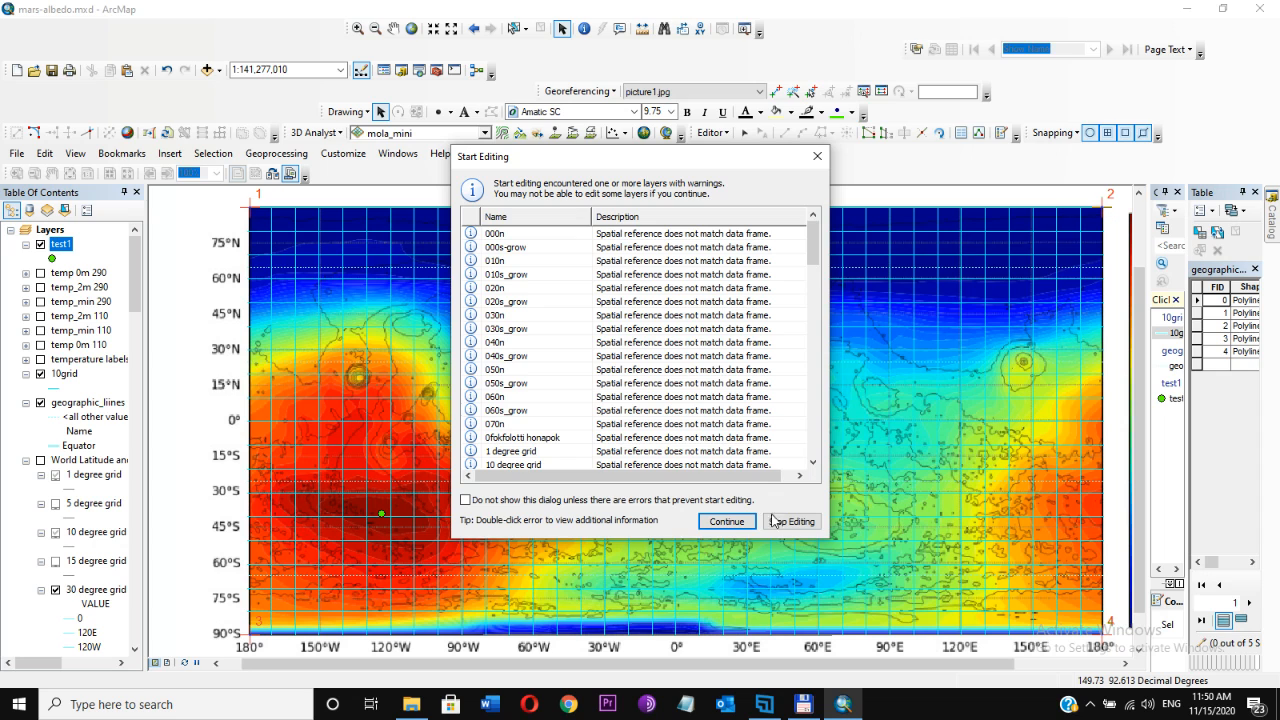
left_click(727, 521)
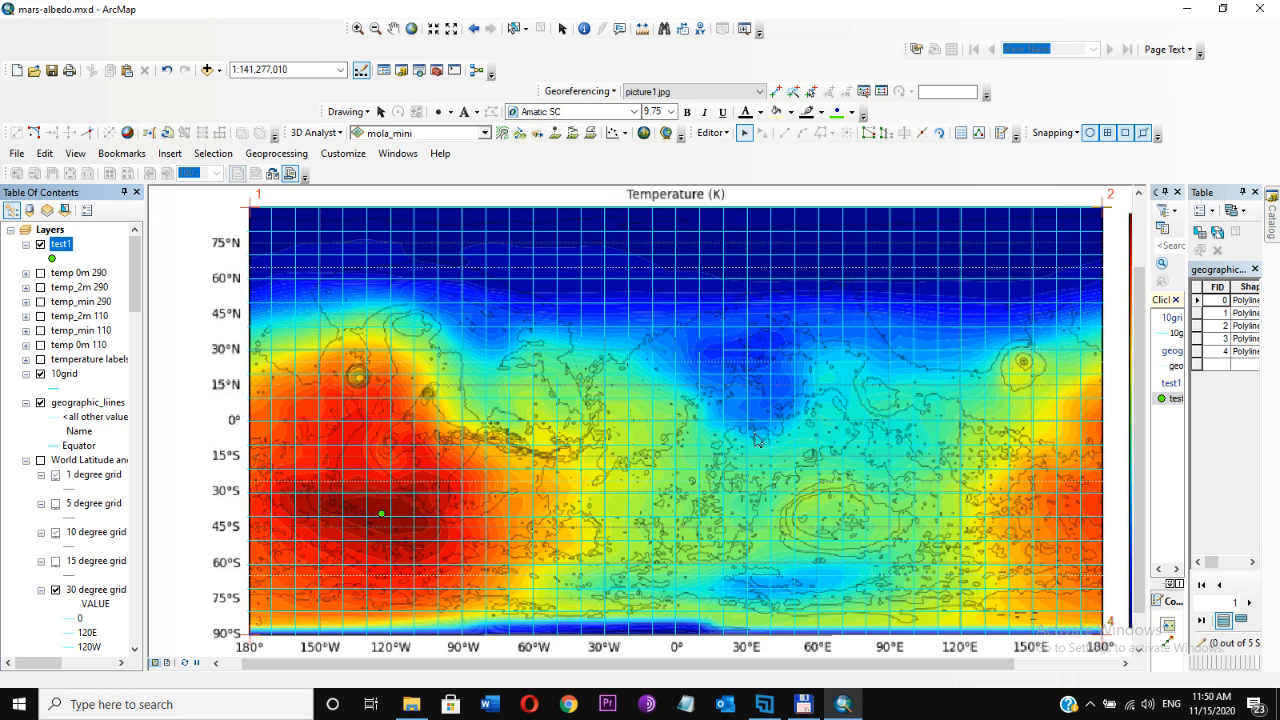
Place trial points in test1 at about 25°N 44°W, 50°N 83°E and 2°N 23°W, and stop editing without saving them.
left_click(571, 361)
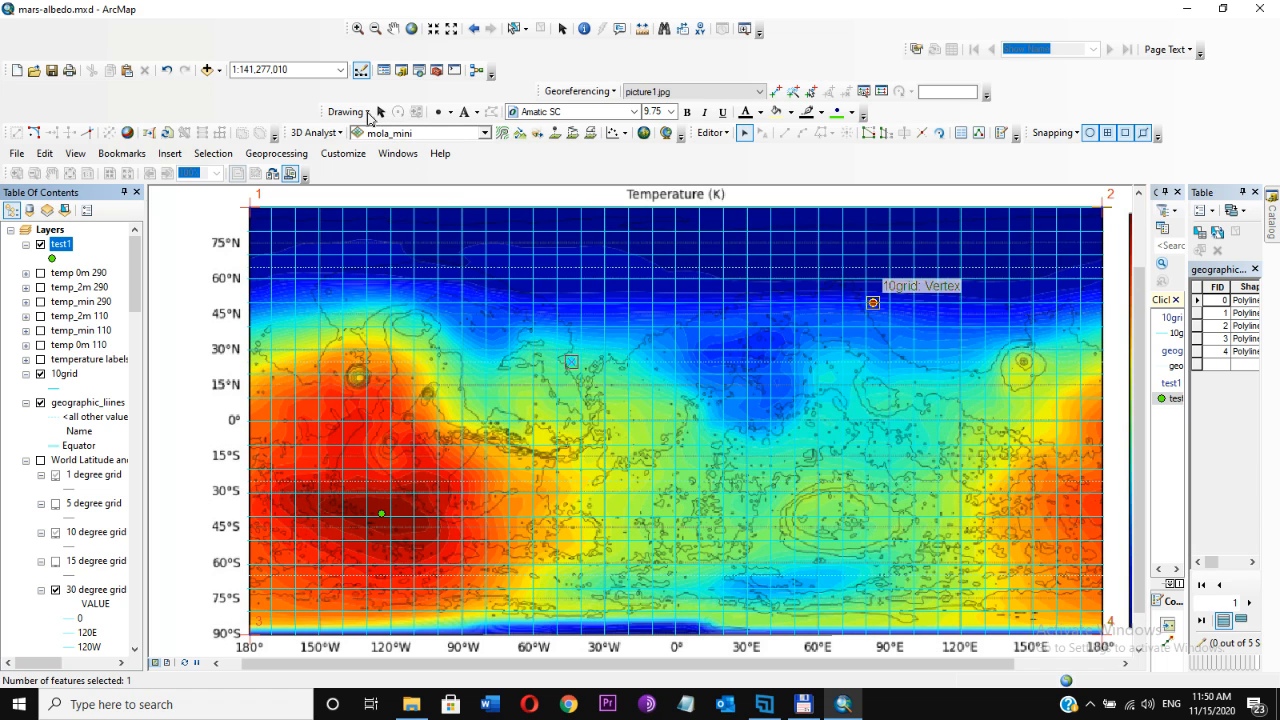
left_click(873, 302)
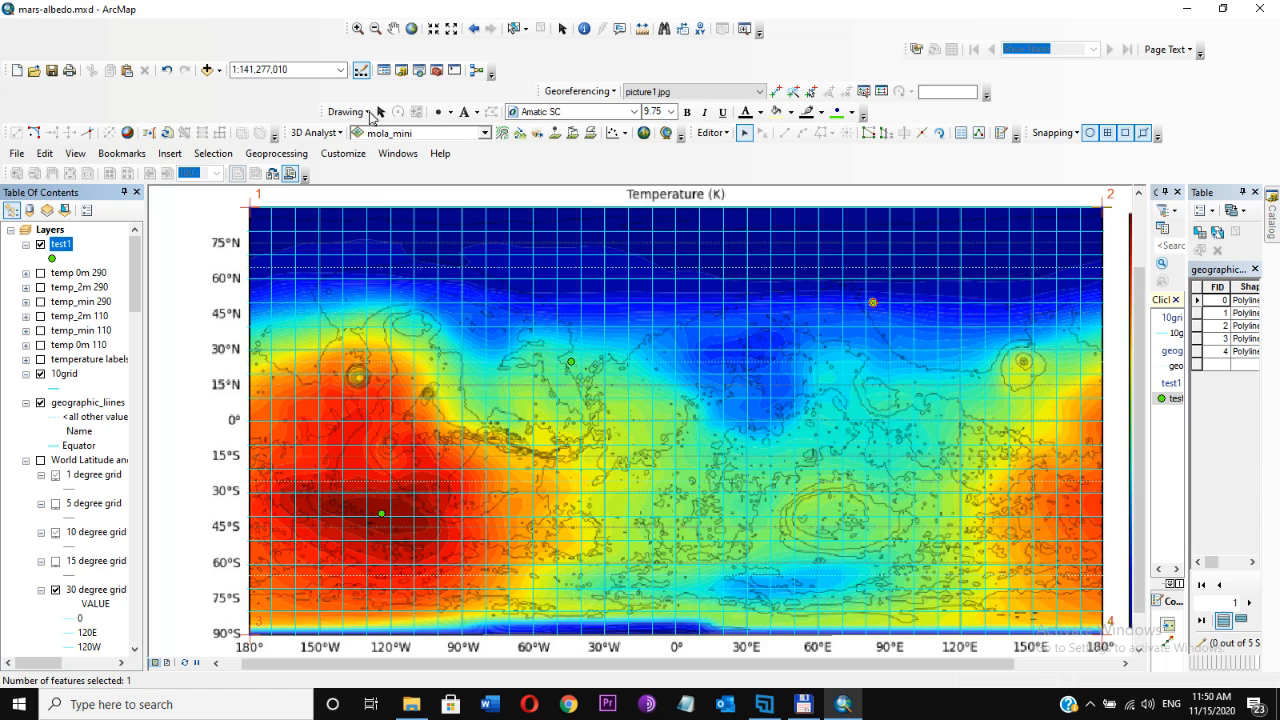
left_click(710, 133)
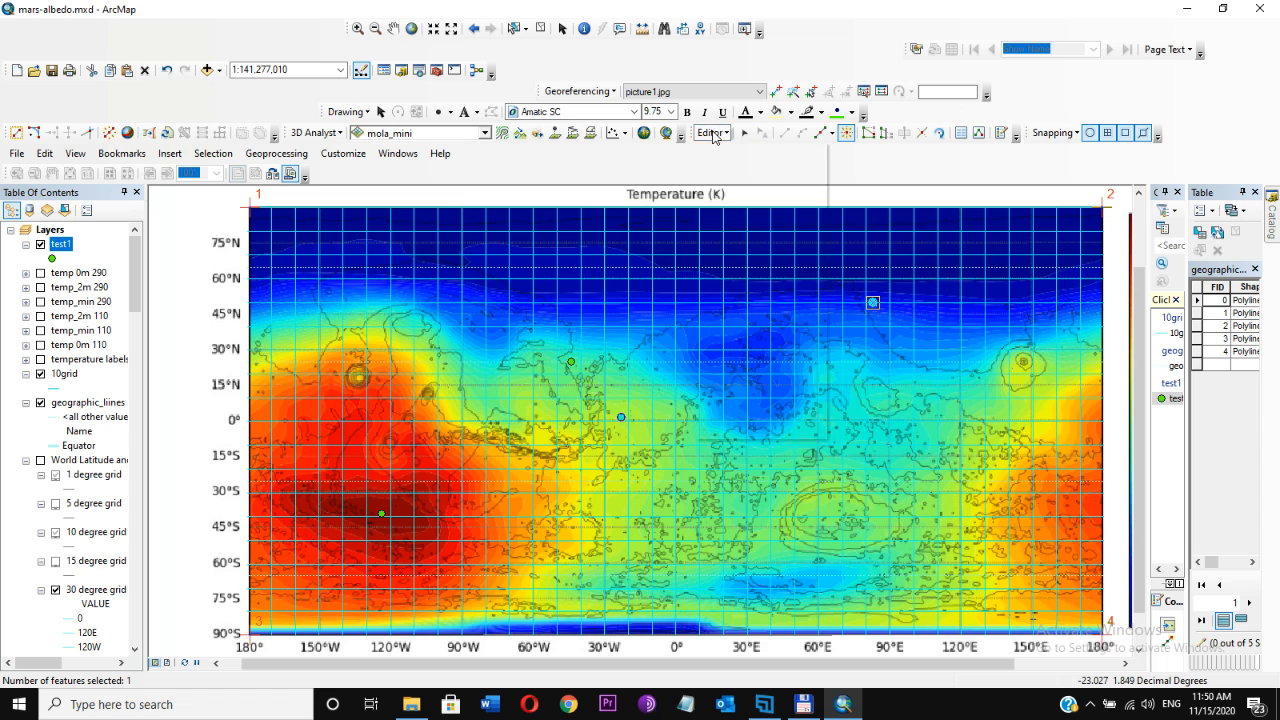
left_click(728, 175)
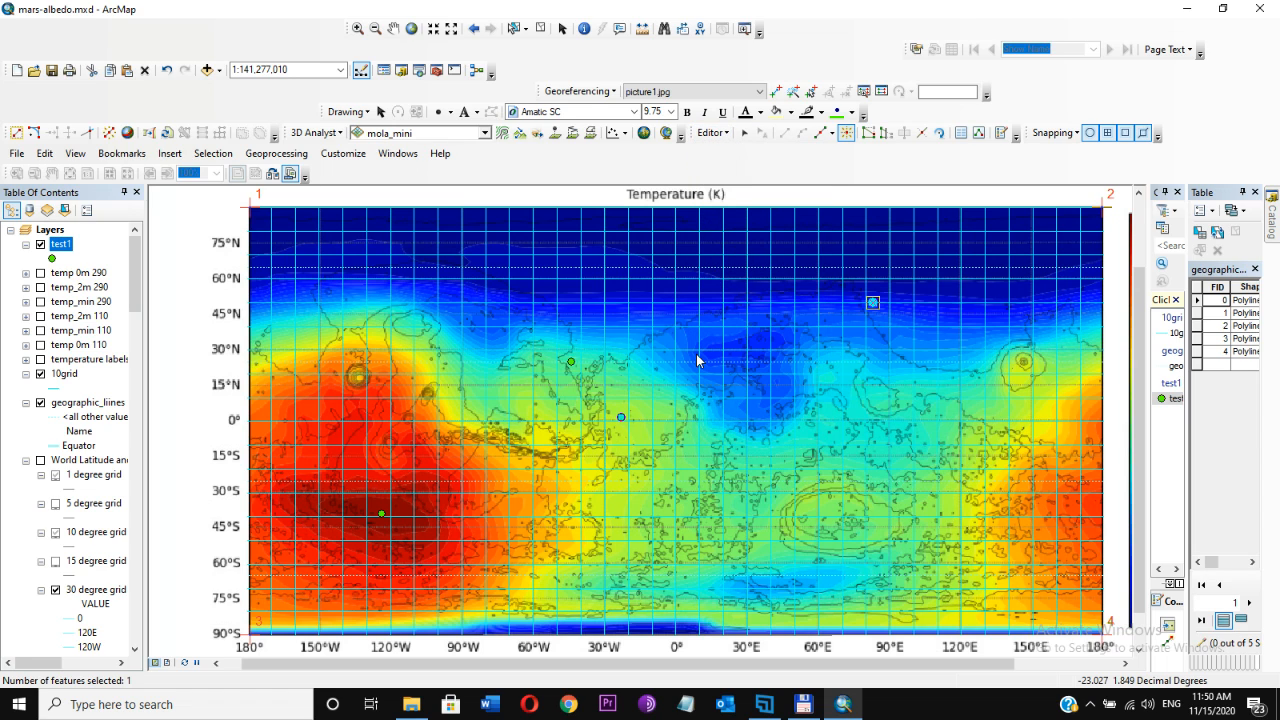
left_click(660, 402)
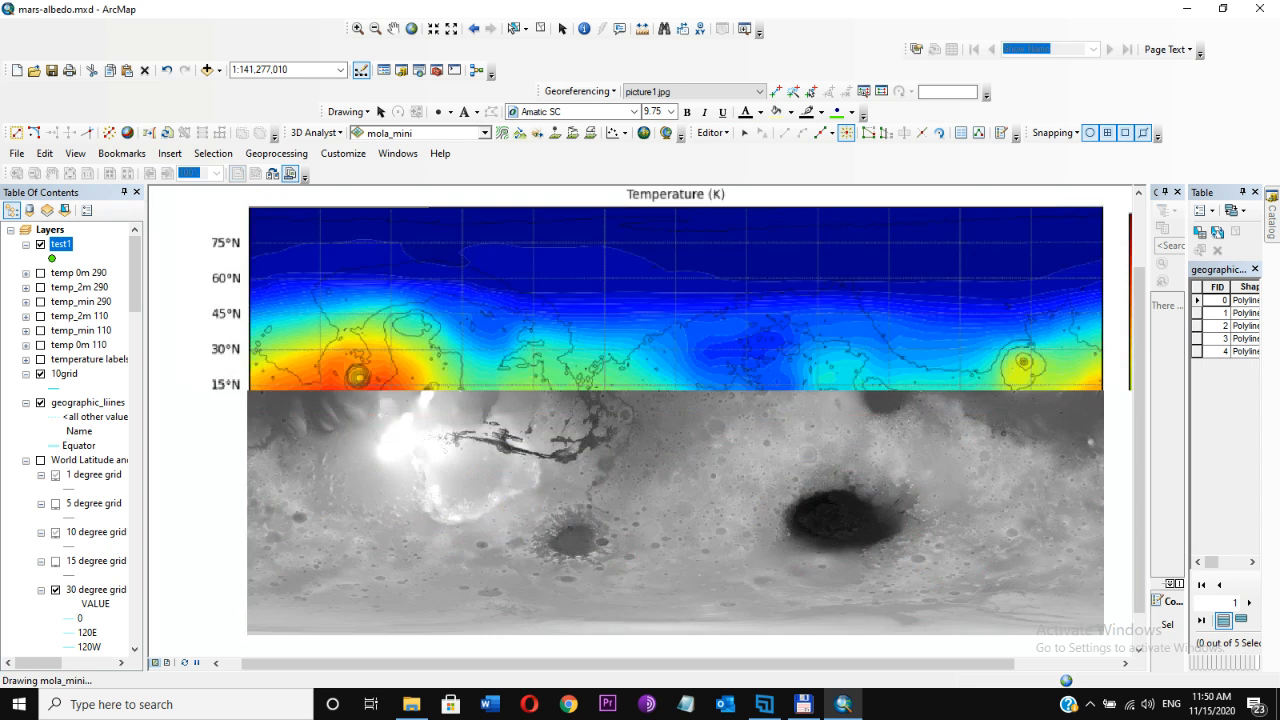
Draw a closed curved line around the dark red hottest area, from about 144°W to 106°W and 33°S to 47°S.
left_click(450, 112)
left_click(467, 203)
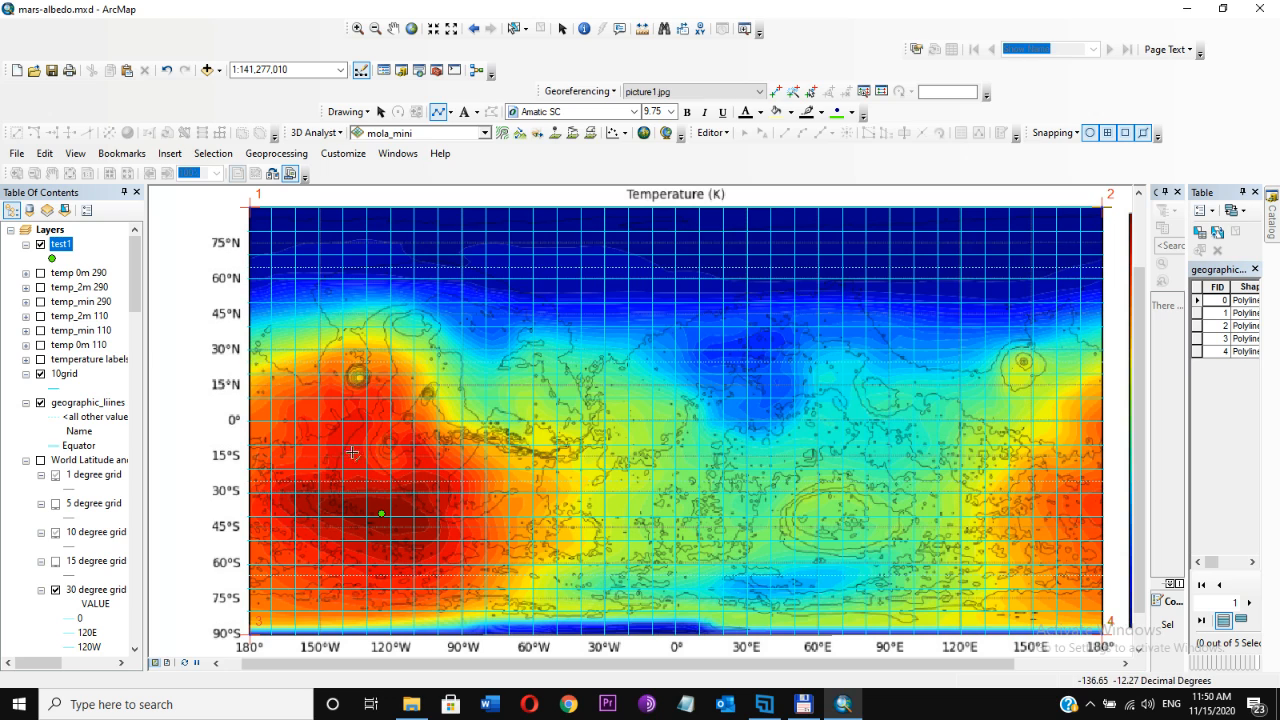
left_click(338, 500)
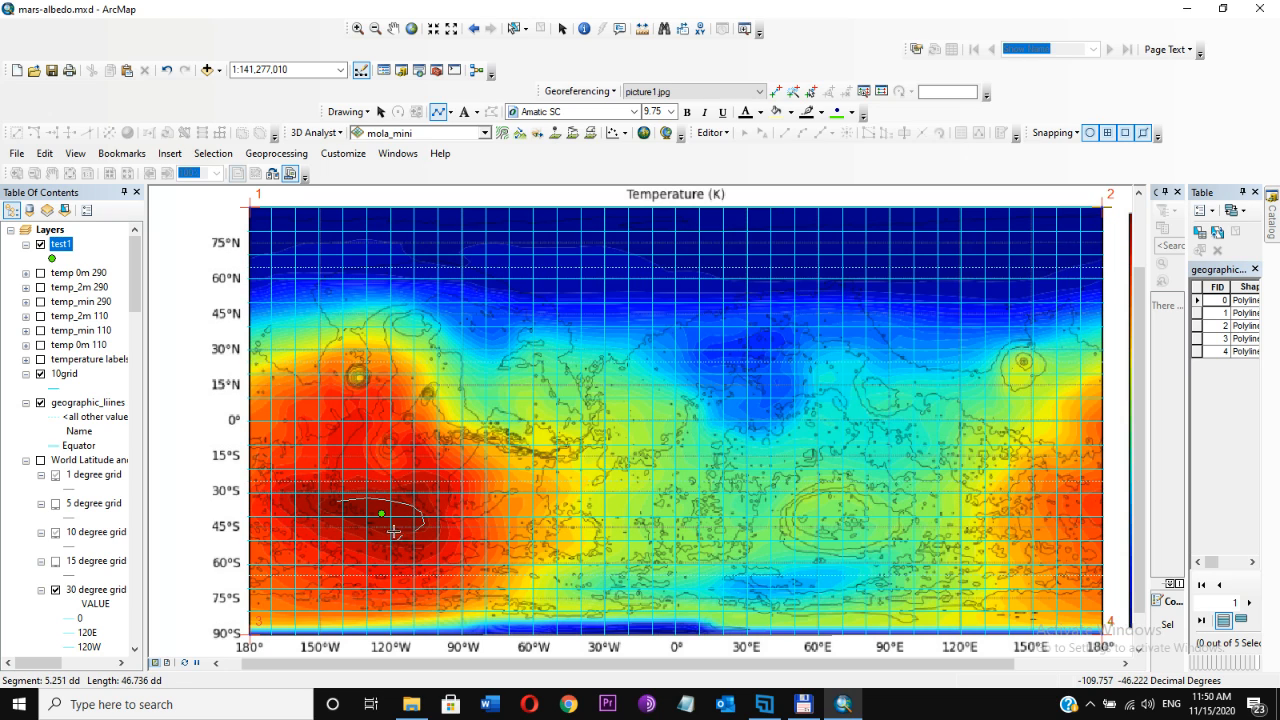
double_click(338, 503)
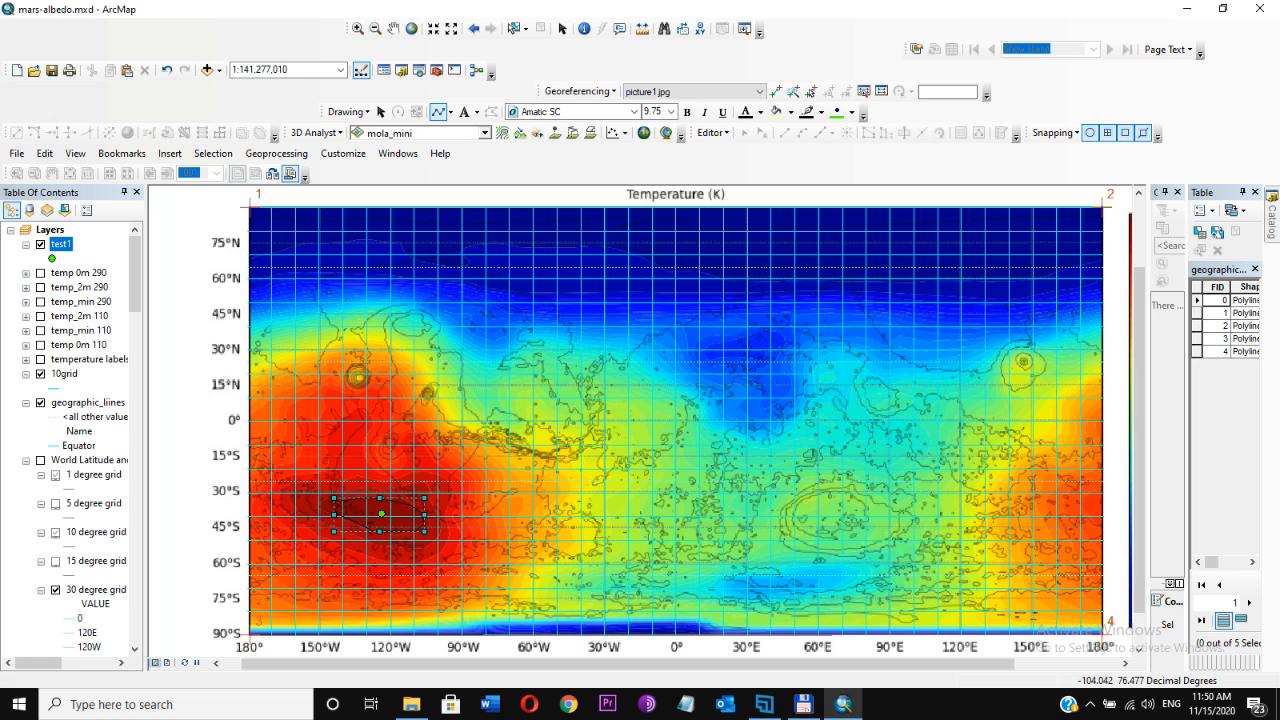
Convert the selected line graphic to a shapefile named test2.shp and add it to the map as a layer.
left_click(381, 112)
left_click(350, 111)
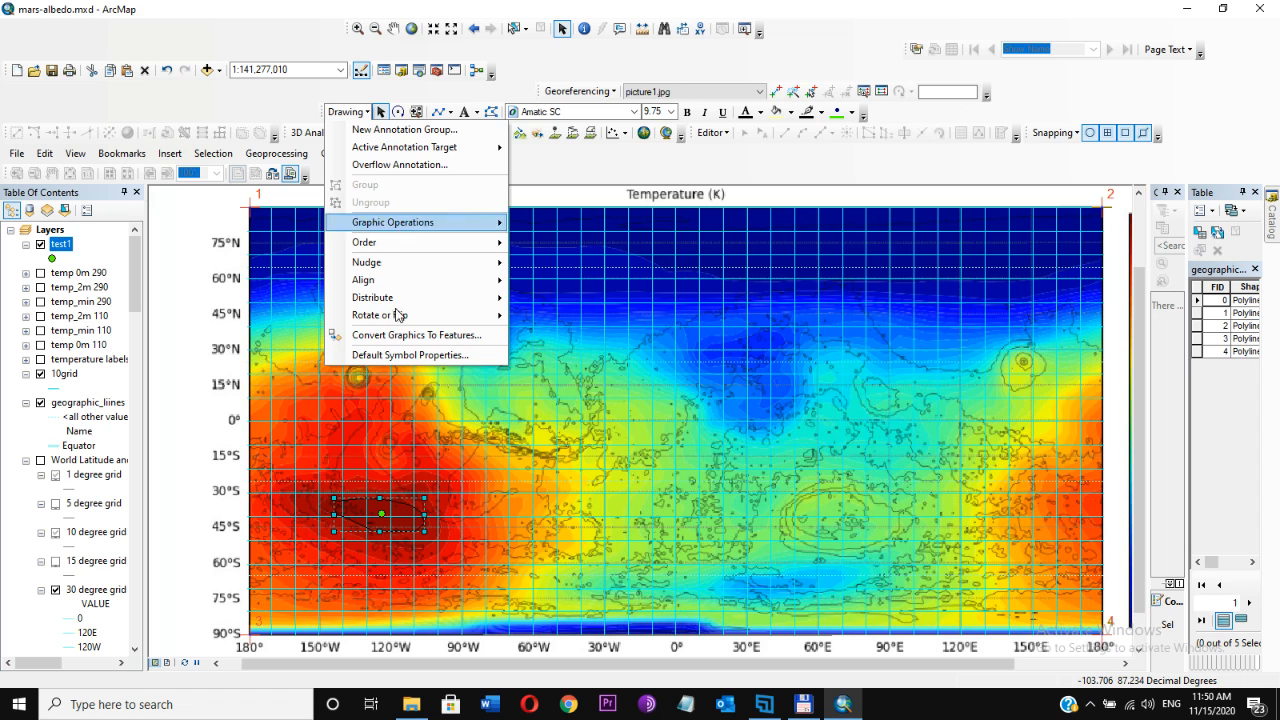
left_click(398, 338)
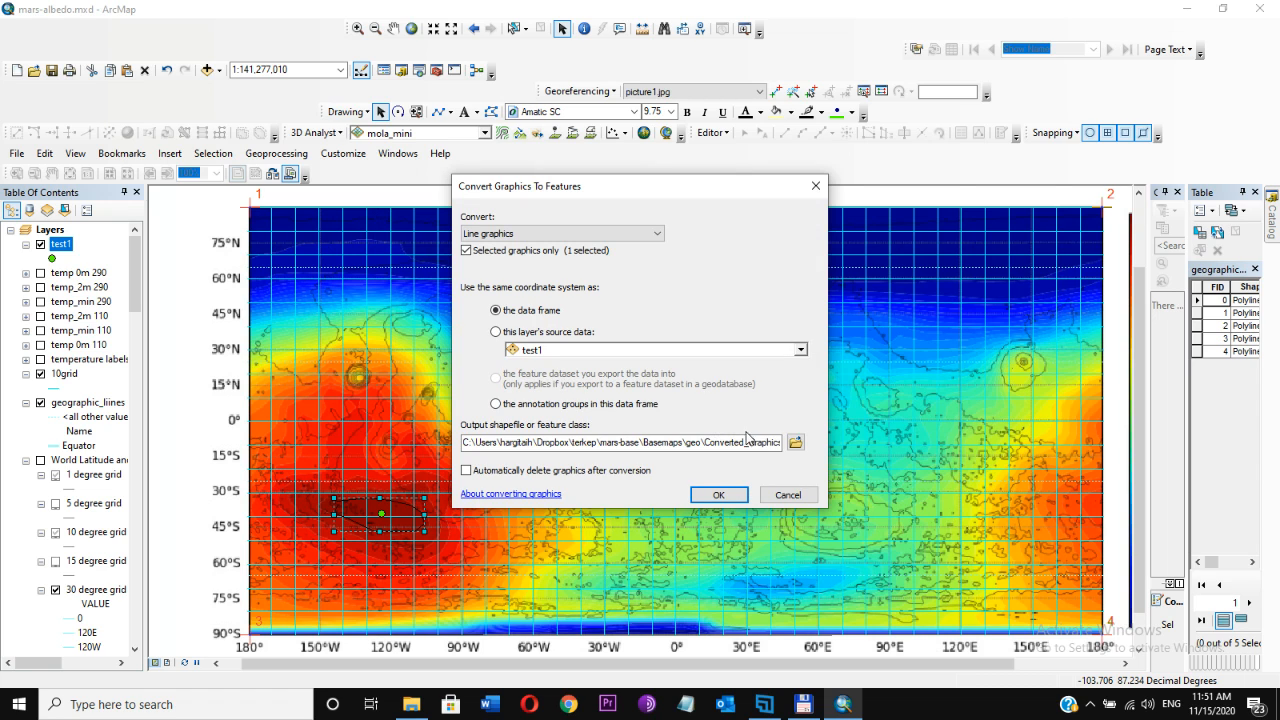
left_click(795, 442)
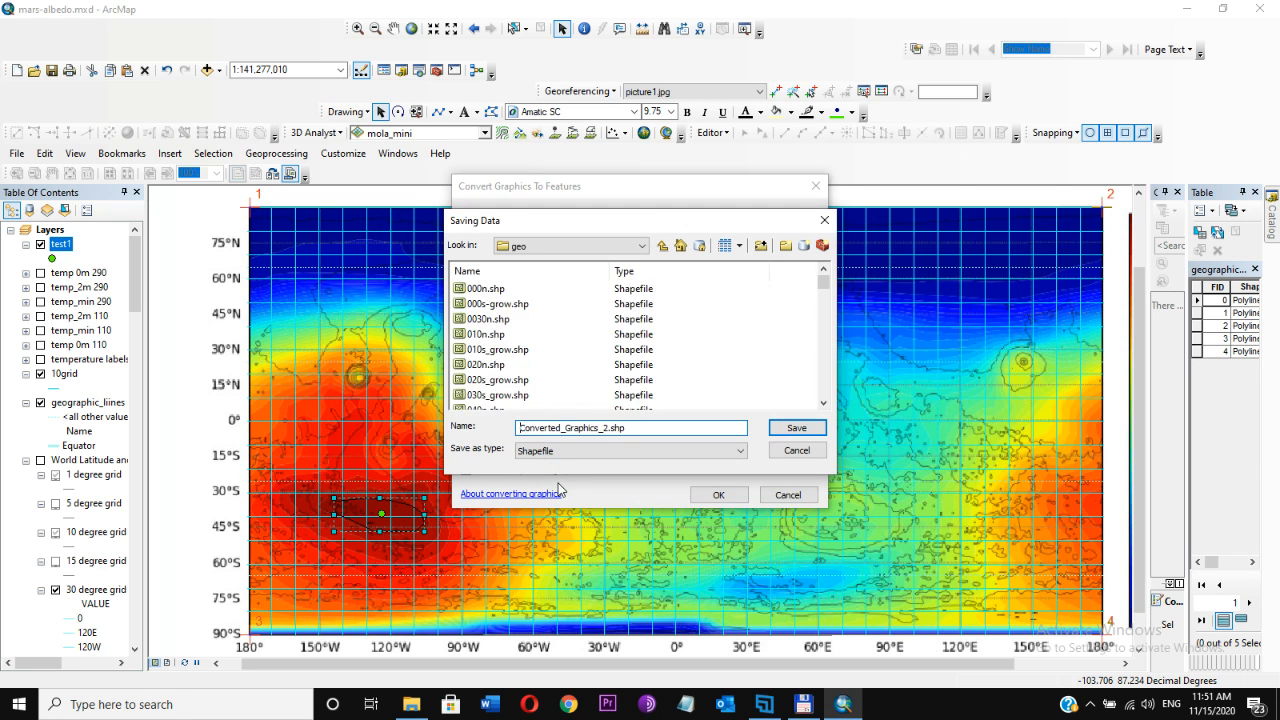
key("shift+Right")
key("shift+Right")
key("shift+Right")
key("shift+Right")
key("shift+Right")
key("shift+Right")
key("shift+Right")
key("shift+Right")
key("shift+Right")
key("shift+Right")
key("shift+Right")
key("shift+Right")
key("shift+Right")
key("shift+Right")
key("shift+Right")
key("shift+Right")
key("shift+Right")
key("shift+Right")
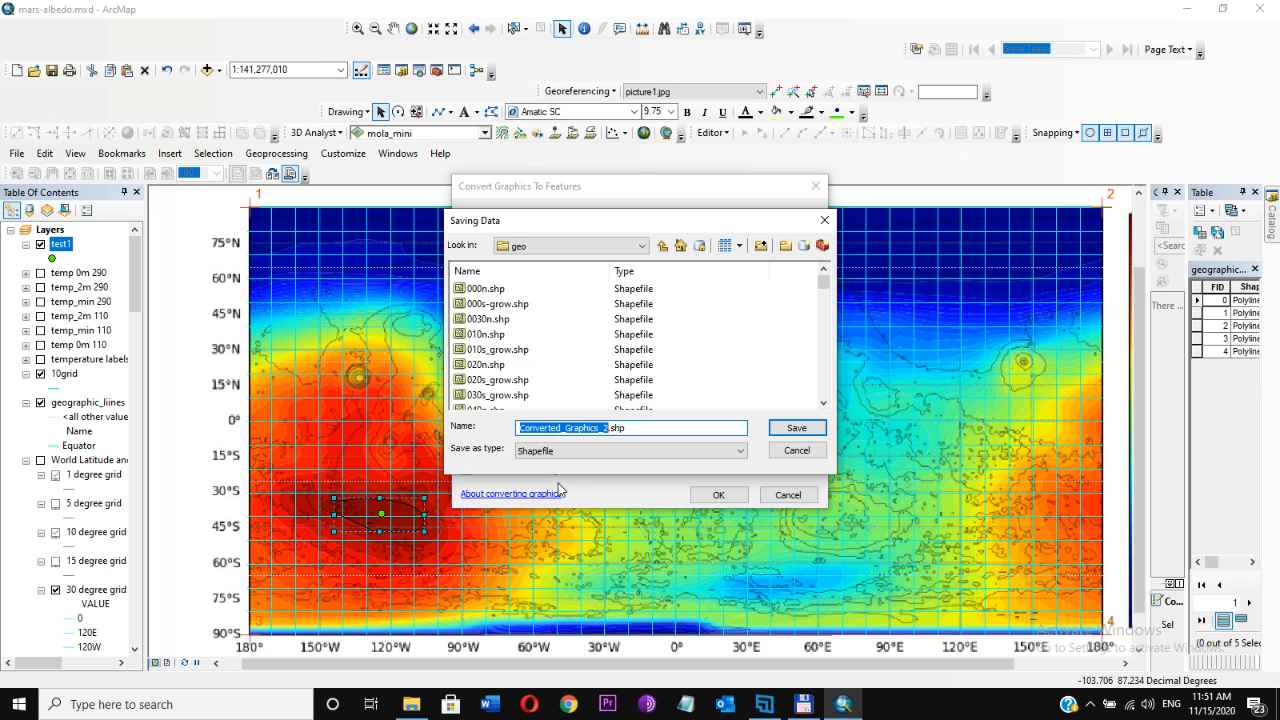
type("test2")
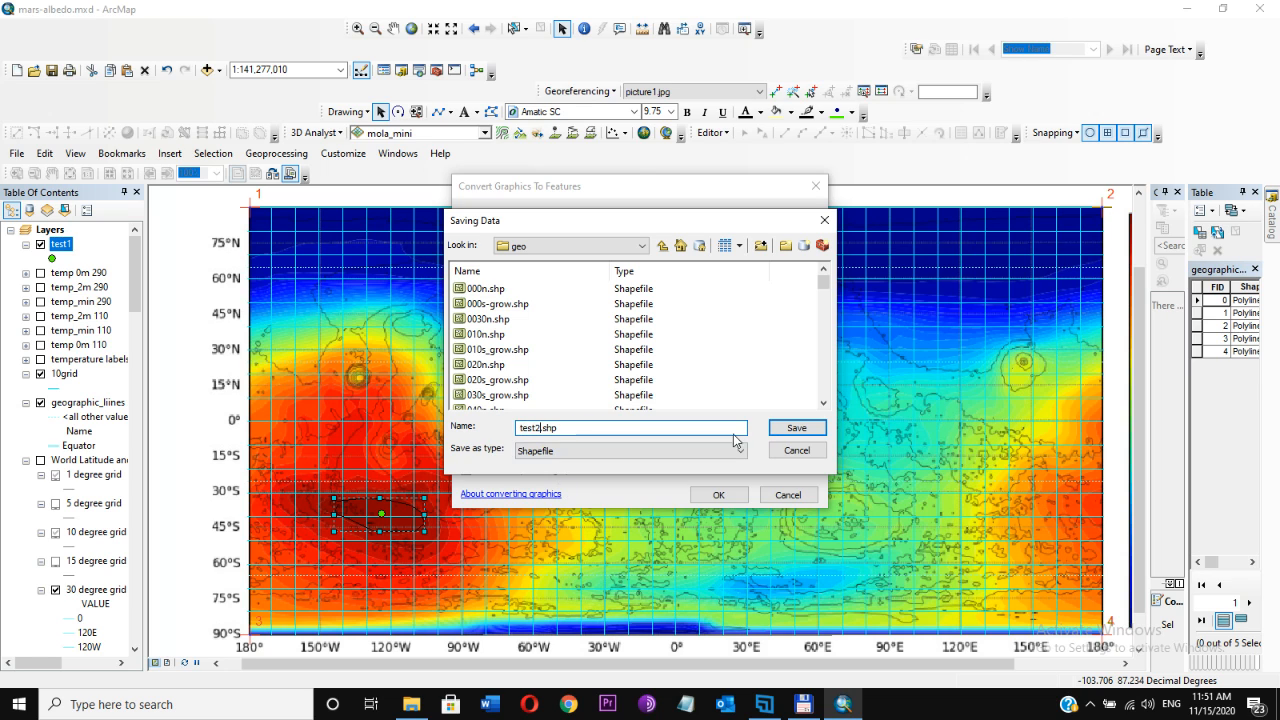
left_click(798, 428)
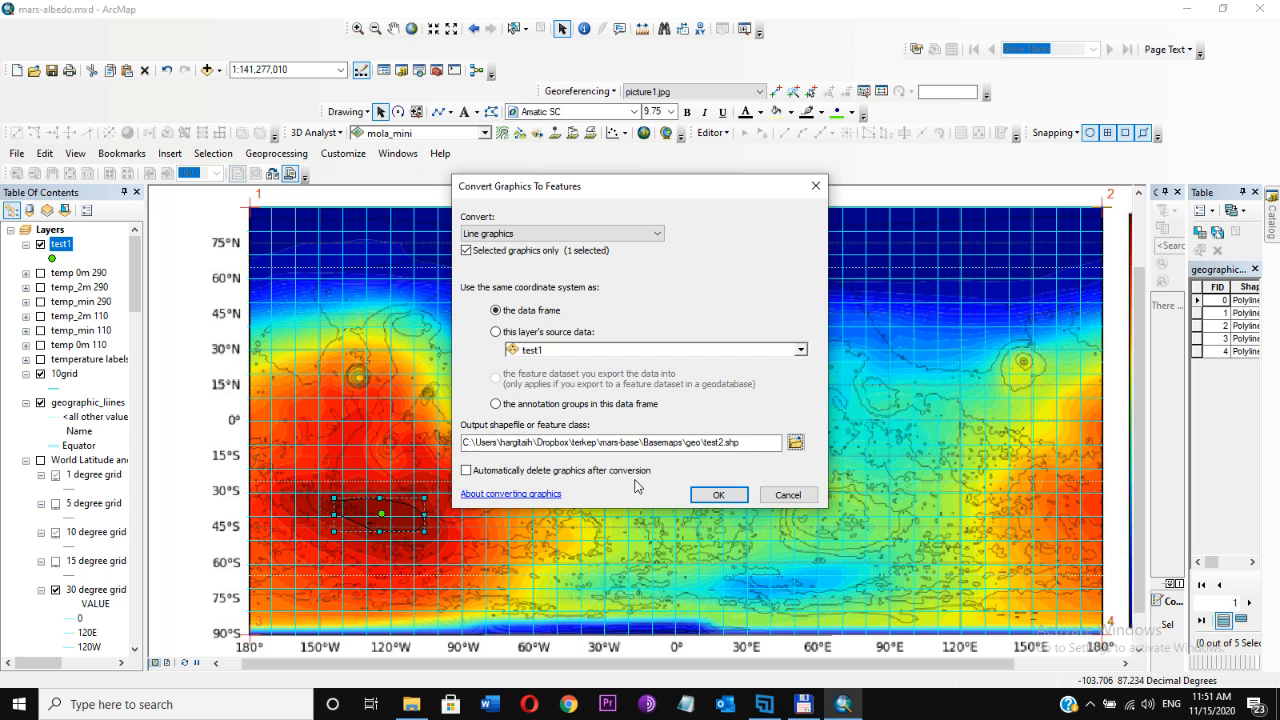
left_click(718, 494)
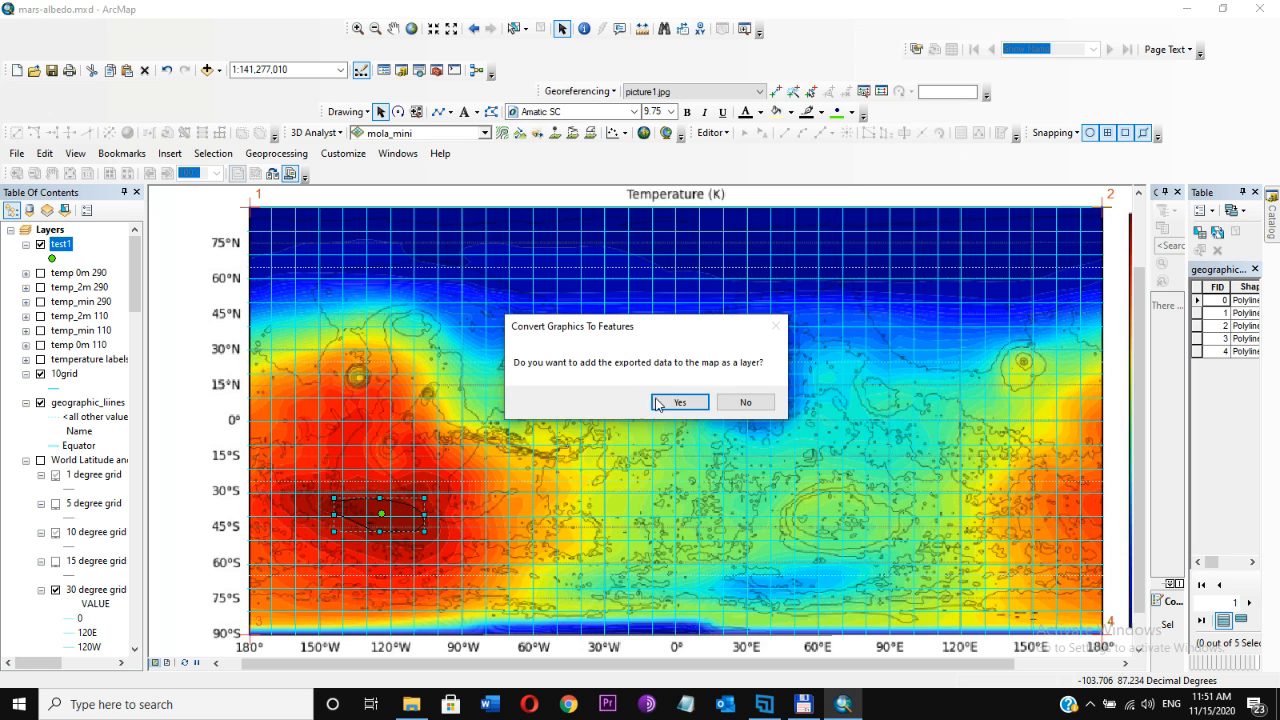
left_click(661, 403)
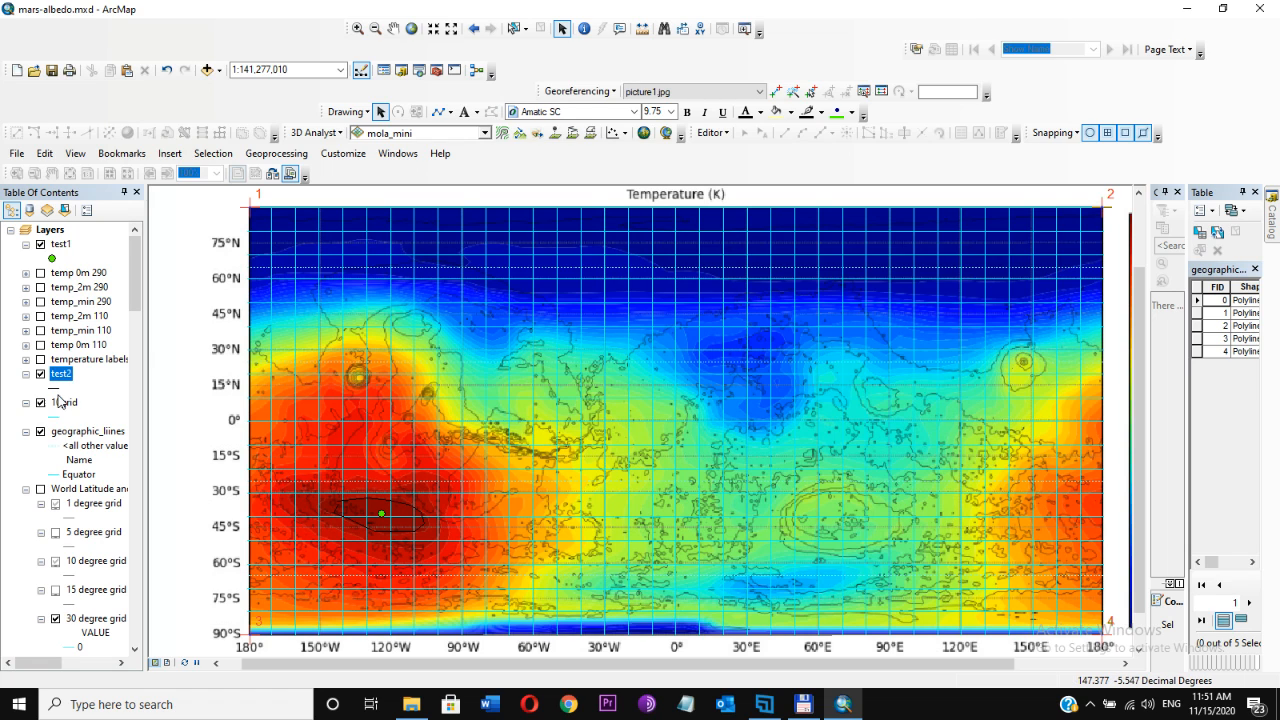
Move the test2 layer to the top of the layer list, above test1.
left_click_drag(58, 374, 57, 237)
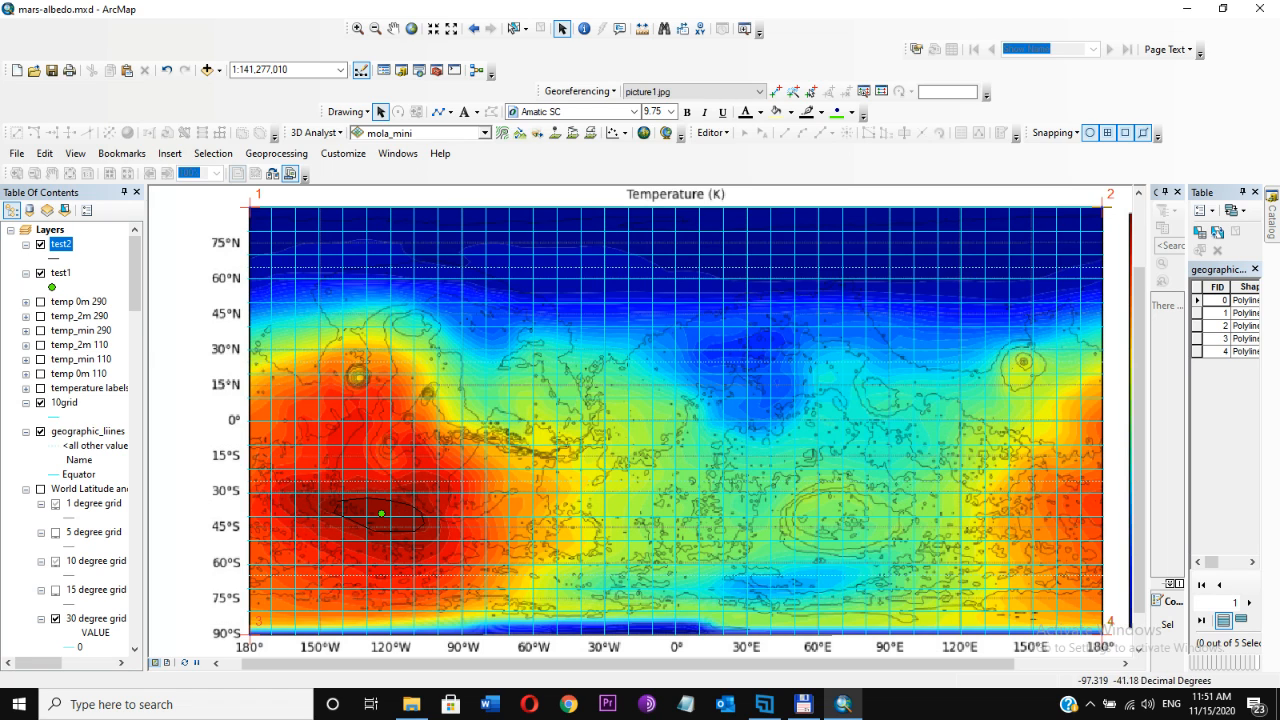
left_click(53, 249)
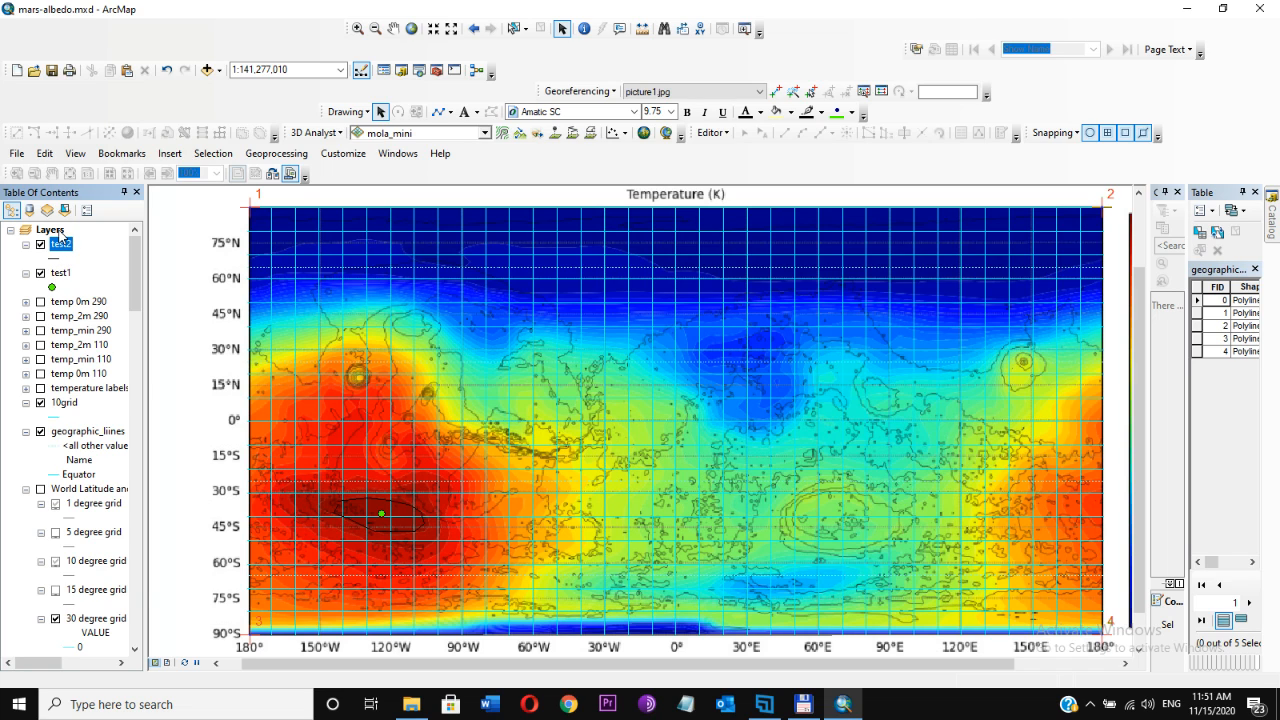
Set the data frame's coordinate system to Sphere_StereographicNorth from the favorites, reviewing its projection, latitude of origin and linear unit.
right_click(58, 232)
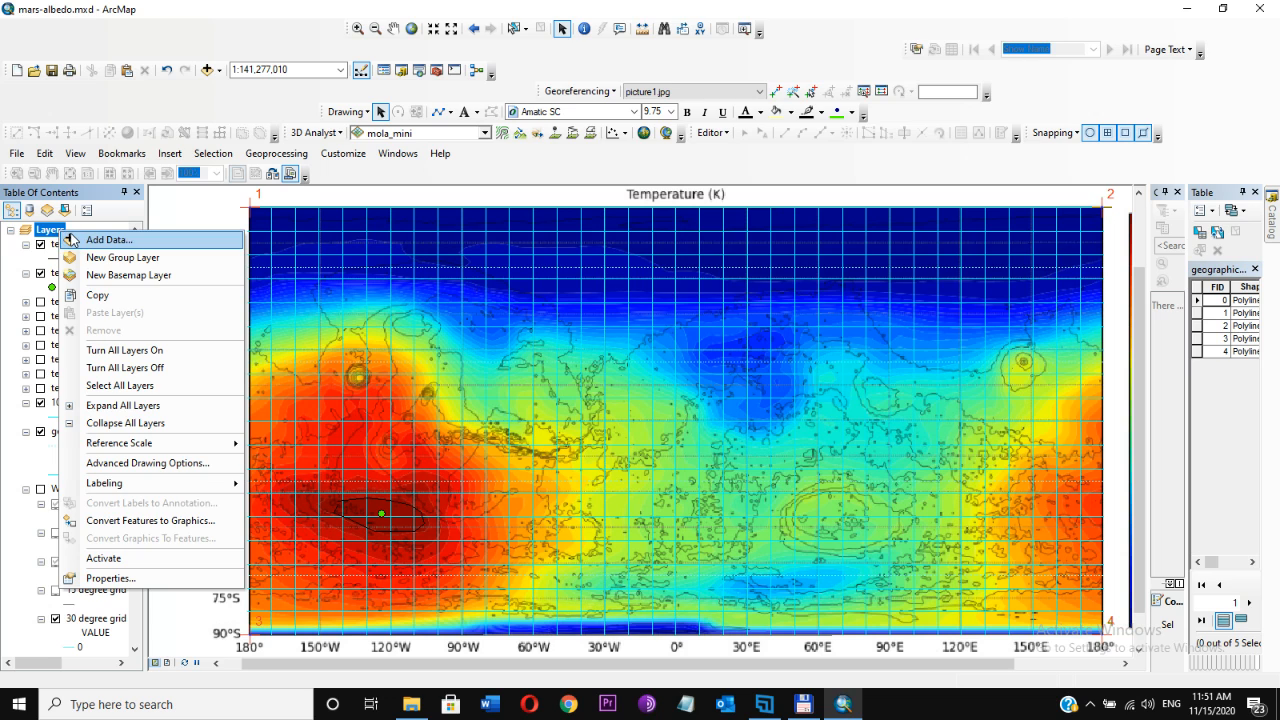
left_click(142, 578)
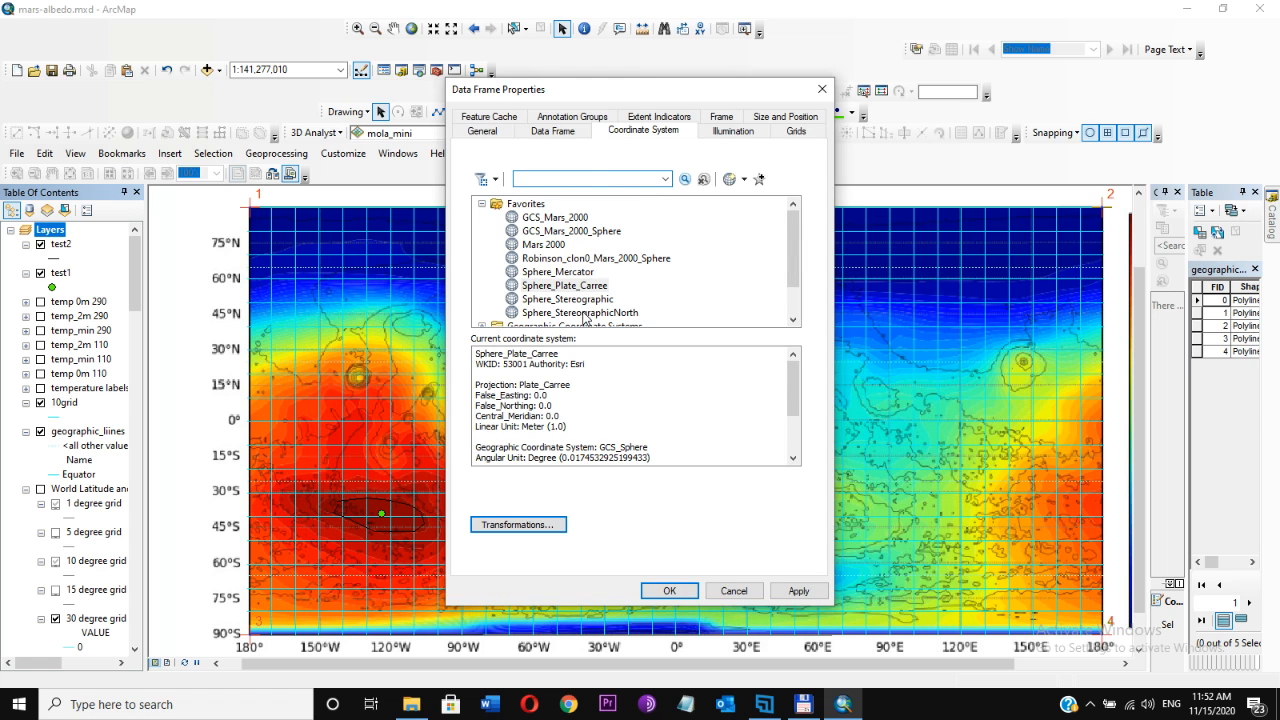
left_click(587, 314)
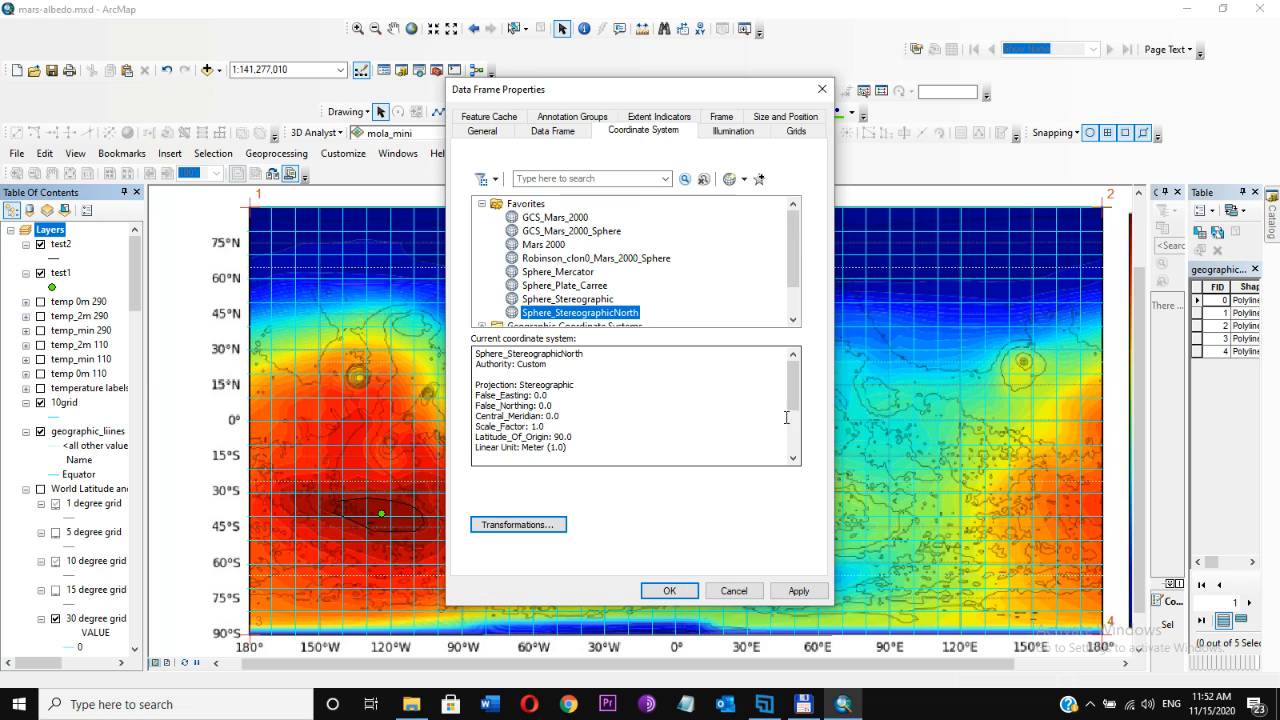
scroll(795, 445, "down", 3)
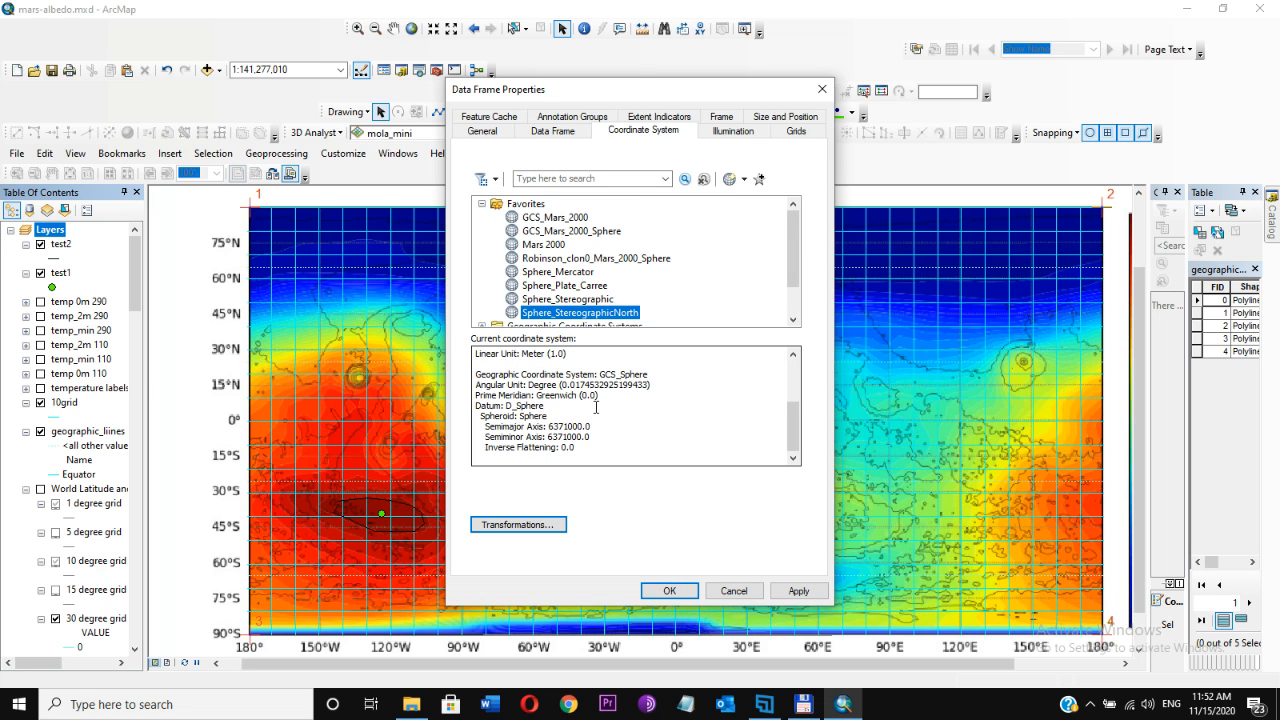
scroll(640, 385, "up", 3)
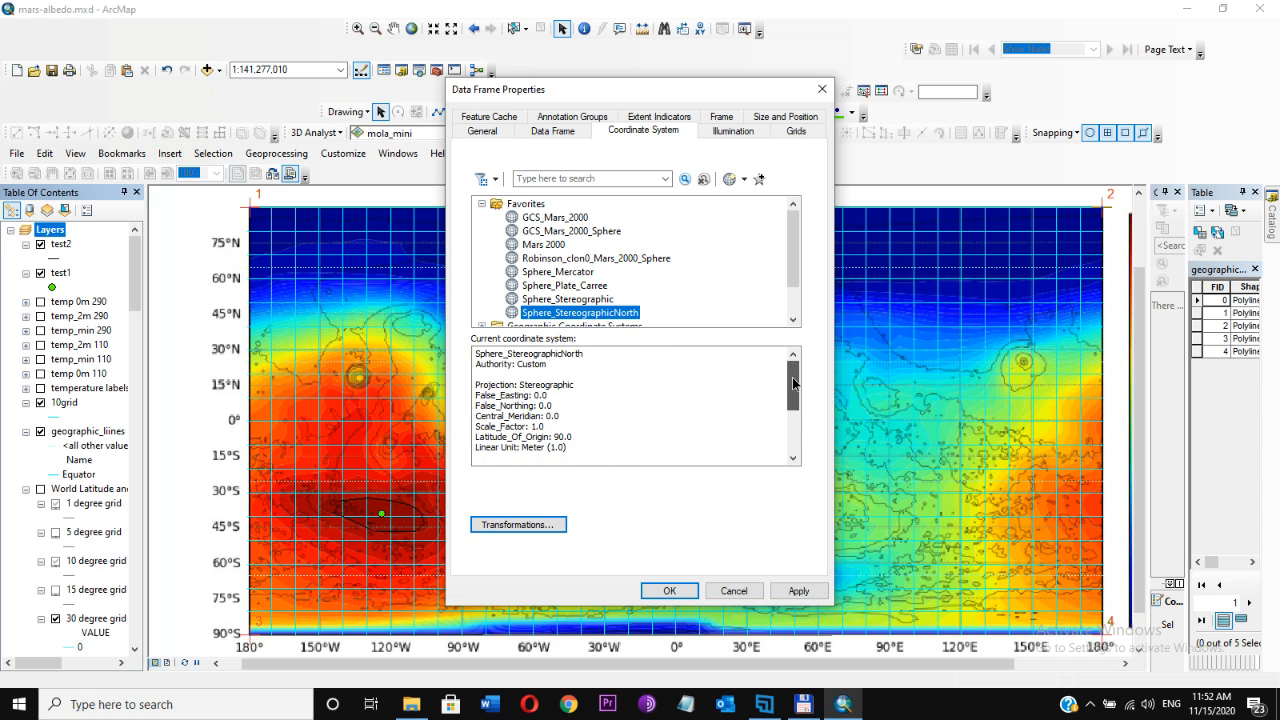
left_click_drag(520, 384, 578, 383)
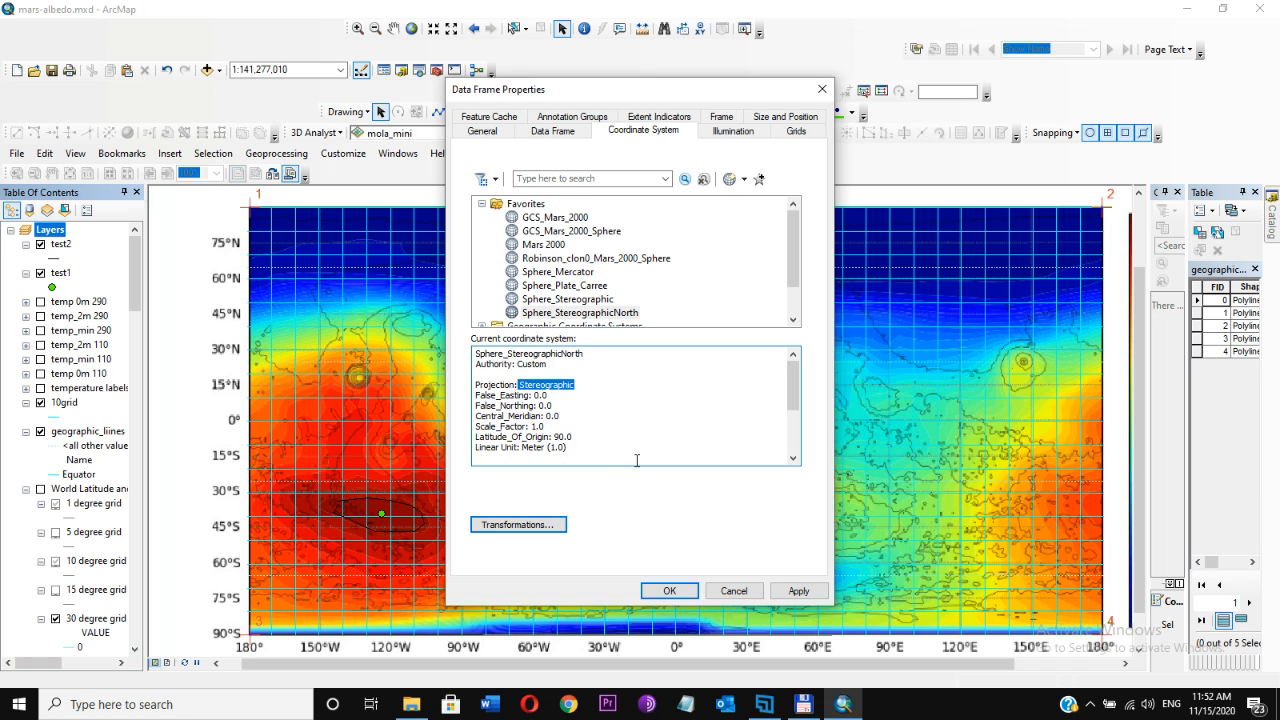
left_click_drag(476, 437, 553, 442)
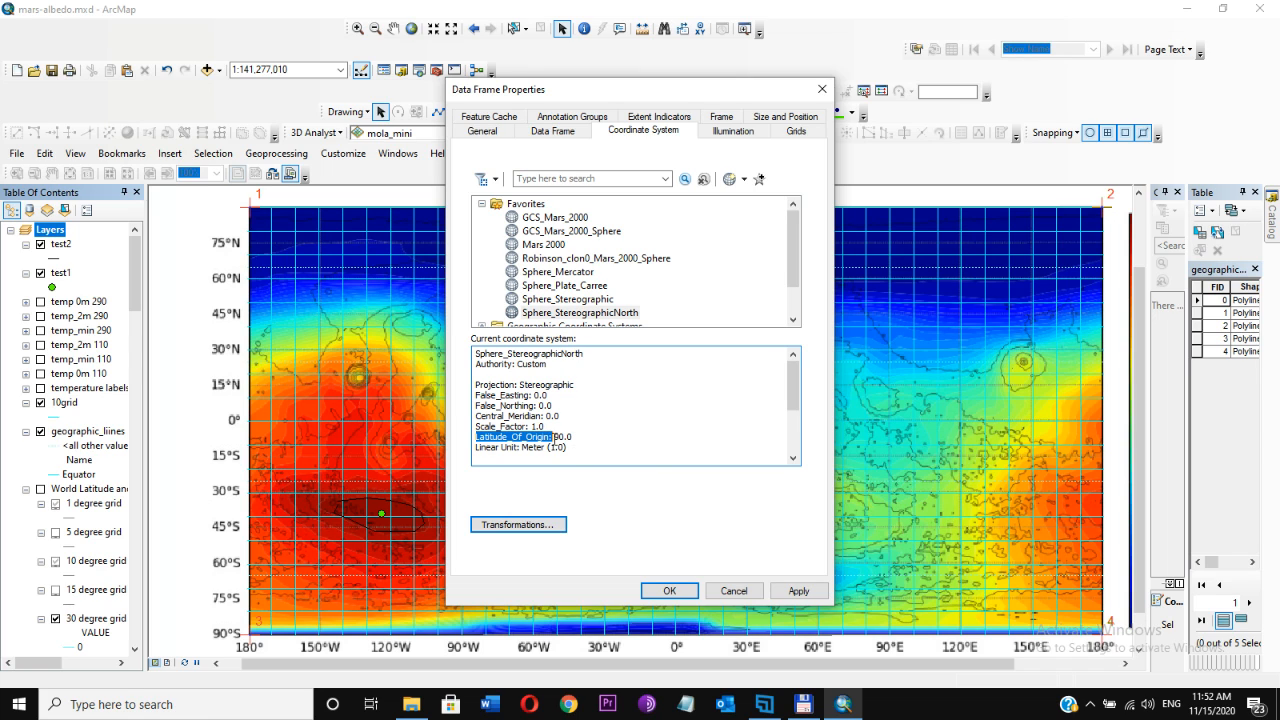
double_click(560, 437)
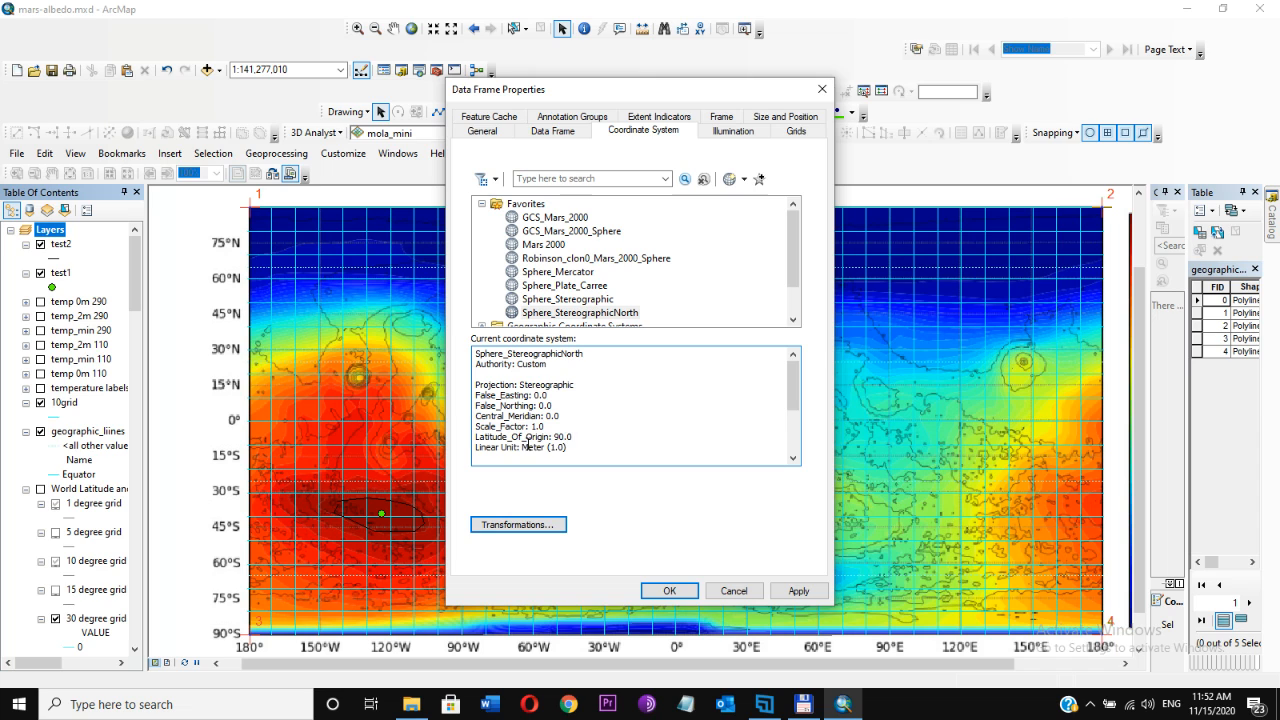
double_click(524, 447)
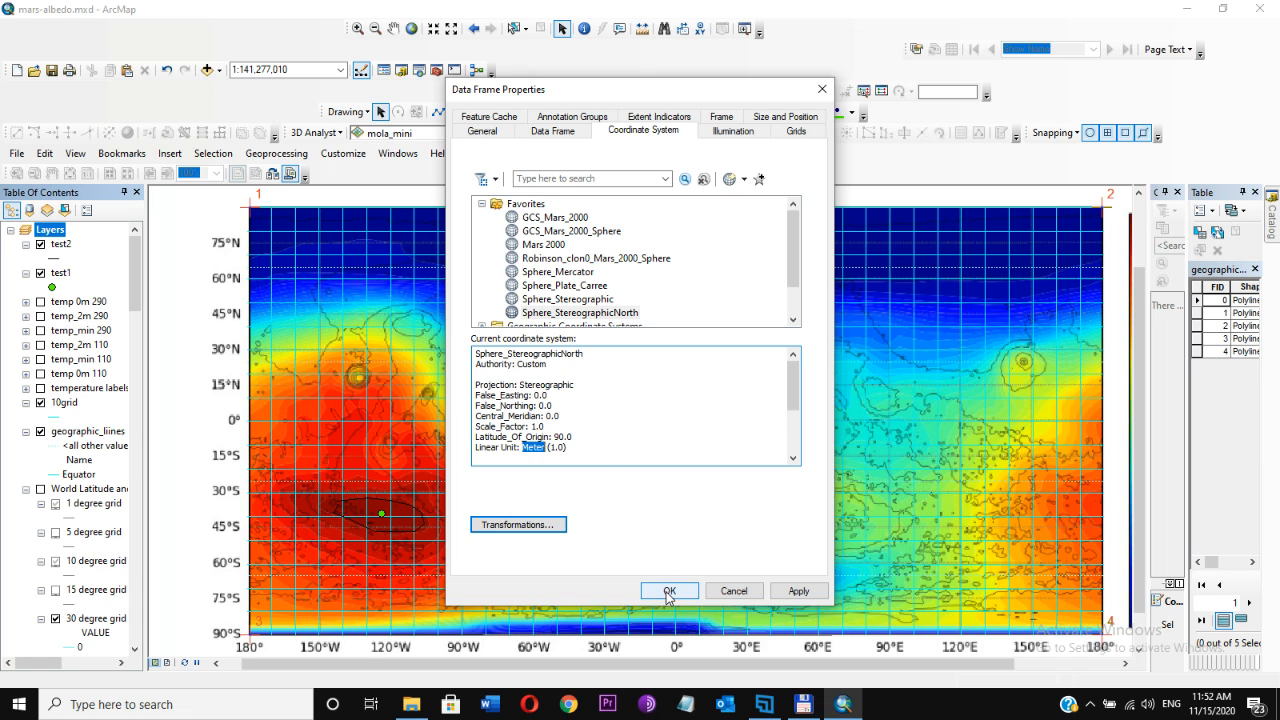
left_click(669, 591)
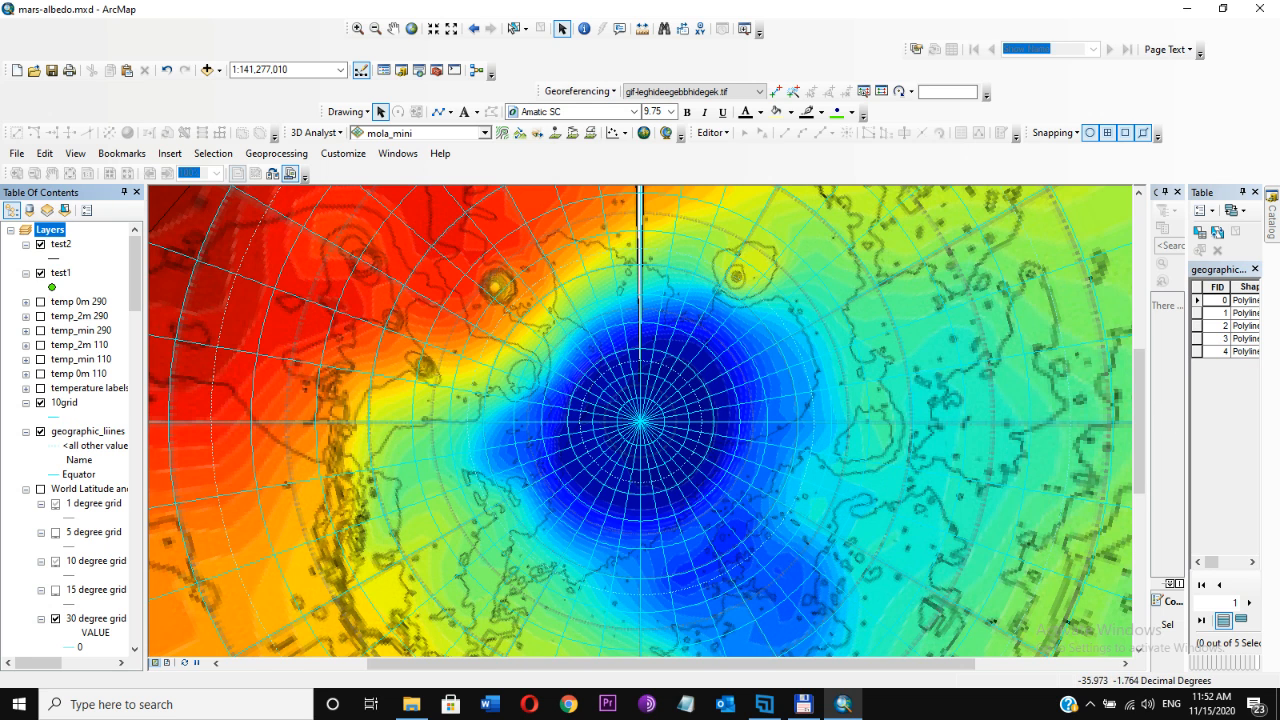
Add the raster picture2.jpg from the Pictures folder to the map.
left_click_drag(441, 665, 362, 668)
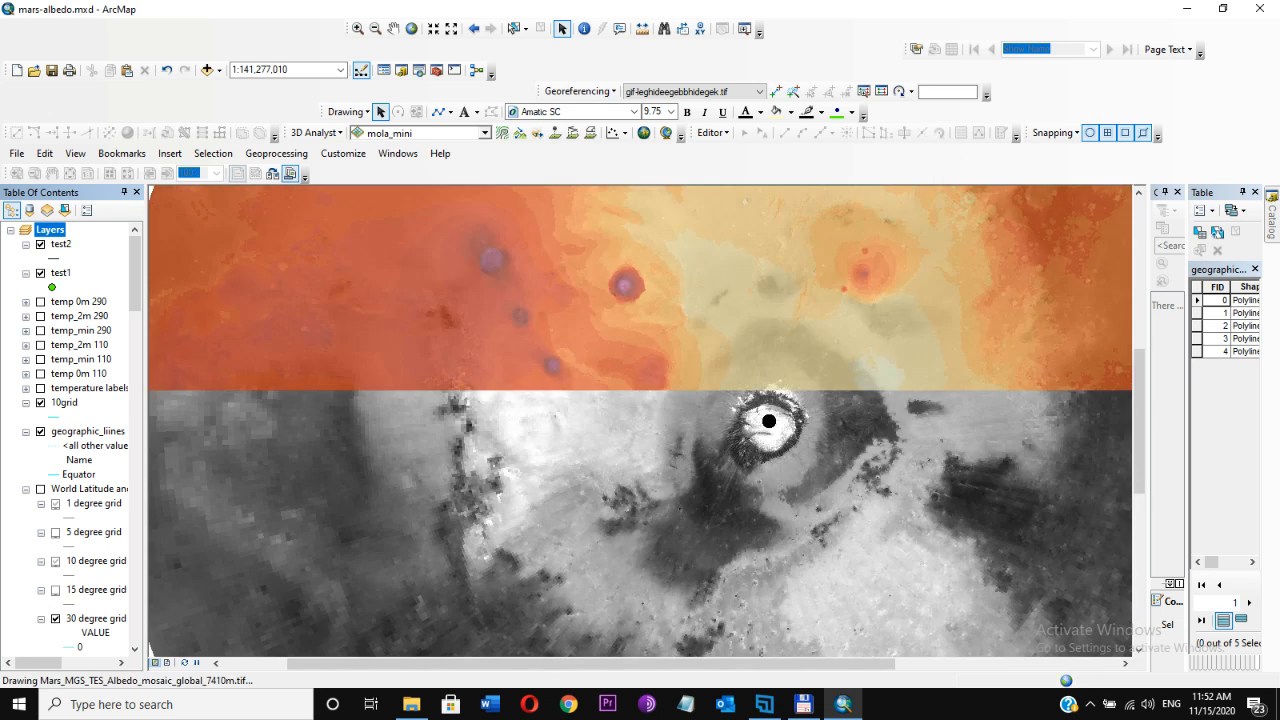
left_click_drag(1139, 420, 1139, 345)
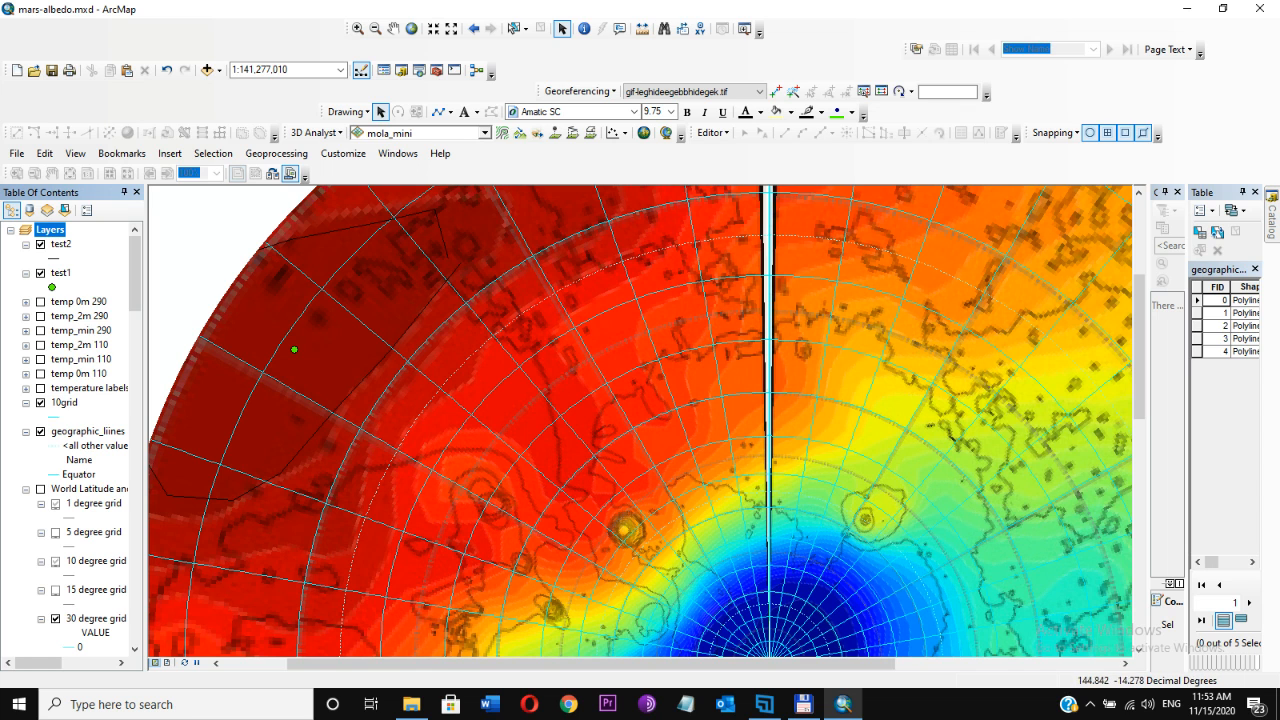
left_click_drag(1138, 392, 1104, 467)
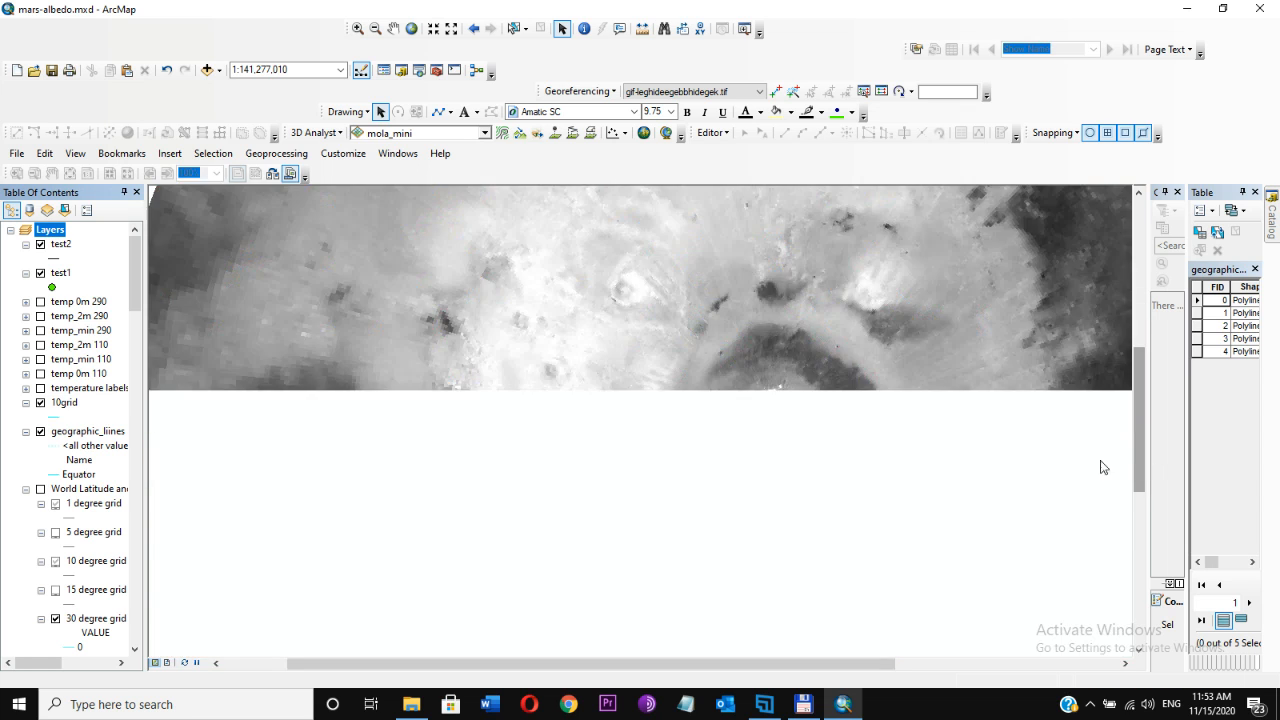
right_click(52, 231)
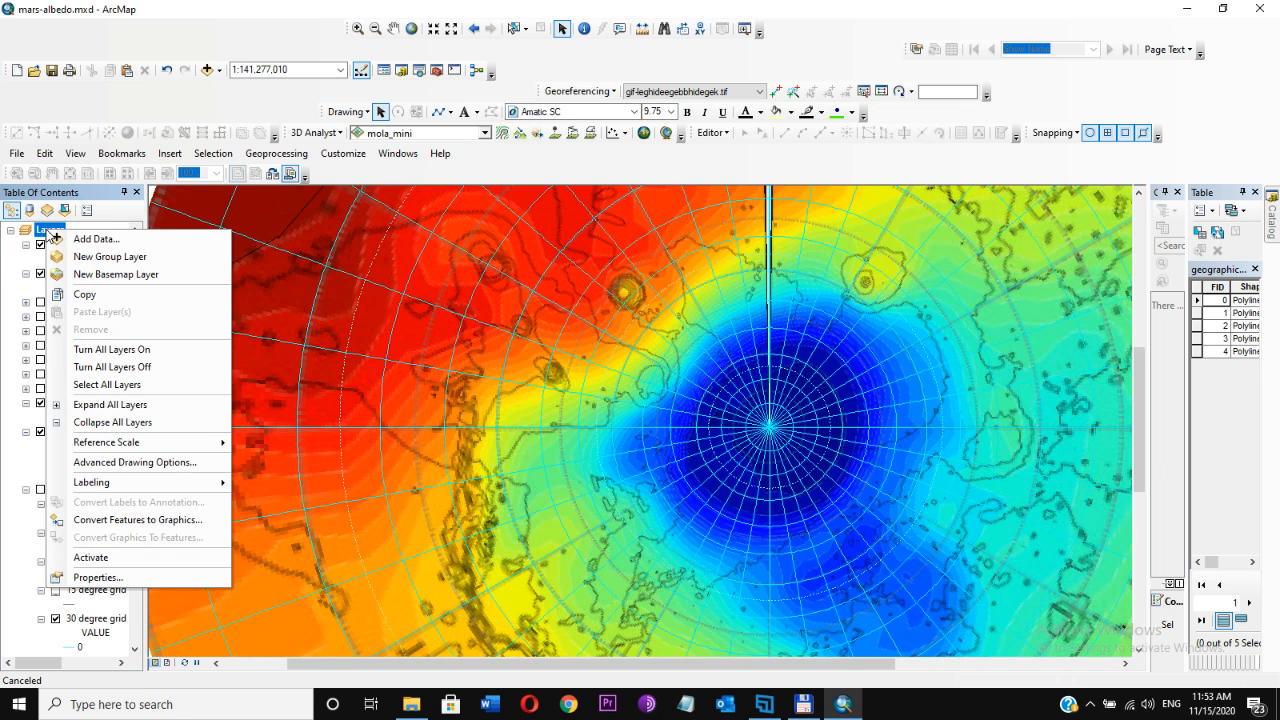
left_click(56, 239)
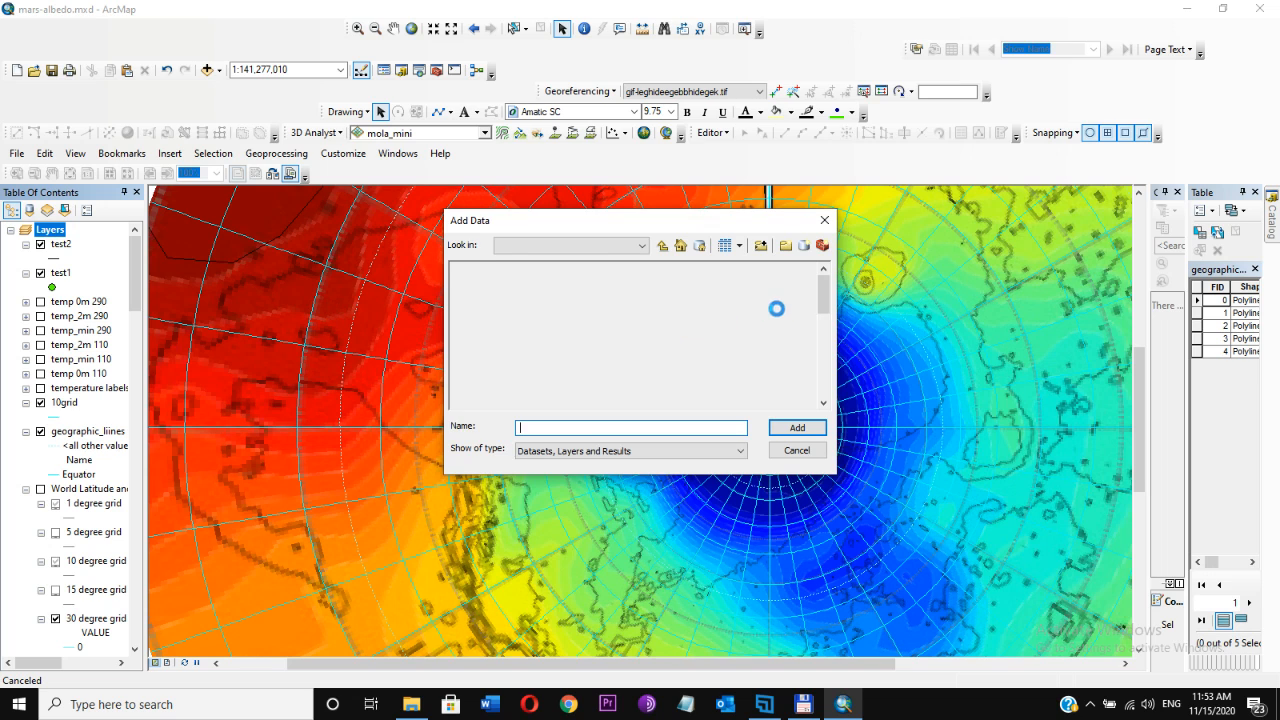
left_click_drag(824, 305, 824, 378)
left_click(465, 350)
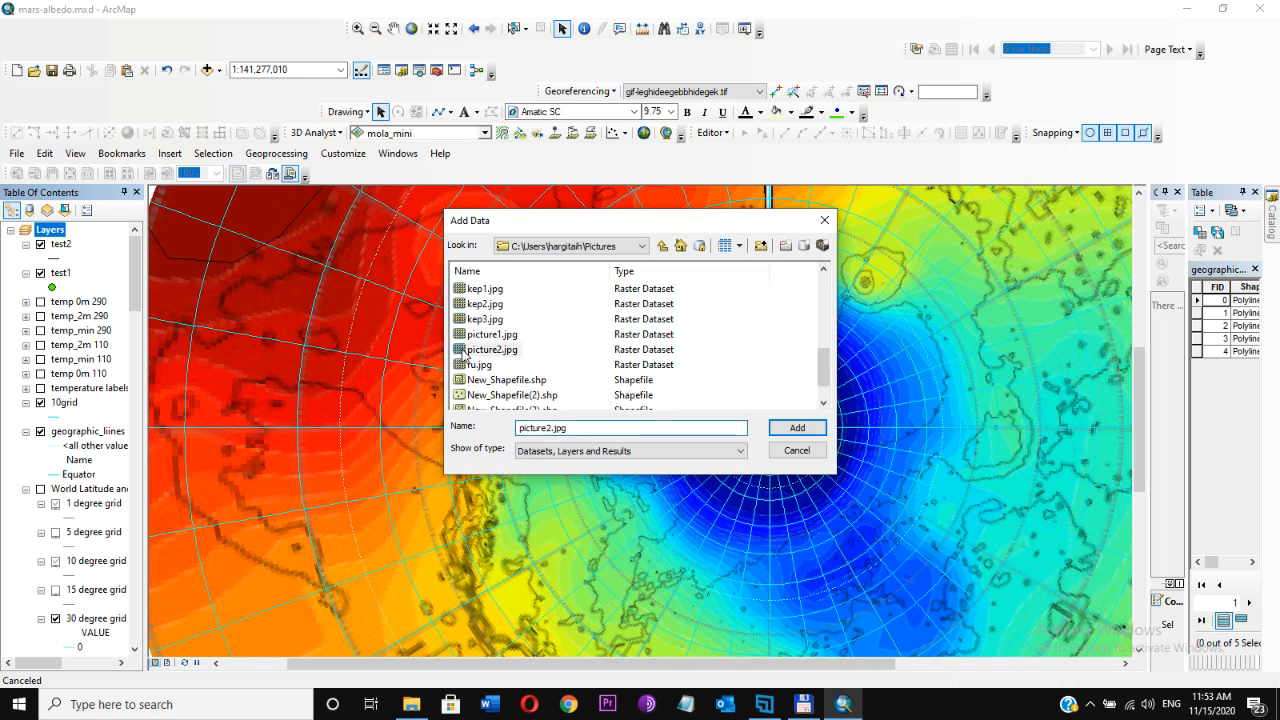
left_click(797, 427)
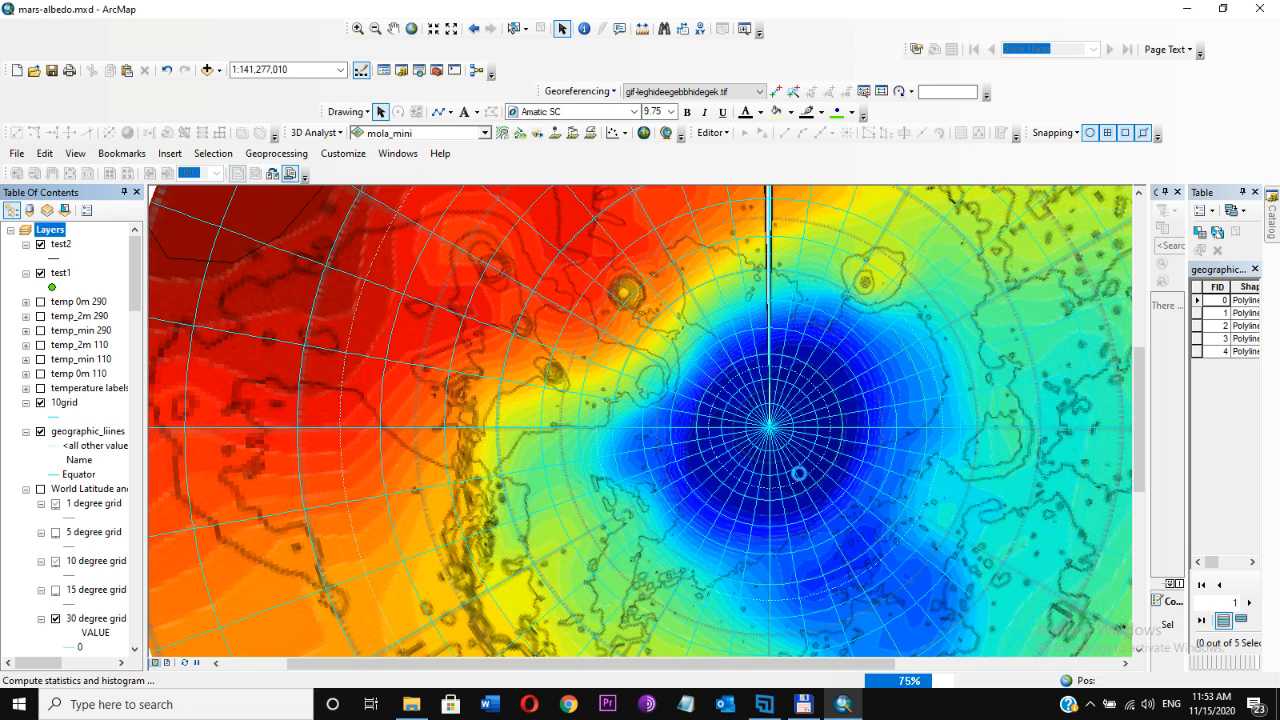
left_click(749, 423)
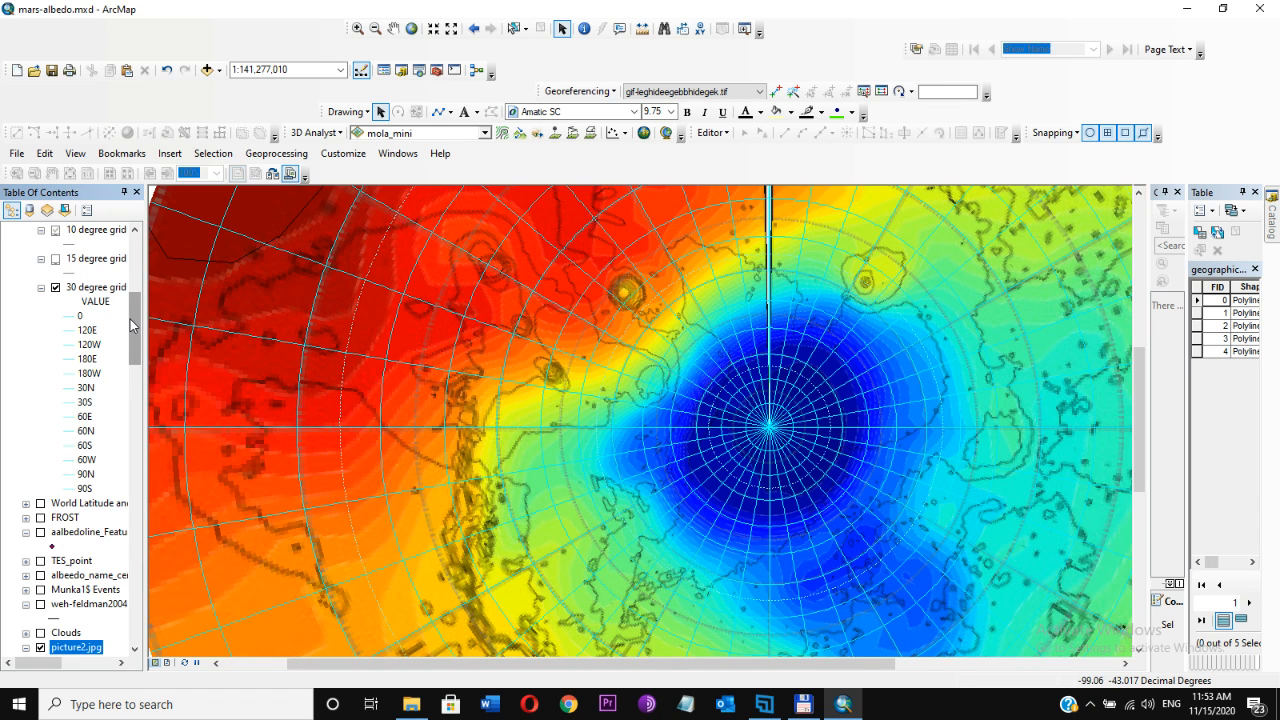
Show the full extent of picture2.jpg and make it the active raster for georeferencing.
scroll(136, 340, "down", 5)
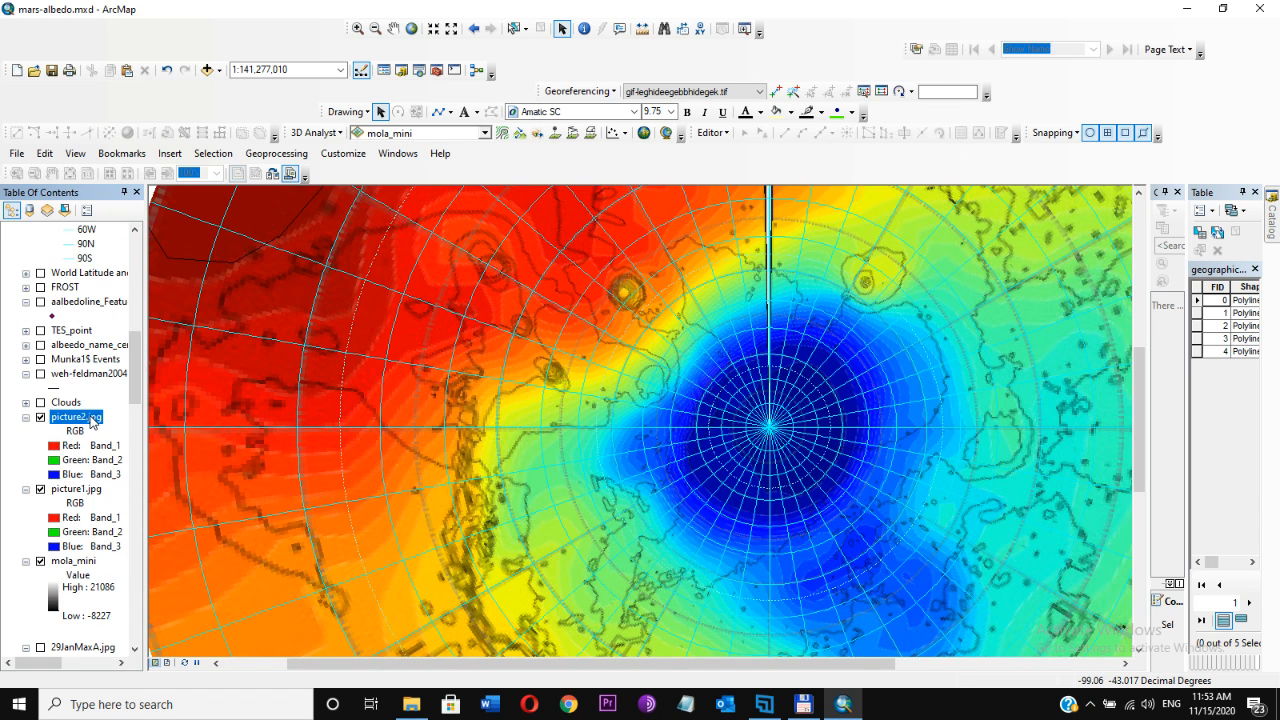
right_click(92, 420)
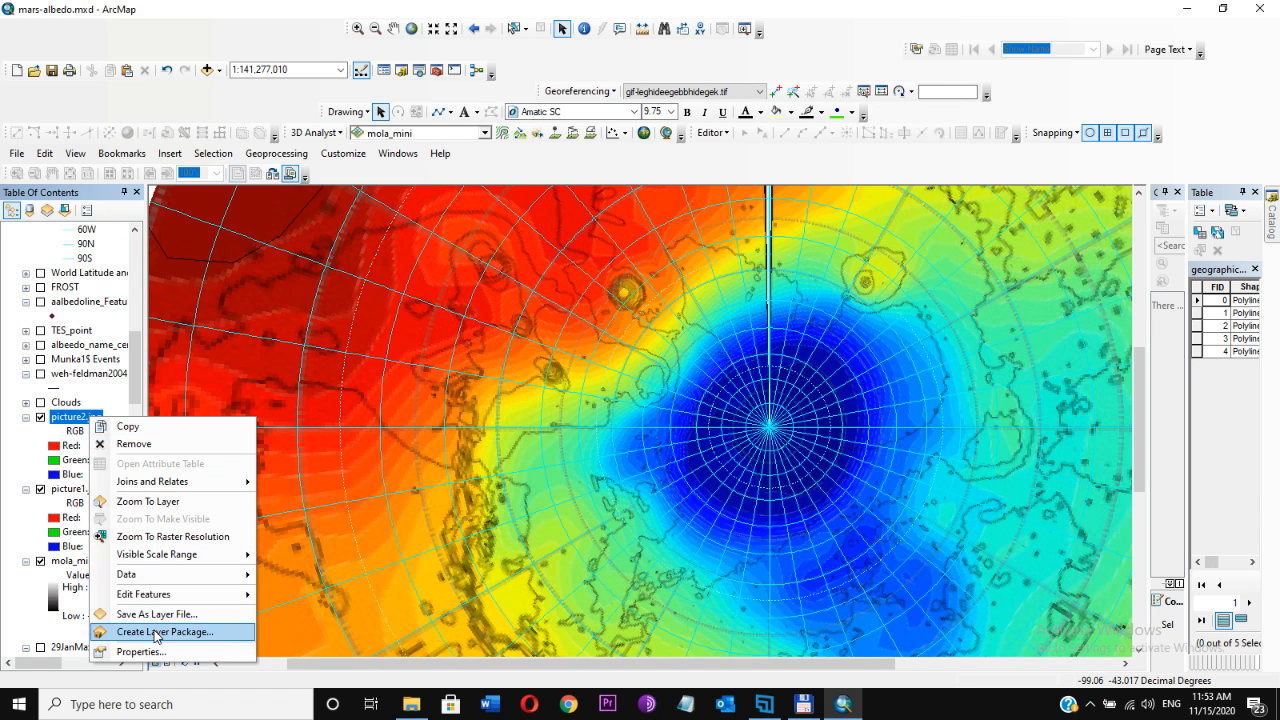
left_click(159, 507)
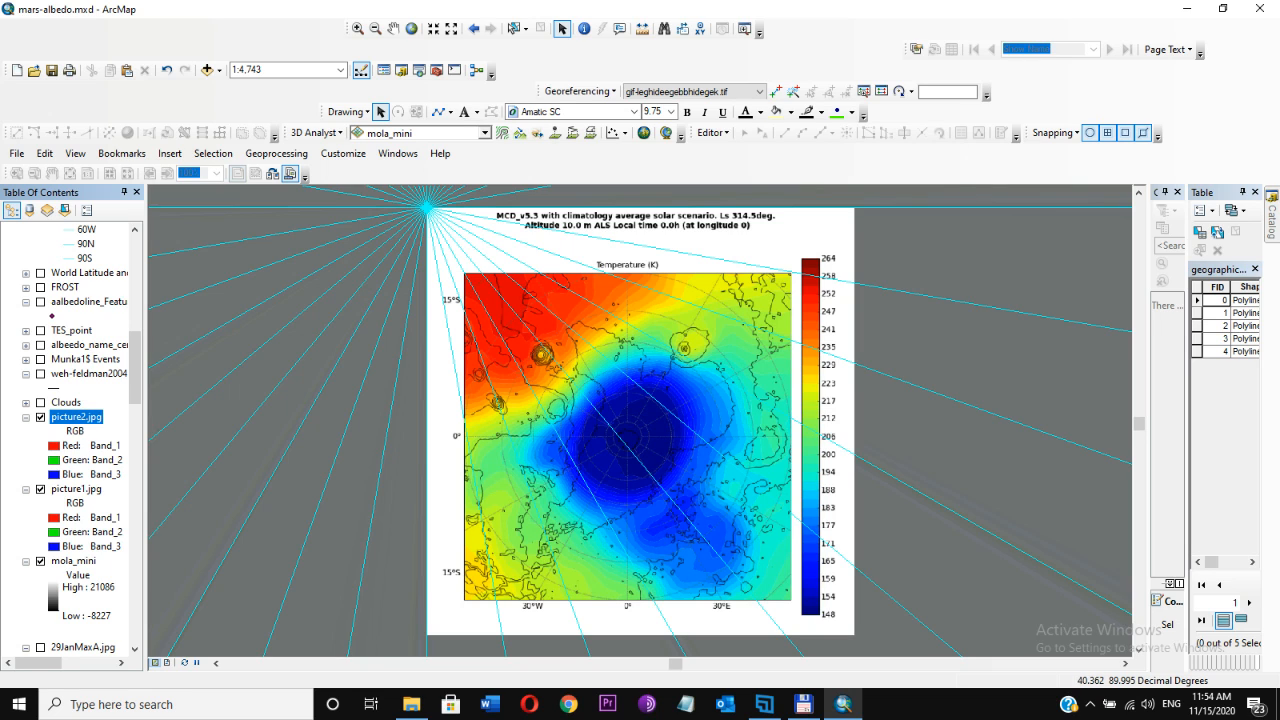
left_click(727, 91)
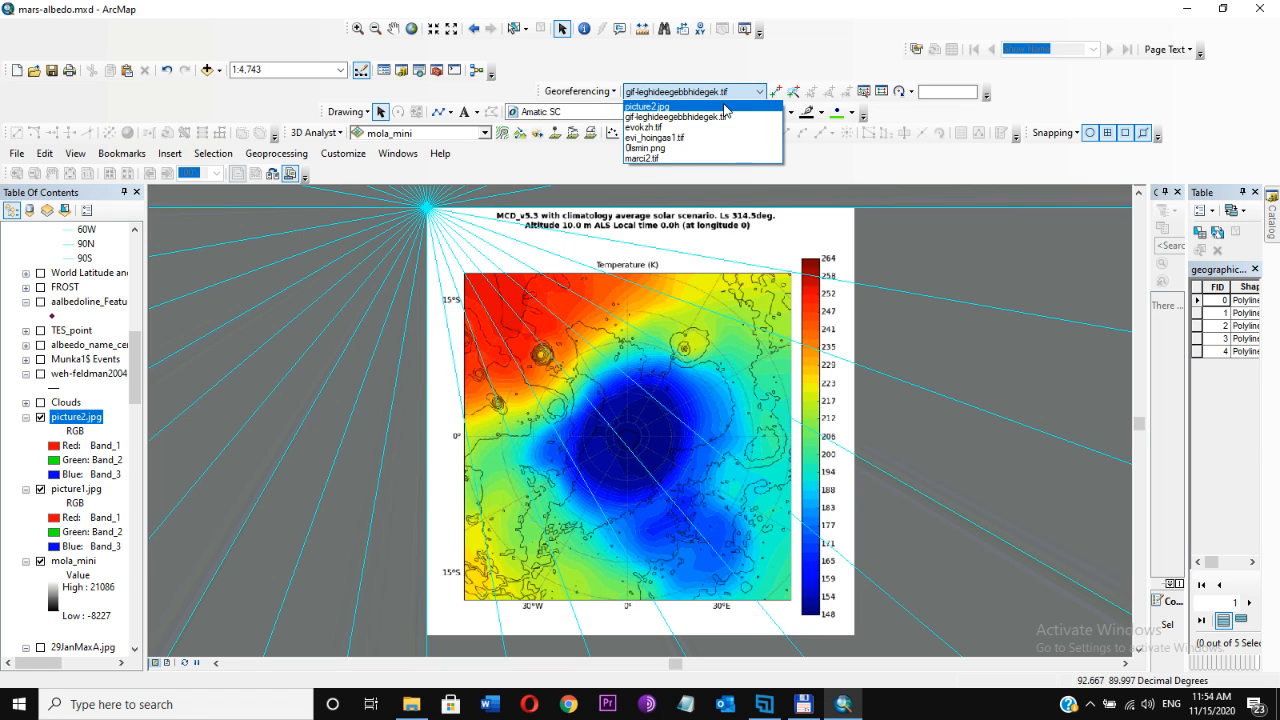
left_click(726, 106)
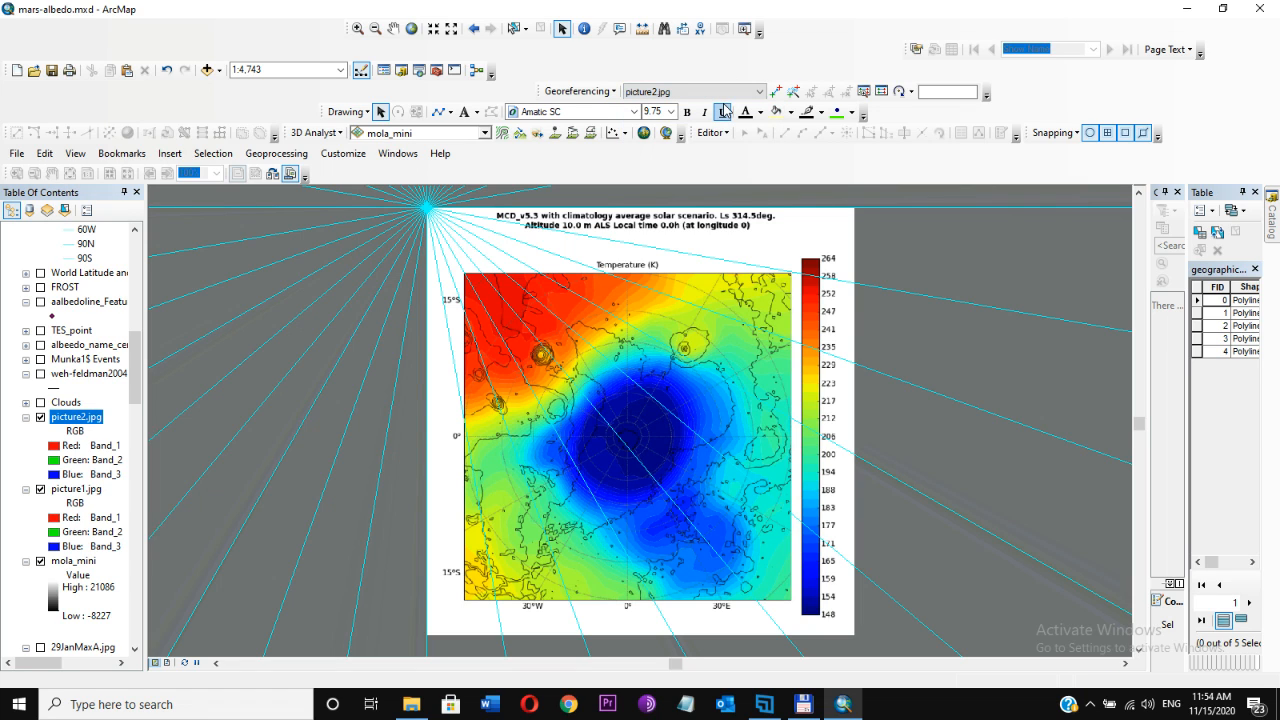
Start the first control point of picture2.jpg at the north pole, where the picture's meridians converge.
left_click(775, 92)
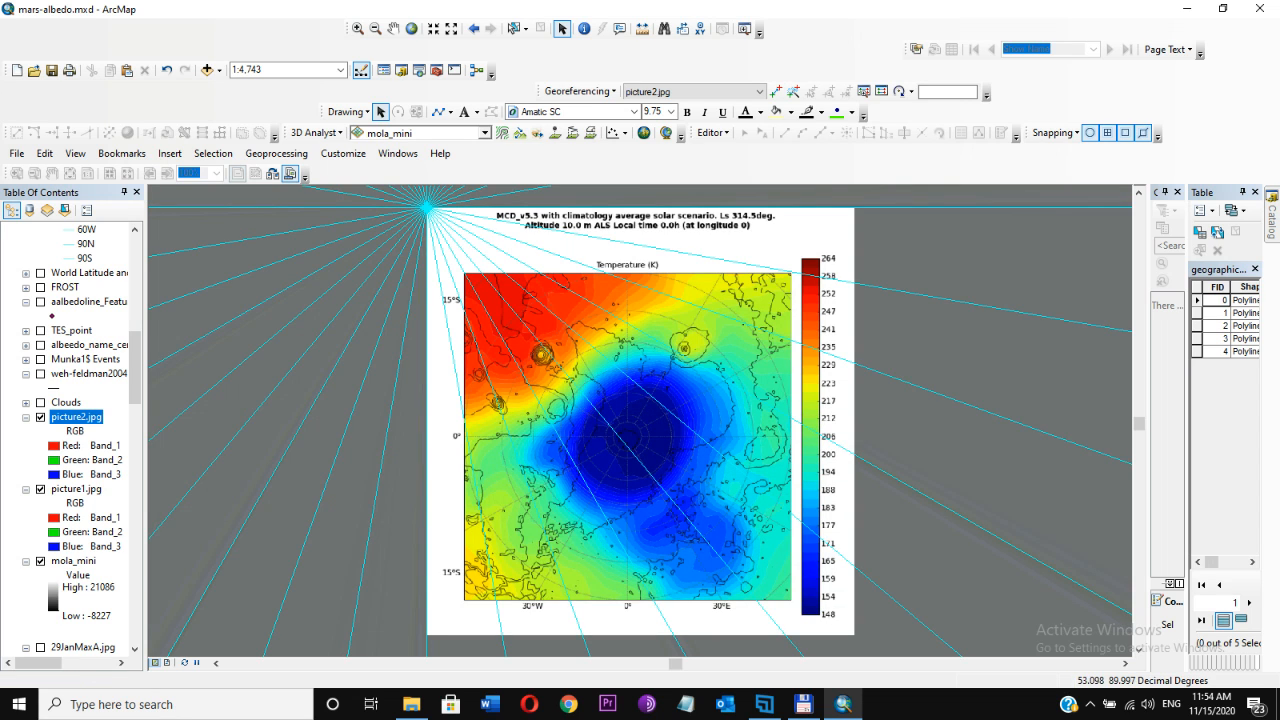
left_click(777, 91)
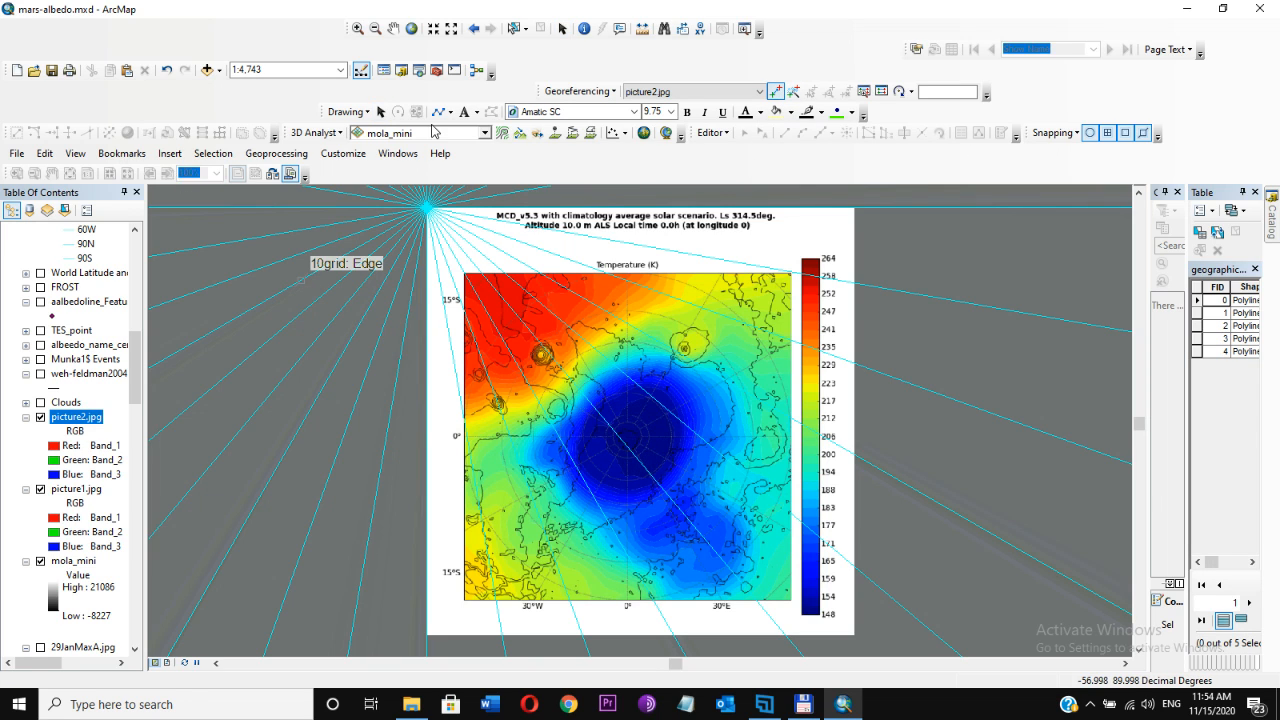
left_click(357, 28)
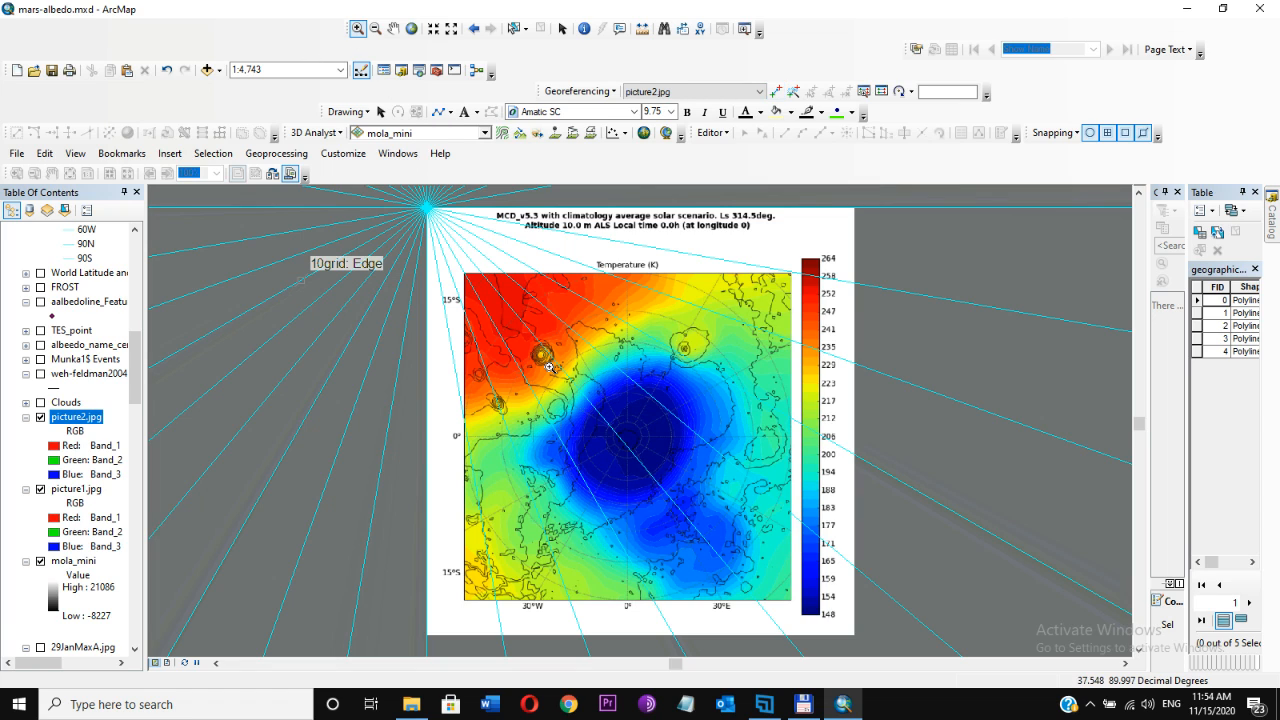
left_click_drag(610, 416, 675, 481)
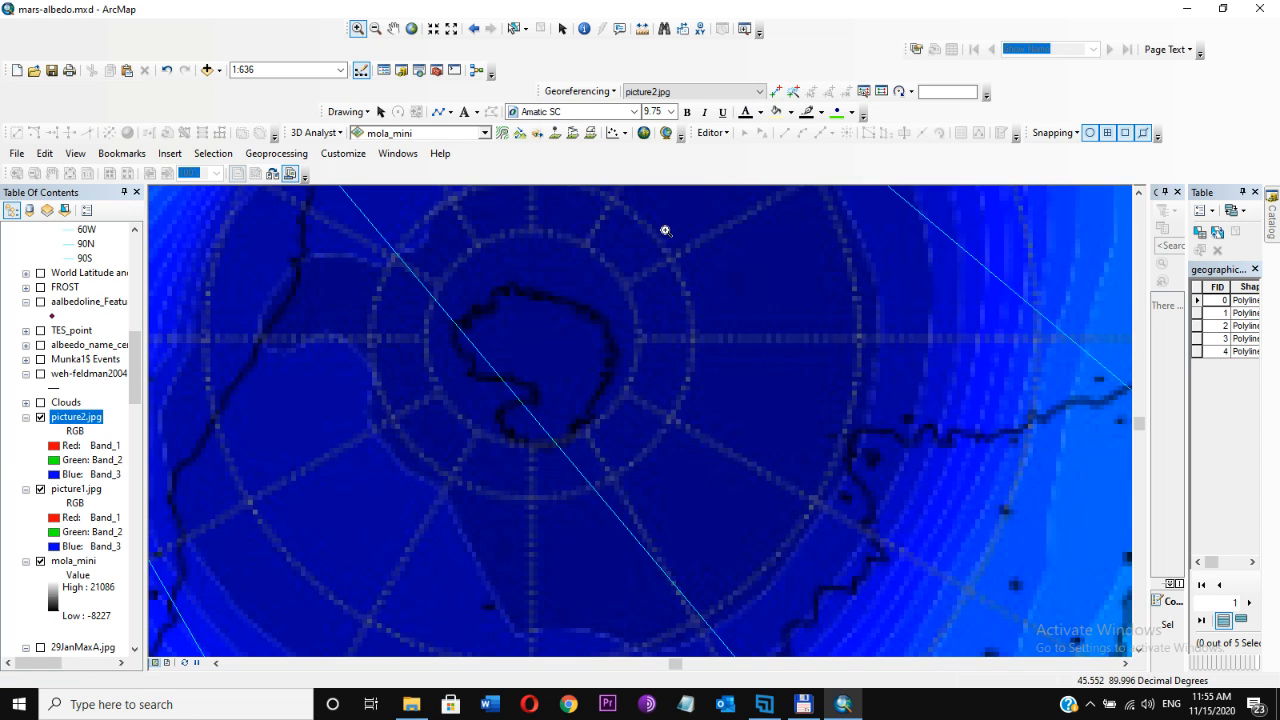
left_click(776, 91)
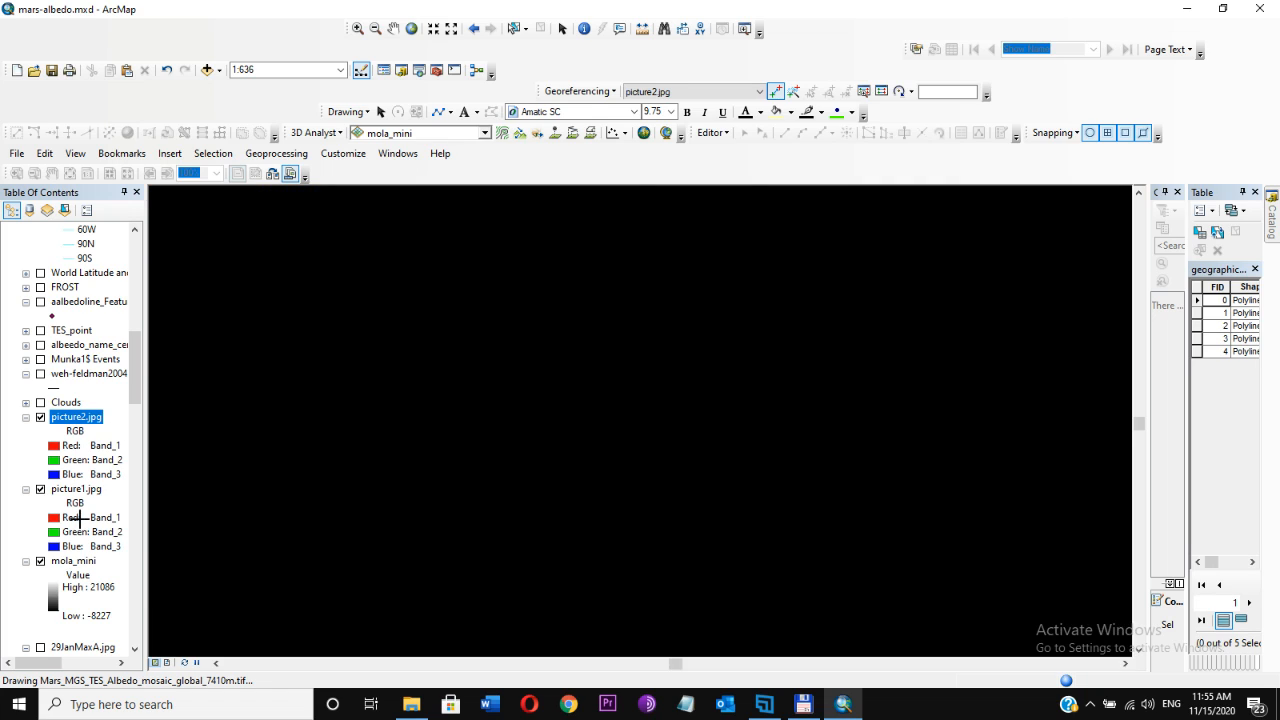
Go to the mola_mini extent and link the control point to the 10grid endpoint at the north pole.
right_click(74, 562)
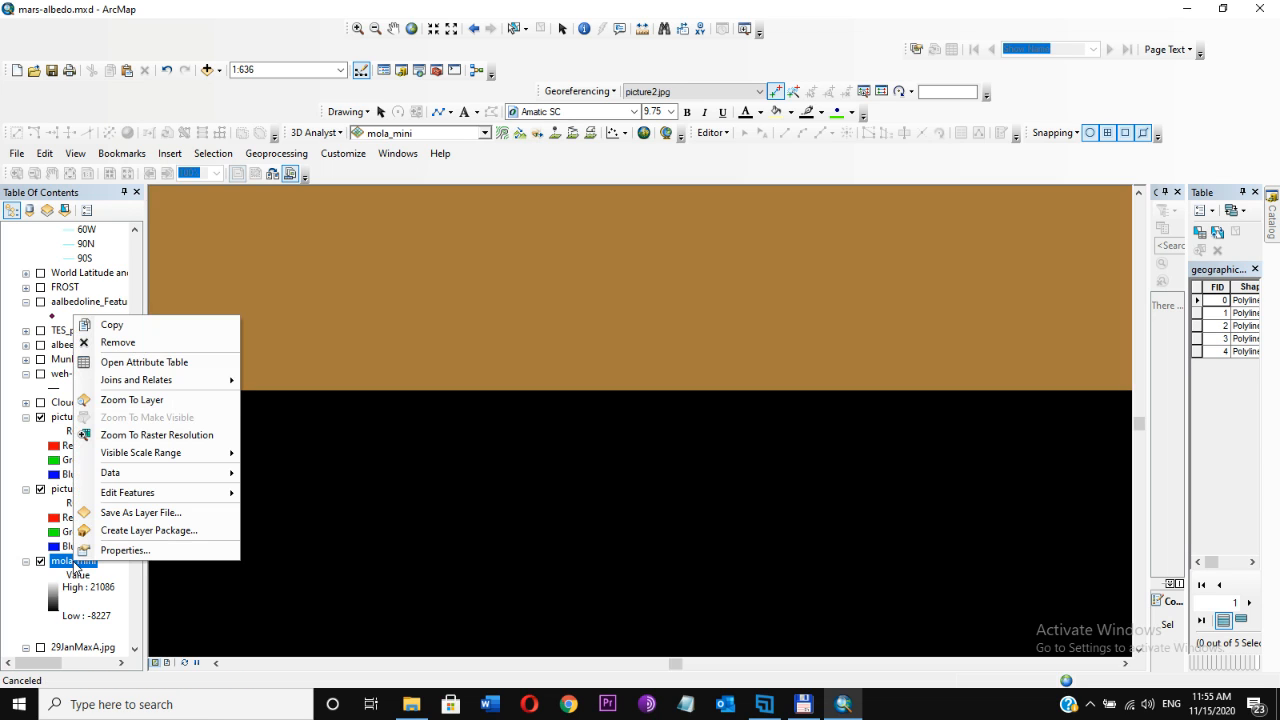
left_click(147, 400)
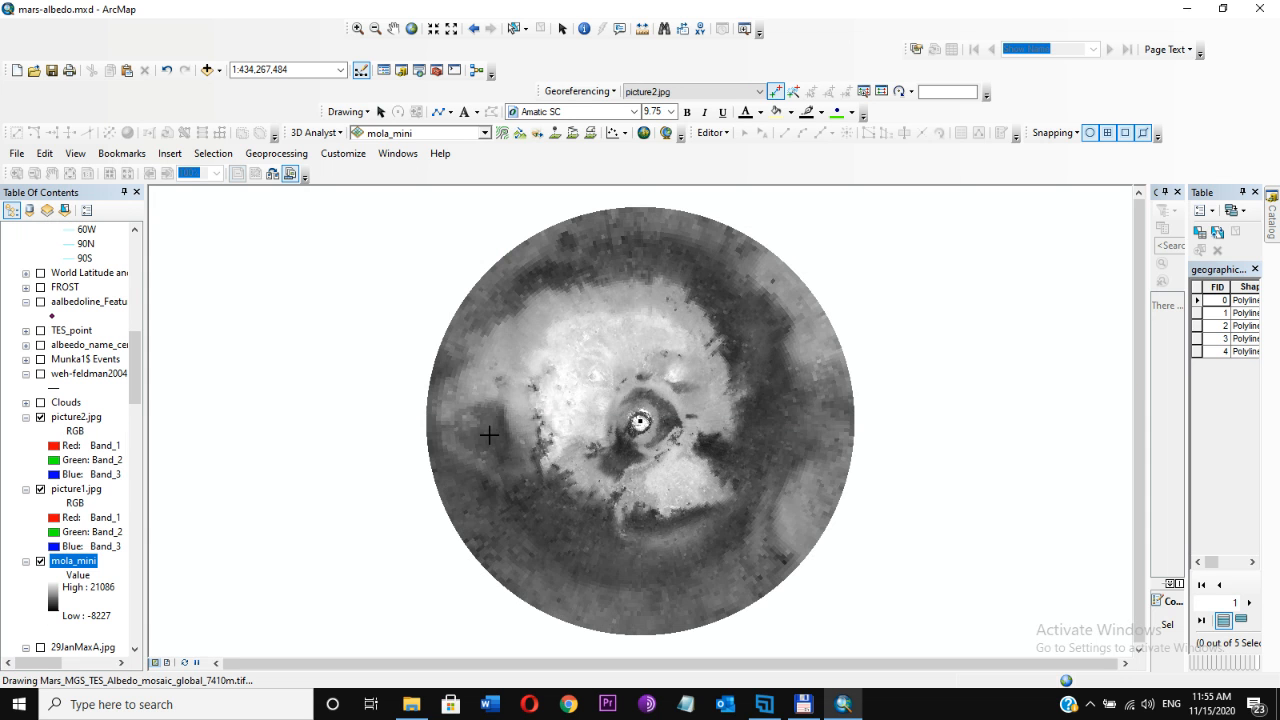
left_click(358, 29)
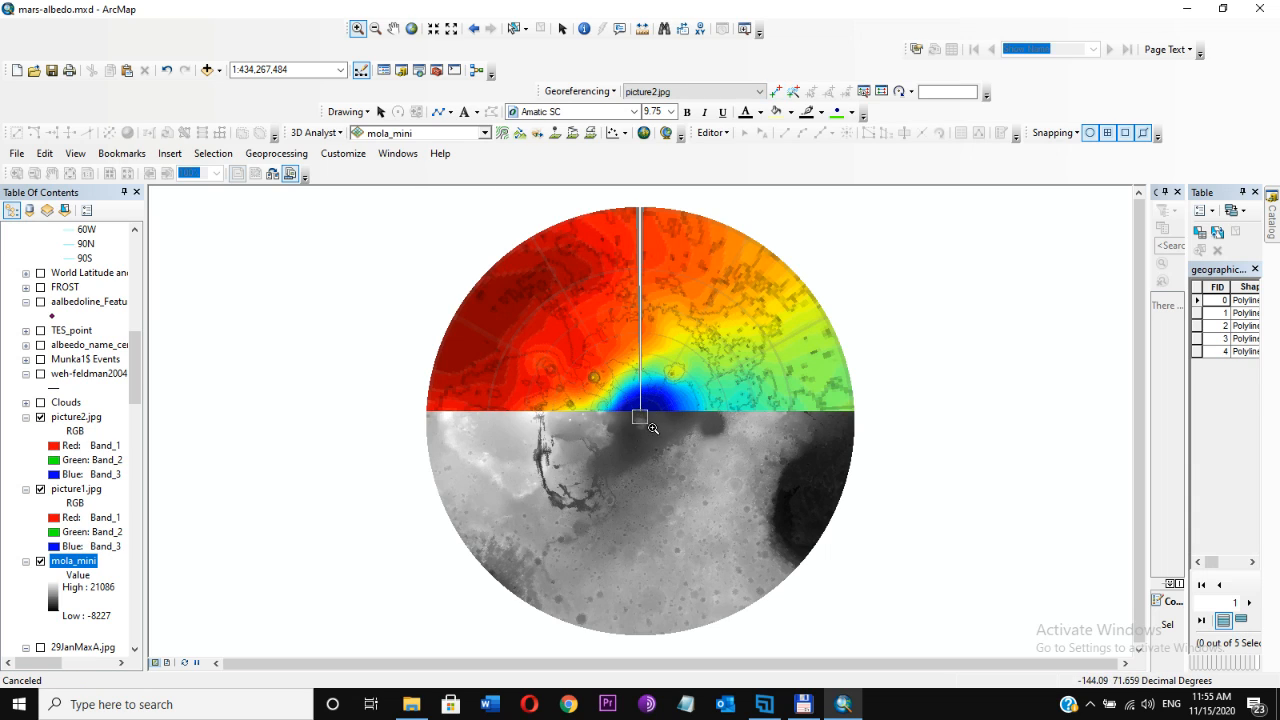
left_click(659, 435)
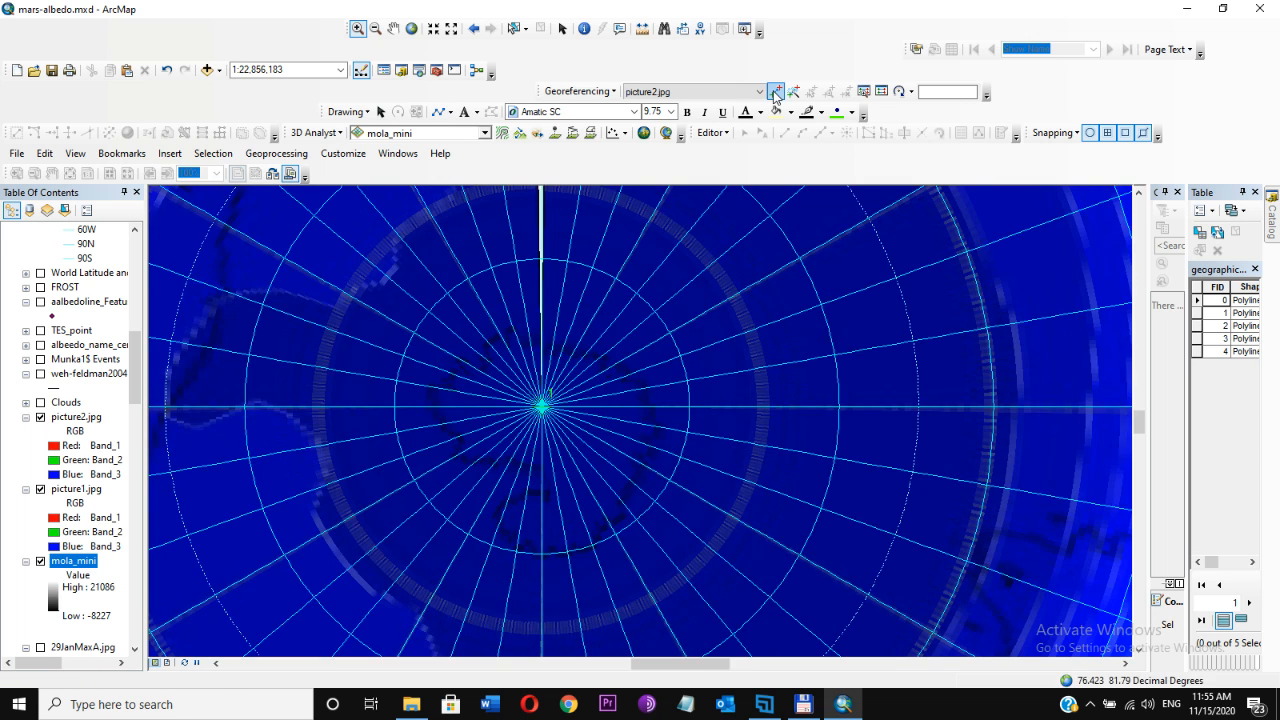
left_click(775, 91)
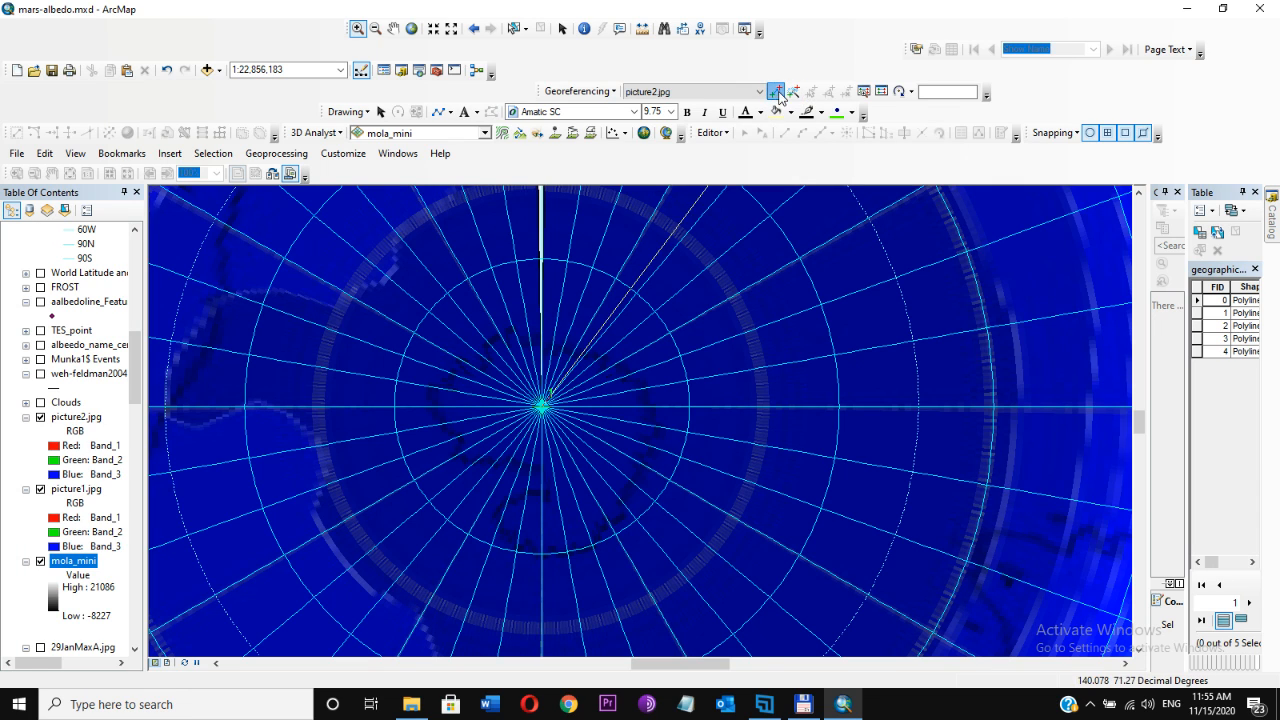
left_click(541, 406)
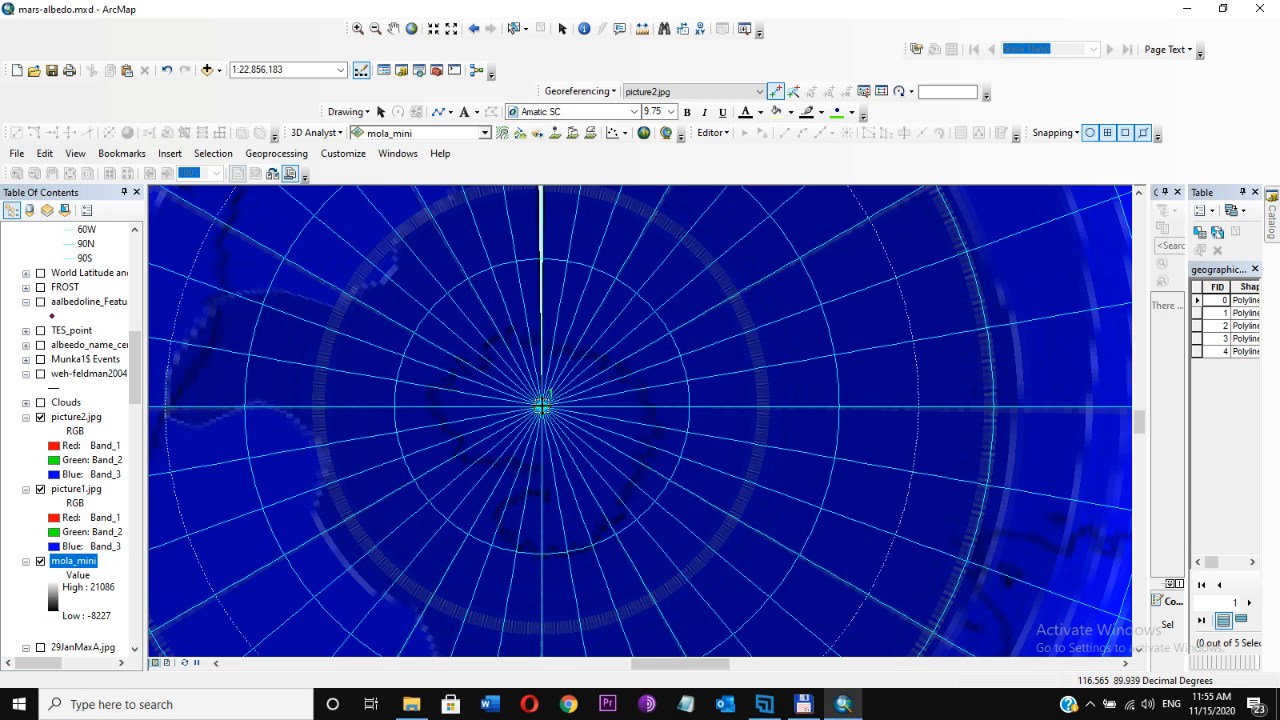
left_click(541, 406)
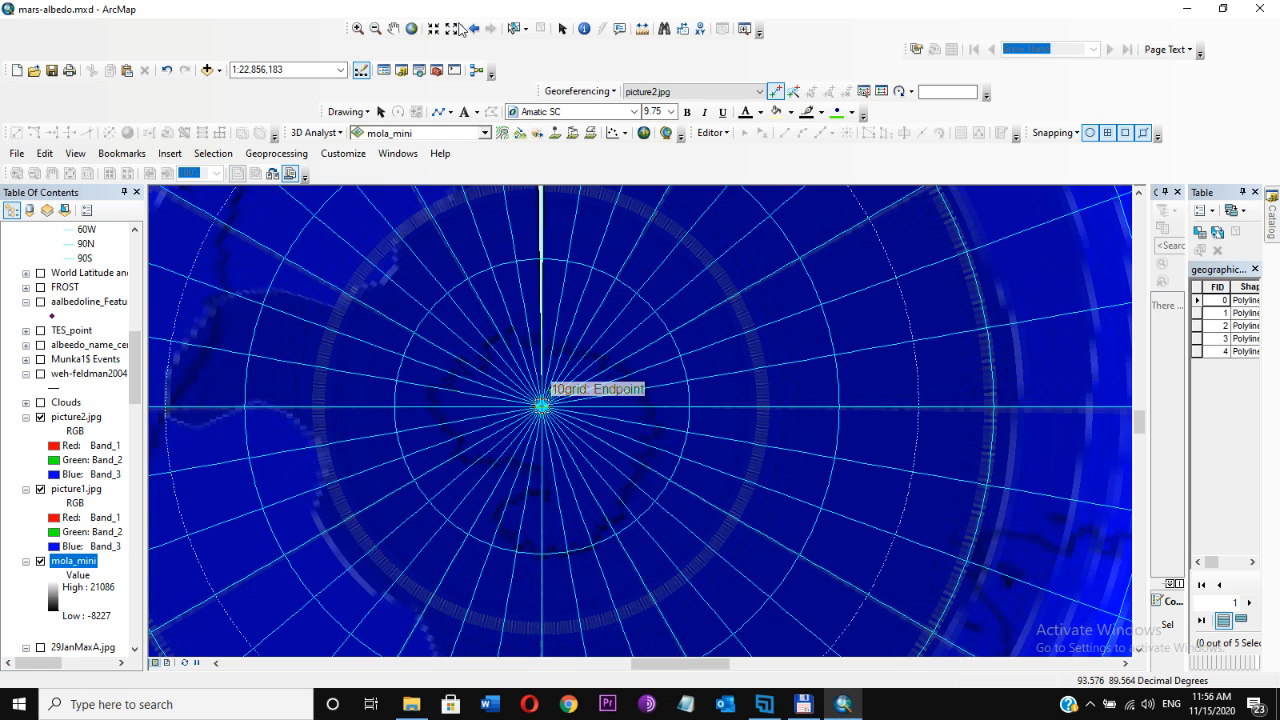
Try to place the control point of picture2.jpg exactly on the 10grid endpoint at the north pole.
left_click(357, 28)
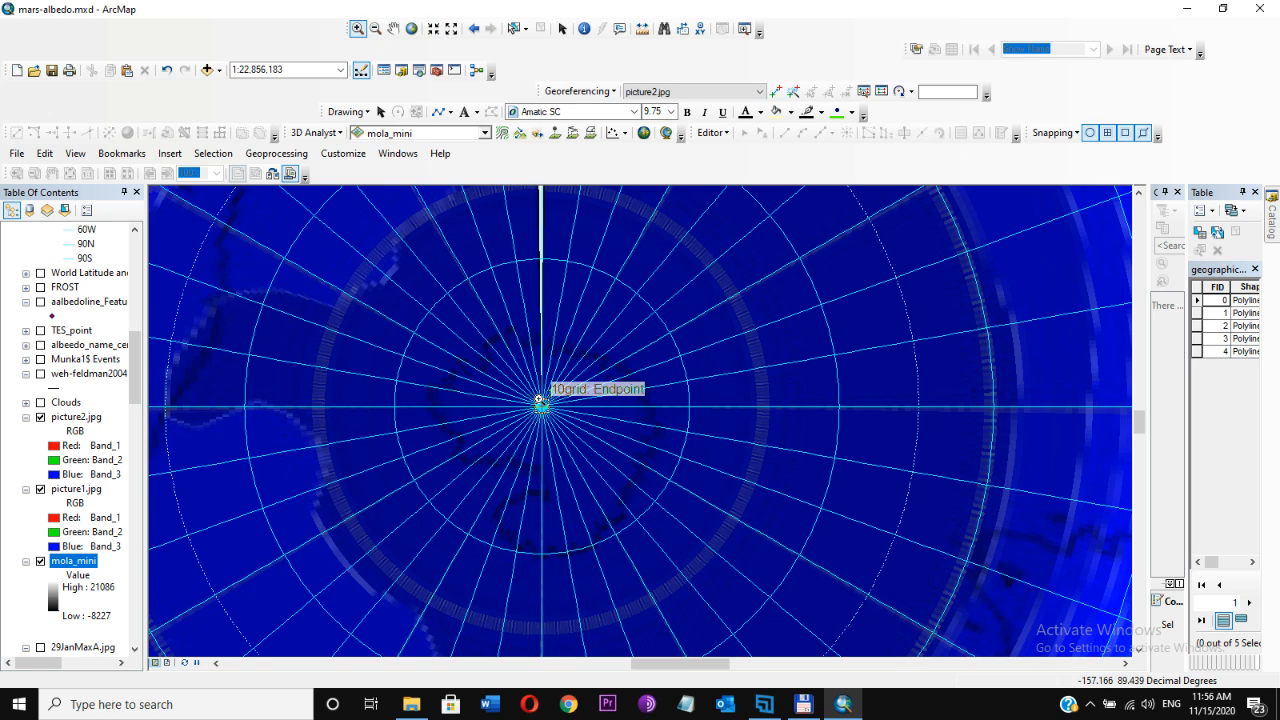
left_click(557, 423)
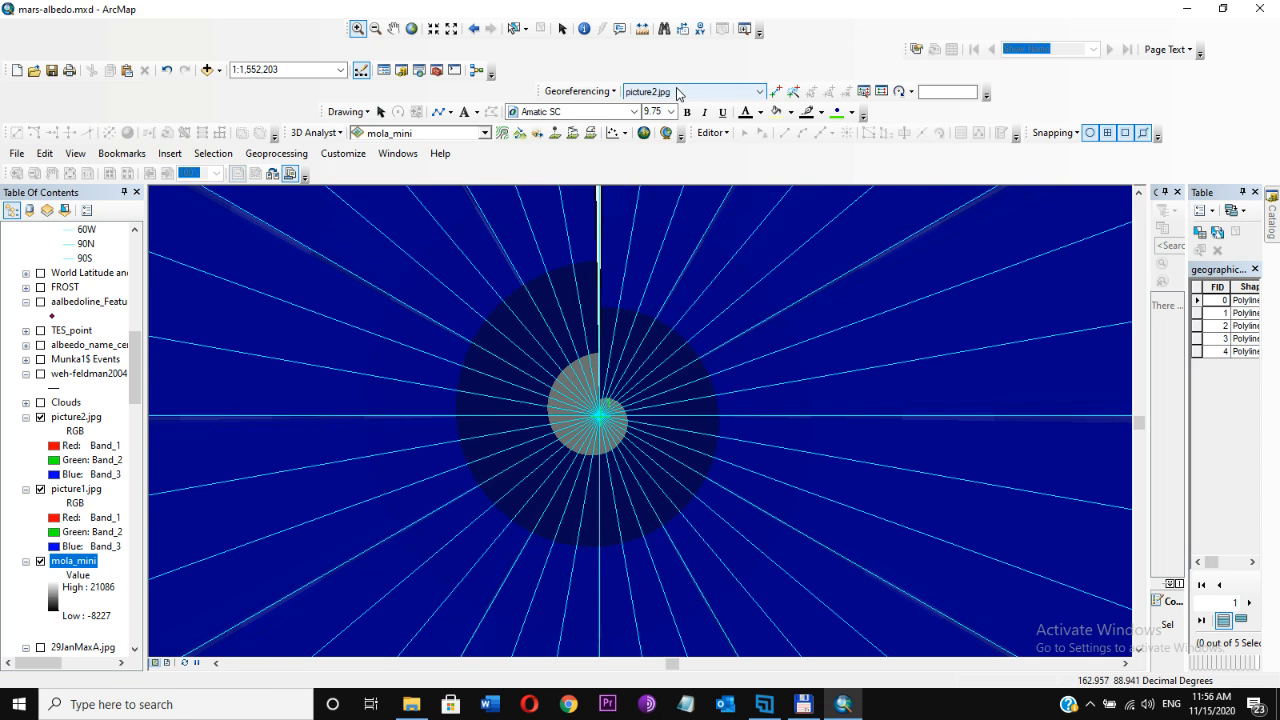
left_click(775, 91)
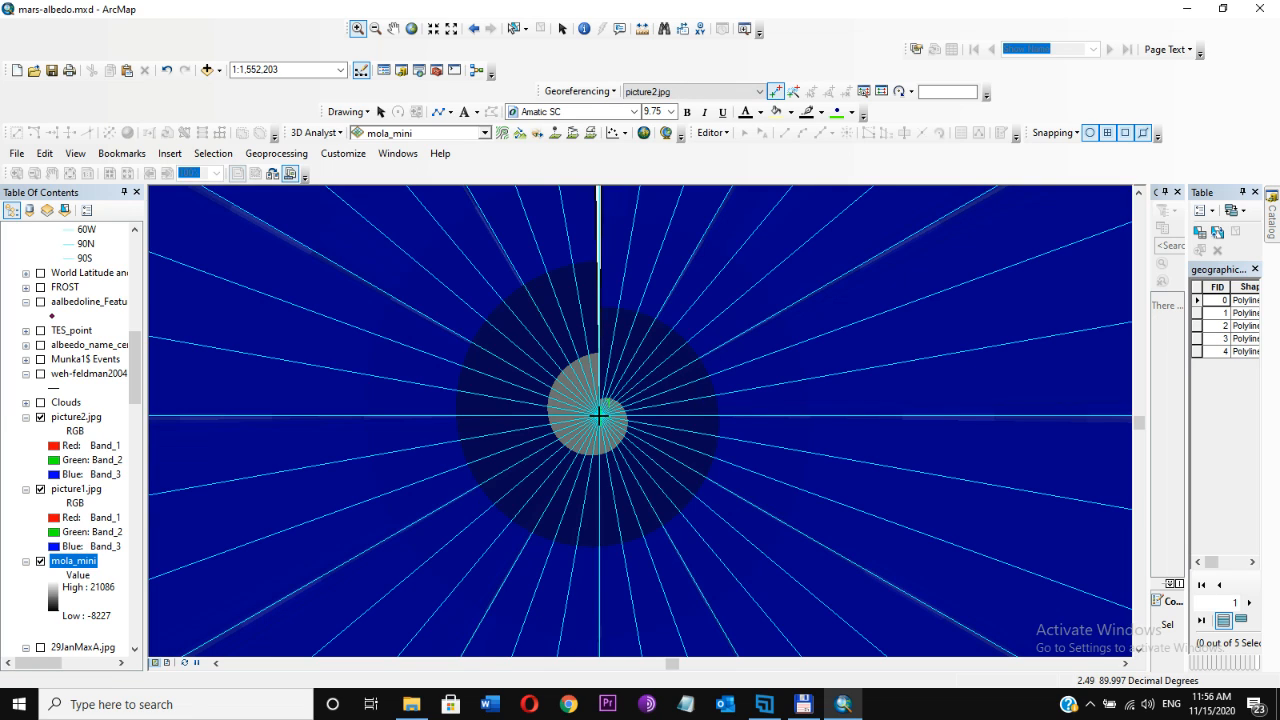
left_click(598, 414)
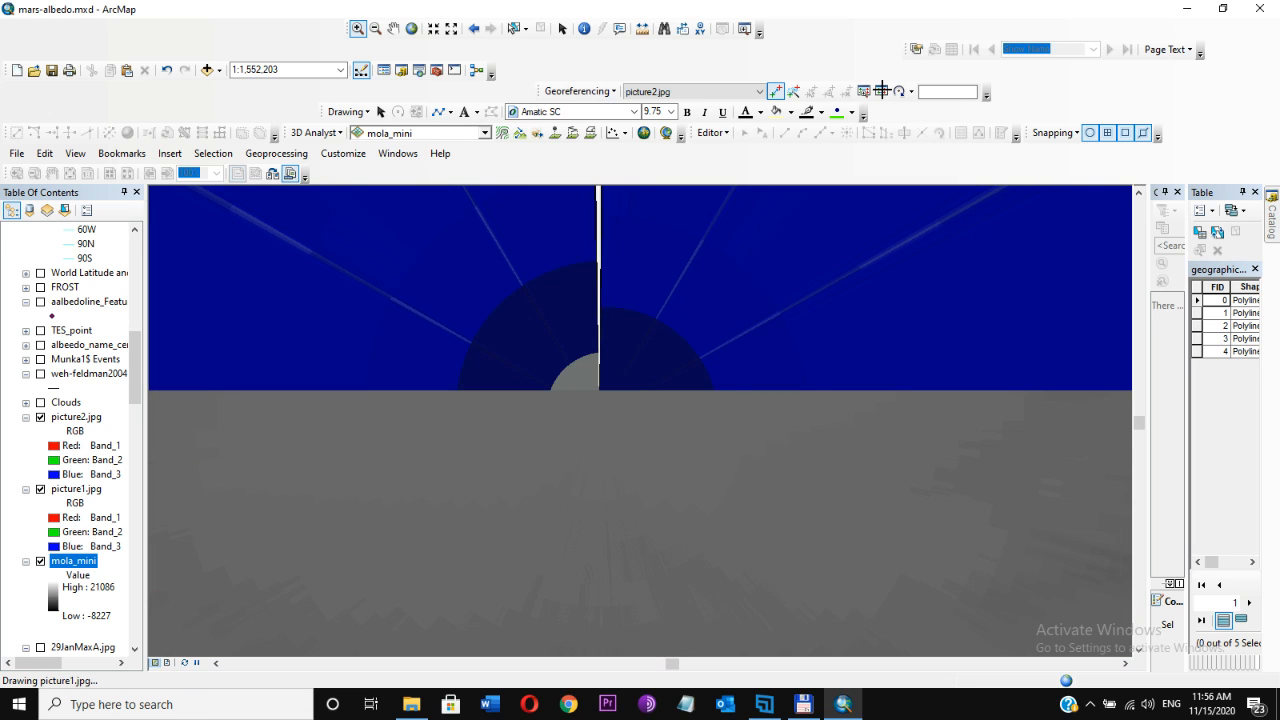
Try setting the X source of link 1 to 0 in the link table, and undo the change.
left_click(881, 91)
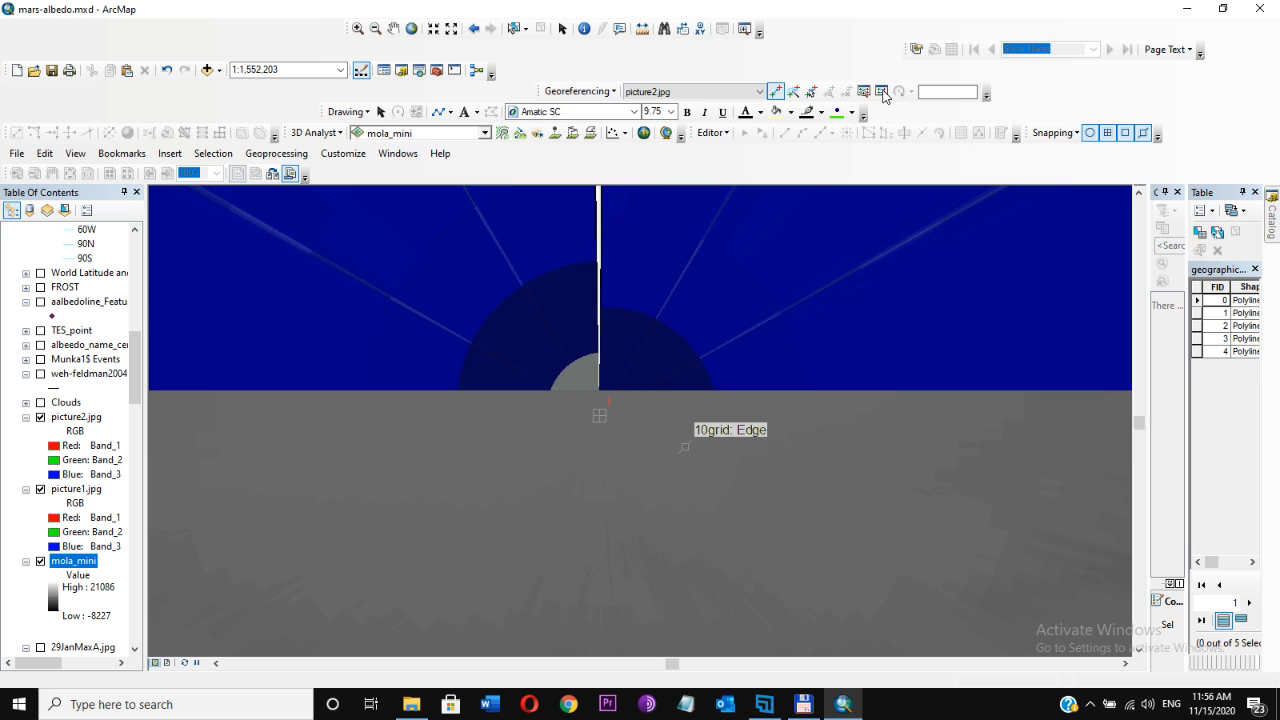
left_click(881, 91)
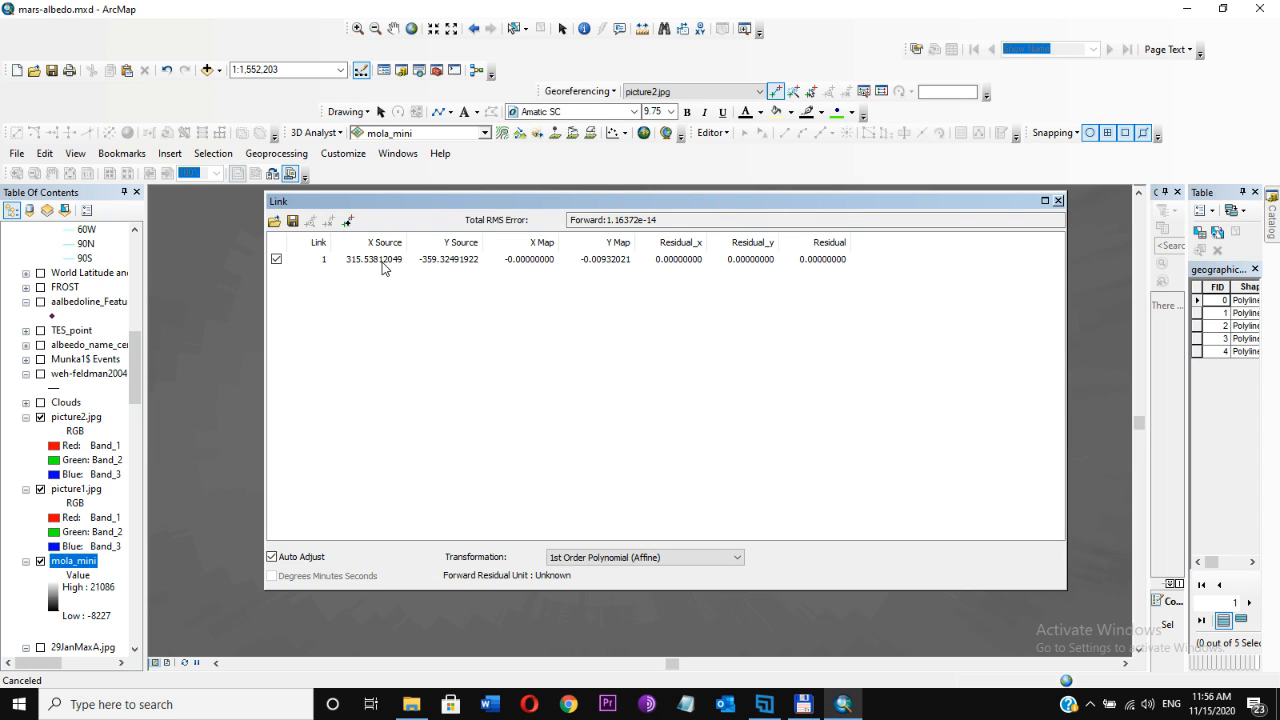
left_click(382, 266)
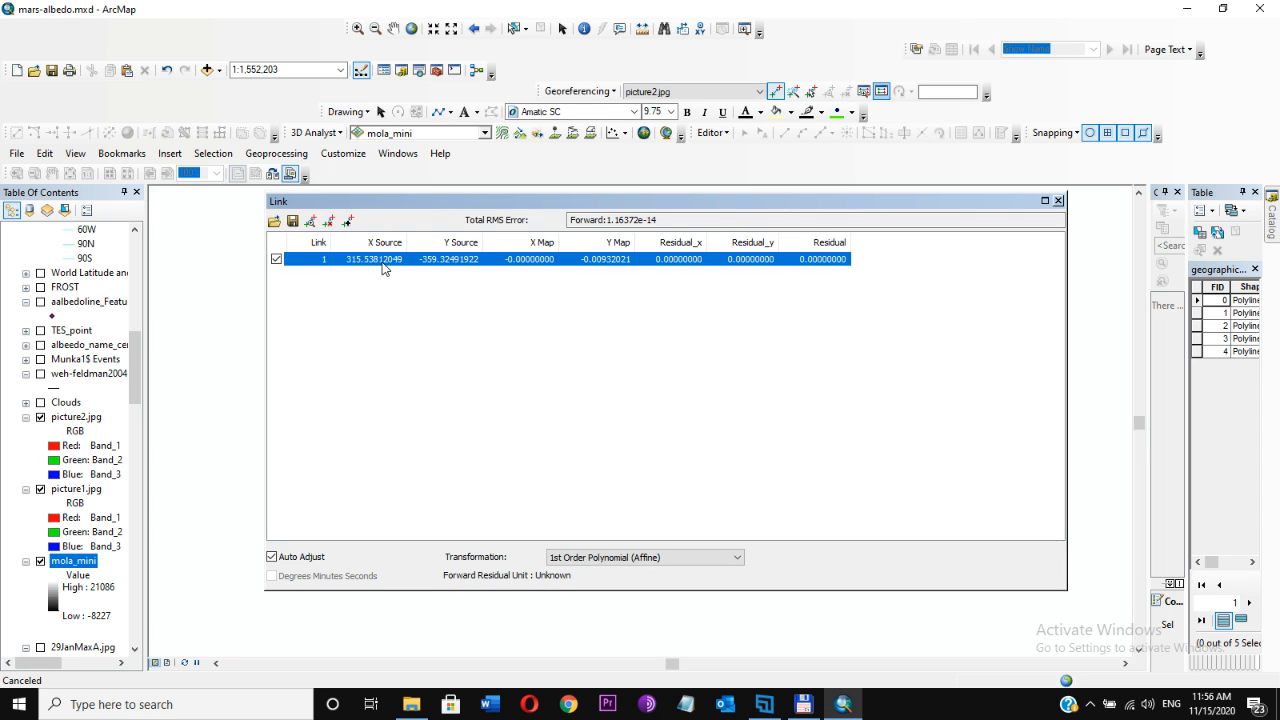
left_click(382, 262)
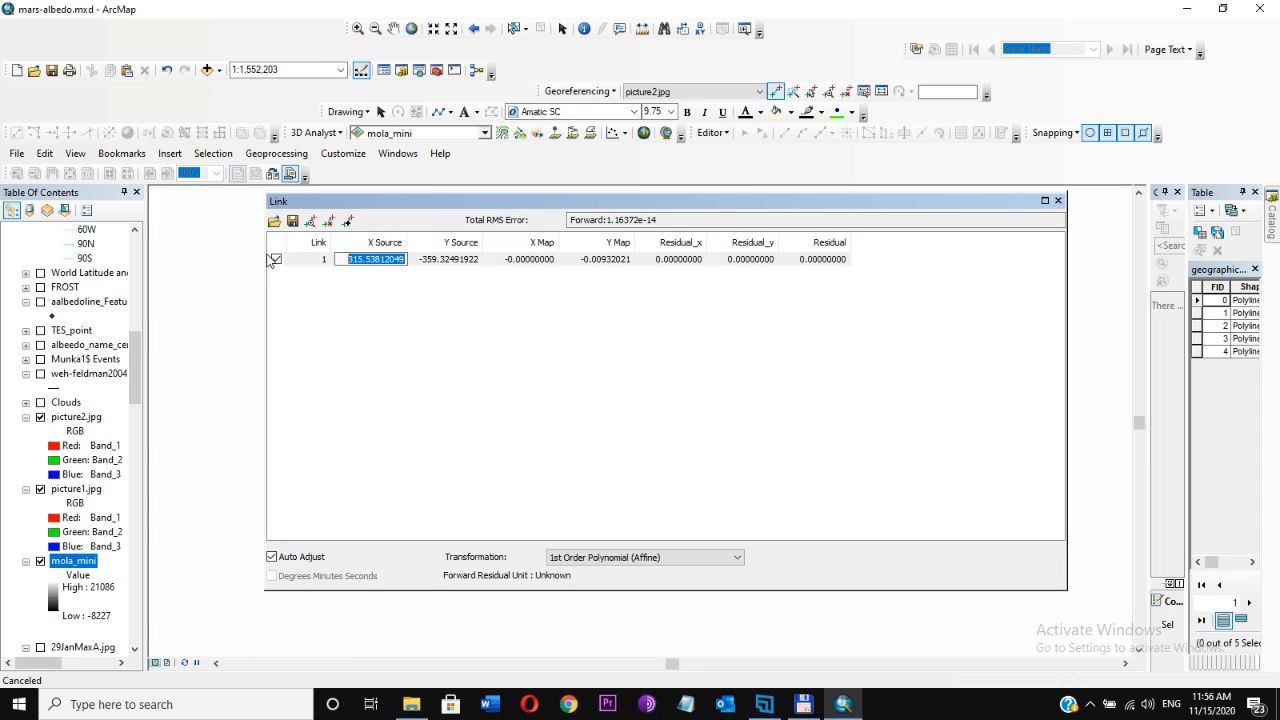
type("0")
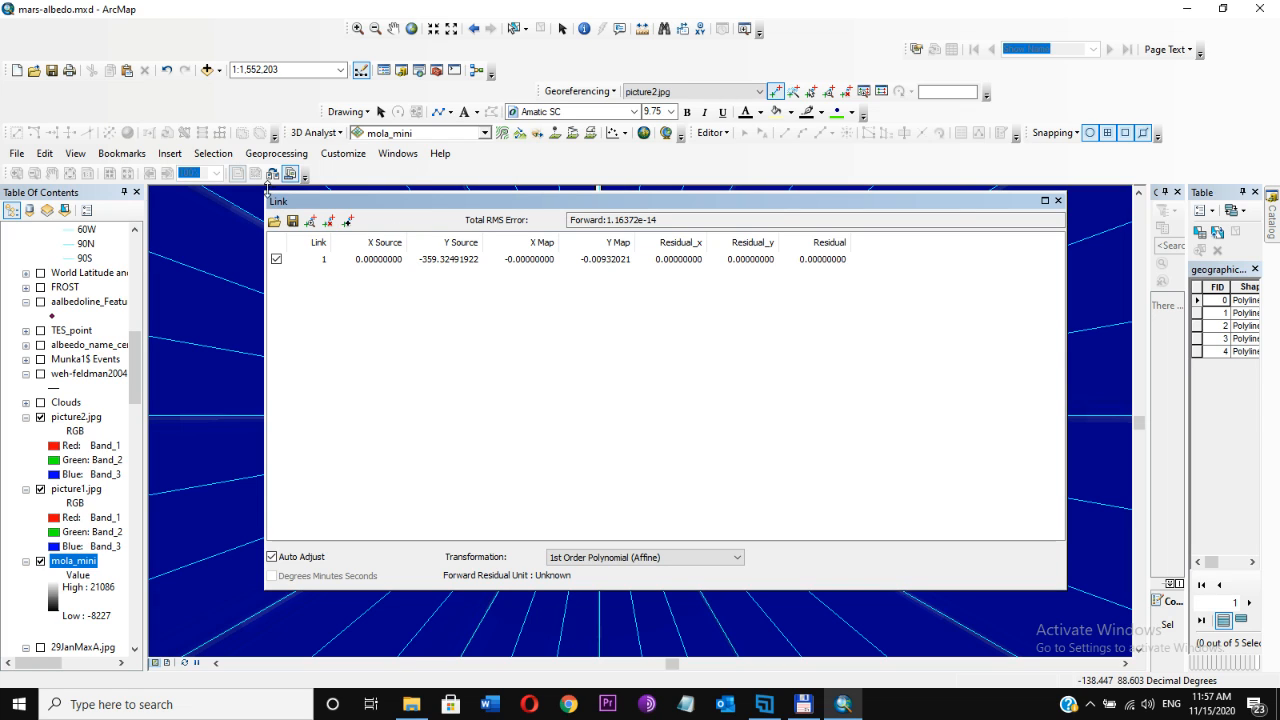
left_click(167, 72)
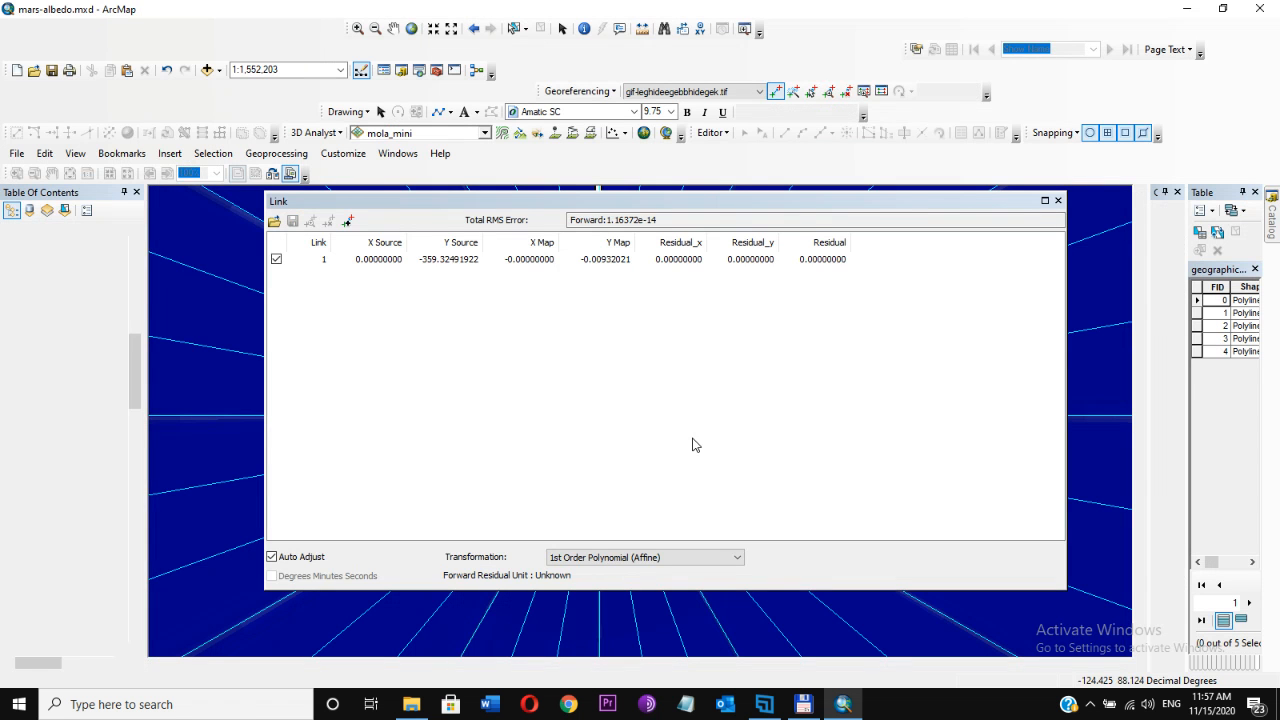
left_click(1058, 202)
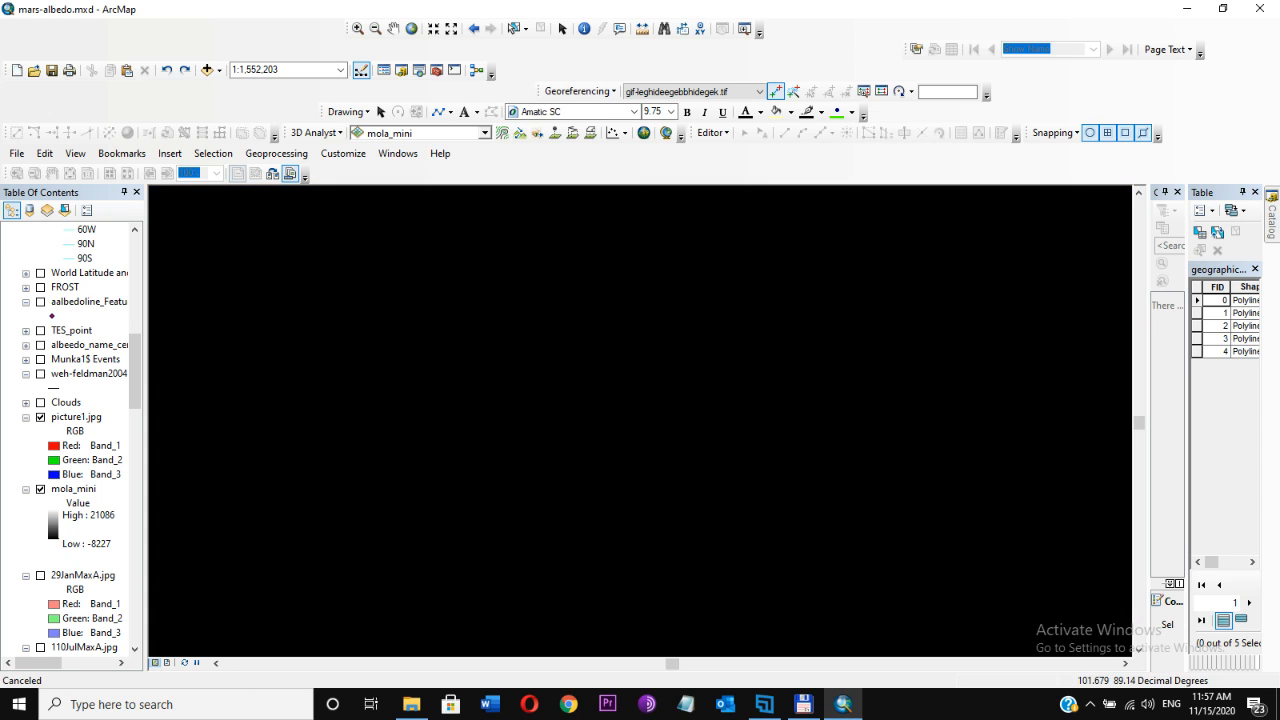
Show the full extent of the picture1.jpg layer.
right_click(80, 418)
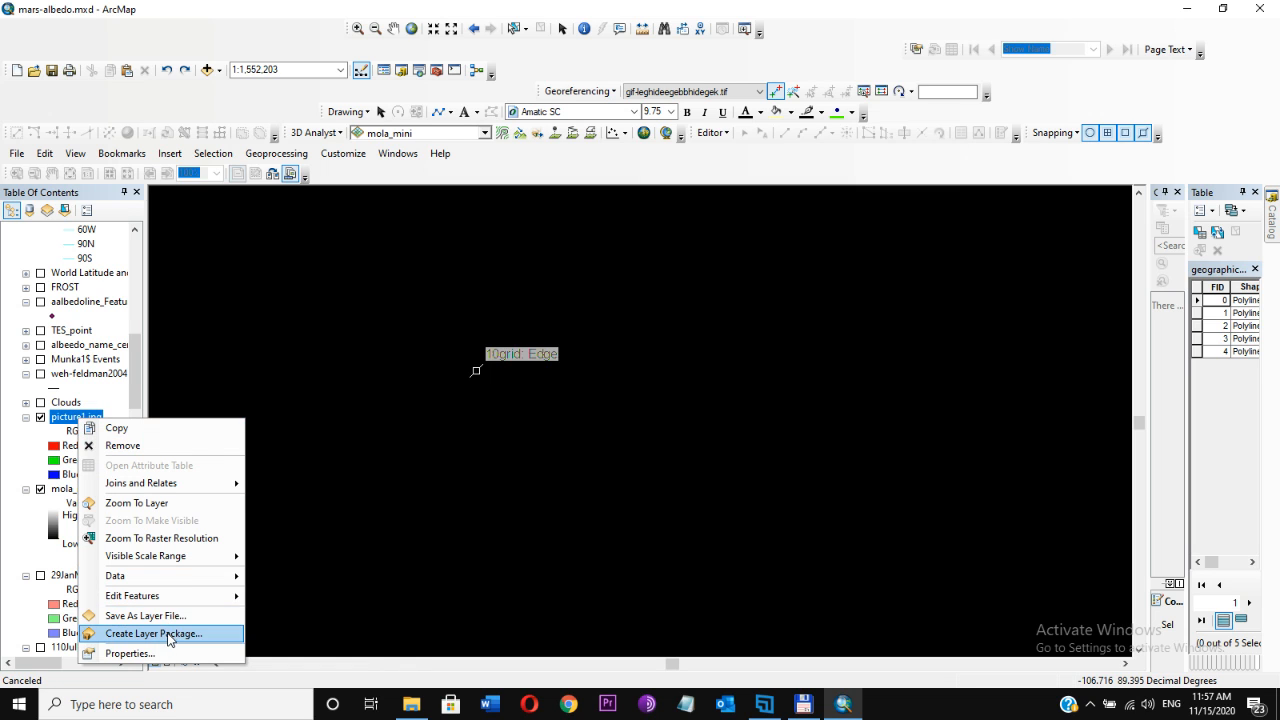
left_click(191, 505)
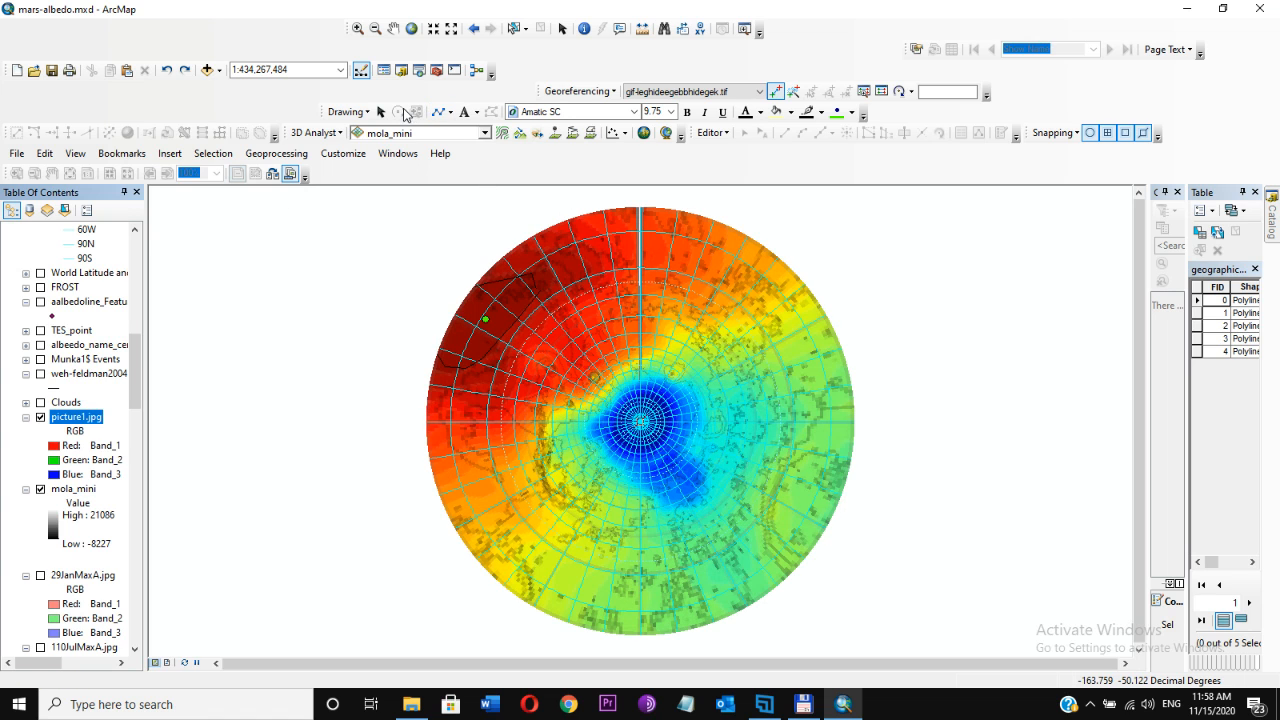
right_click(61, 425)
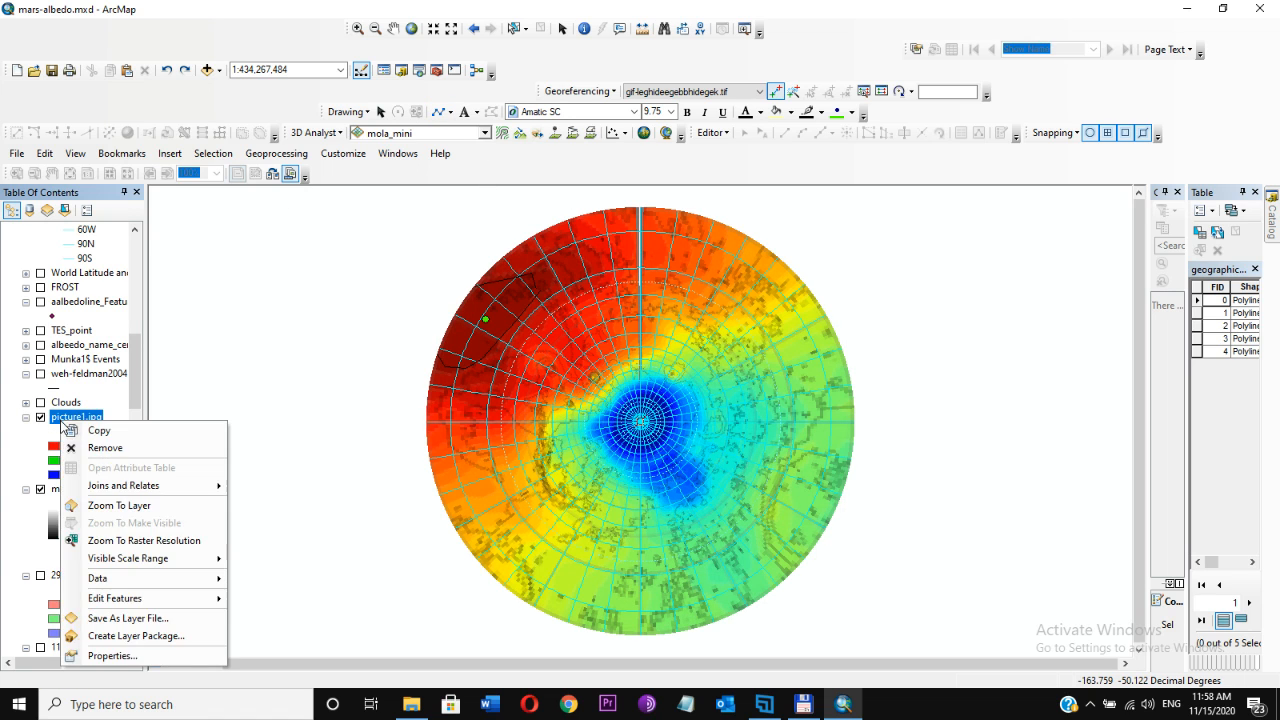
left_click(111, 512)
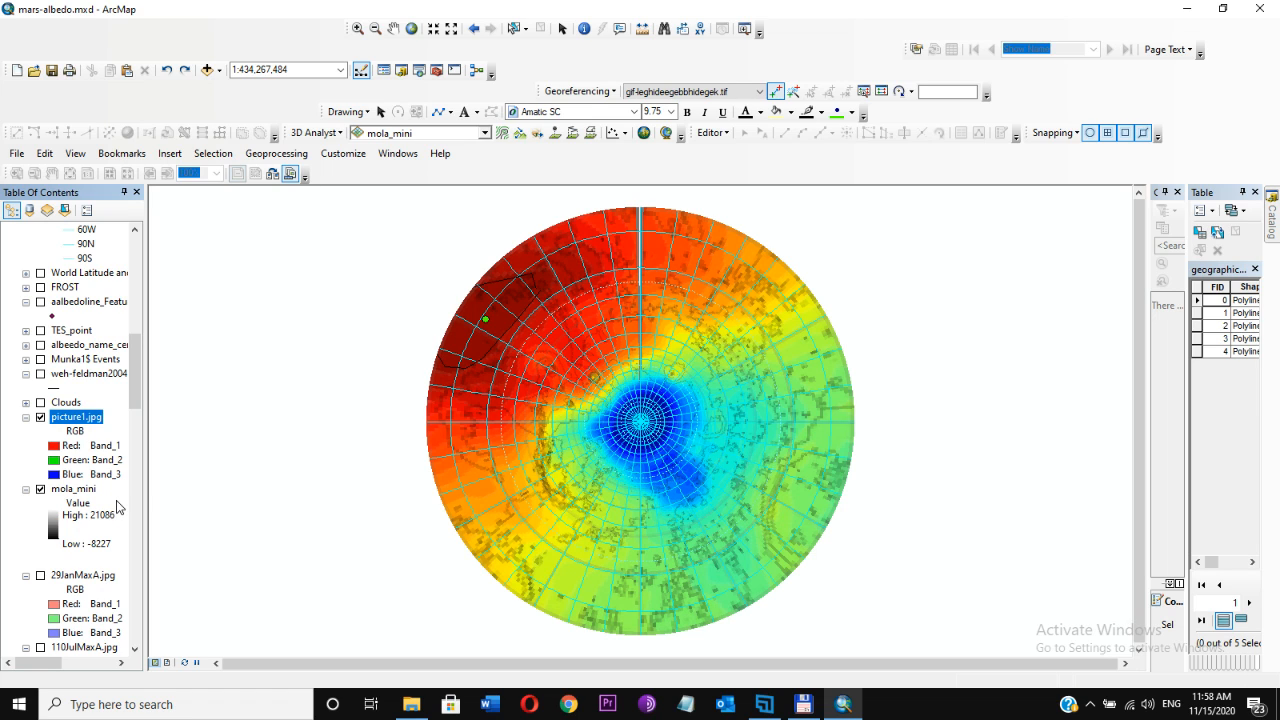
Add the raster picture2.jpg from the Pictures folder to the map again, accepting its missing spatial reference.
mouse_move(136, 346)
left_mouse_down()
mouse_move(143, 247)
mouse_move(157, 427)
mouse_move(136, 368)
left_mouse_up()
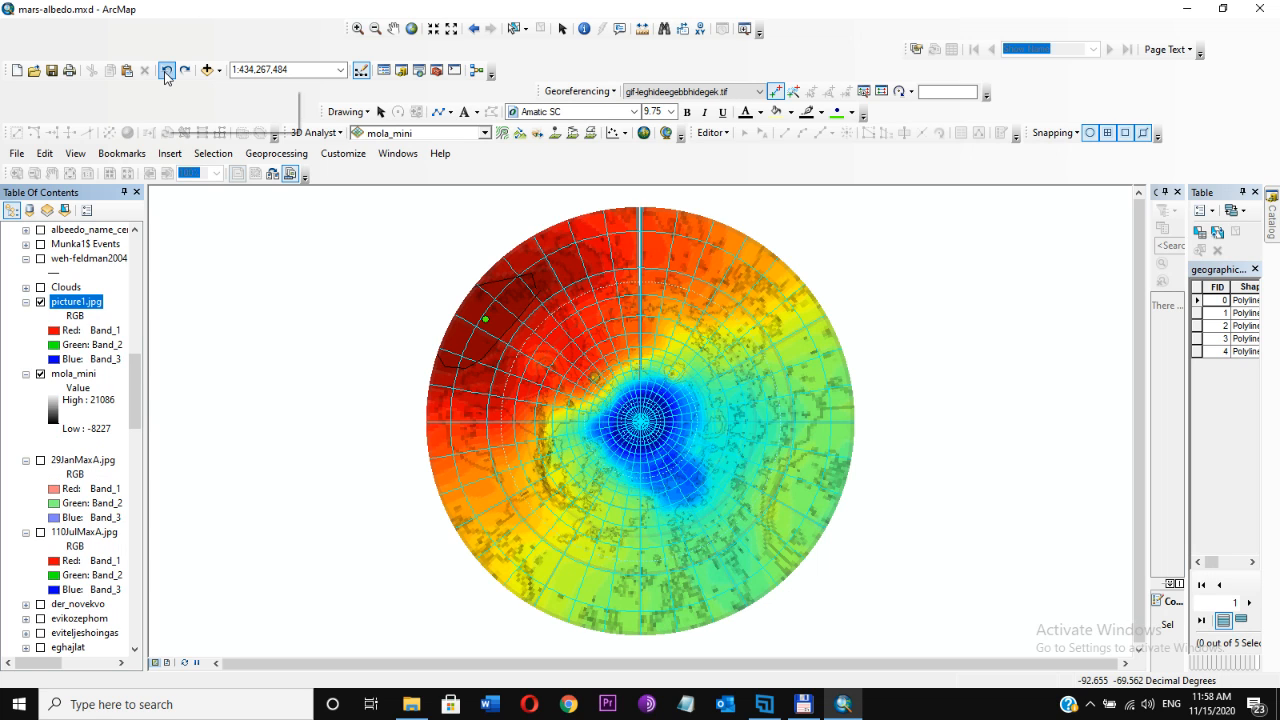
left_click(138, 252)
scroll(138, 258, "up", 5)
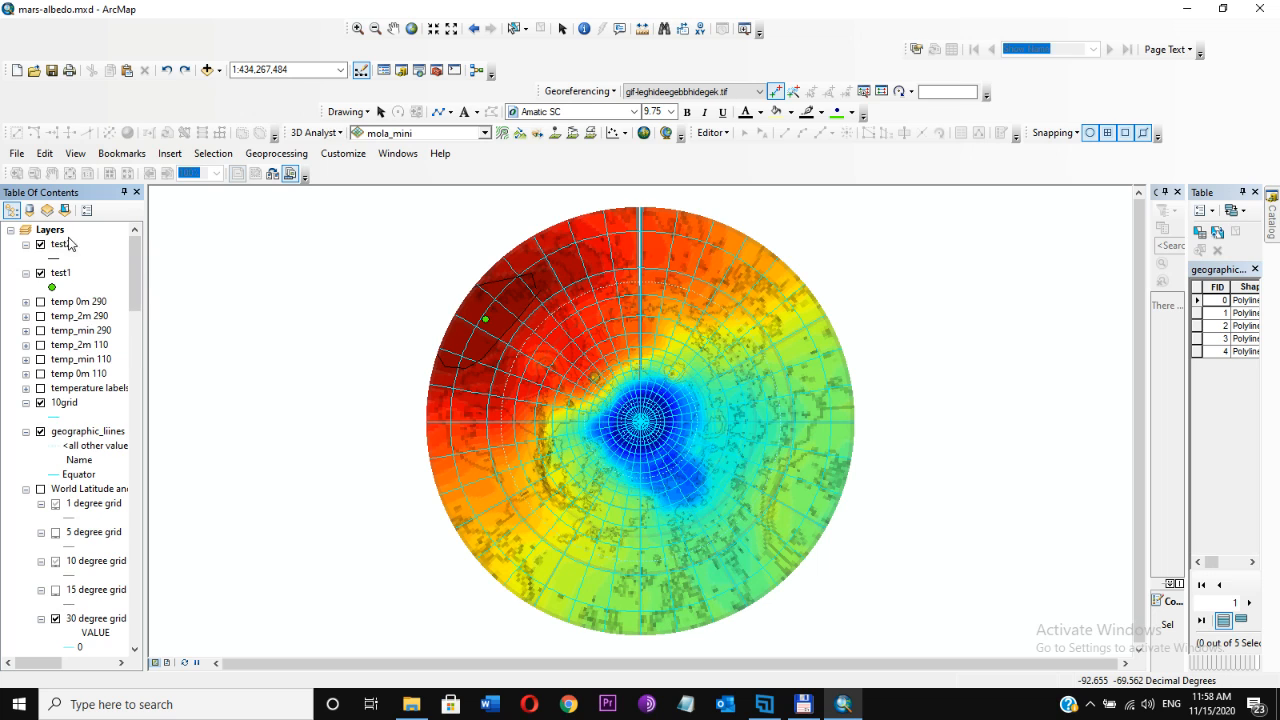
right_click(58, 236)
left_click(75, 240)
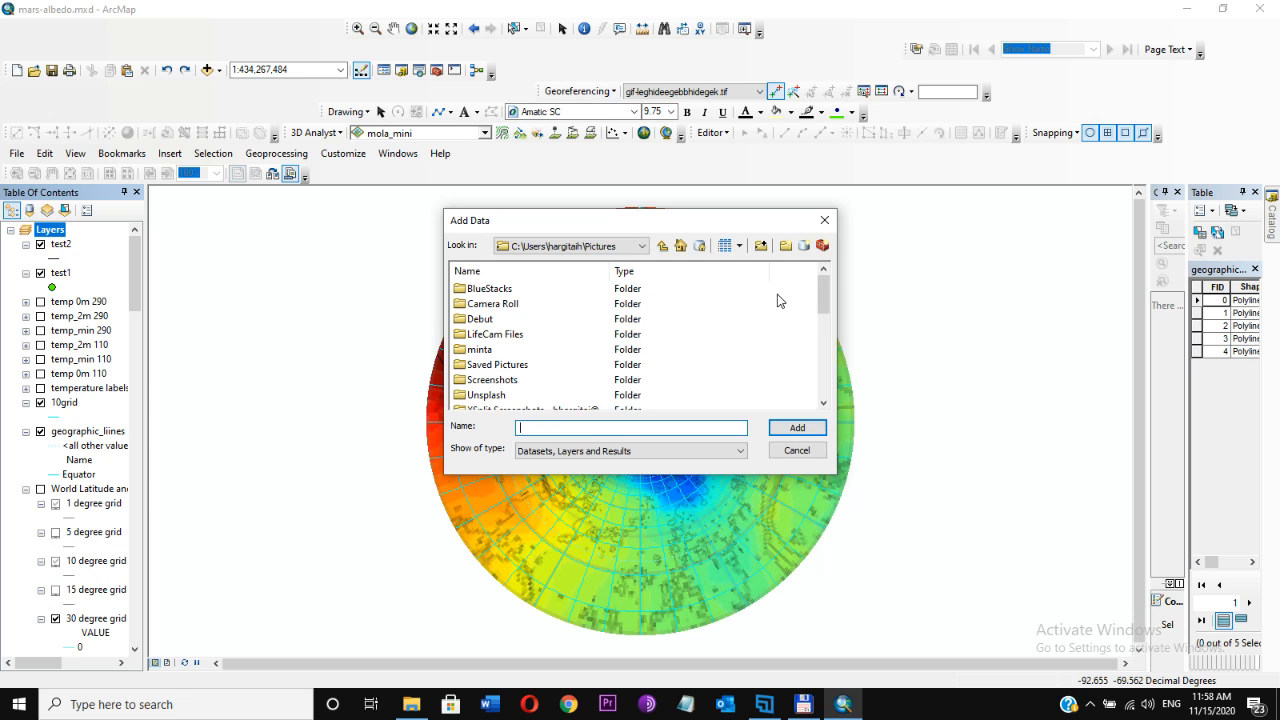
left_click_drag(826, 298, 806, 388)
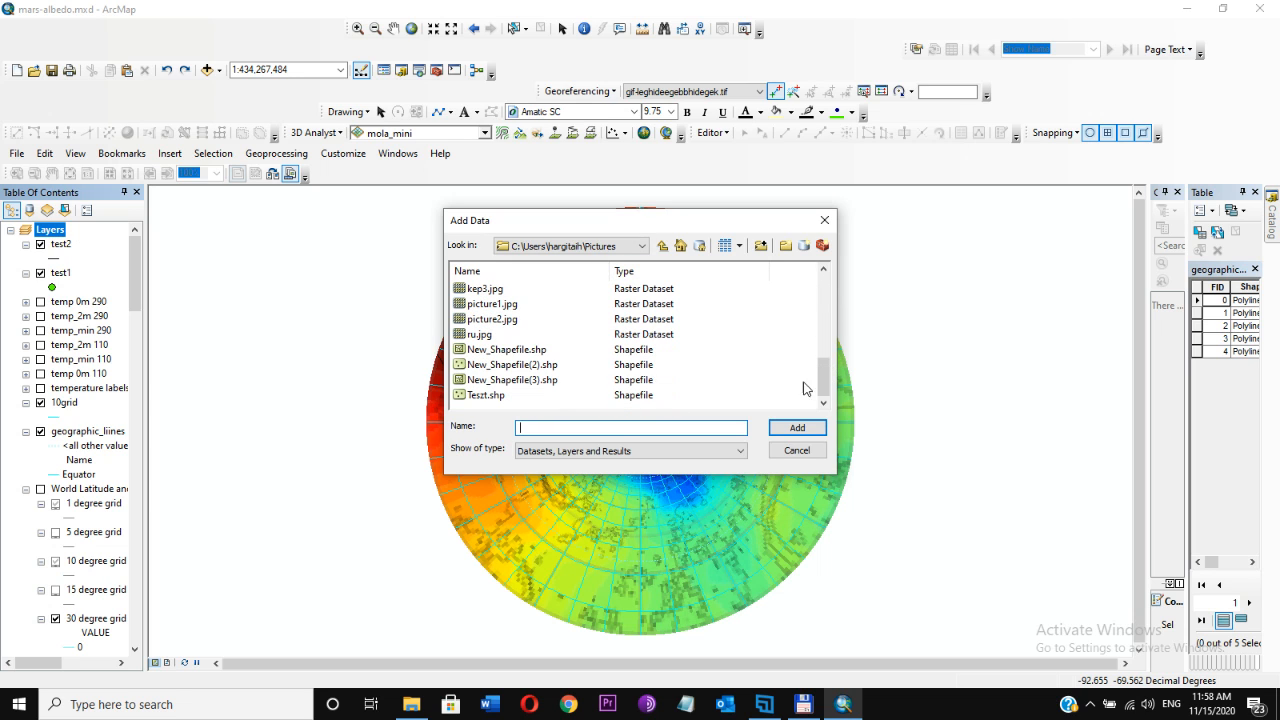
left_click(495, 320)
left_click(810, 428)
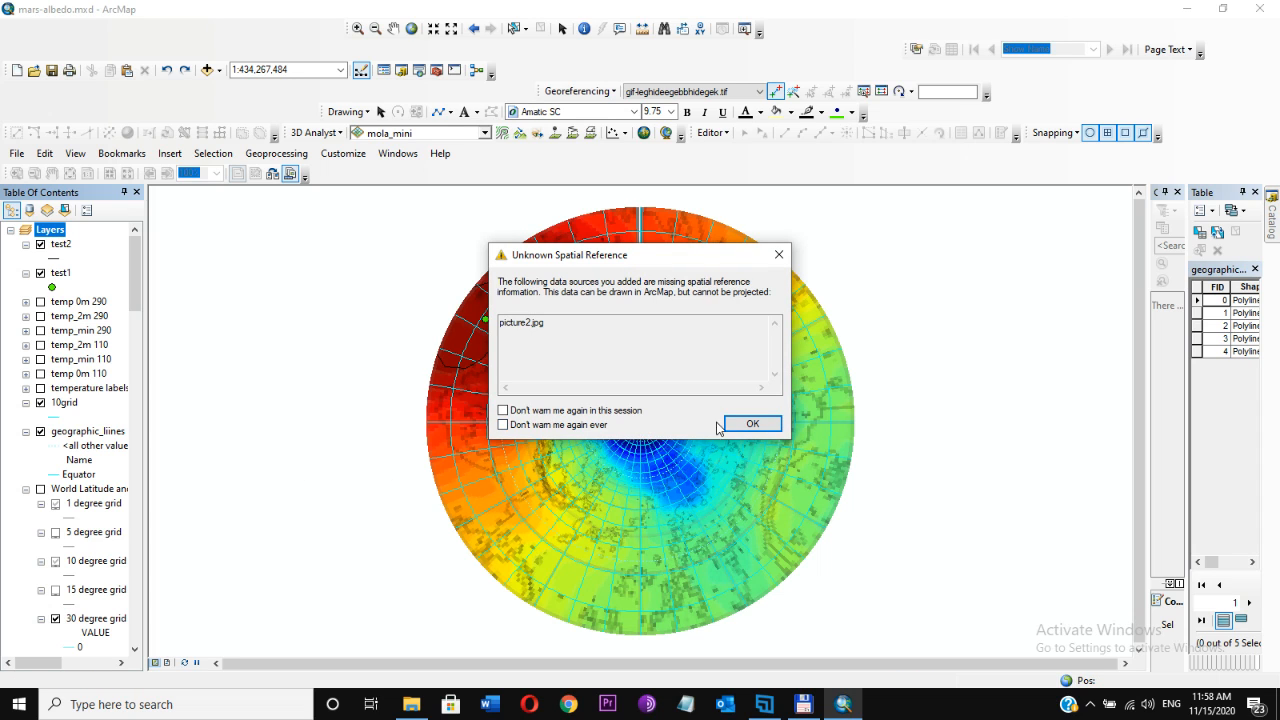
left_click(748, 426)
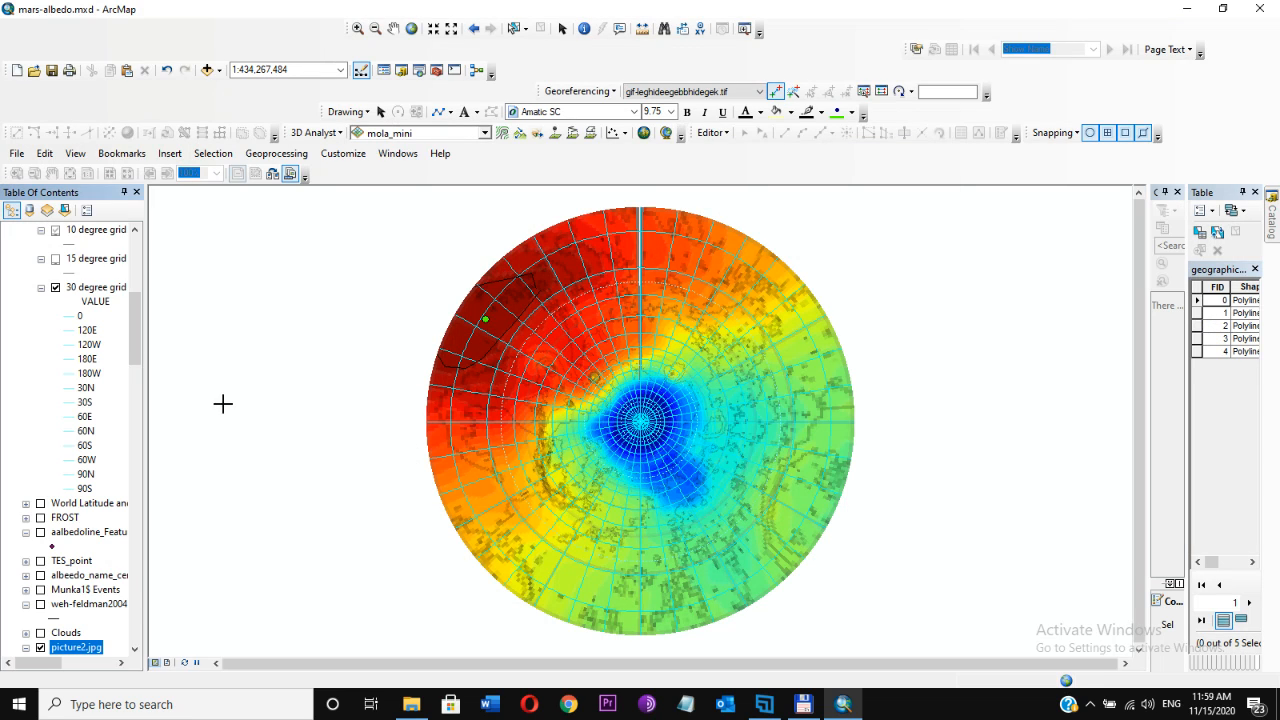
Show the full extent of picture2.jpg and try to place a control point at the 10grid's pole.
right_click(96, 648)
left_click(150, 485)
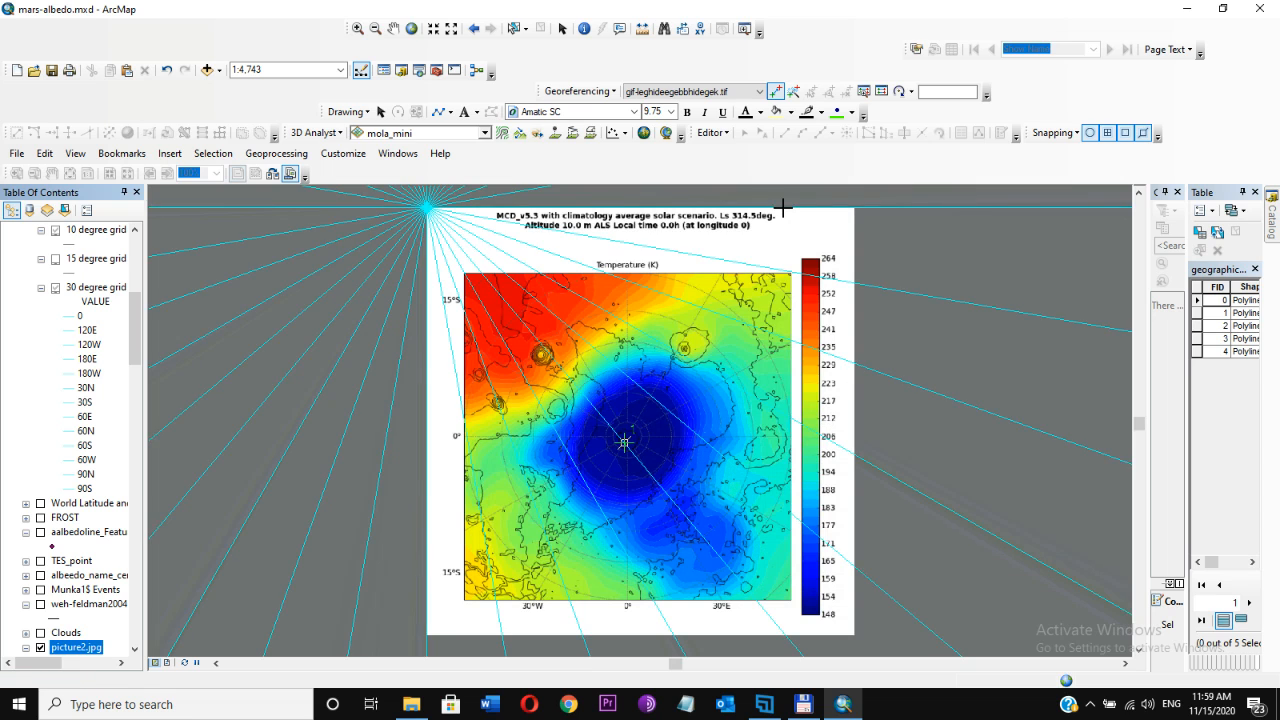
left_click(425, 207)
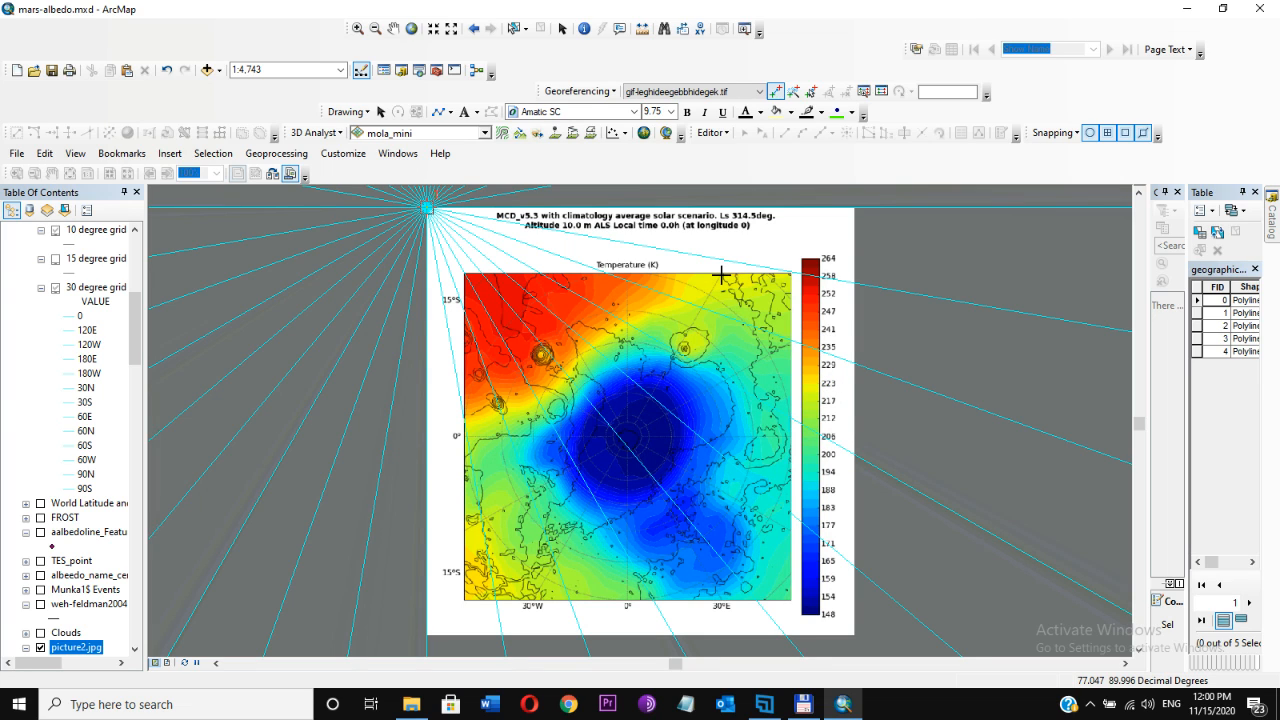
Make picture2.jpg the active raster for georeferencing and leave the link table closed.
left_click(760, 92)
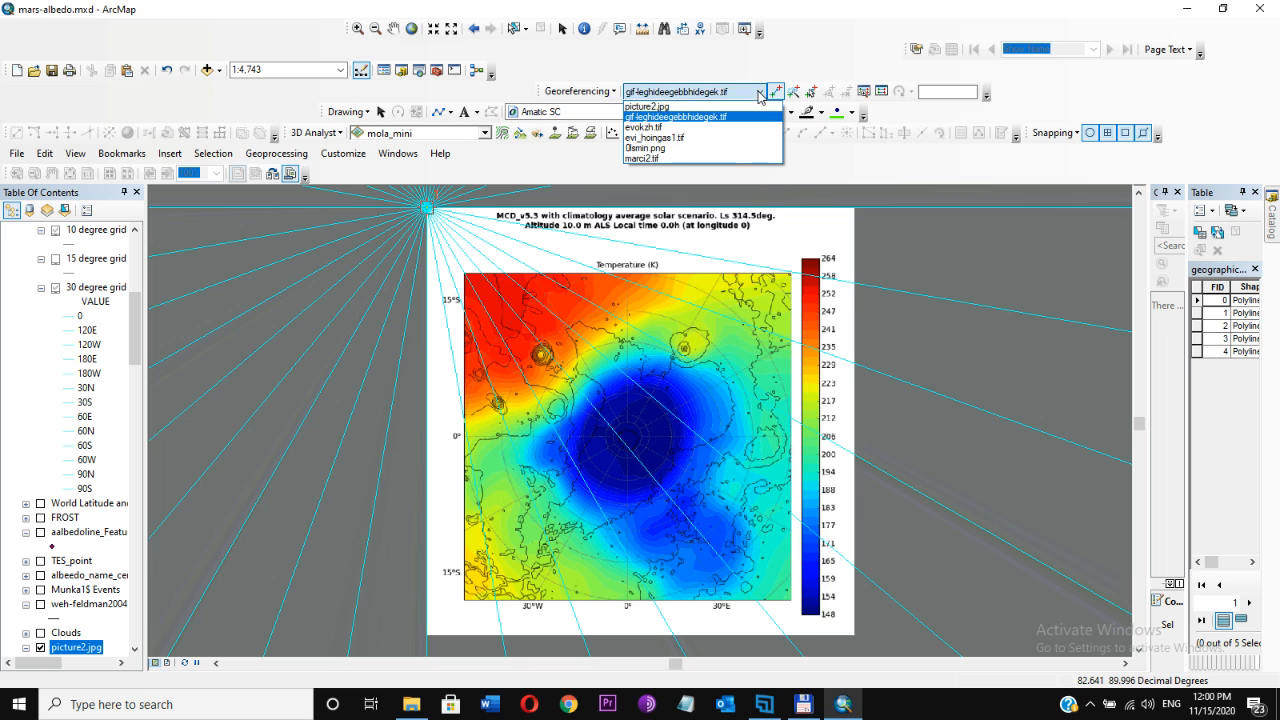
key("Up")
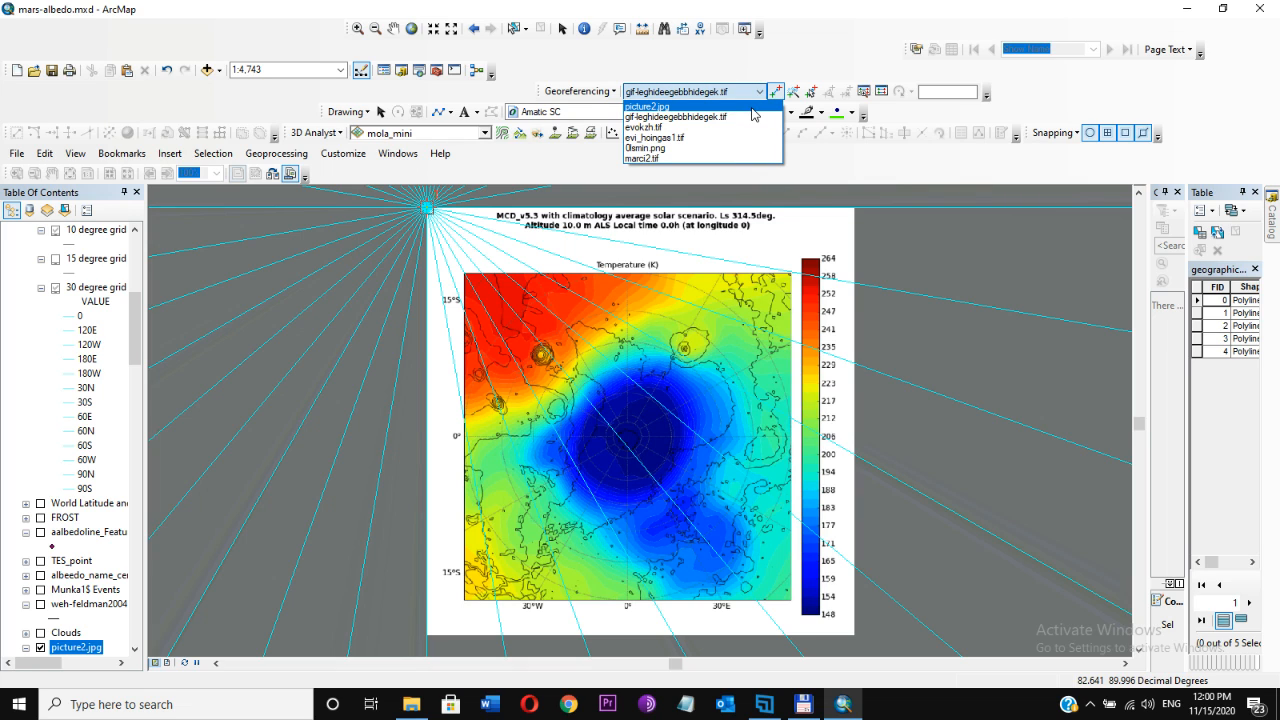
key("Return")
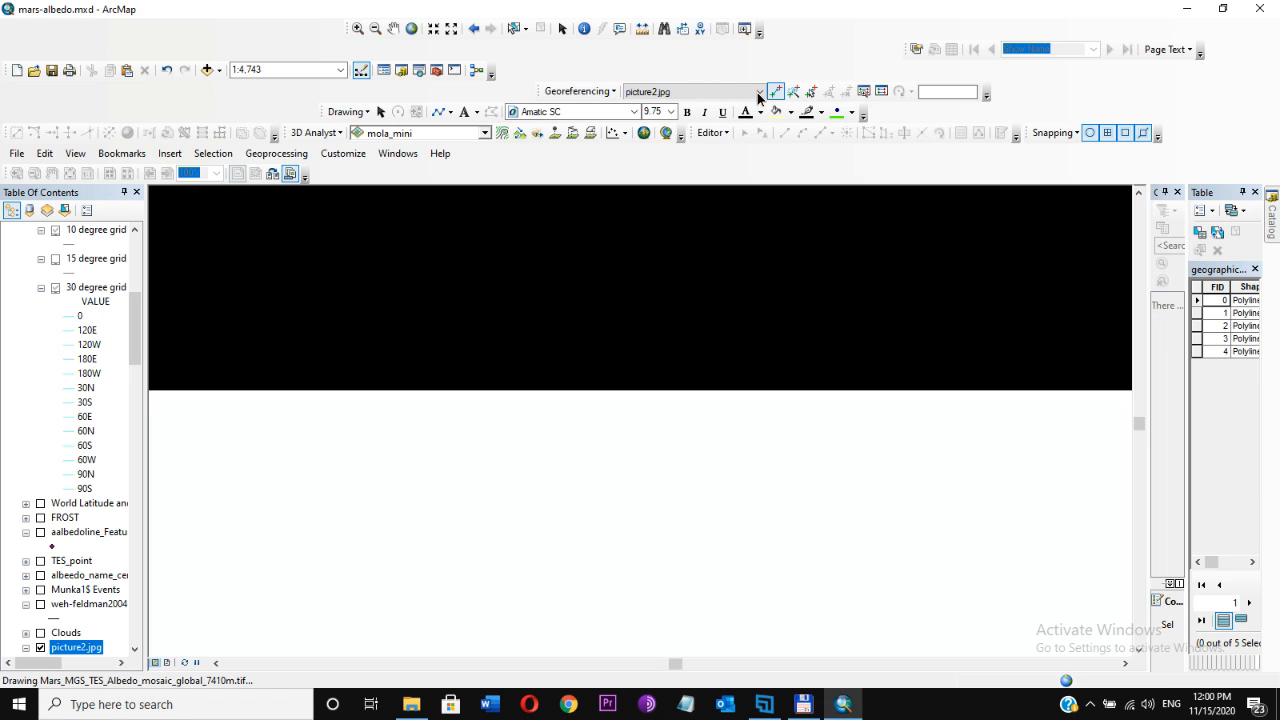
left_click(759, 92)
left_click(755, 117)
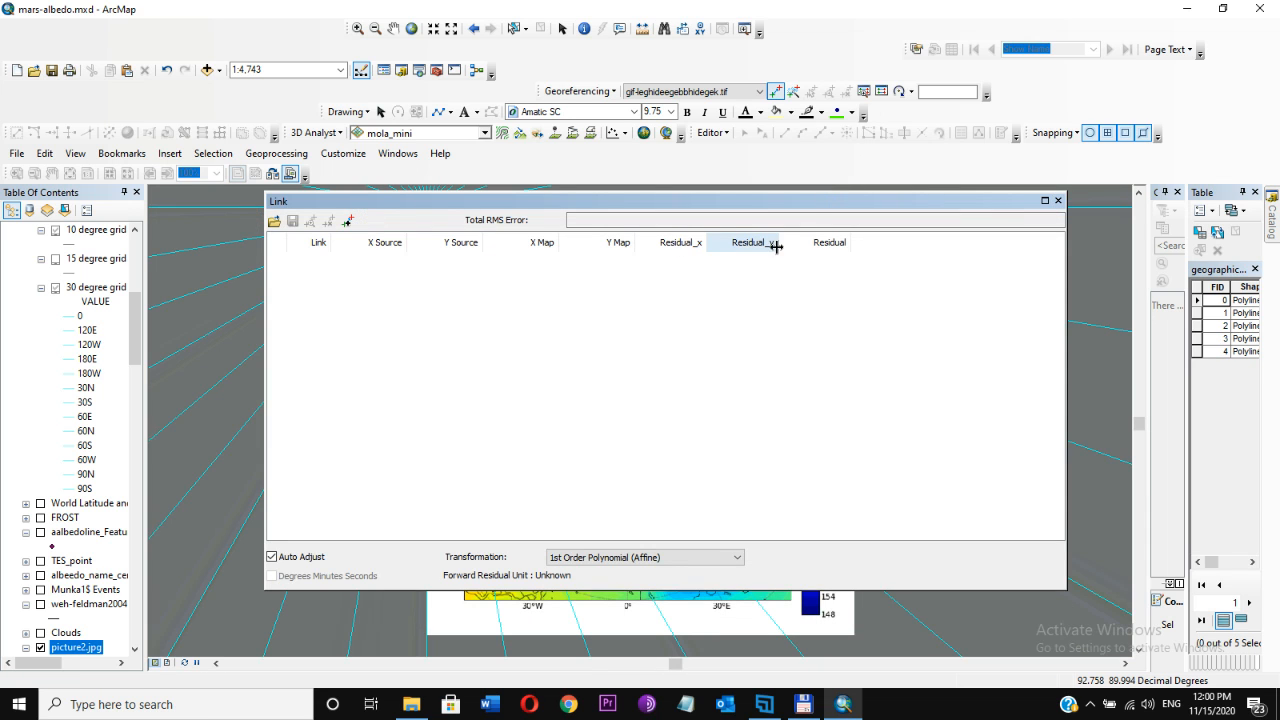
left_click(1058, 200)
left_click(743, 93)
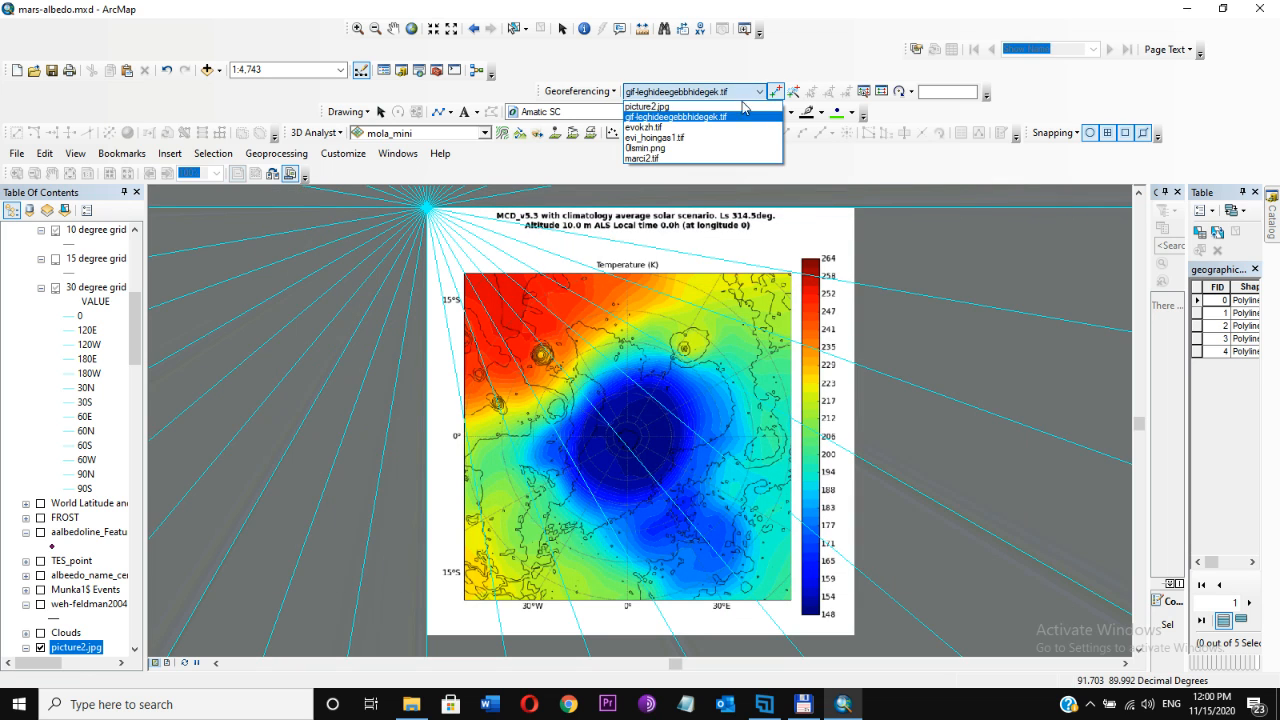
left_click(746, 112)
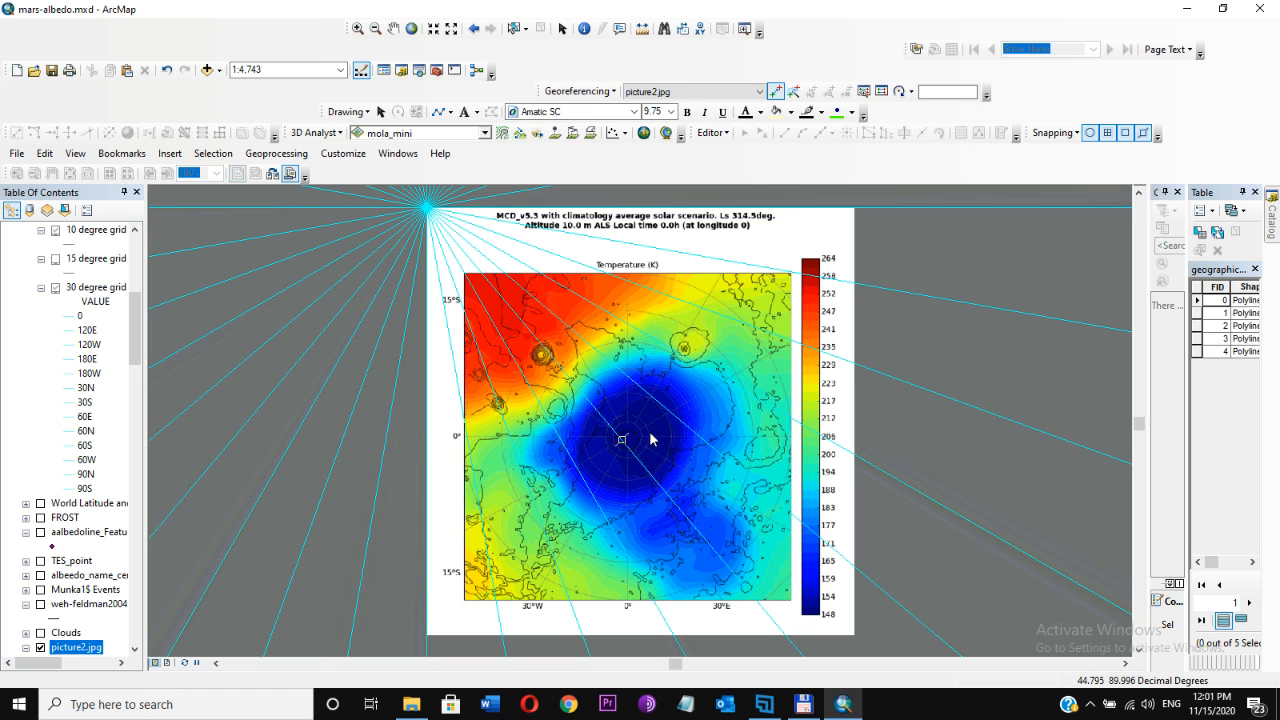
Hide the 10grid and geographic_liines layers and start the first control point of picture2.jpg at the pole where its meridians converge.
key("alt+space")
key("Escape")
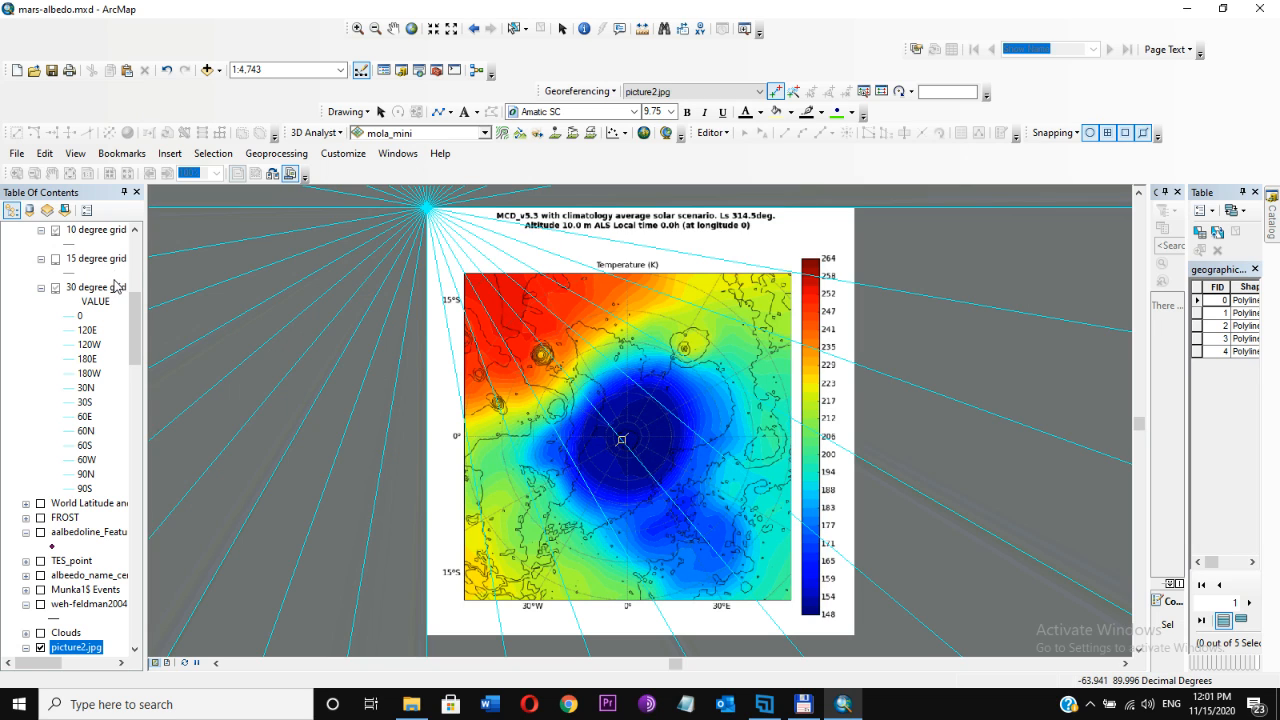
scroll(132, 290, "up", 3)
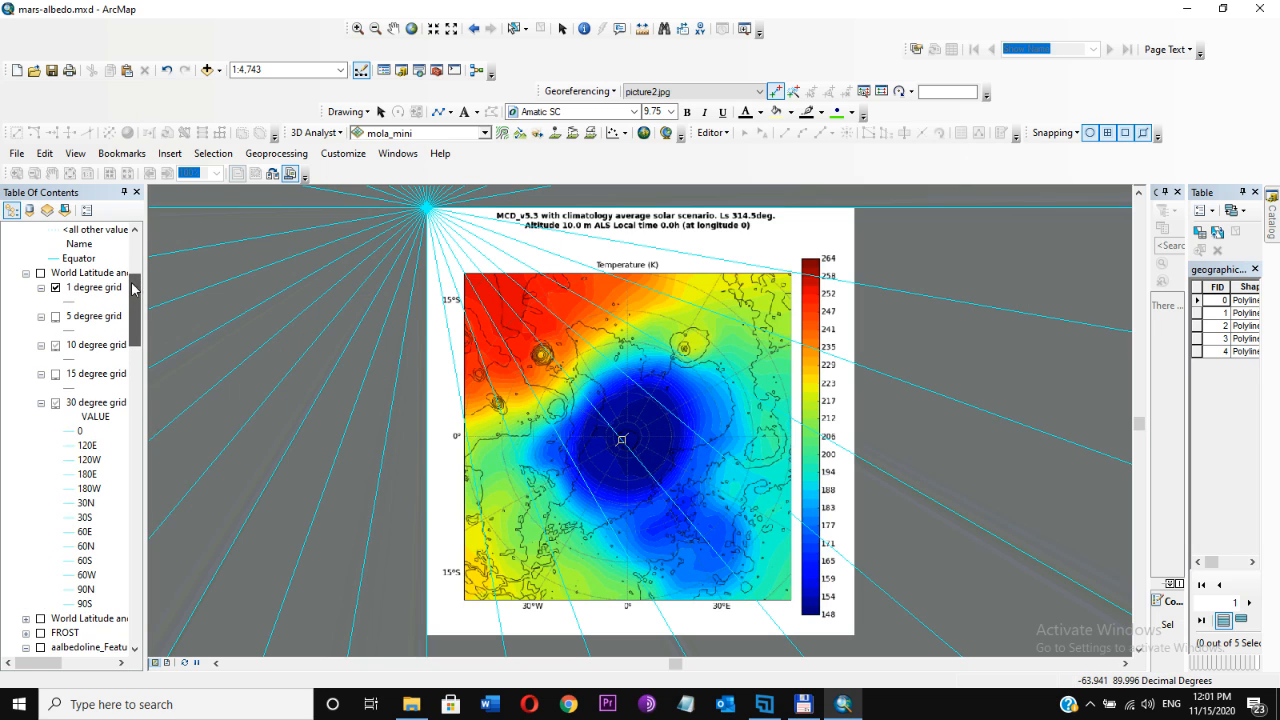
scroll(134, 288, "up", 4)
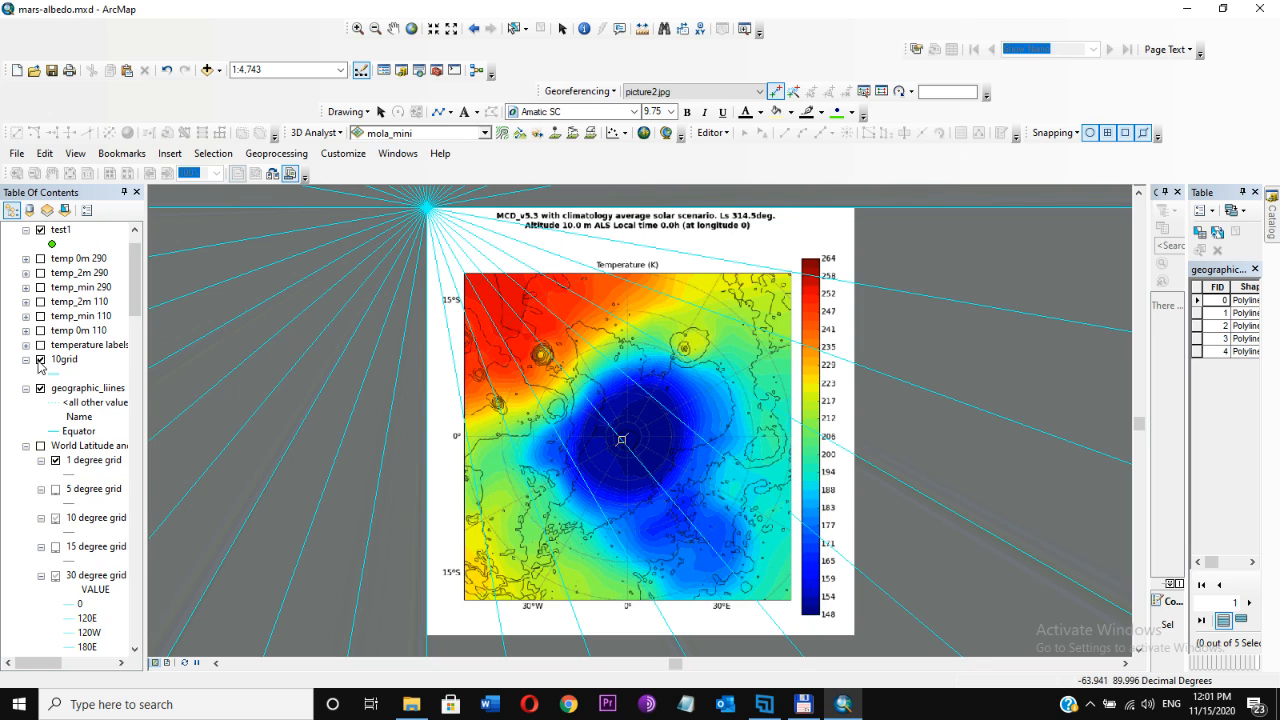
left_click(40, 360)
left_click(645, 433)
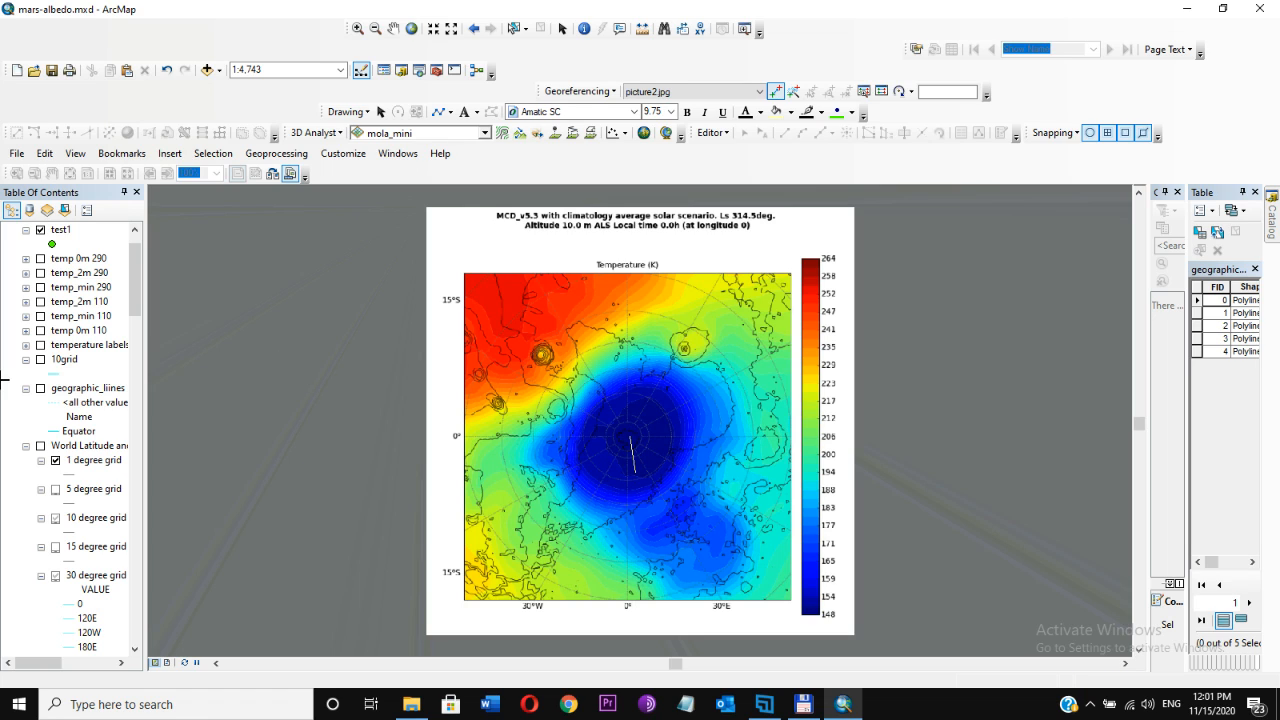
Show the 10grid layer again and link the control point to its endpoint at the north pole.
left_click(40, 361)
left_click(40, 359)
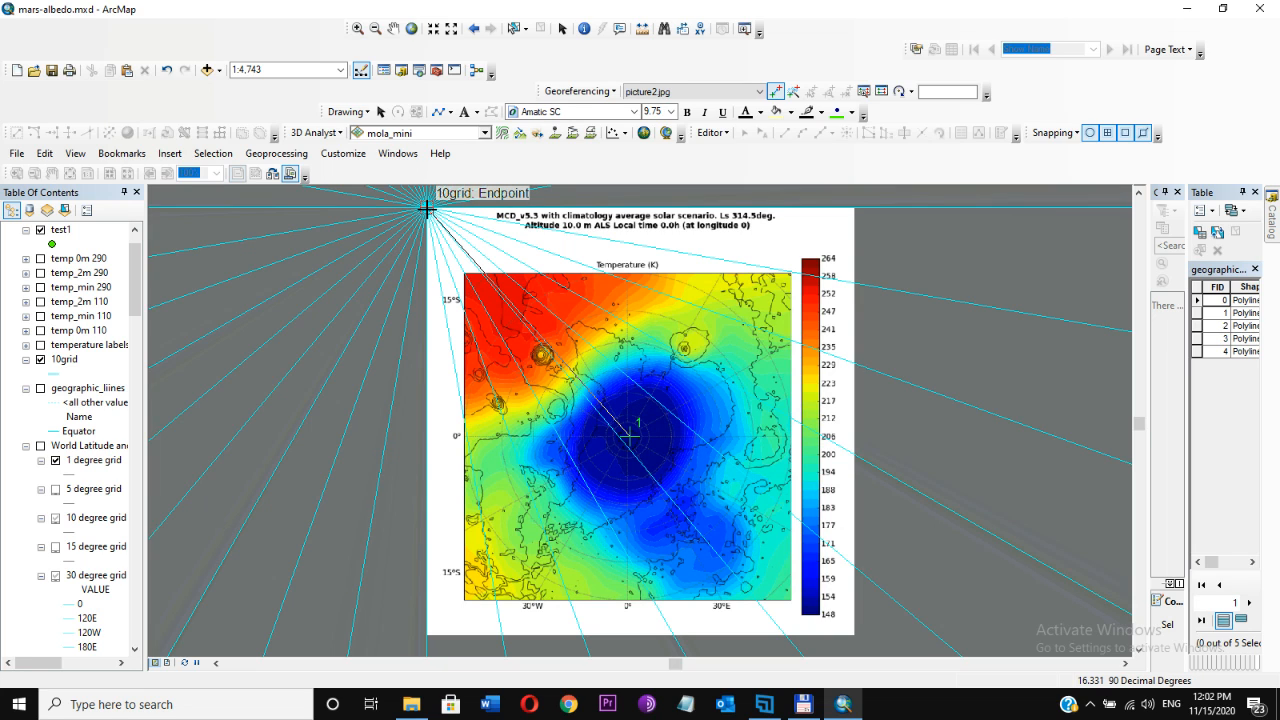
left_click(427, 208)
left_click(427, 208)
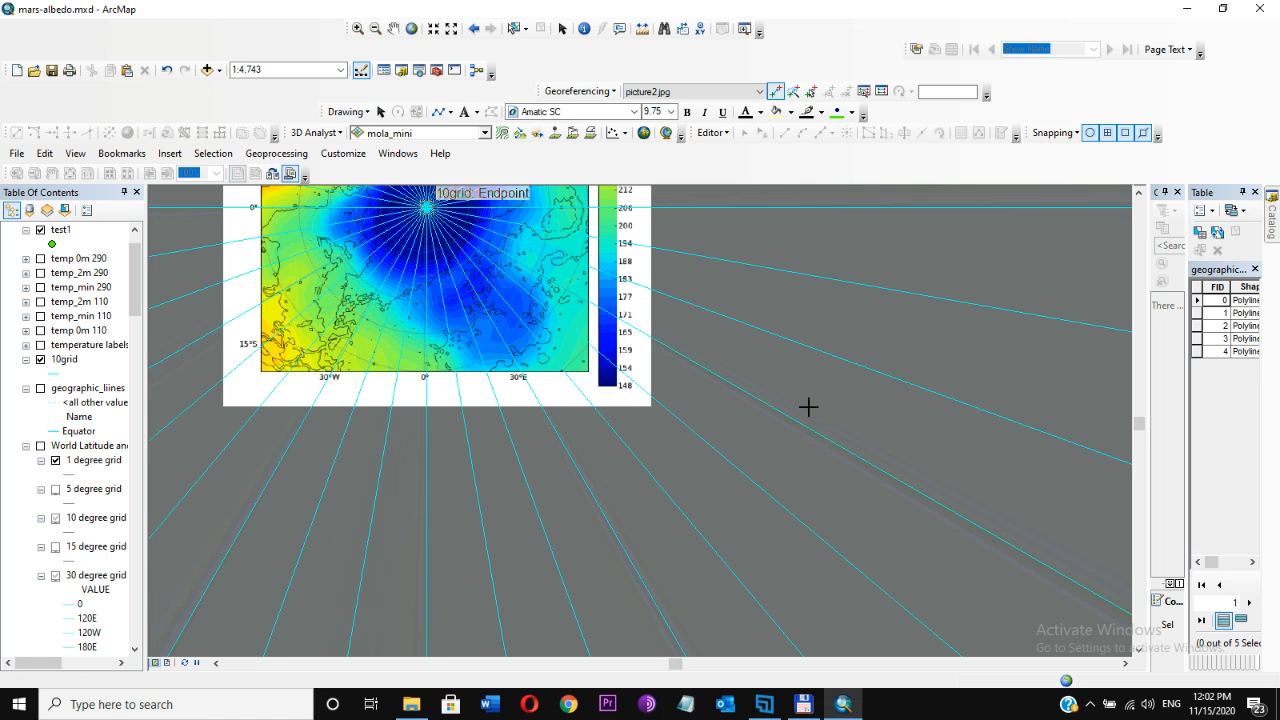
Start the second control point of picture2.jpg where its 0° horizontal meridian crosses the 15° latitude circle near the image edge.
left_click(1137, 193)
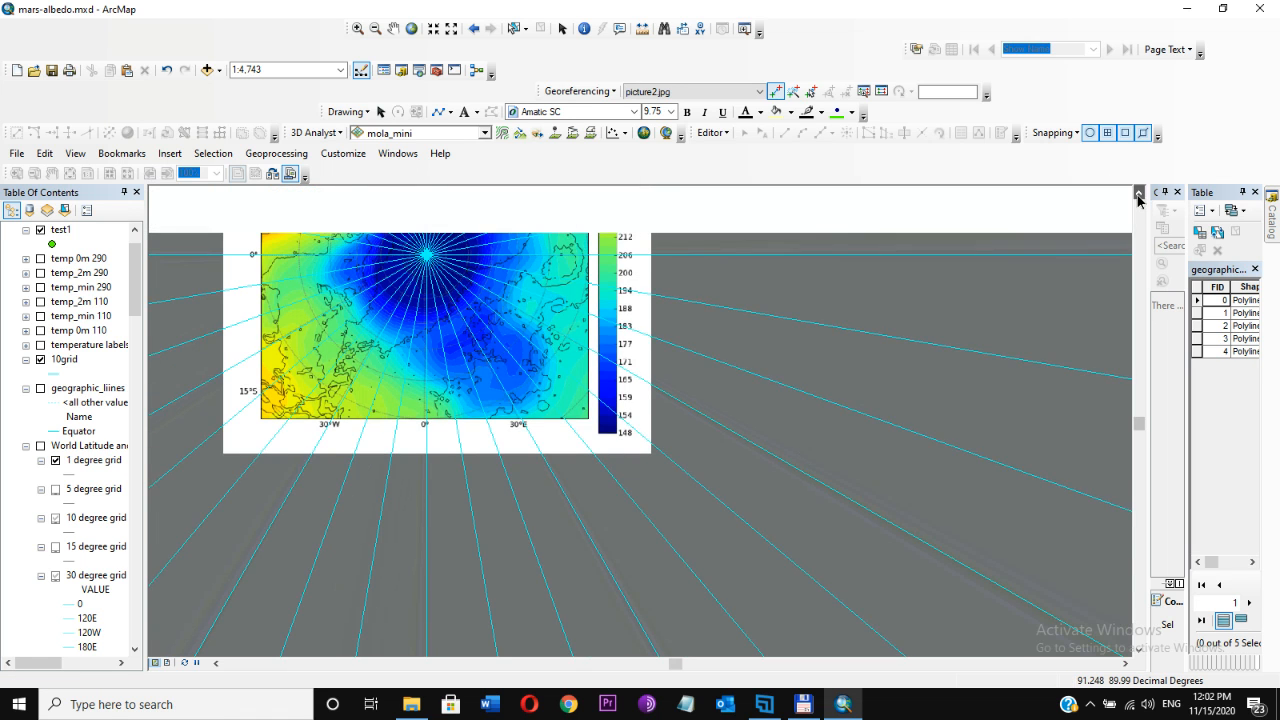
left_click(1137, 193)
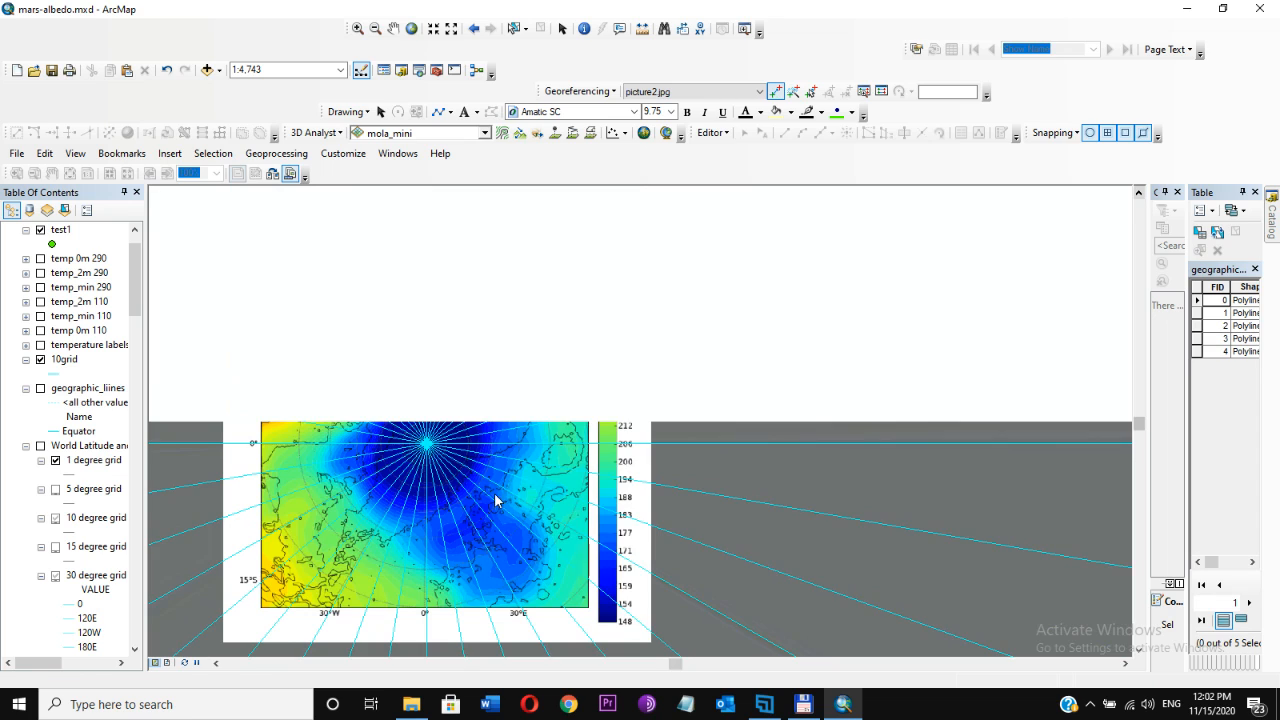
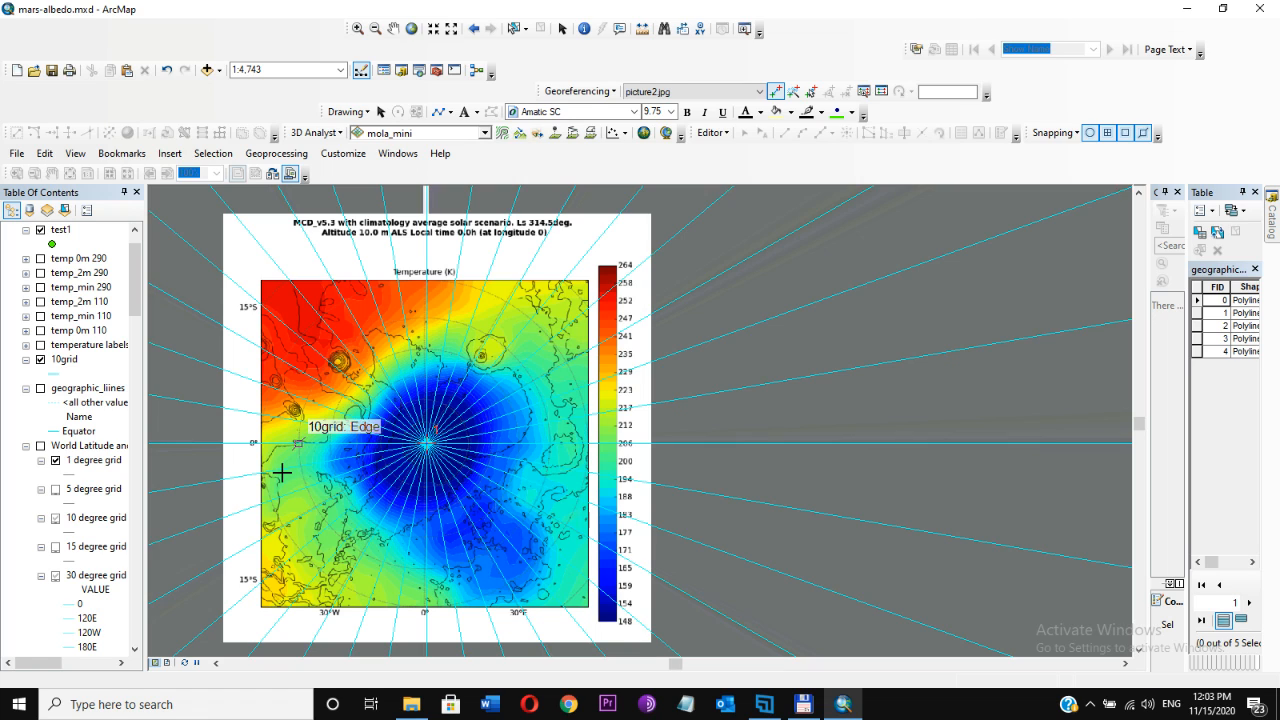
left_click(281, 473)
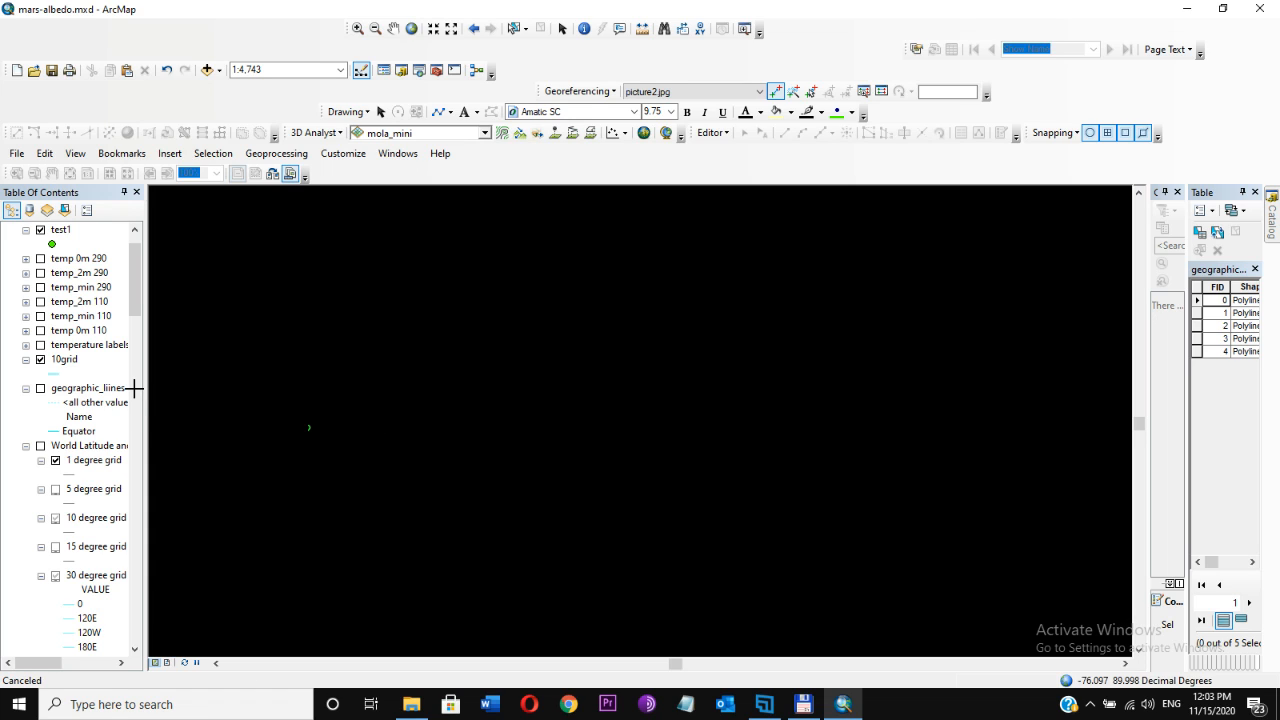
Zoom to picture1.jpg and link the second control point of picture2.jpg to the 10grid meridian at about 90° W, 15° N.
scroll(134, 390, "down", 10)
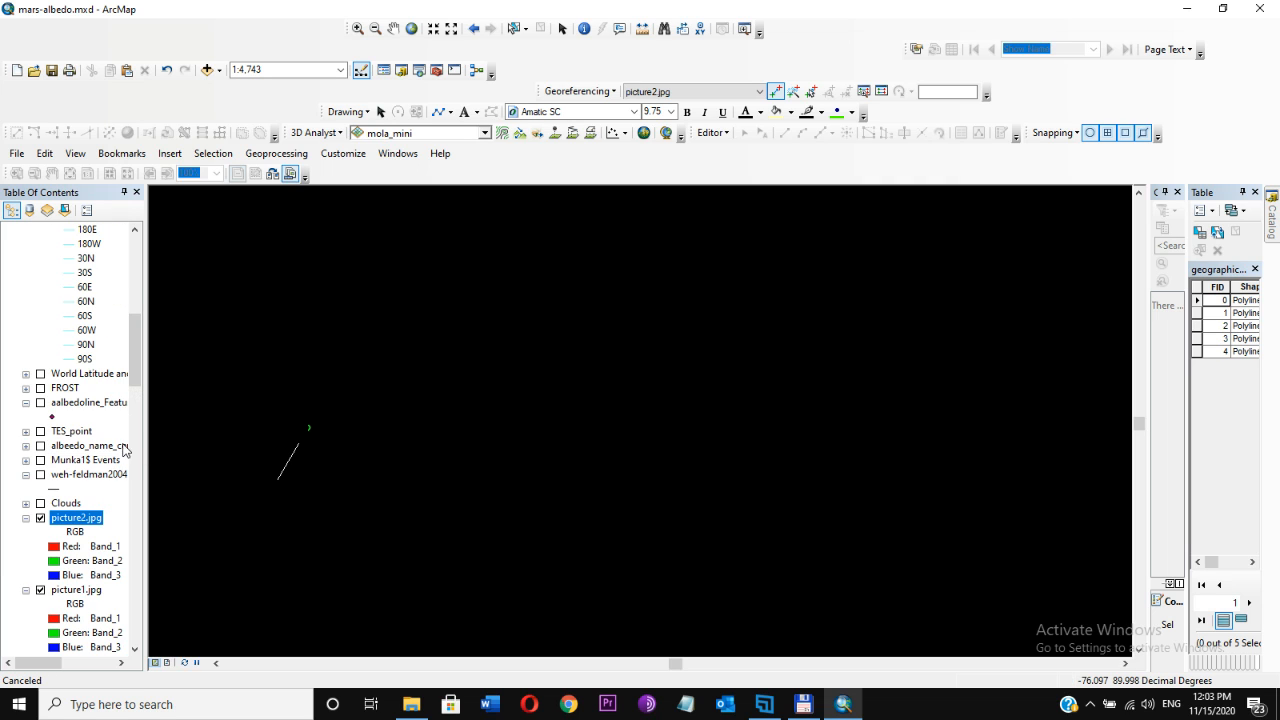
scroll(134, 410, "down", 3)
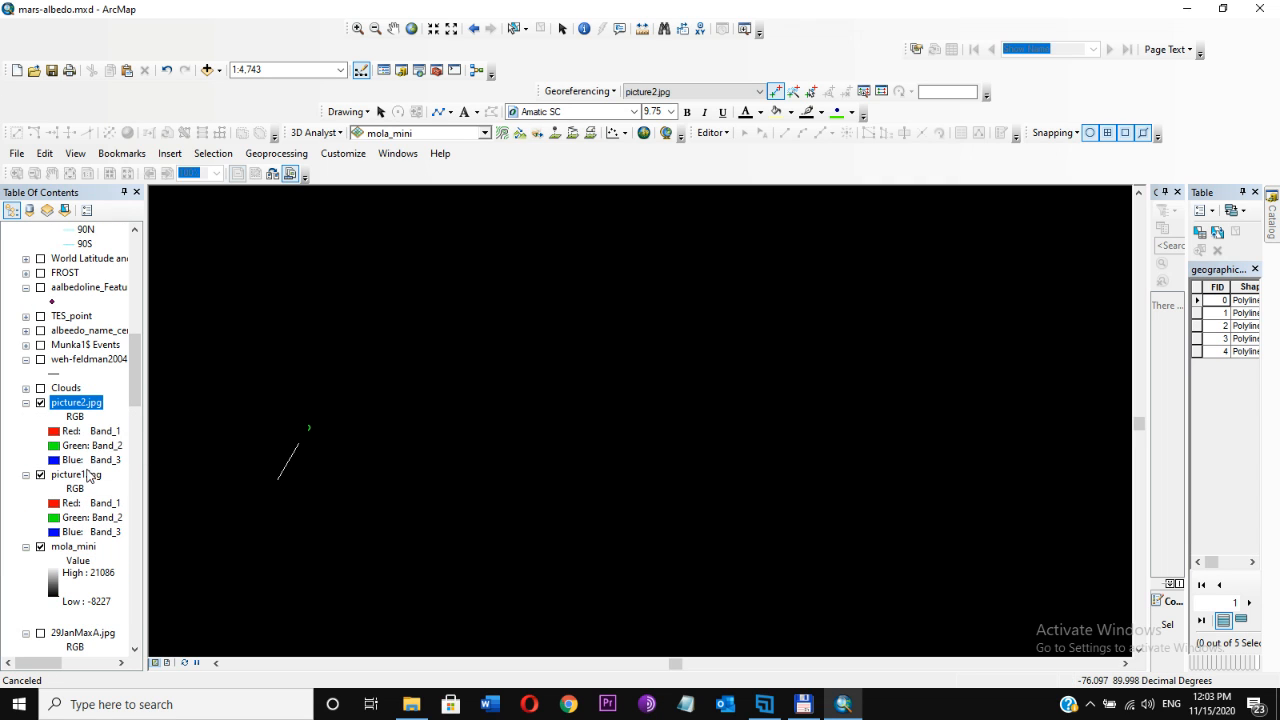
right_click(87, 478)
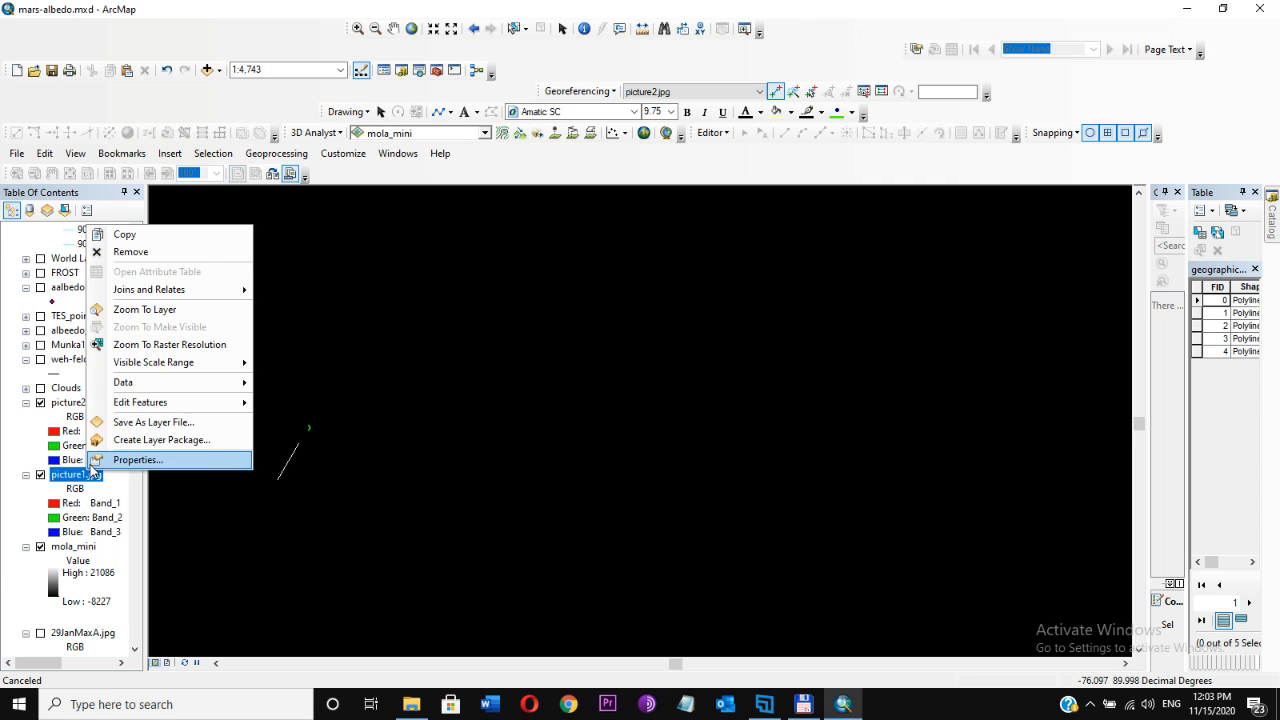
left_click(152, 314)
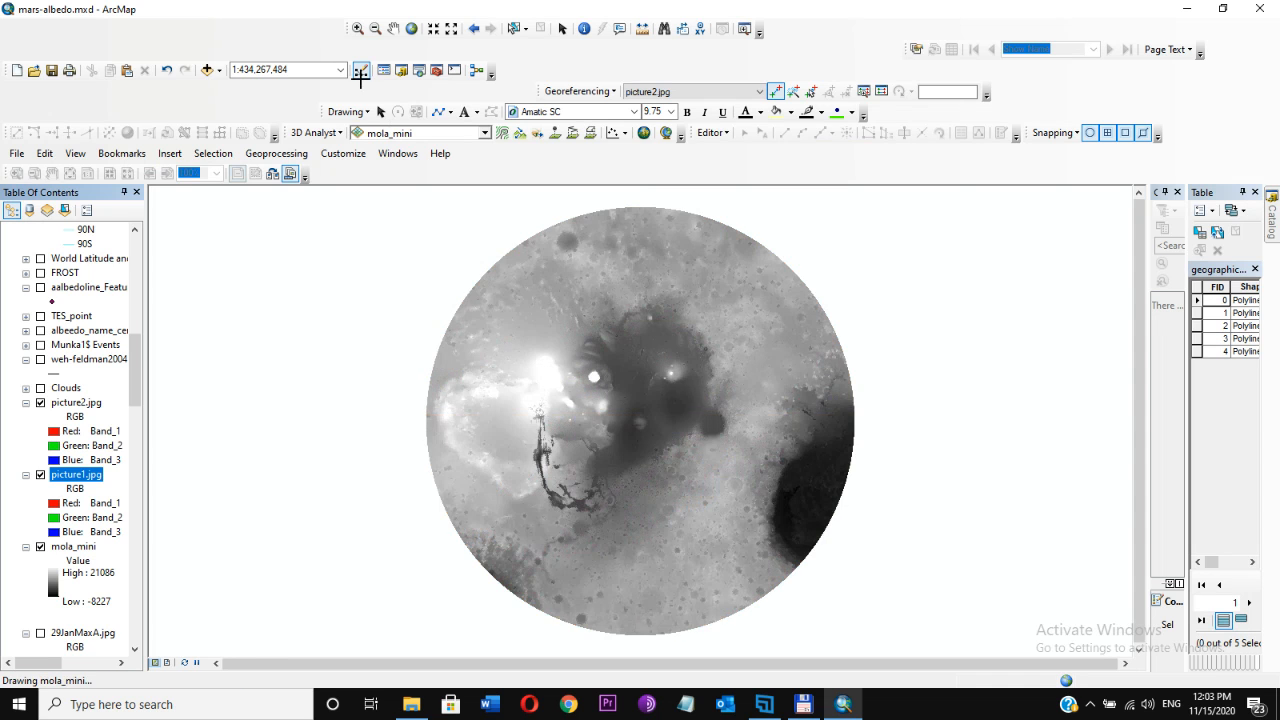
left_click(357, 28)
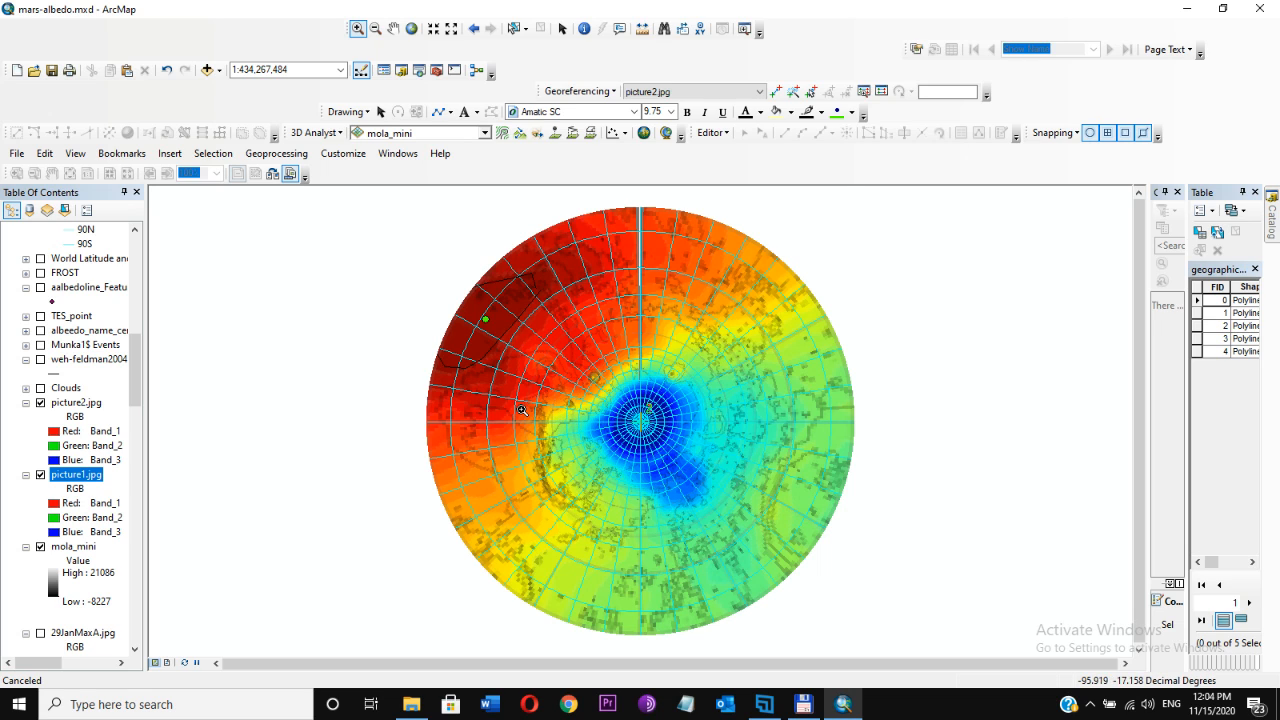
left_click_drag(520, 408, 556, 443)
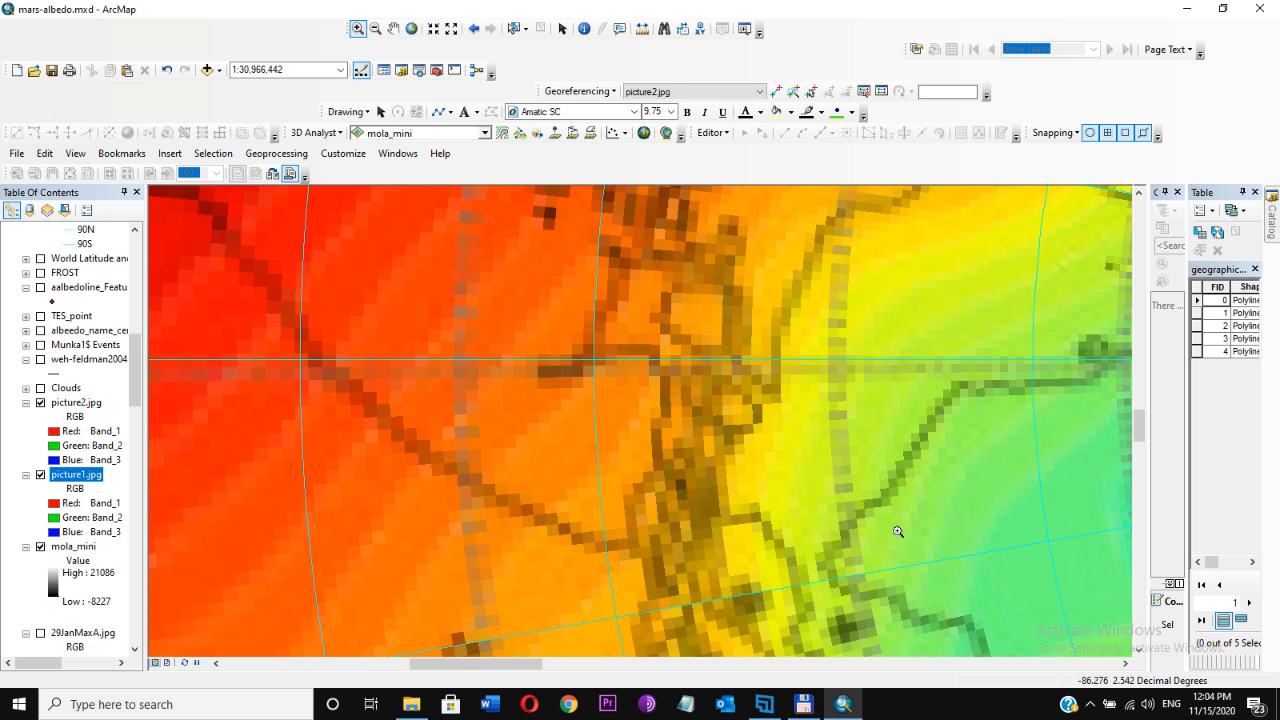
left_click(896, 663)
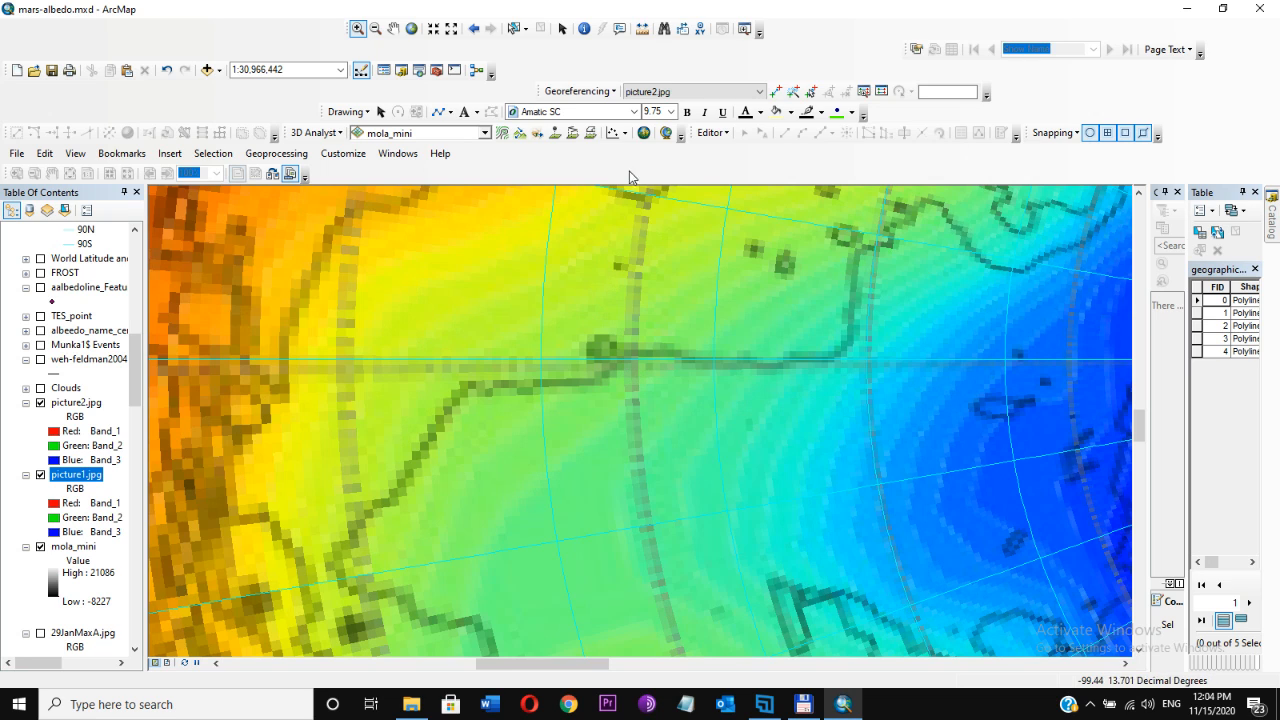
left_click(776, 93)
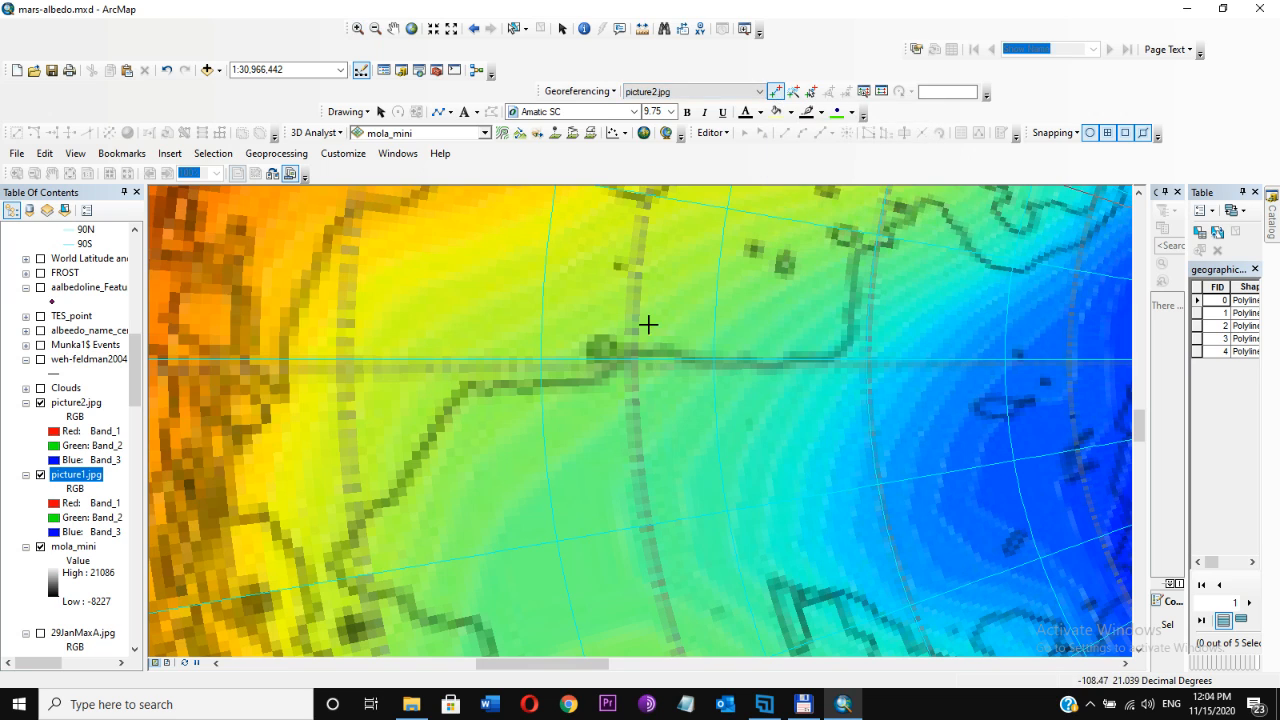
left_click(636, 357)
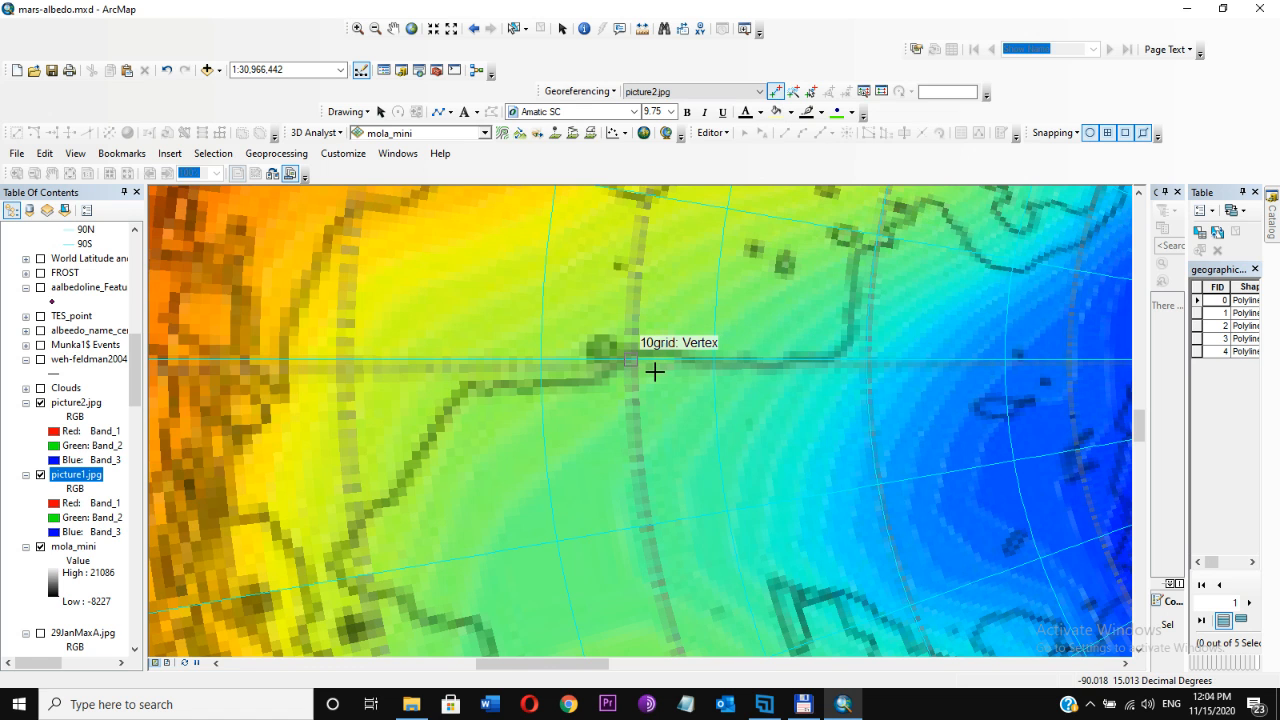
left_click(654, 371)
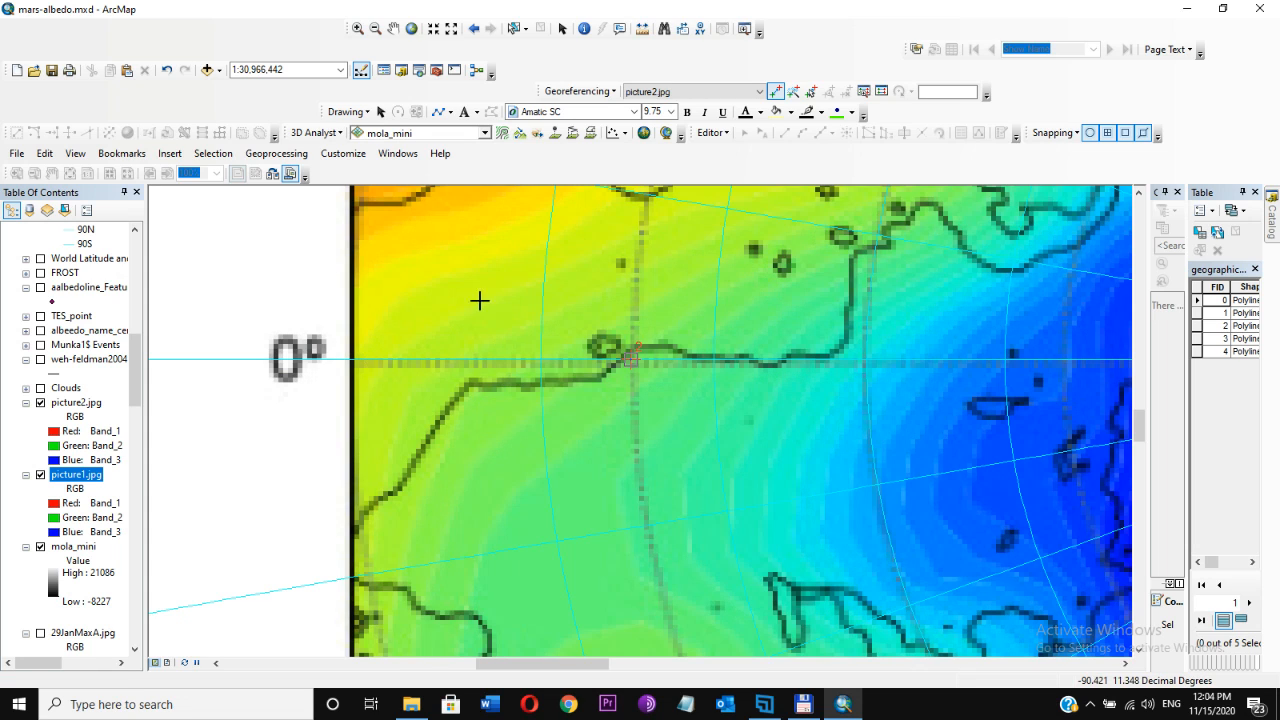
Set the map scale to 1:60,966,442 and zoom out to show the whole polar map.
left_click(377, 31)
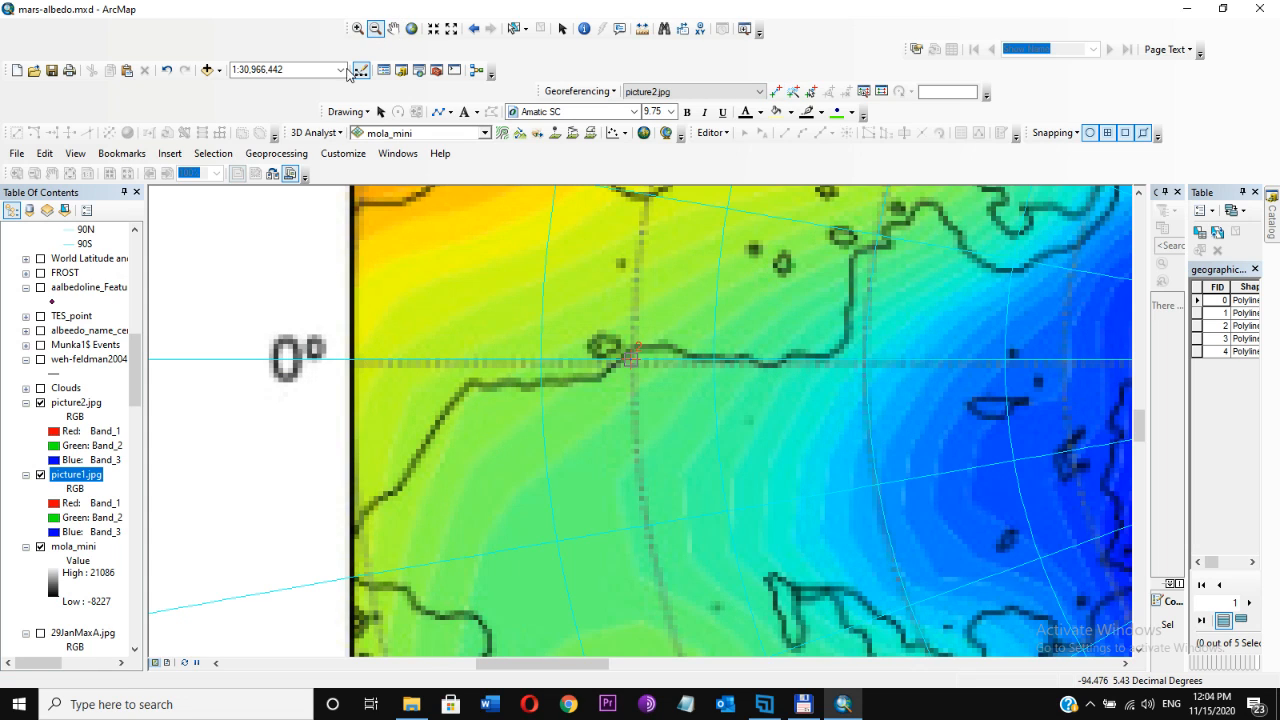
left_click(341, 70)
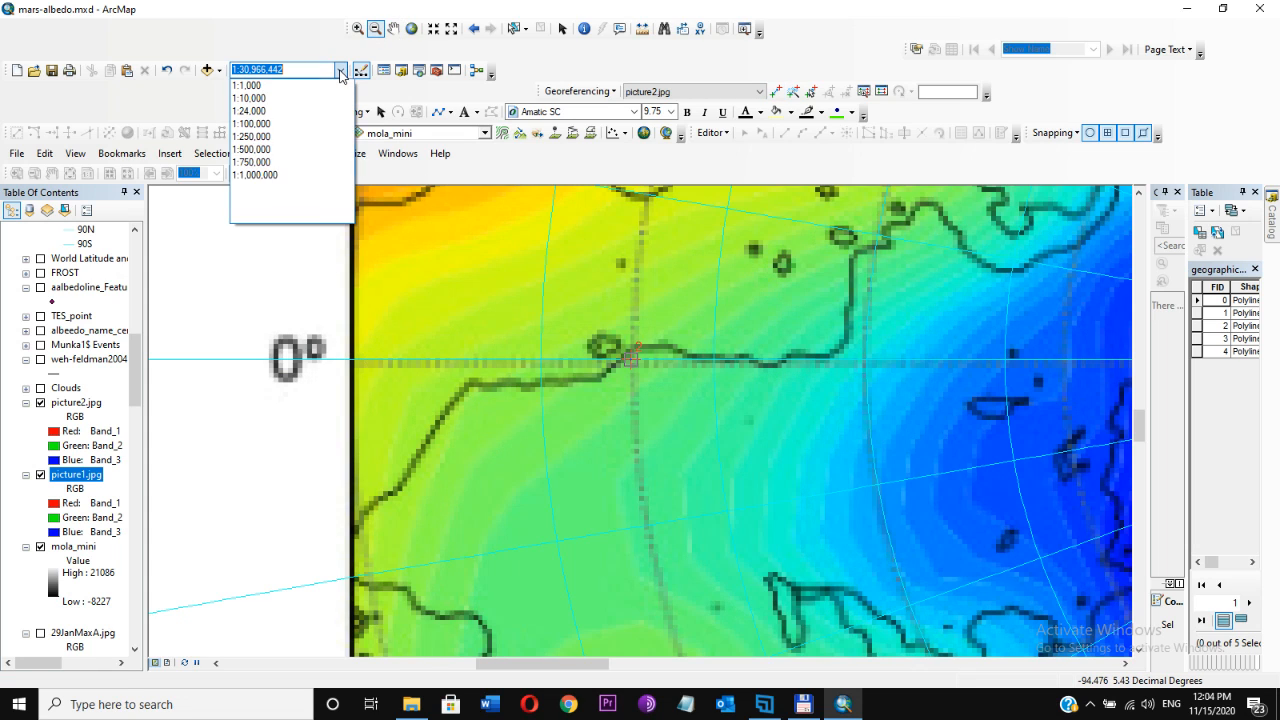
left_click(255, 70)
left_click(237, 70)
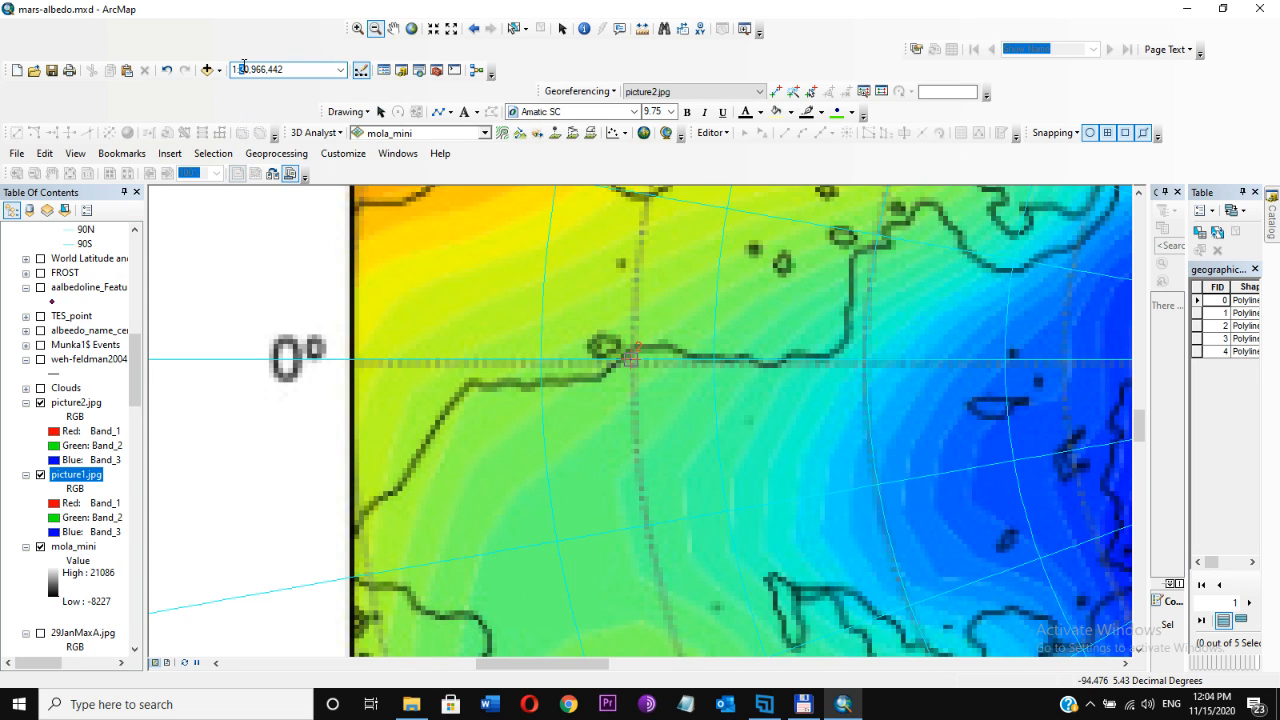
key("Return")
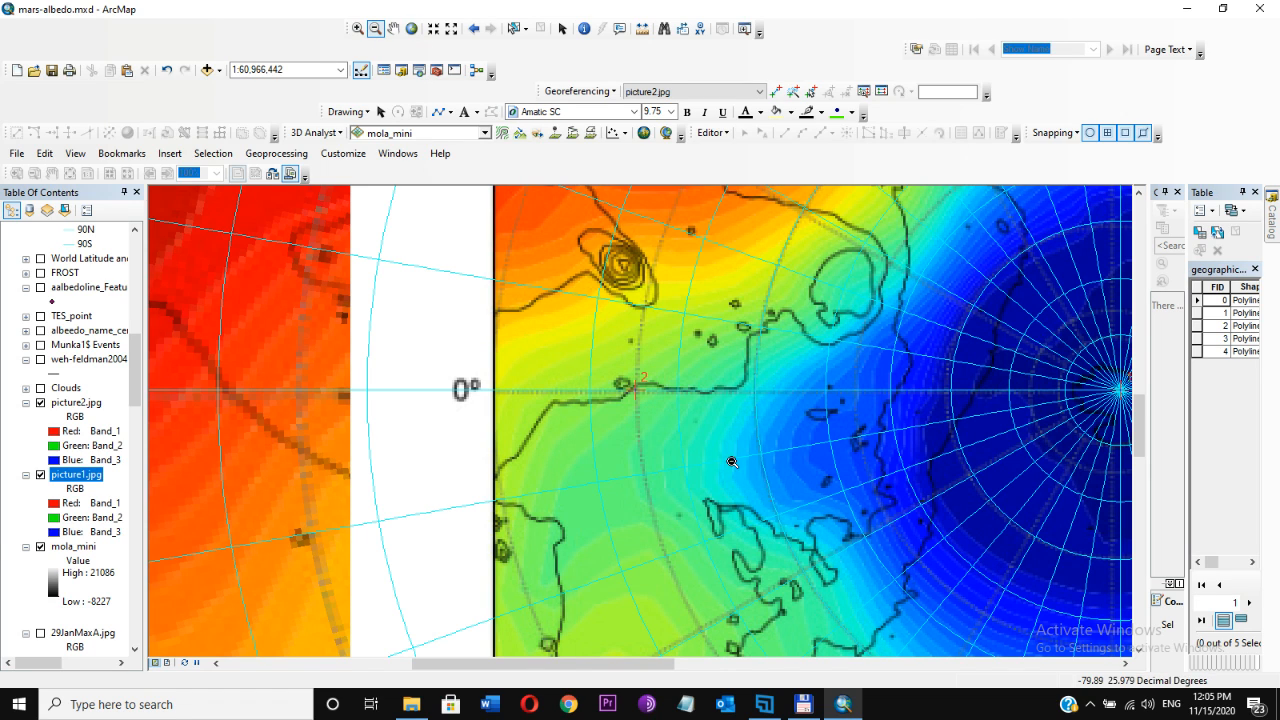
left_click(732, 462)
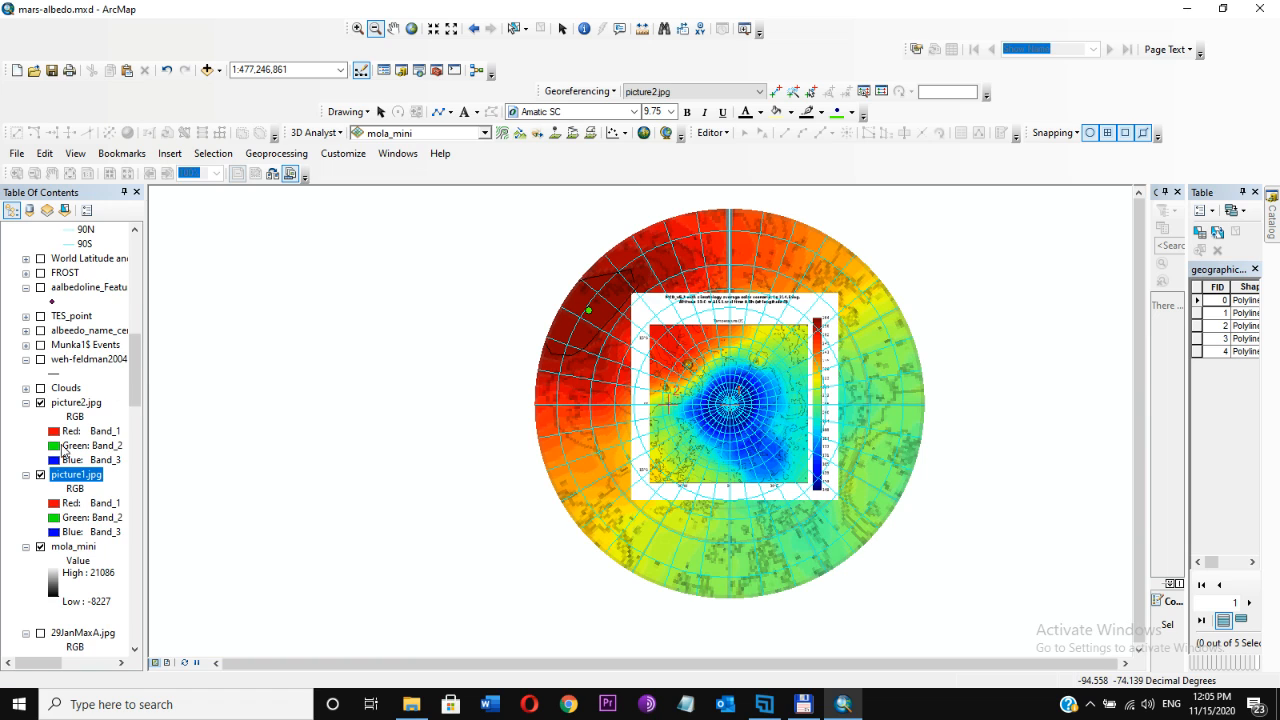
Hide and show picture2.jpg to check its fit against the base map and update its georeferencing.
left_click(41, 403)
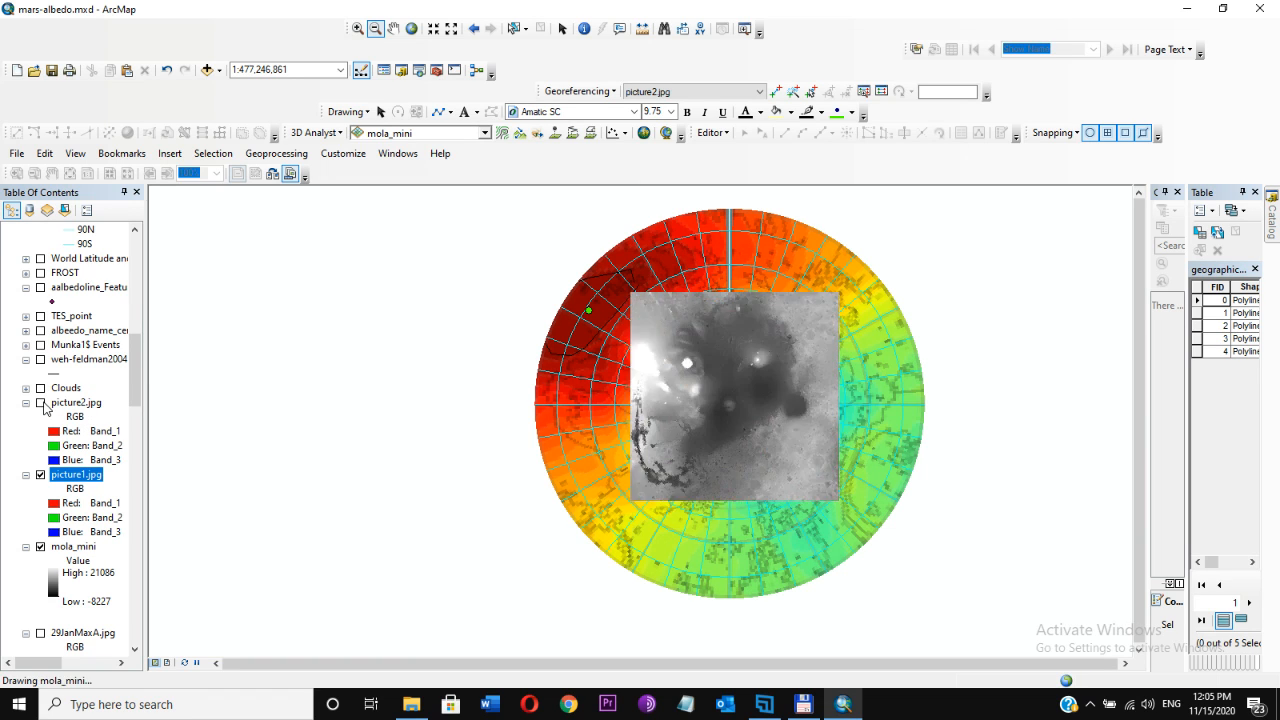
left_click(43, 403)
left_click(41, 403)
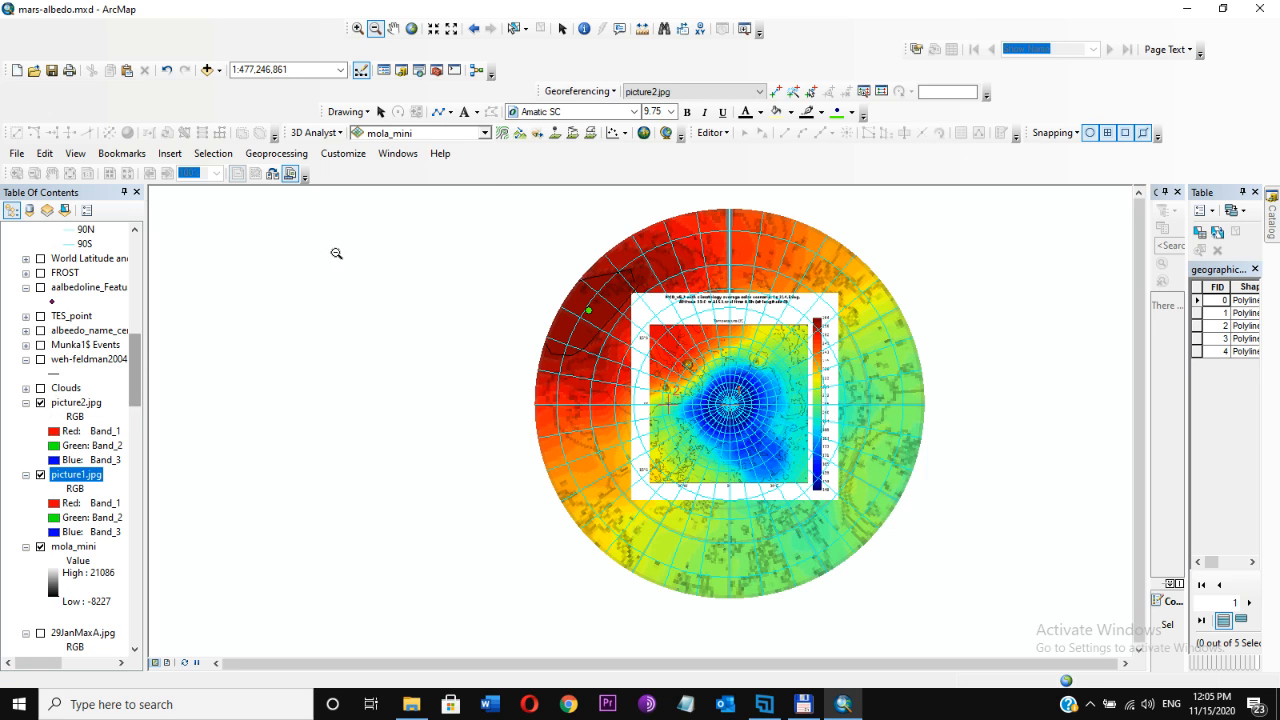
left_click(604, 91)
left_click(601, 112)
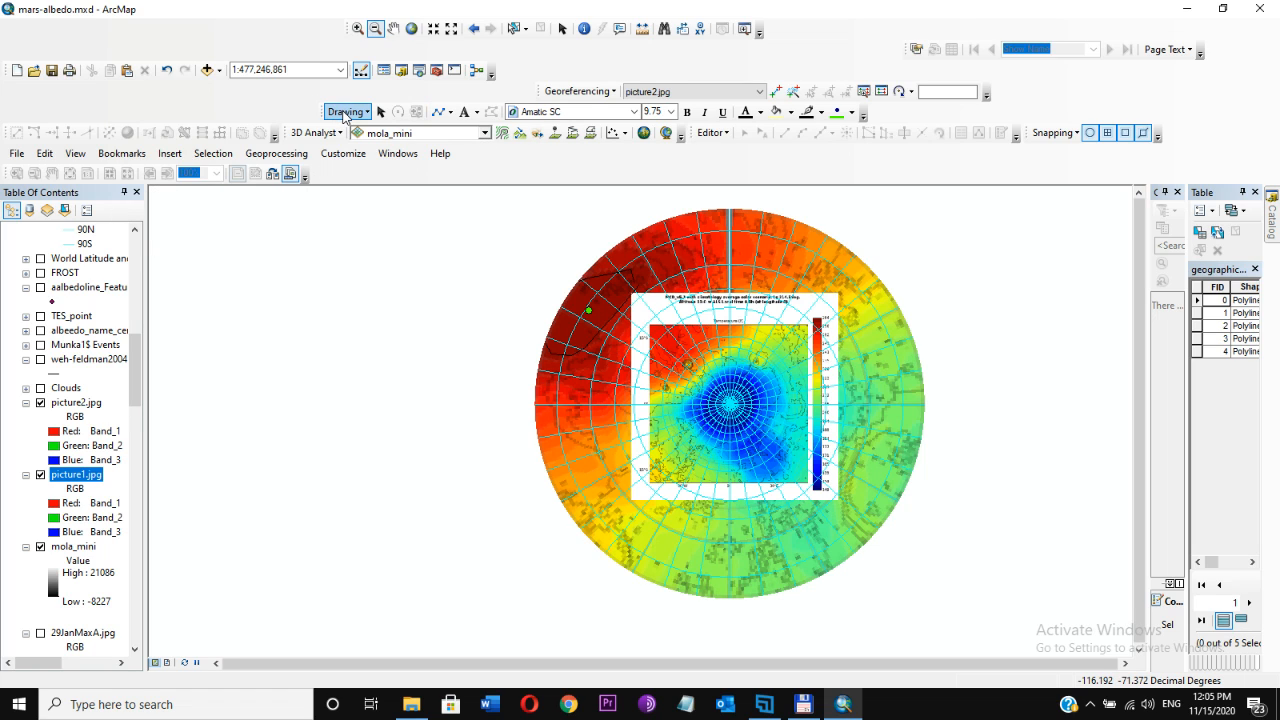
Change the data frame's coordinate system to Sphere_Plate_Carree.
left_click(137, 255)
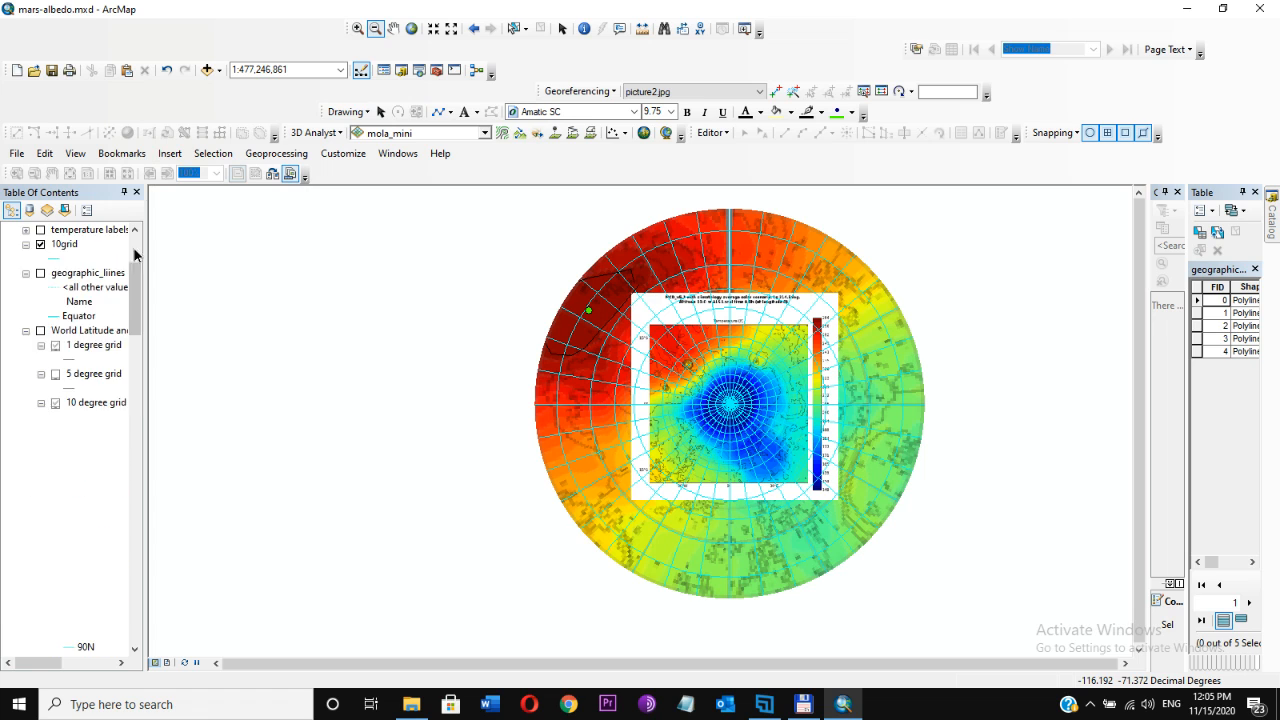
left_click(134, 246)
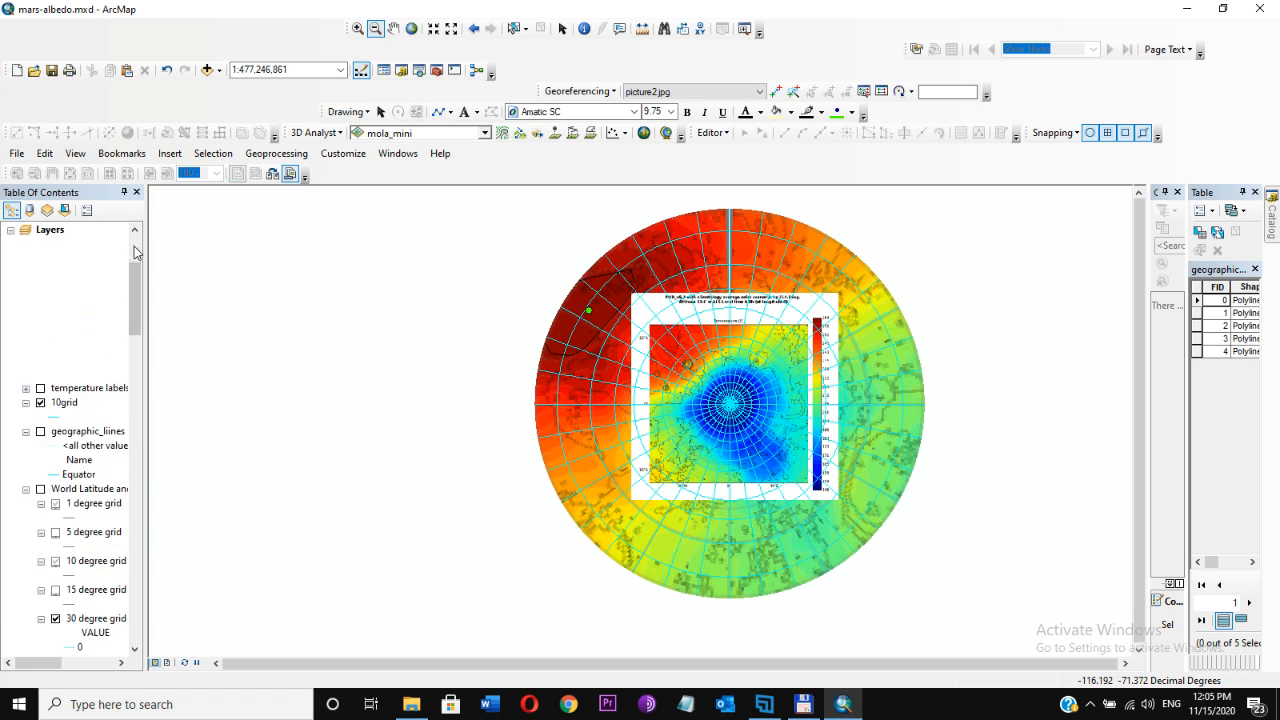
right_click(50, 230)
left_click(143, 572)
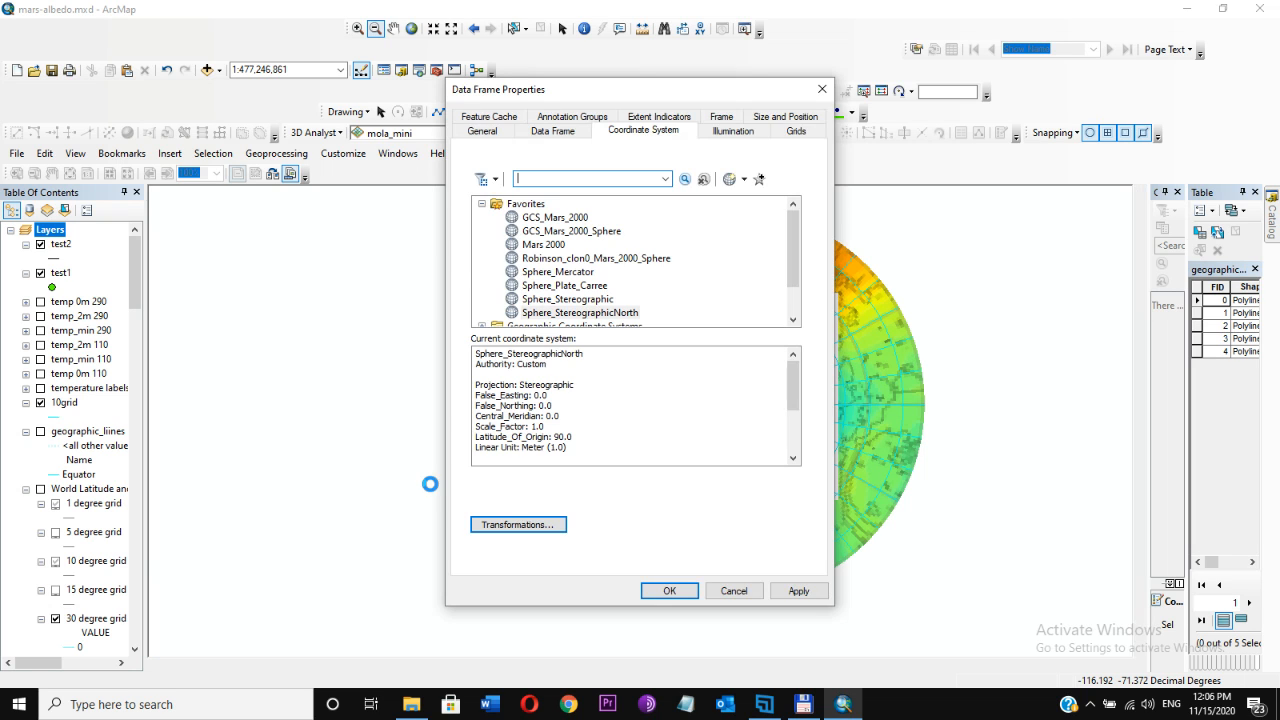
left_click(574, 286)
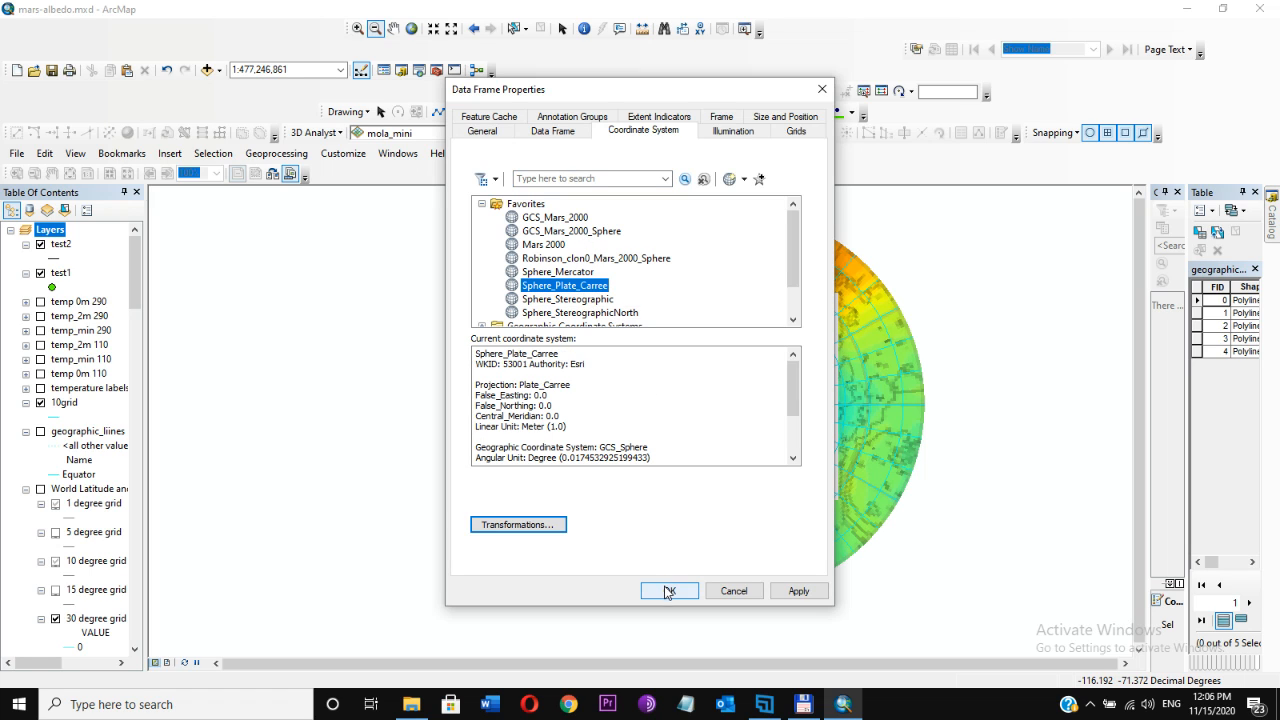
left_click(668, 592)
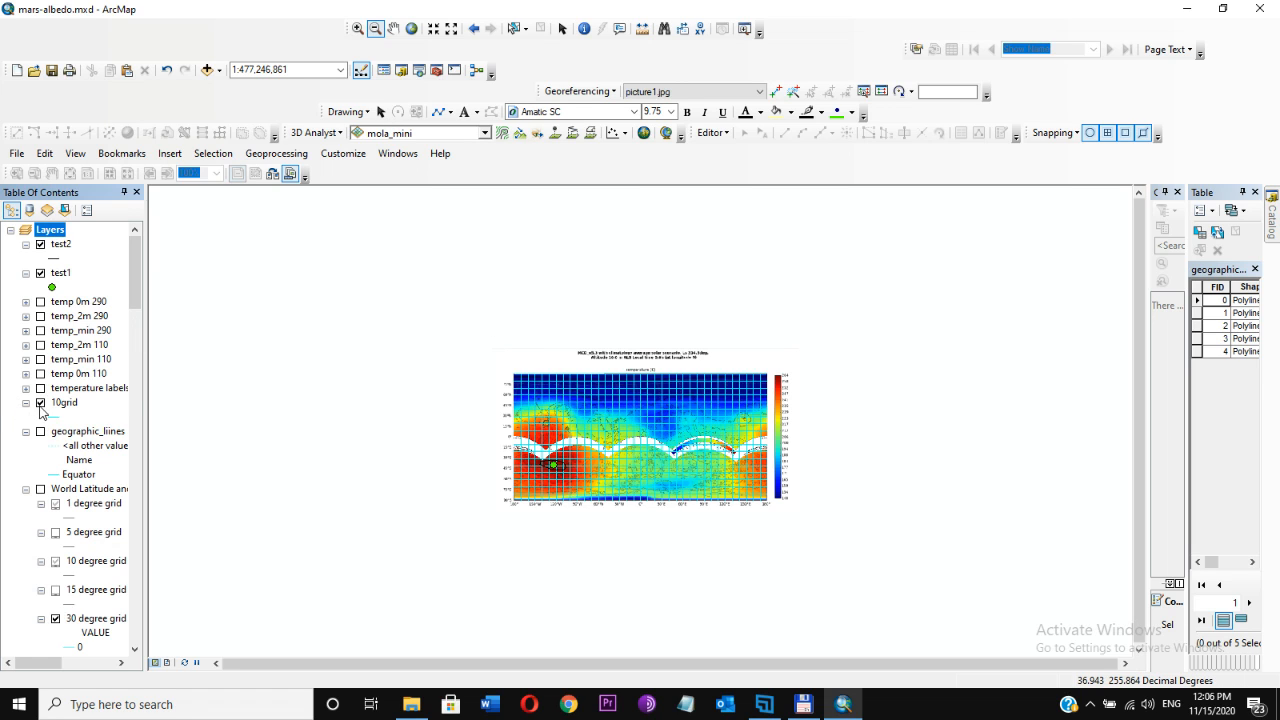
Hide the 10grid layer and compare picture2.jpg with picture1.jpg by turning picture2.jpg off and on.
left_click(41, 403)
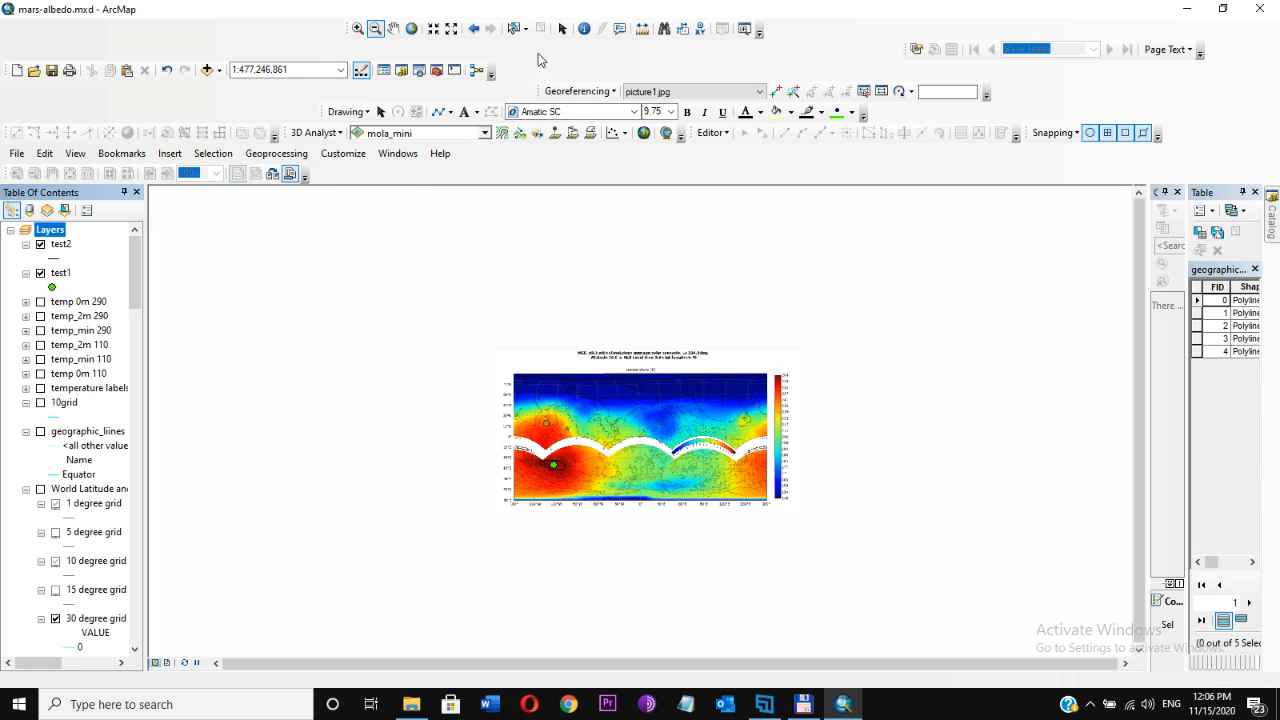
left_click(357, 28)
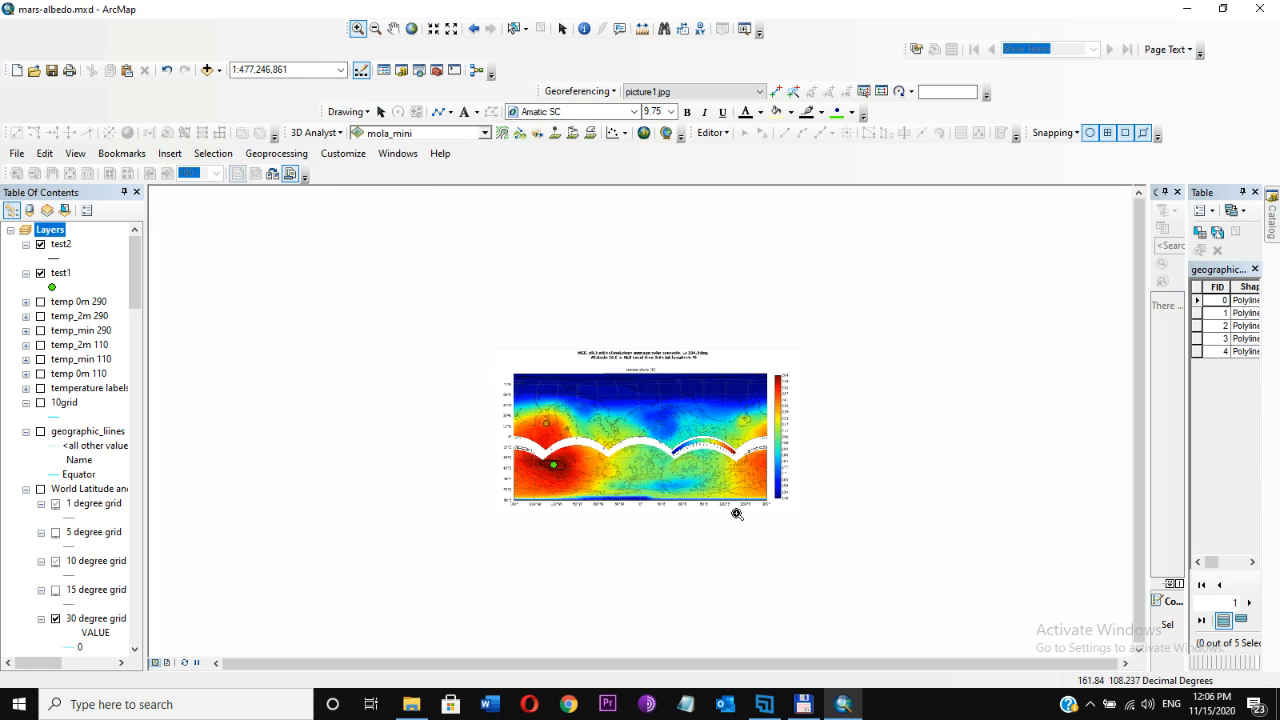
scroll(791, 515, "up", 3)
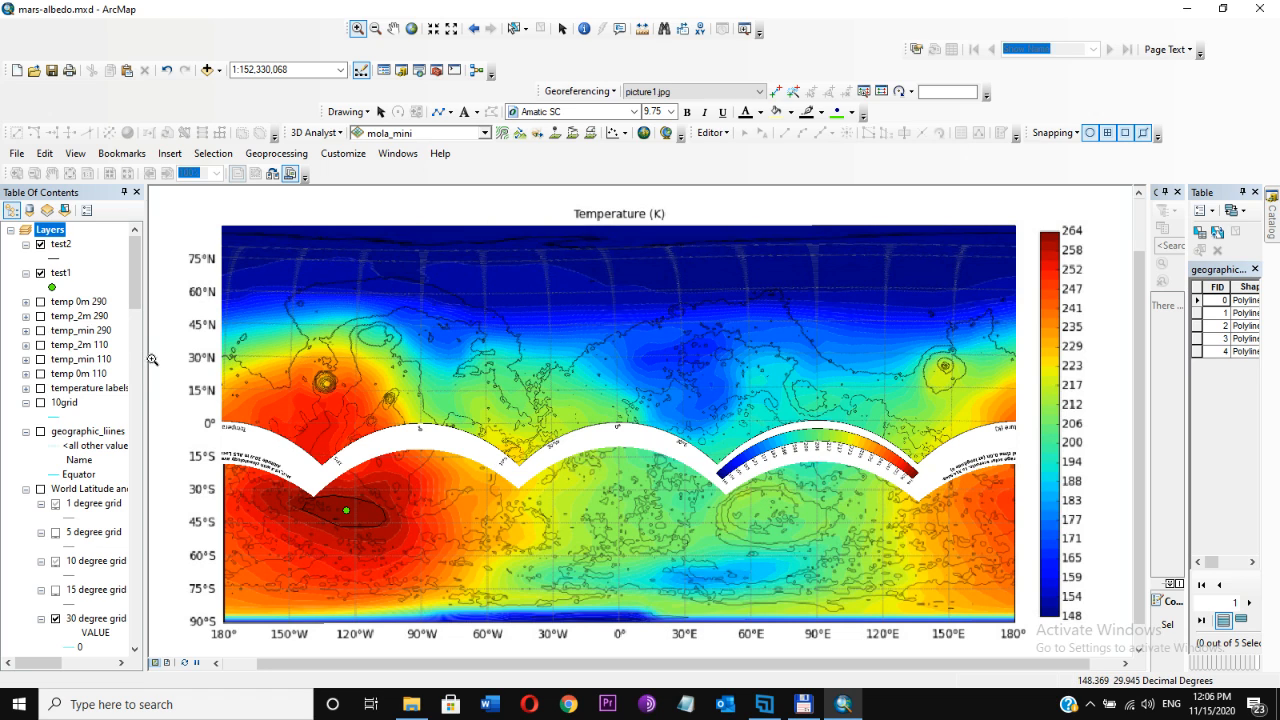
left_click(137, 357)
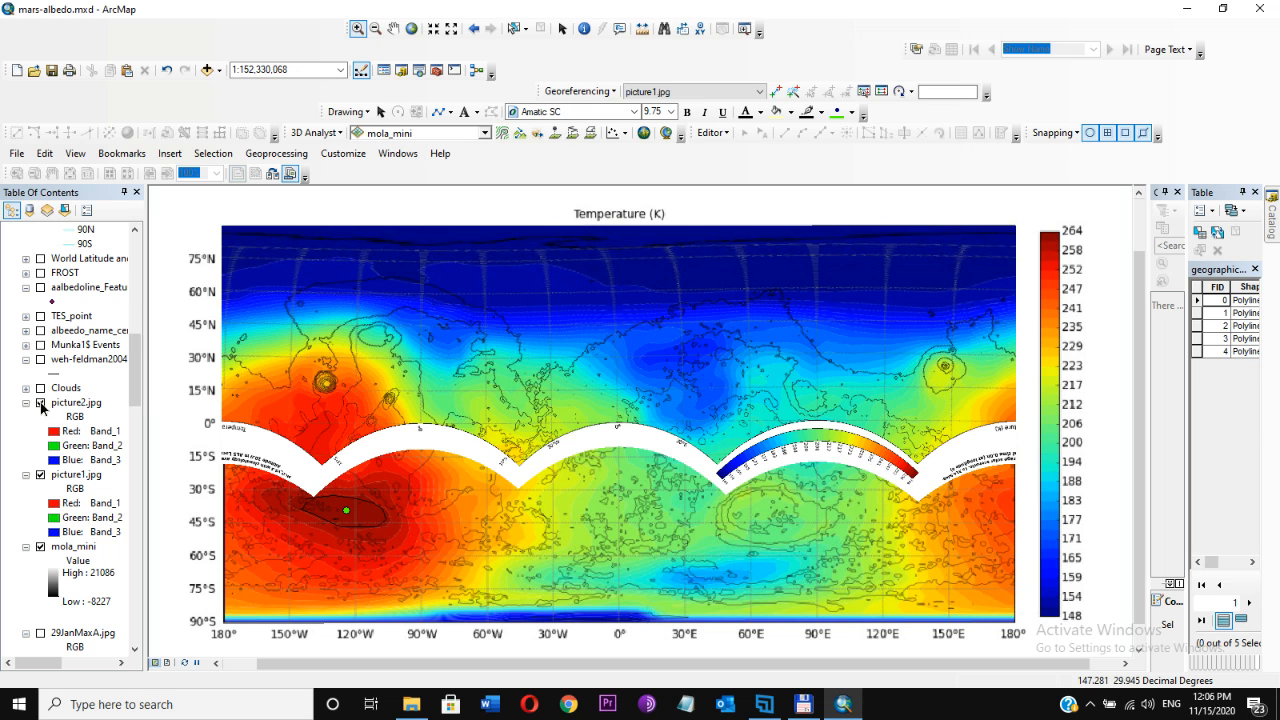
left_click(41, 403)
left_click(41, 403)
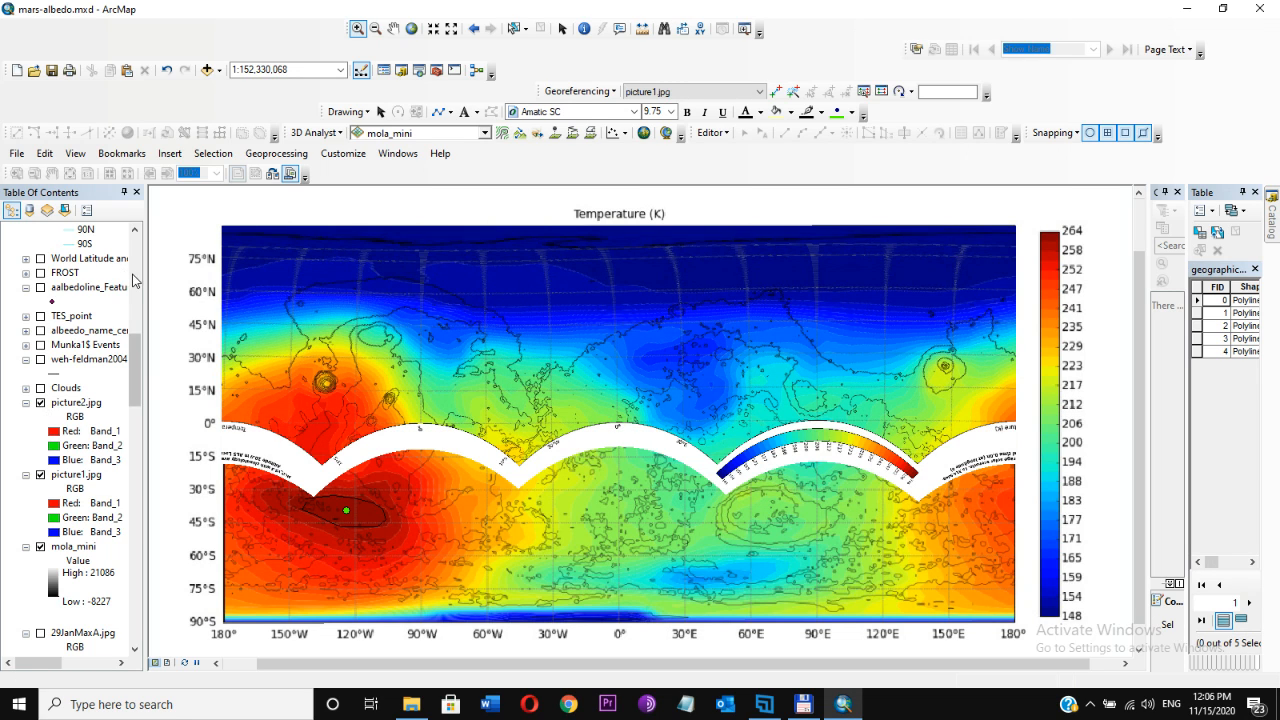
Show the 10grid layer again over the reprojected temperature maps.
scroll(133, 280, "up", 5)
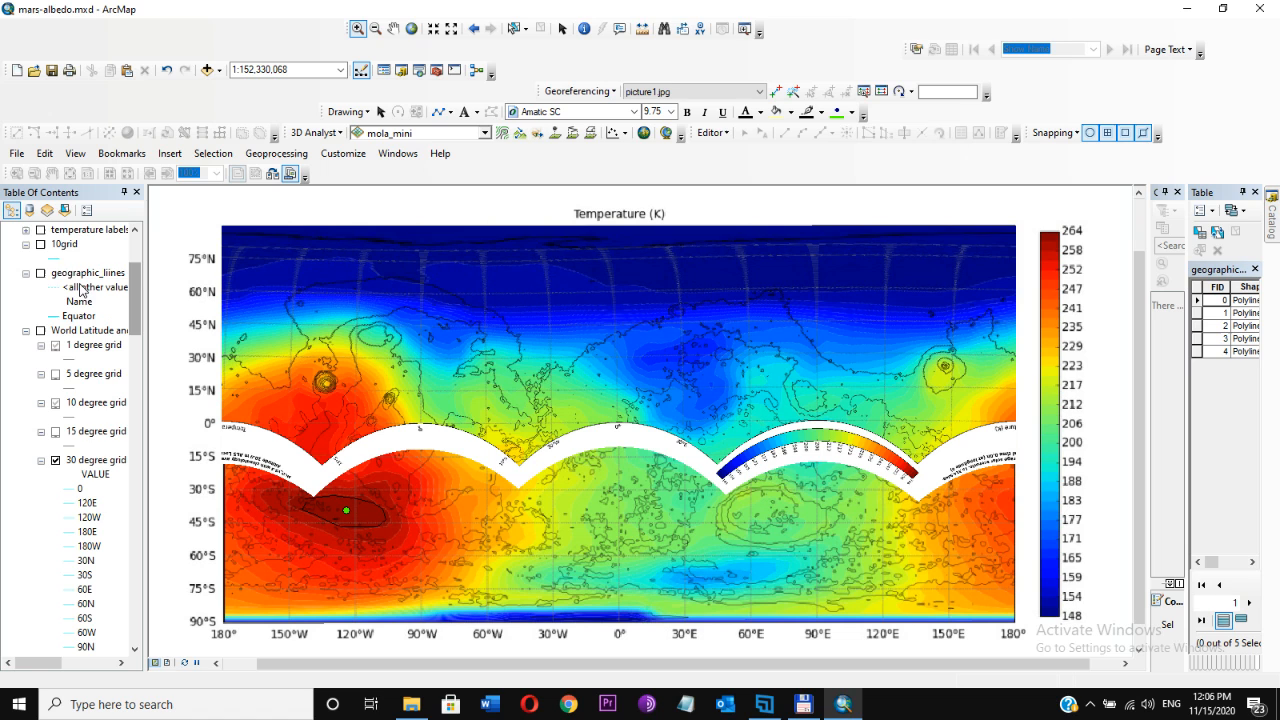
left_click(40, 244)
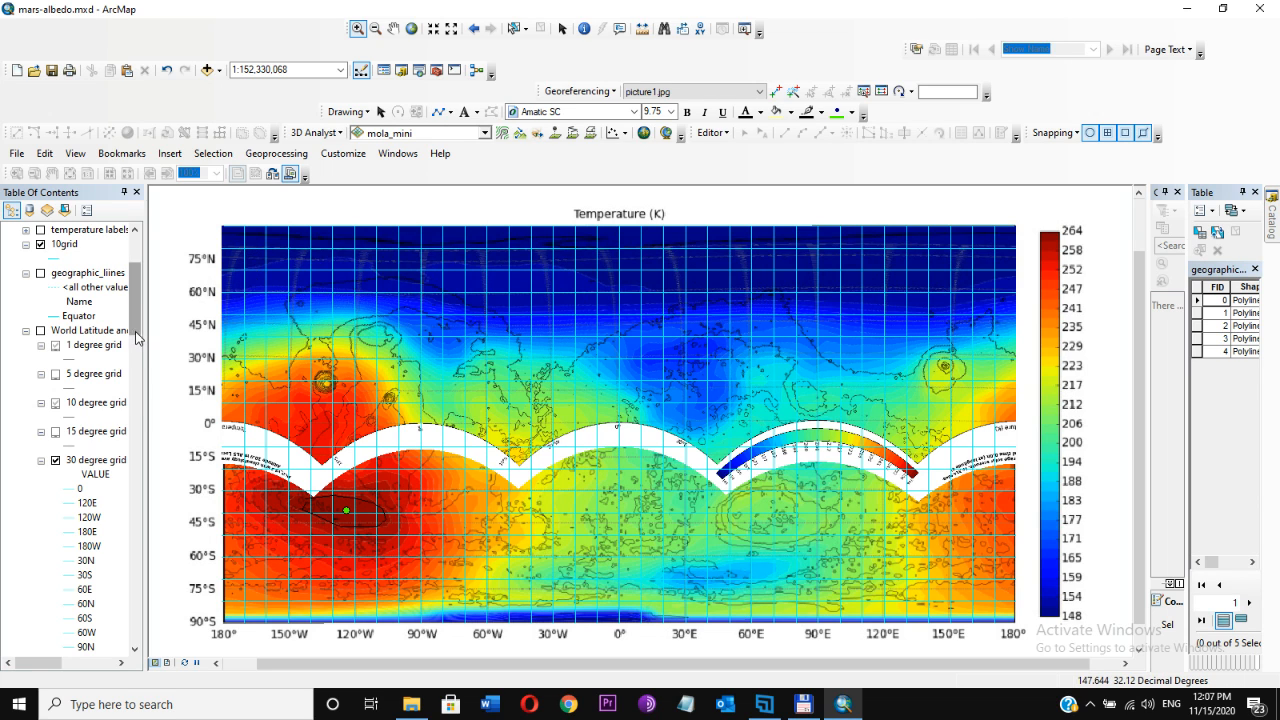
scroll(141, 364, "down", 1)
scroll(141, 364, "down", 10)
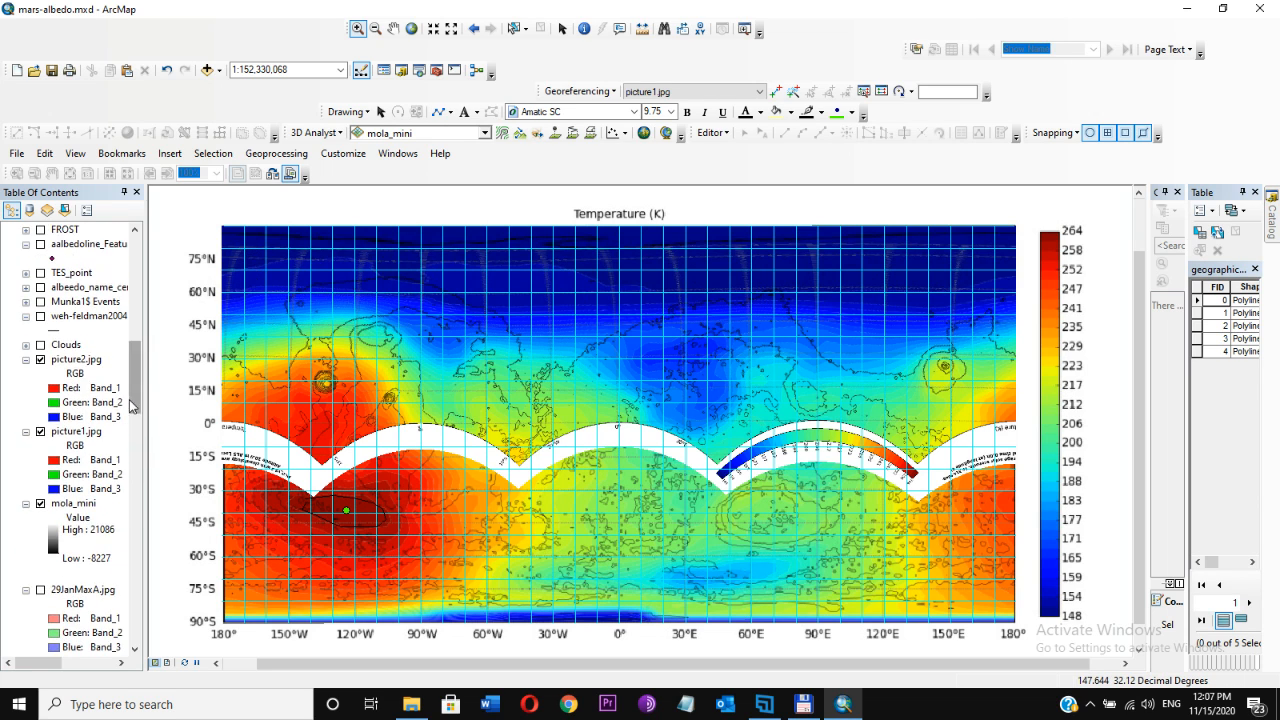
Hide picture2.jpg and turn picture1.jpg off and on to compare it with the mola_mini base map.
left_click(40, 359)
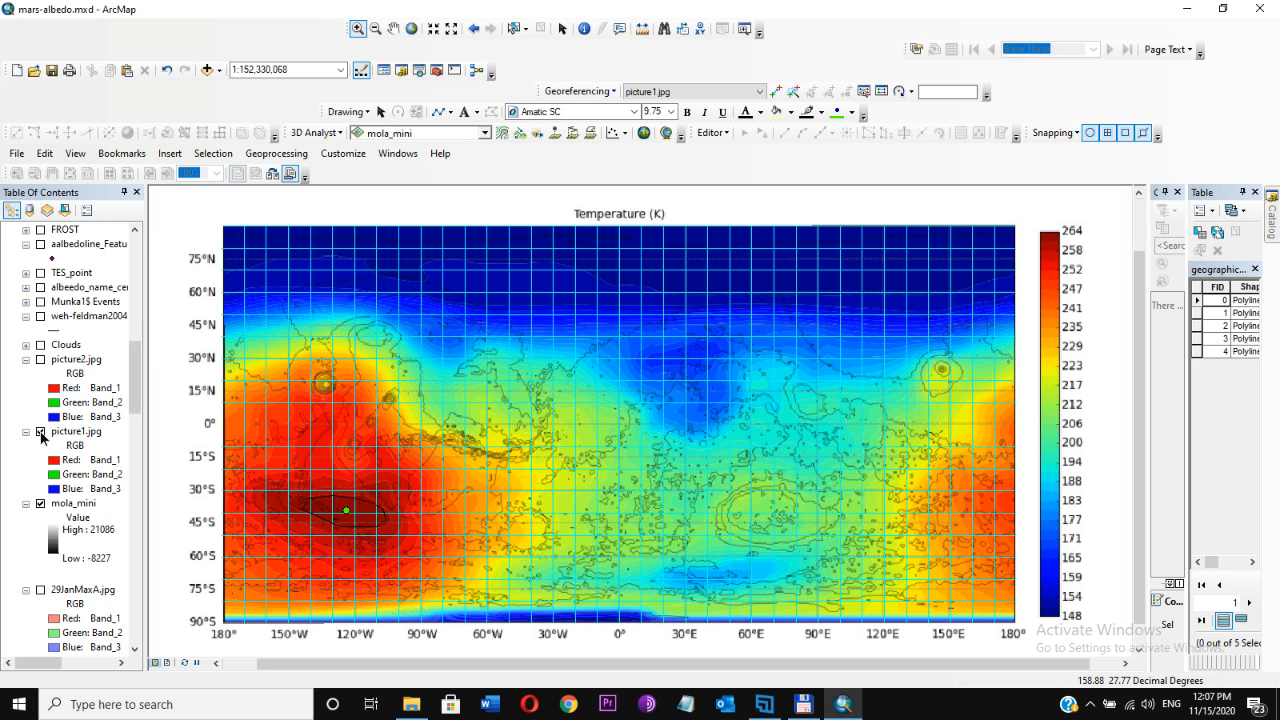
left_click(41, 432)
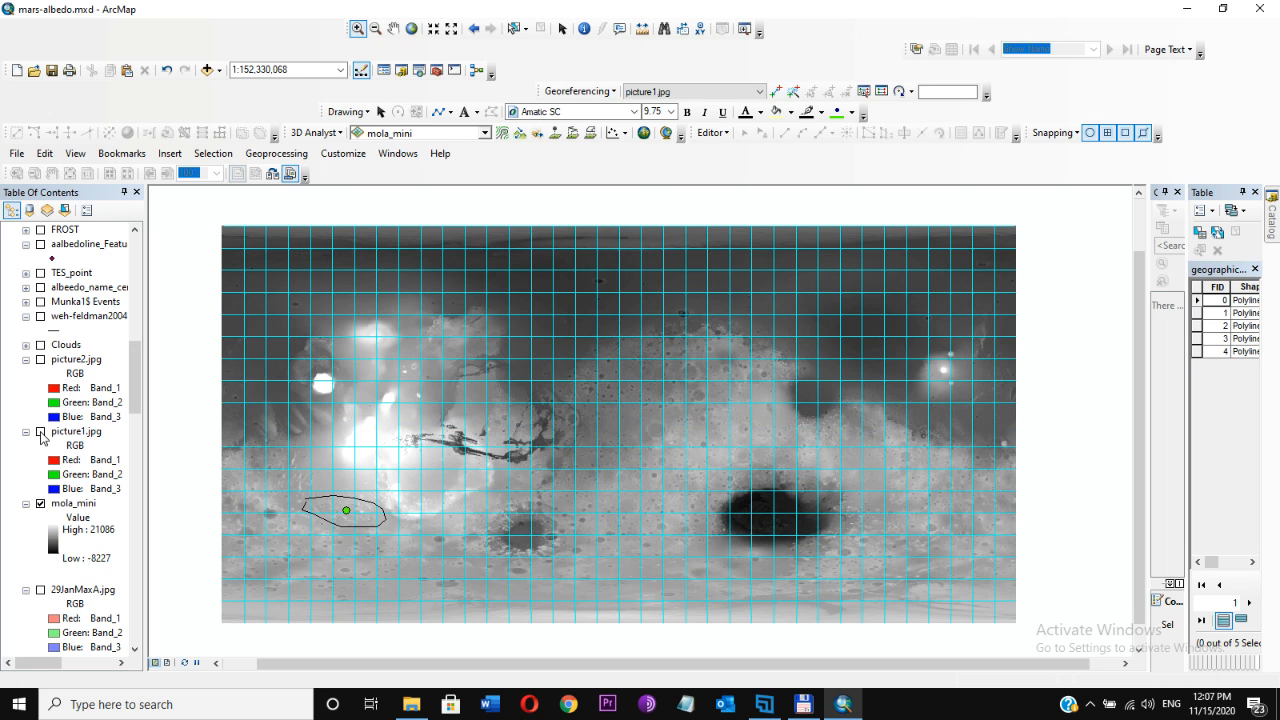
left_click(41, 432)
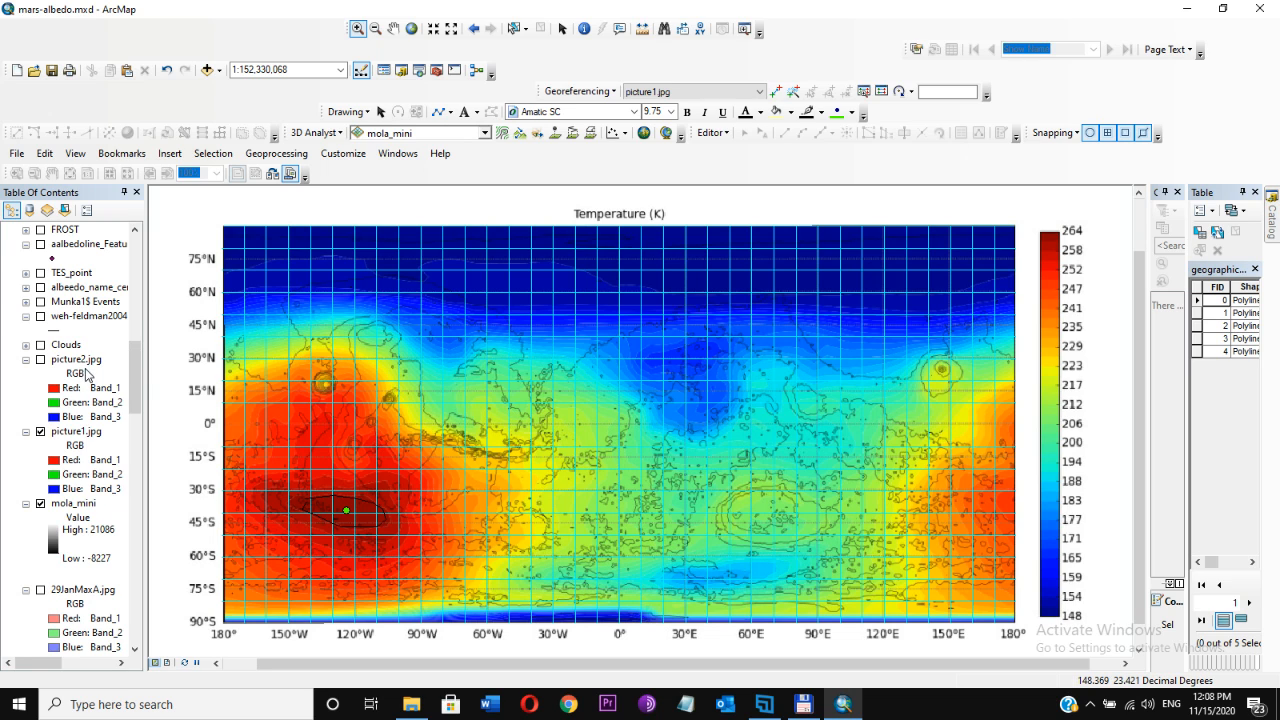
Examine the raster export settings for picture1.jpg, including the TIFF format and the raster properties, without exporting.
right_click(77, 435)
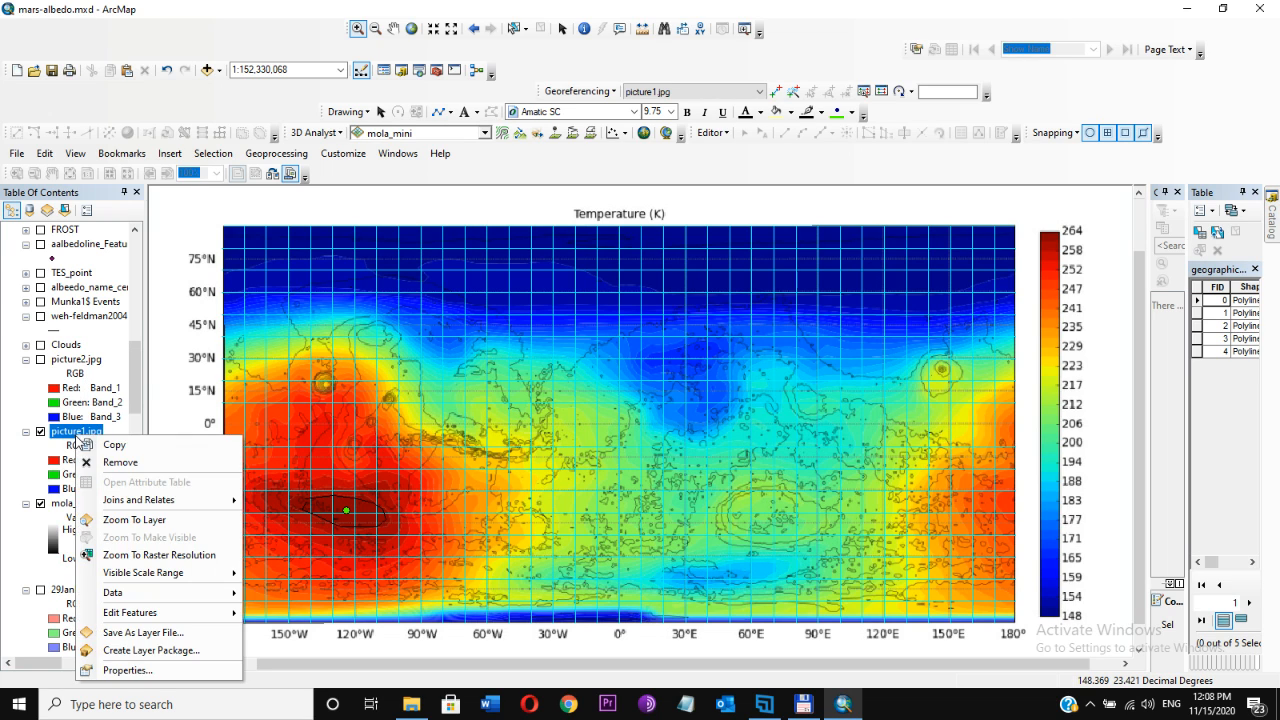
mouse_move(178, 600)
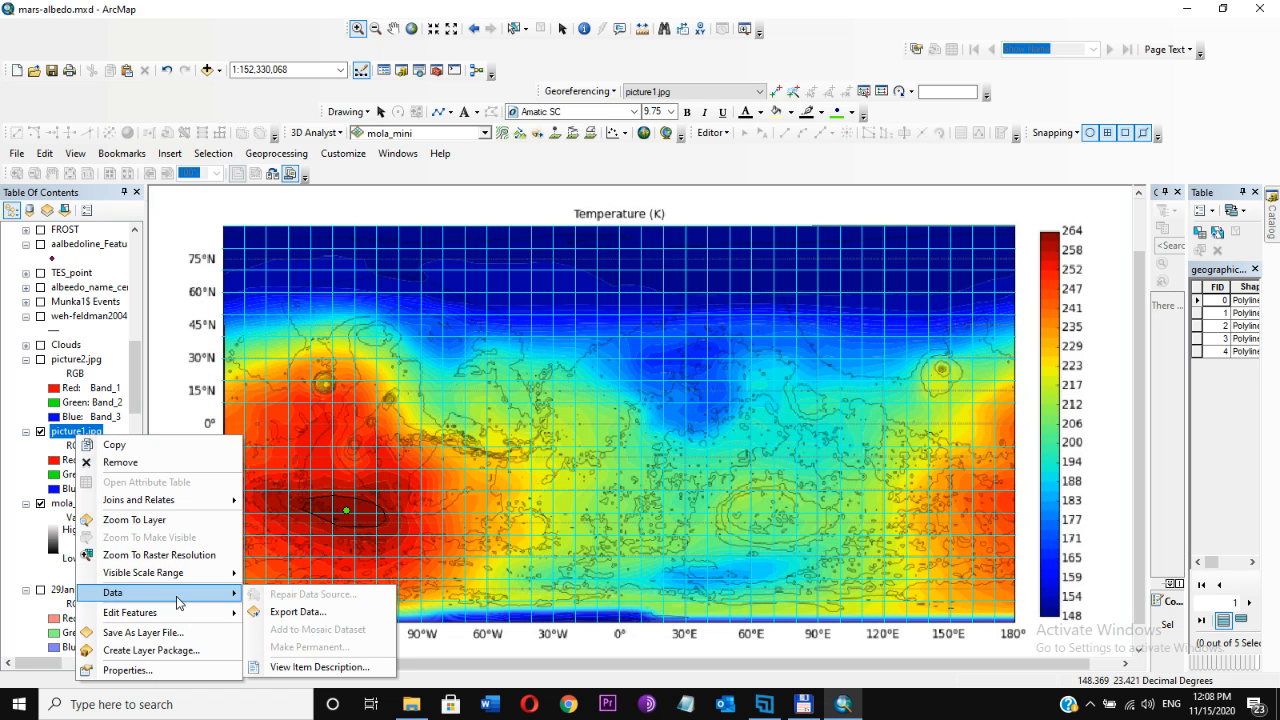
left_click(260, 613)
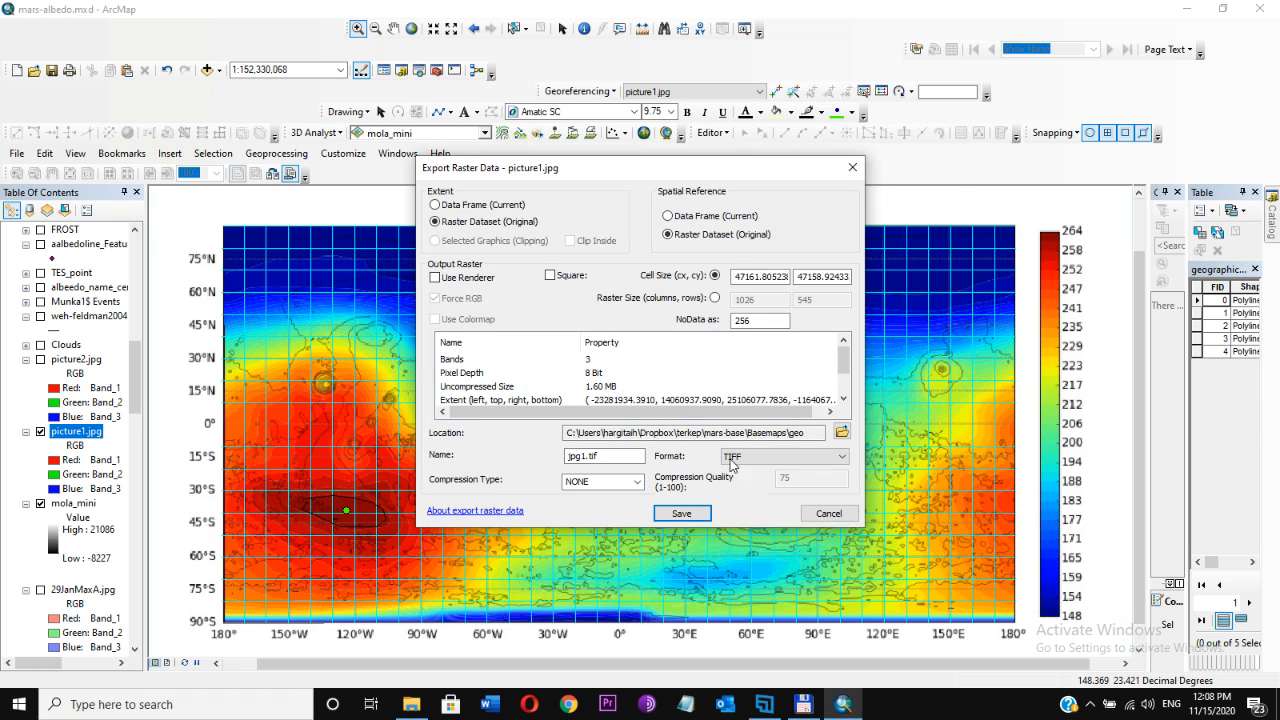
left_click(750, 461)
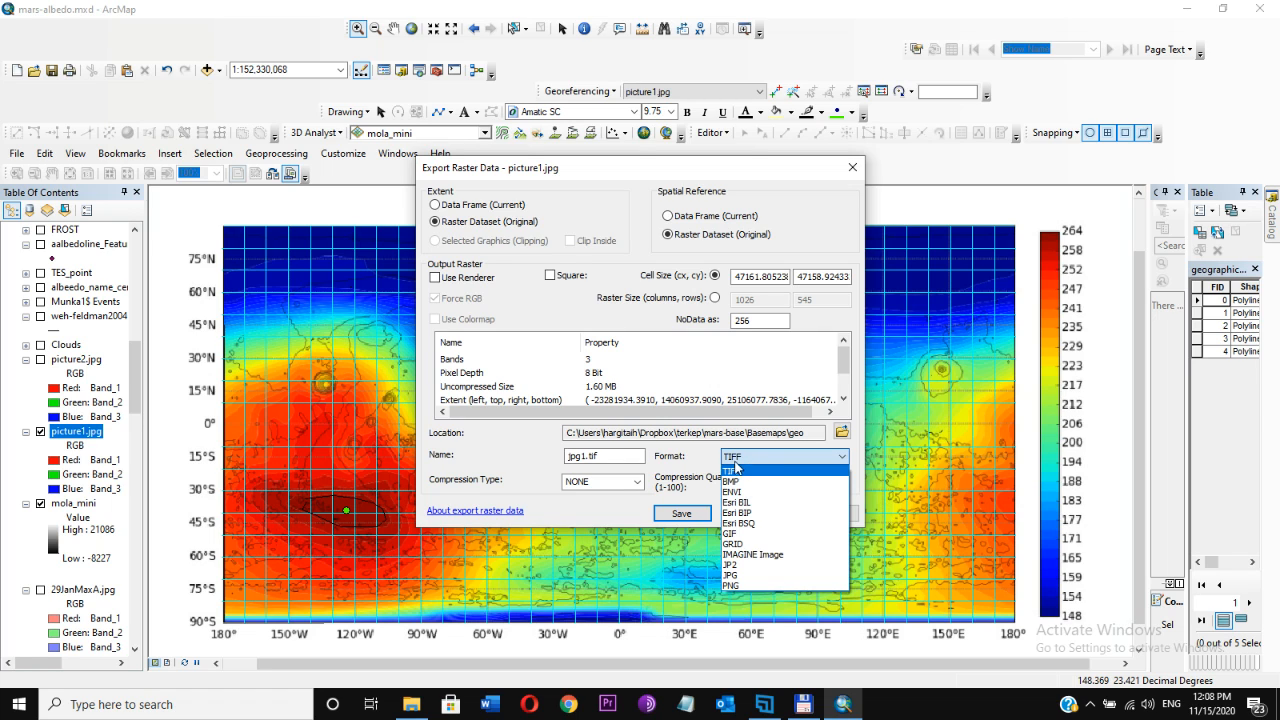
left_click(742, 471)
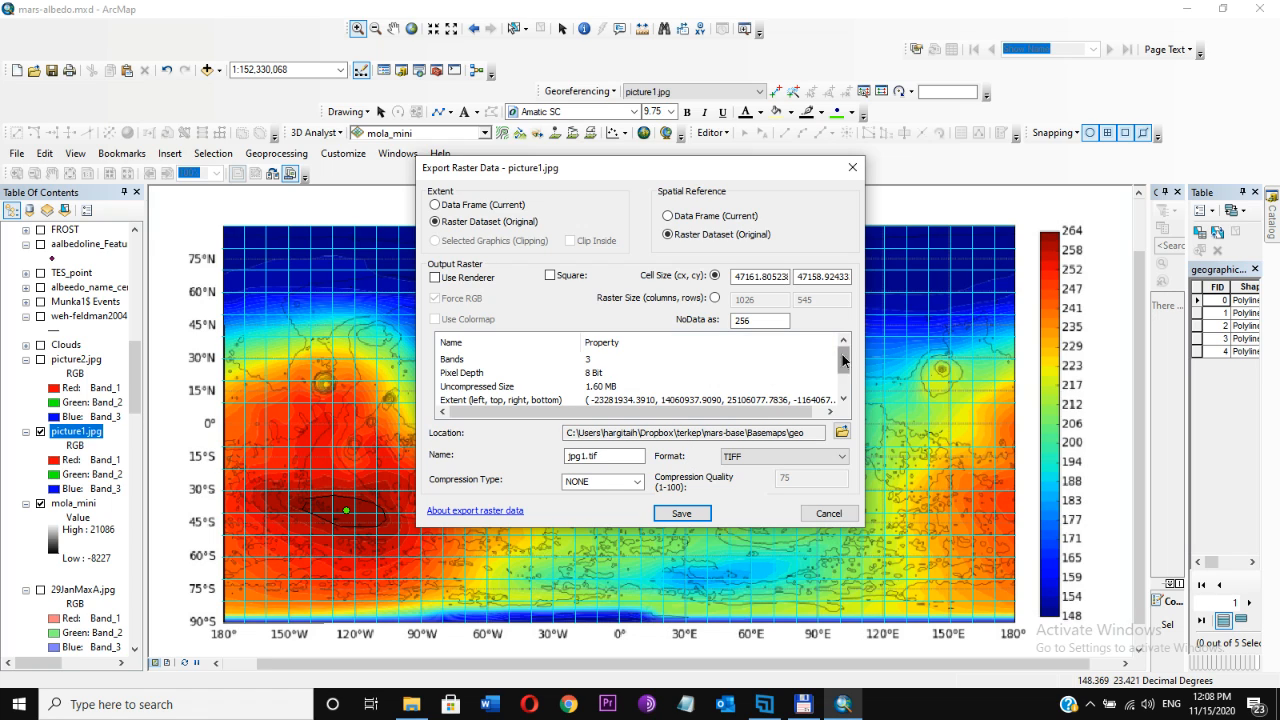
left_click_drag(843, 357, 843, 370)
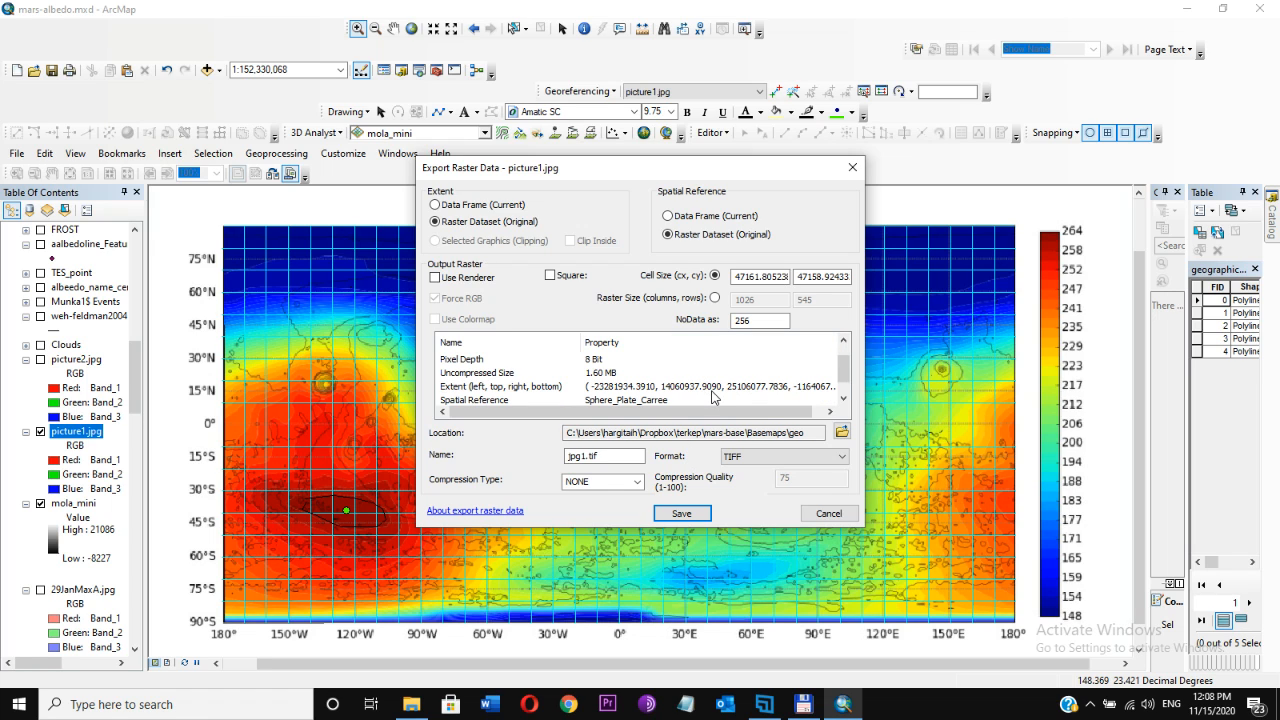
left_click(824, 414)
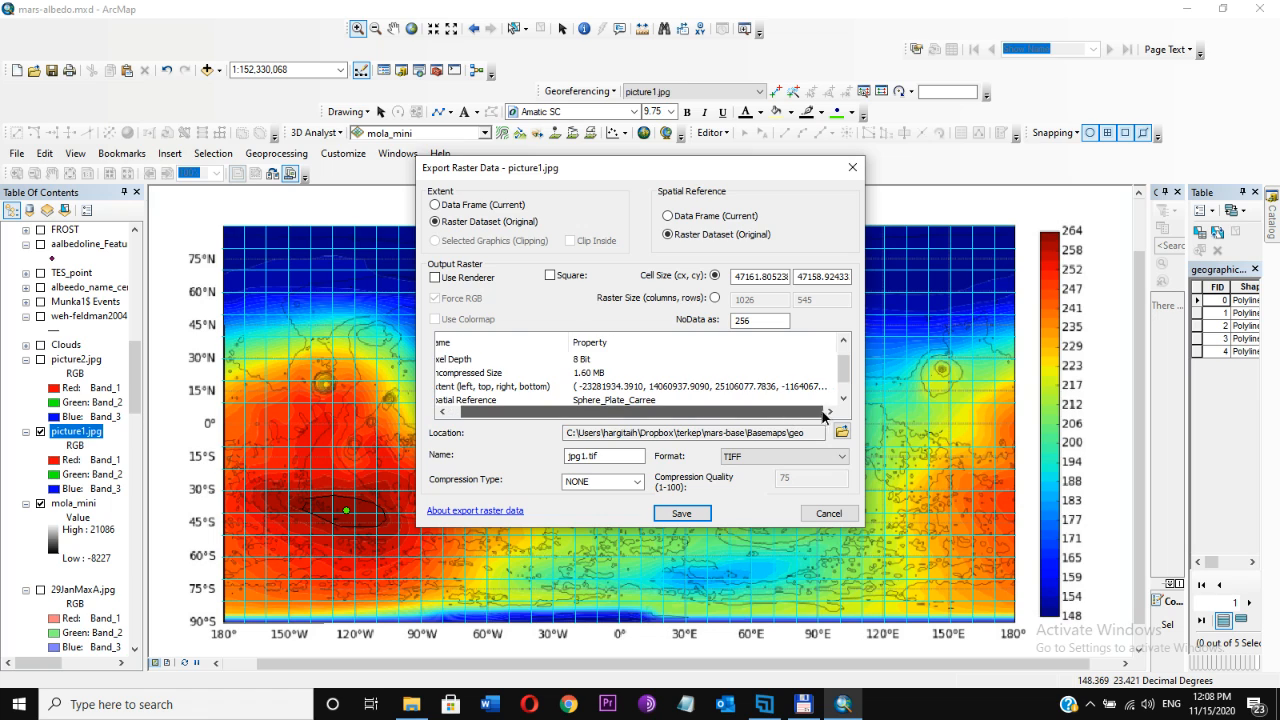
left_click_drag(789, 411, 759, 411)
left_click_drag(843, 366, 846, 386)
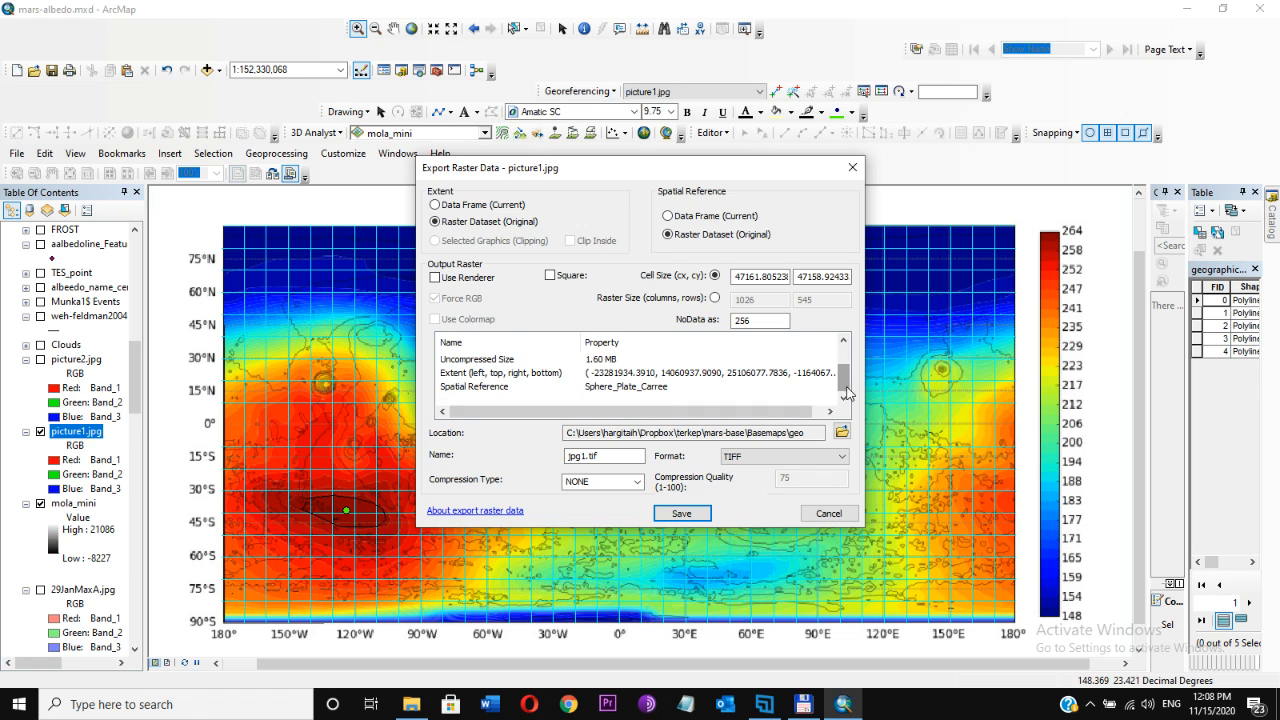
left_click(828, 514)
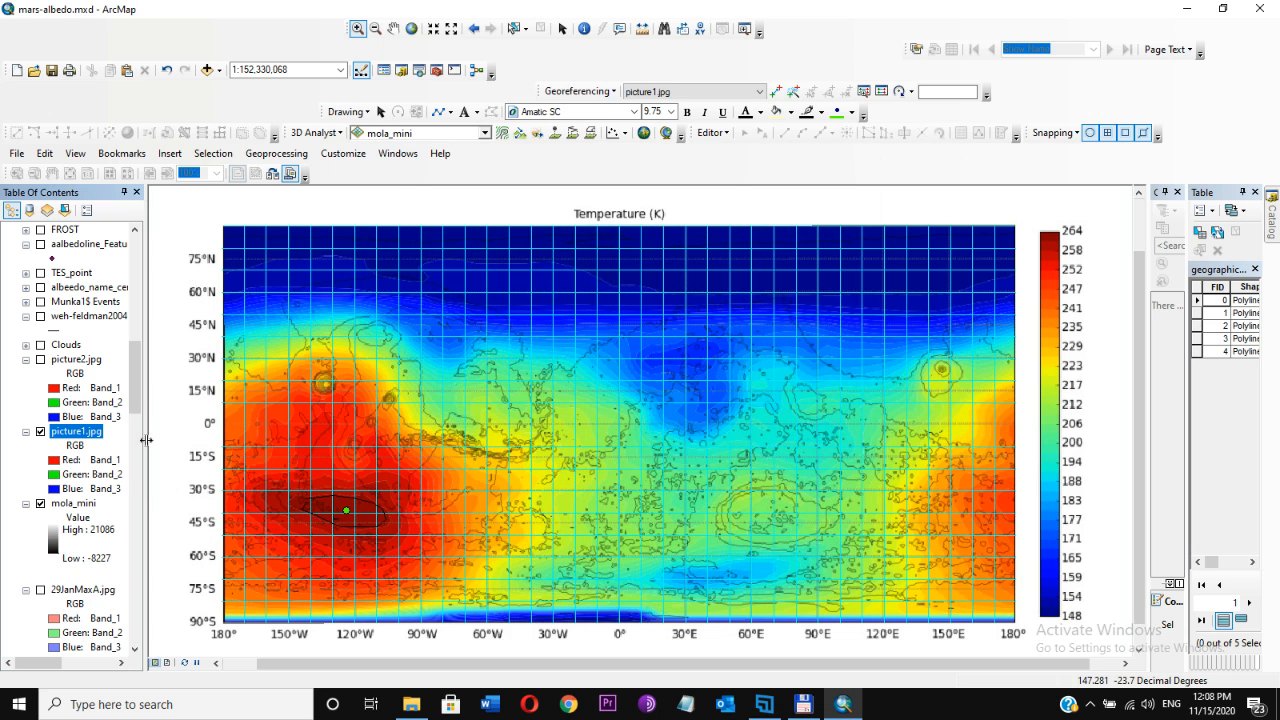
Hide picture1.jpg and turn picture2.jpg on and off, leaving the test shapes over the mola_mini base map.
left_click(40, 431)
left_click(40, 360)
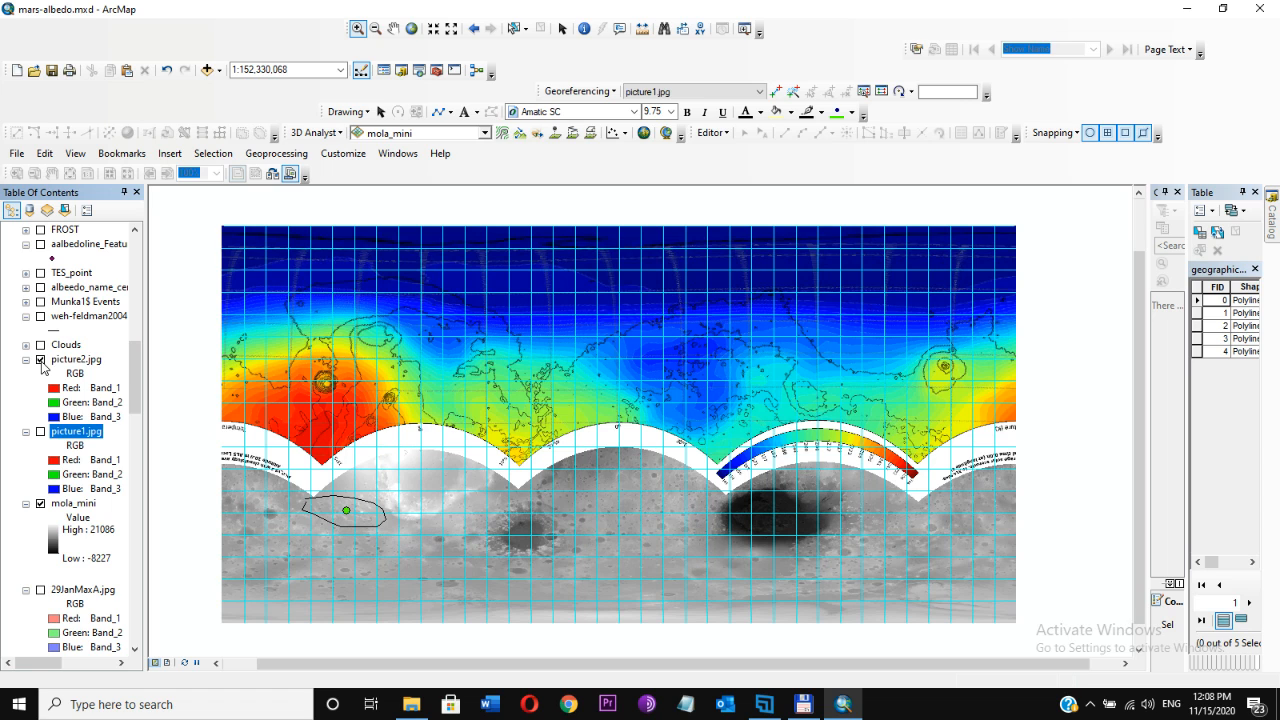
left_click(40, 360)
left_click_drag(137, 404, 128, 248)
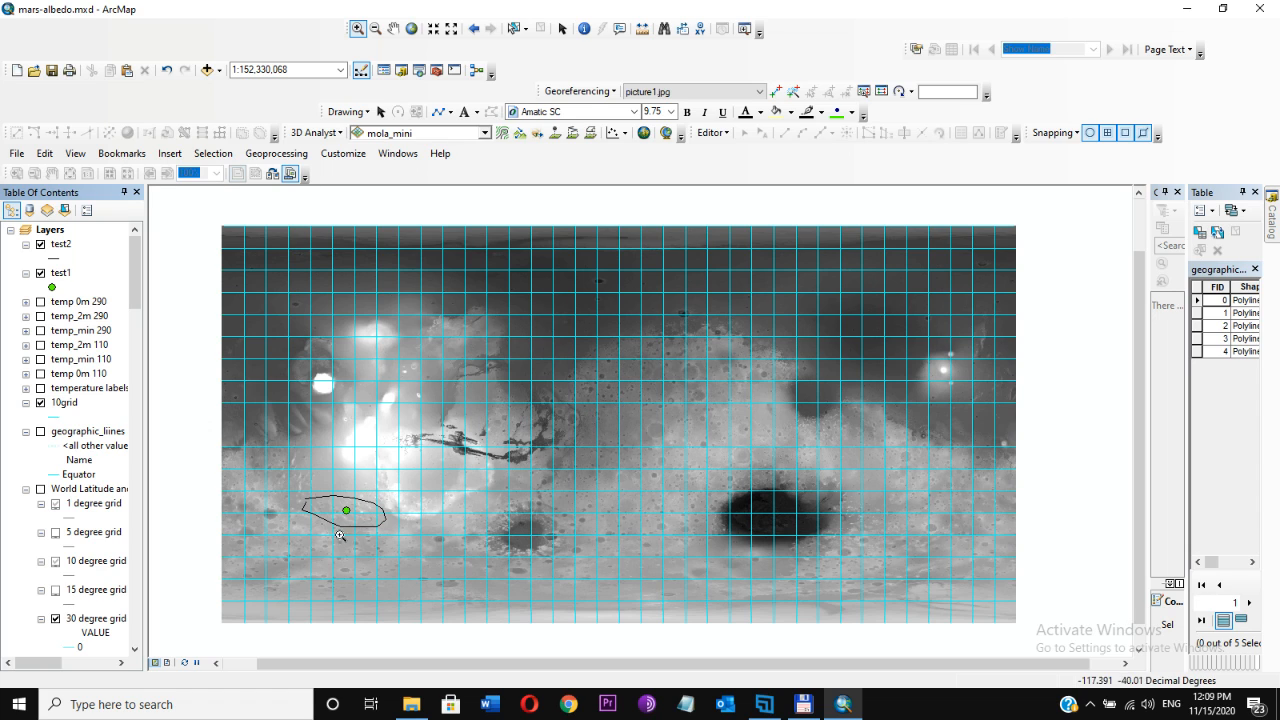
left_click(345, 512)
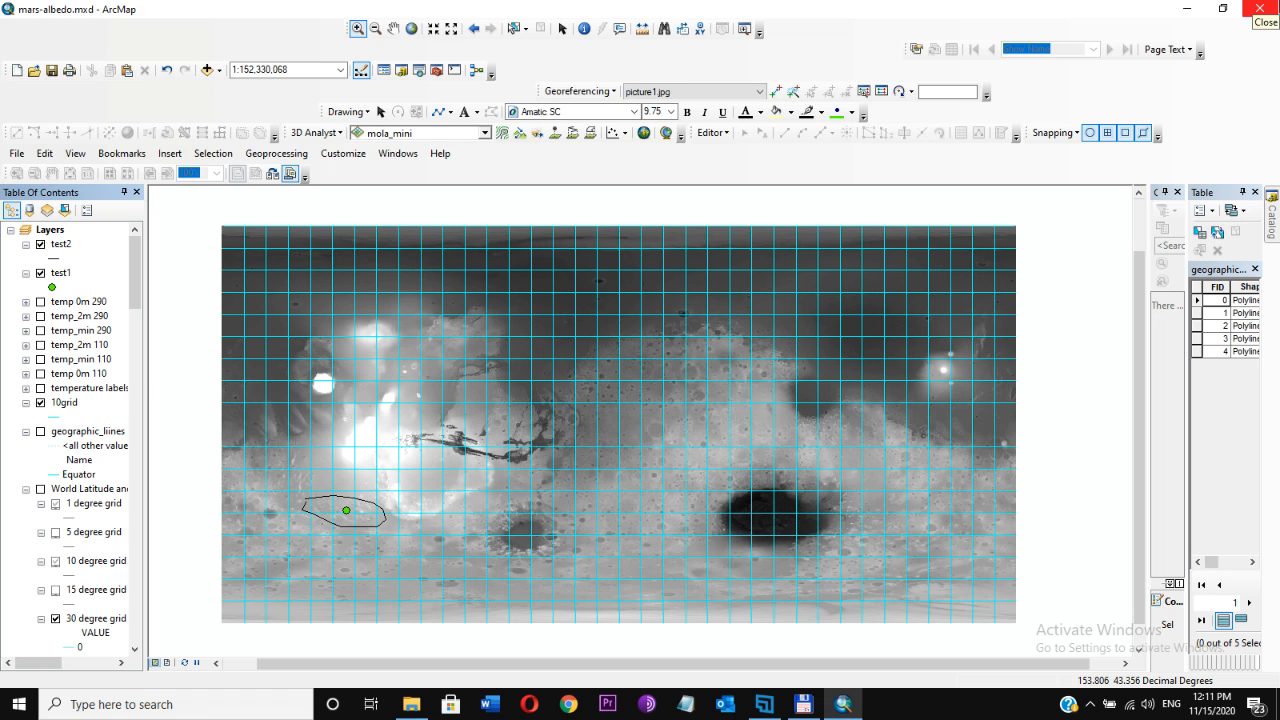
Open the attribute table of test2 and widen it so the Name field can be accessed.
right_click(66, 249)
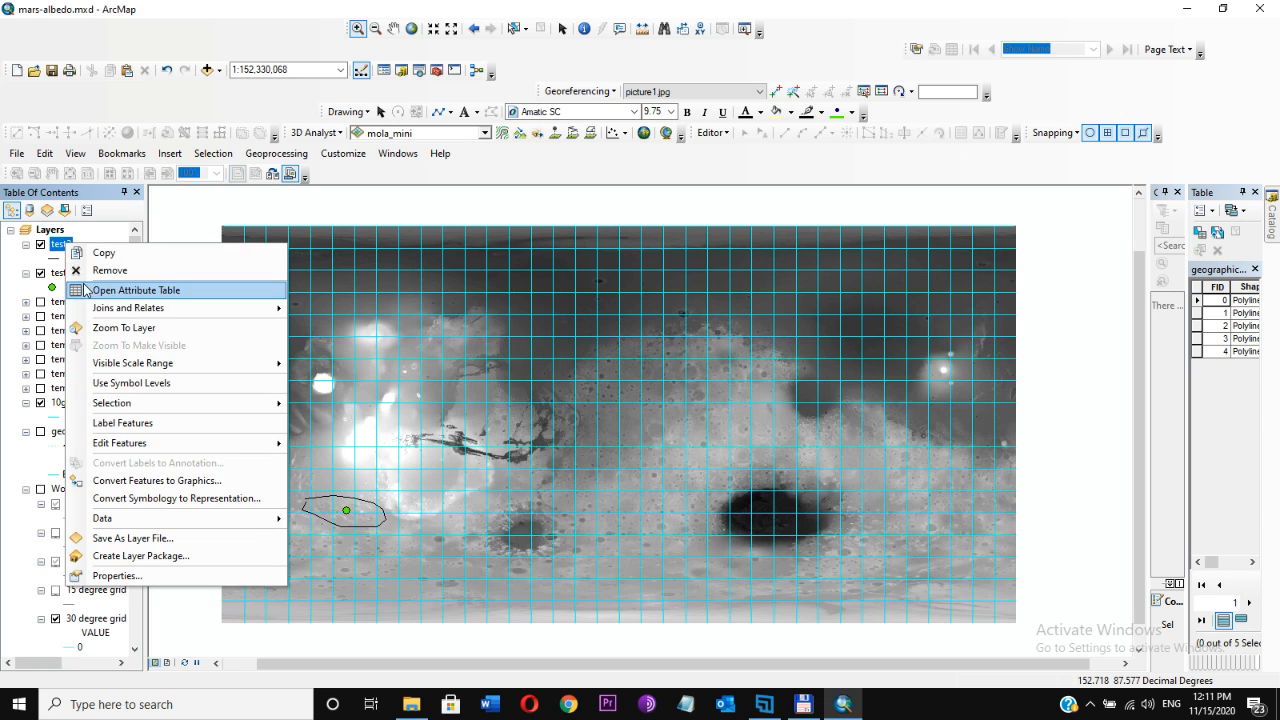
left_click(83, 286)
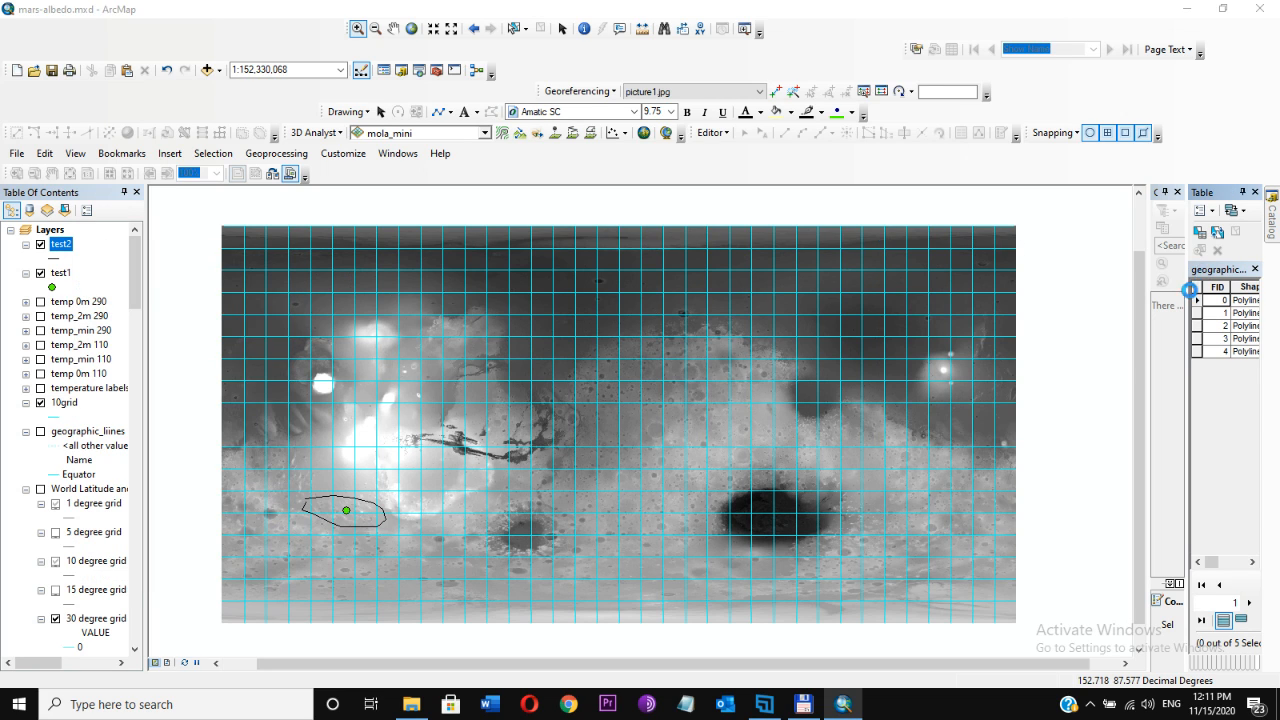
left_click_drag(1188, 308, 1172, 316)
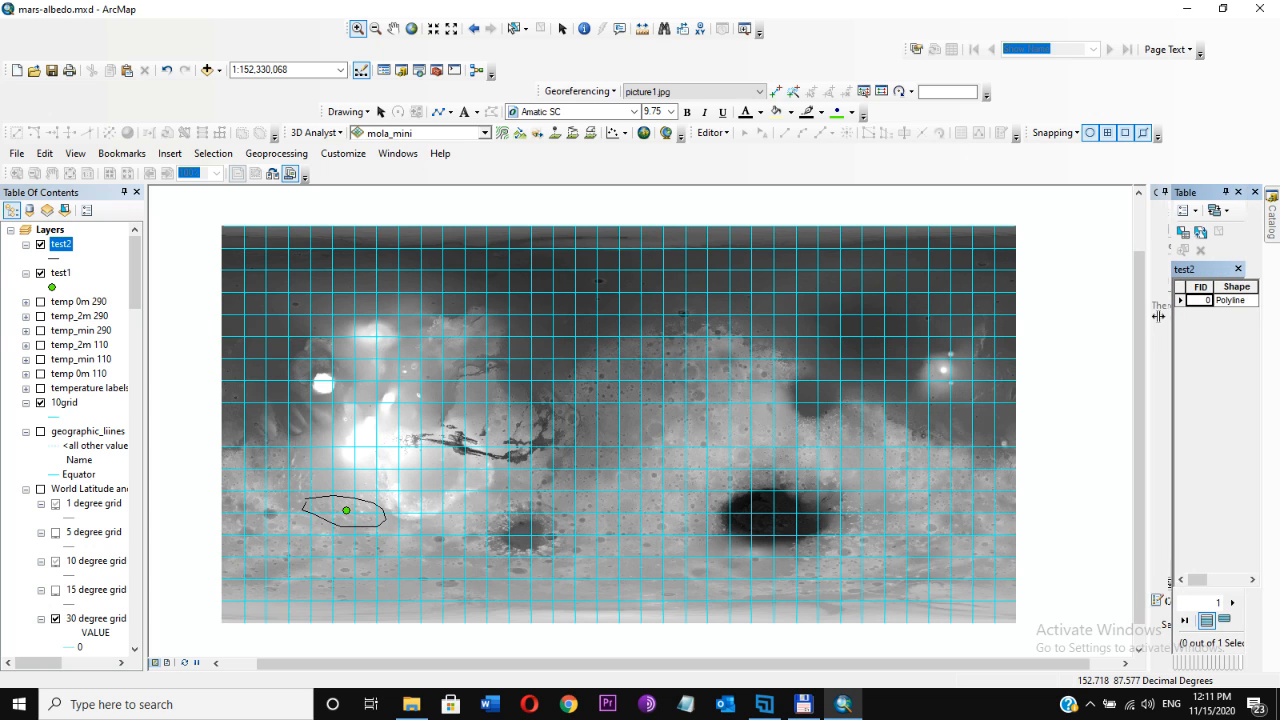
left_click(1158, 318)
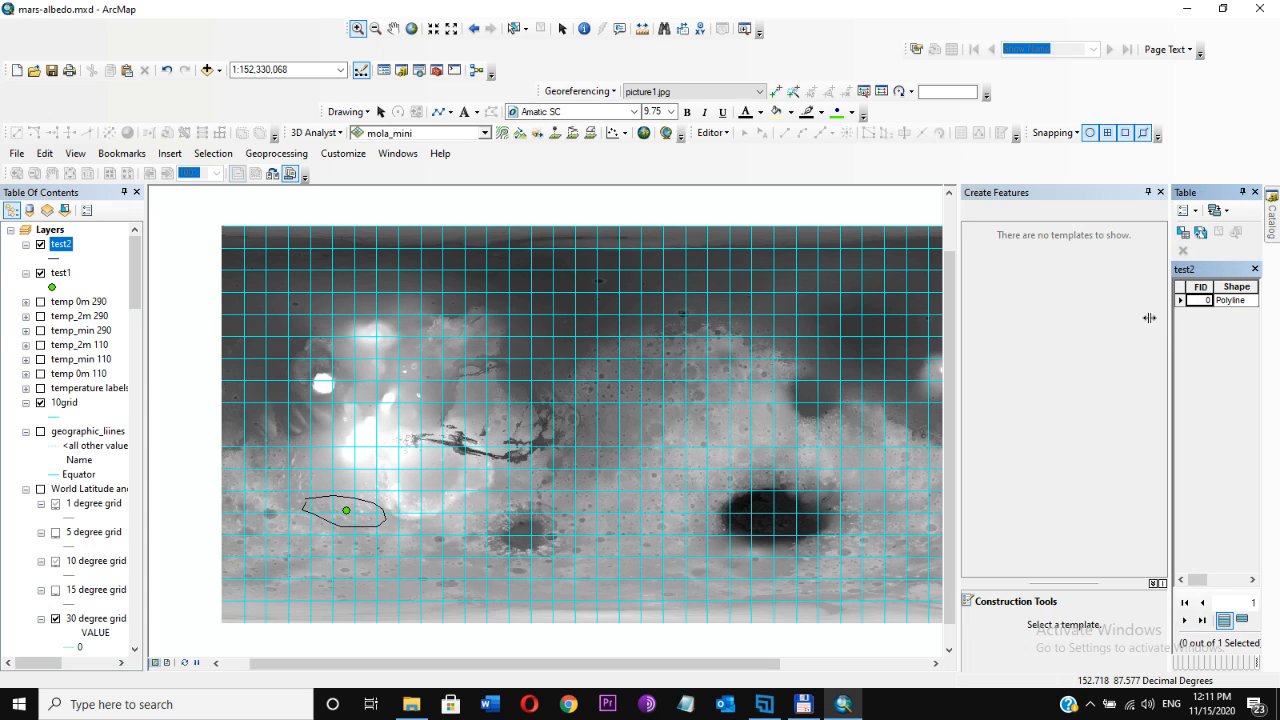
left_click_drag(1165, 328, 978, 322)
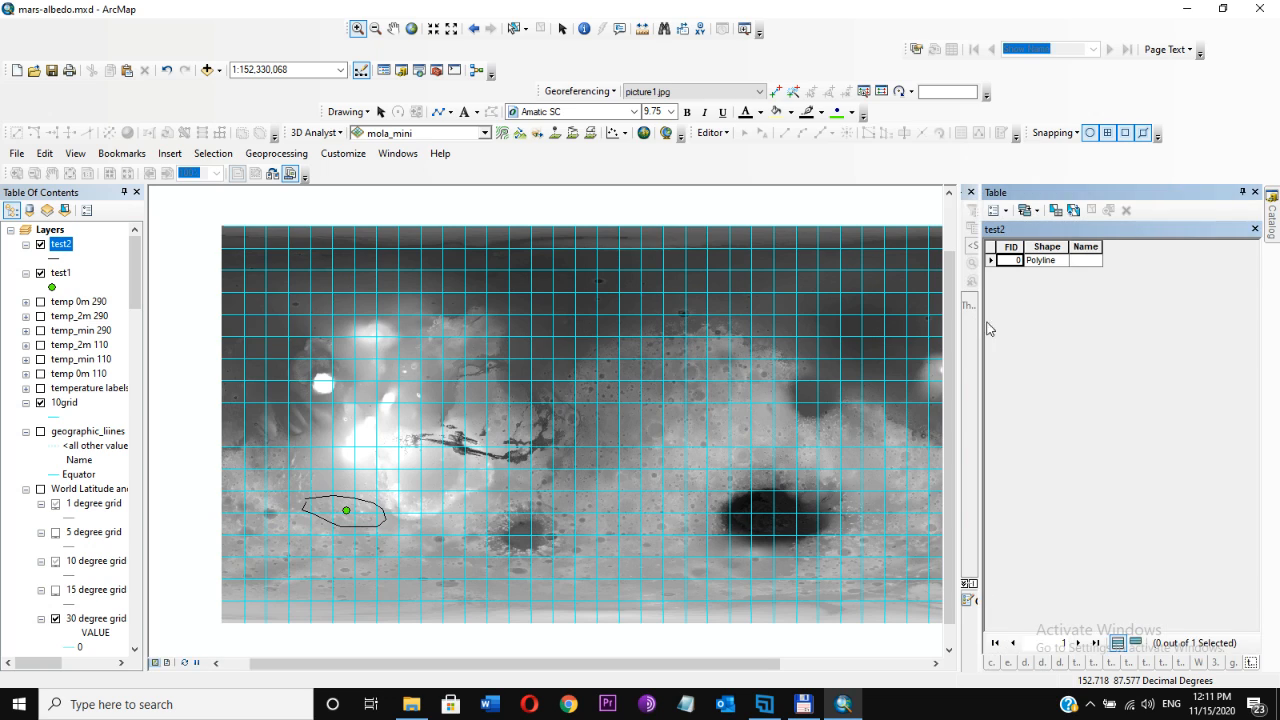
left_click(1090, 265)
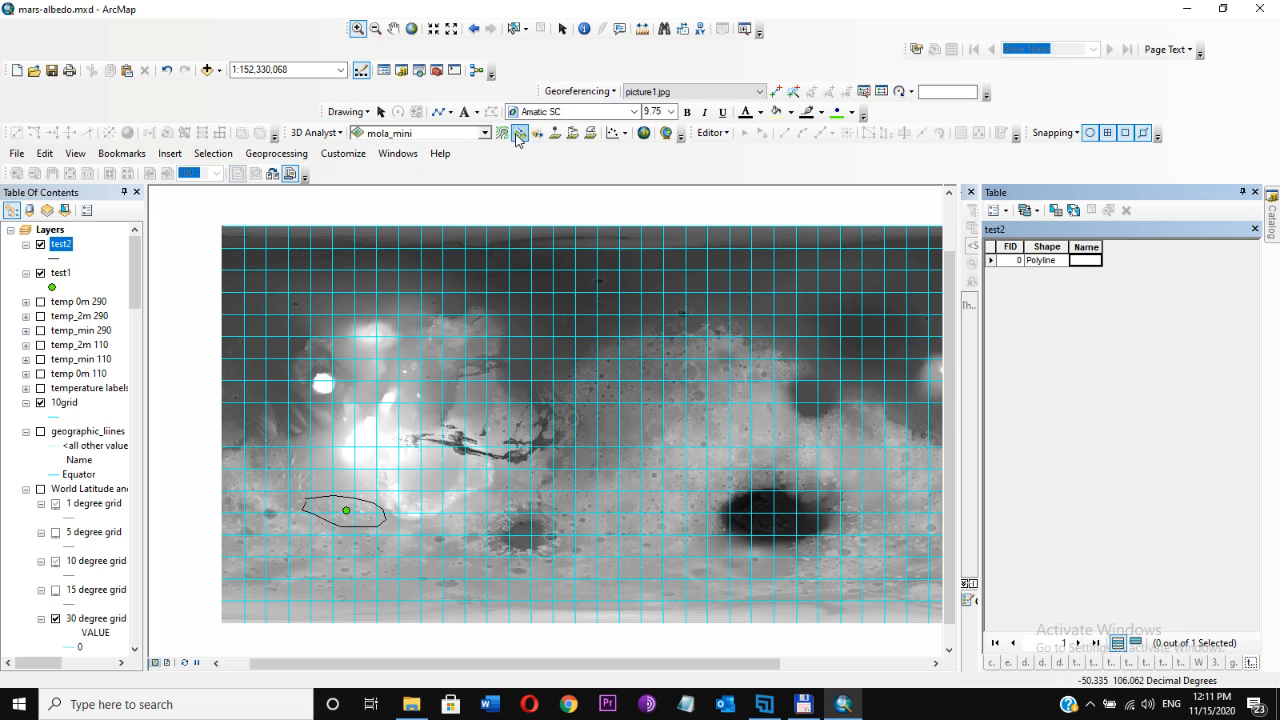
Start an edit session on the test2 layer, continuing past the spatial reference warnings.
right_click(68, 247)
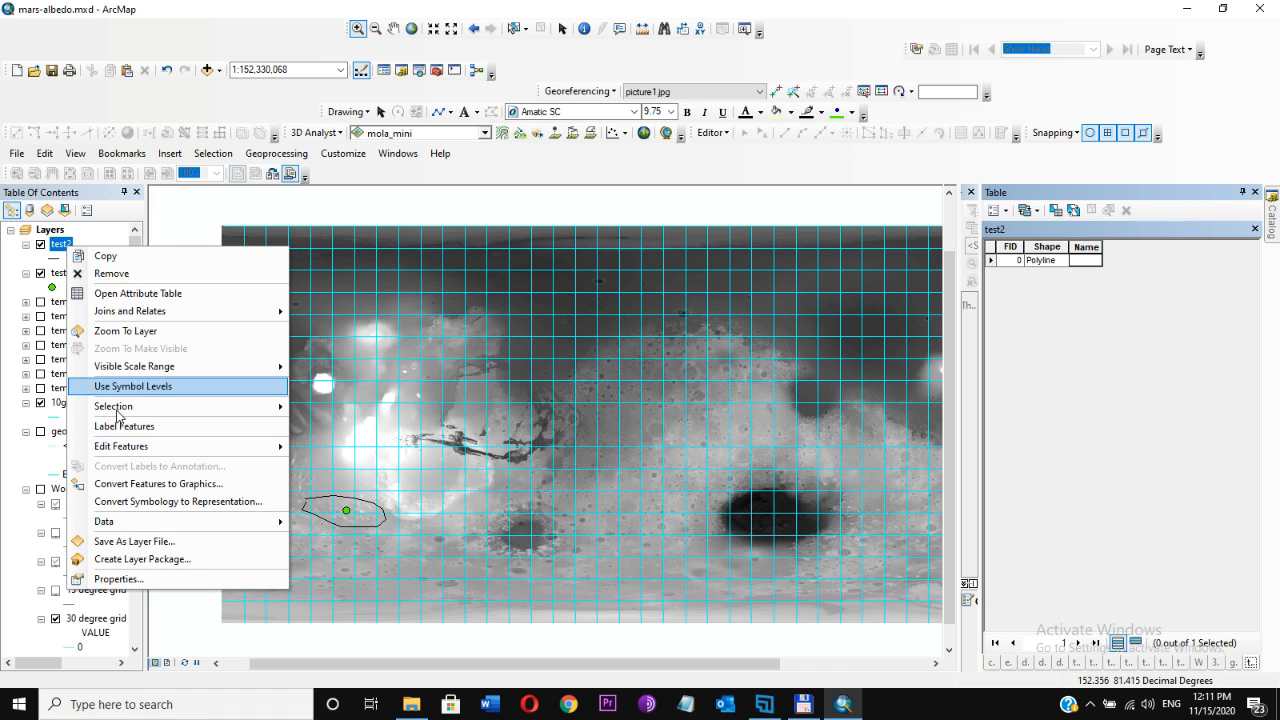
mouse_move(120, 449)
left_click(358, 452)
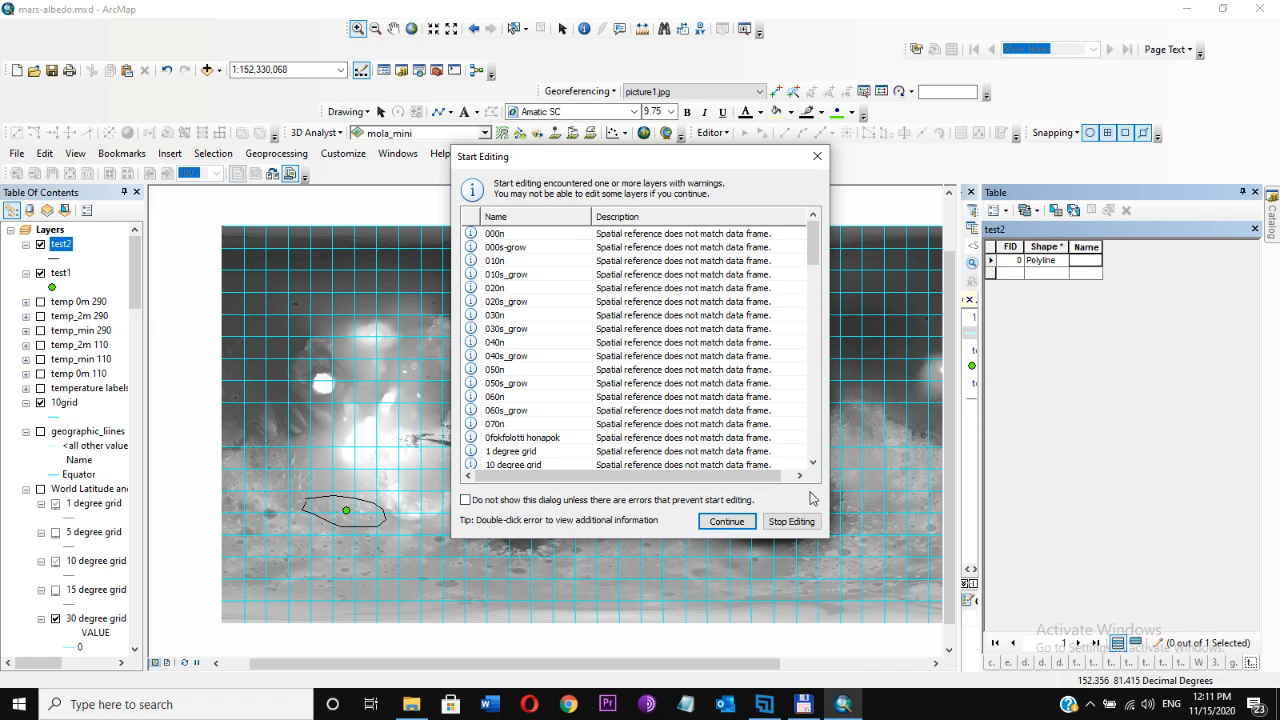
left_click(712, 525)
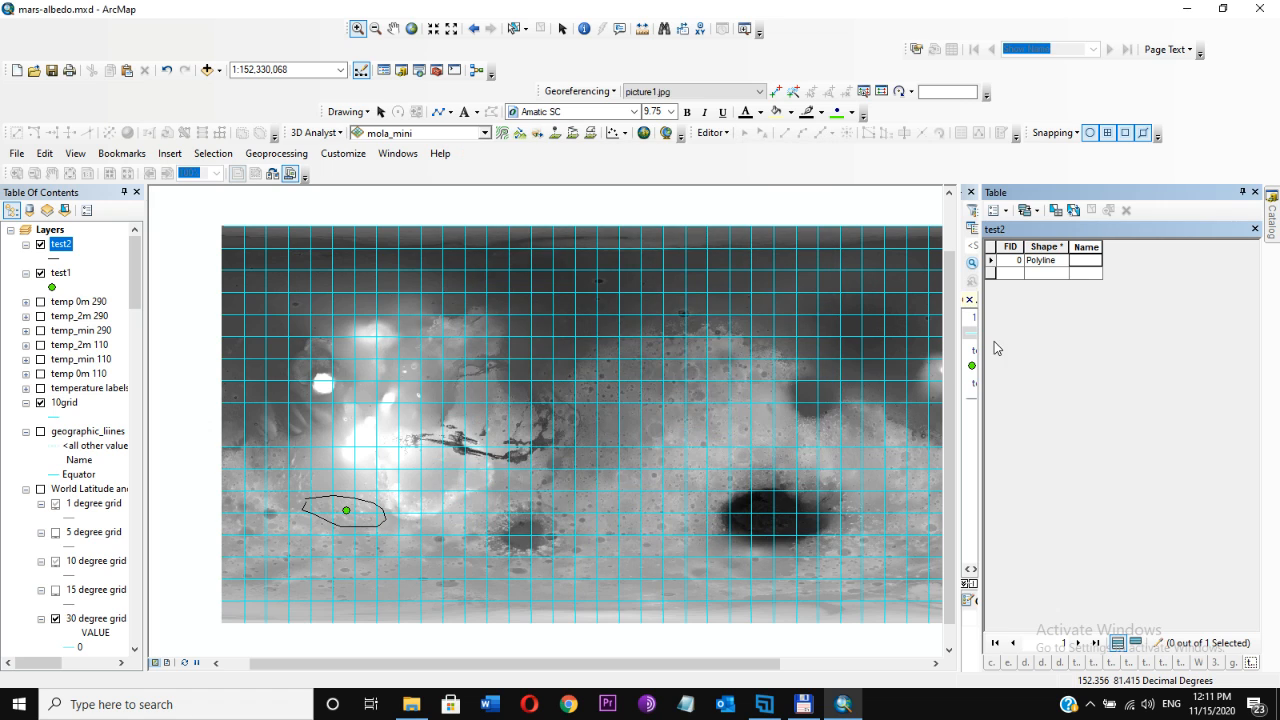
Draw a closed four-sided polyline in test2 just north of the equator near the map's centre.
left_click(969, 400)
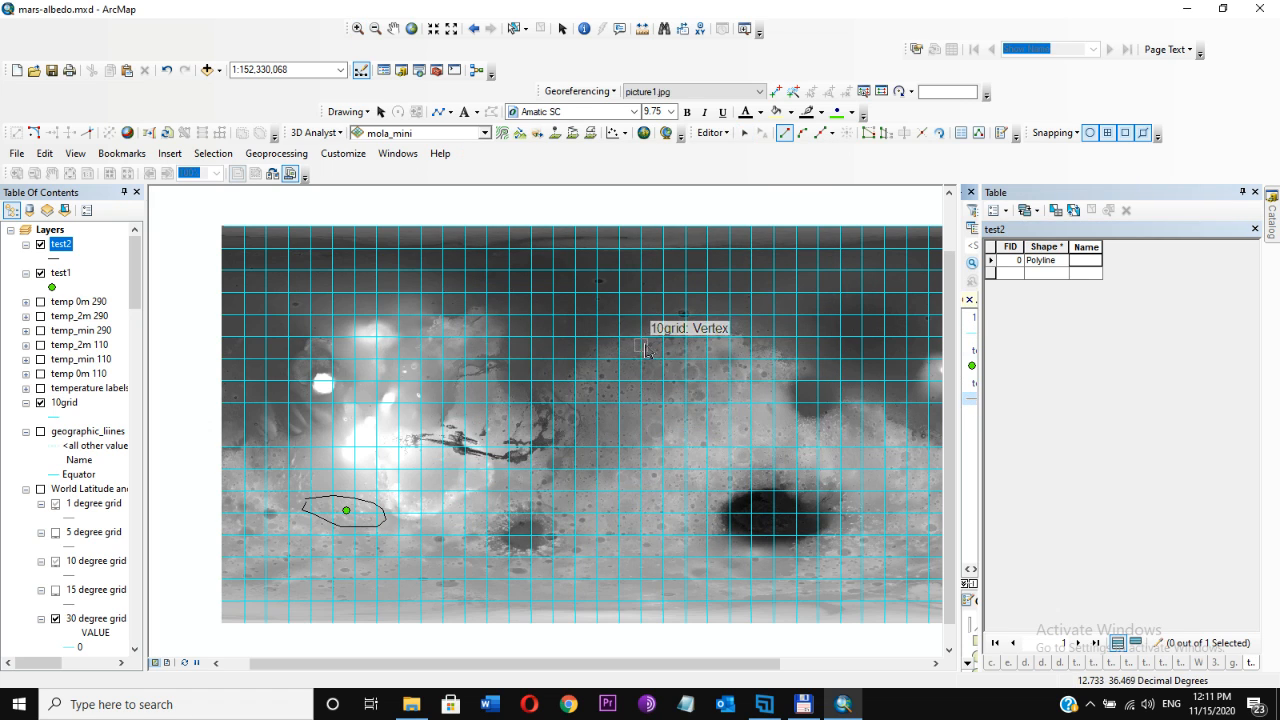
left_click(601, 379)
left_click(685, 428)
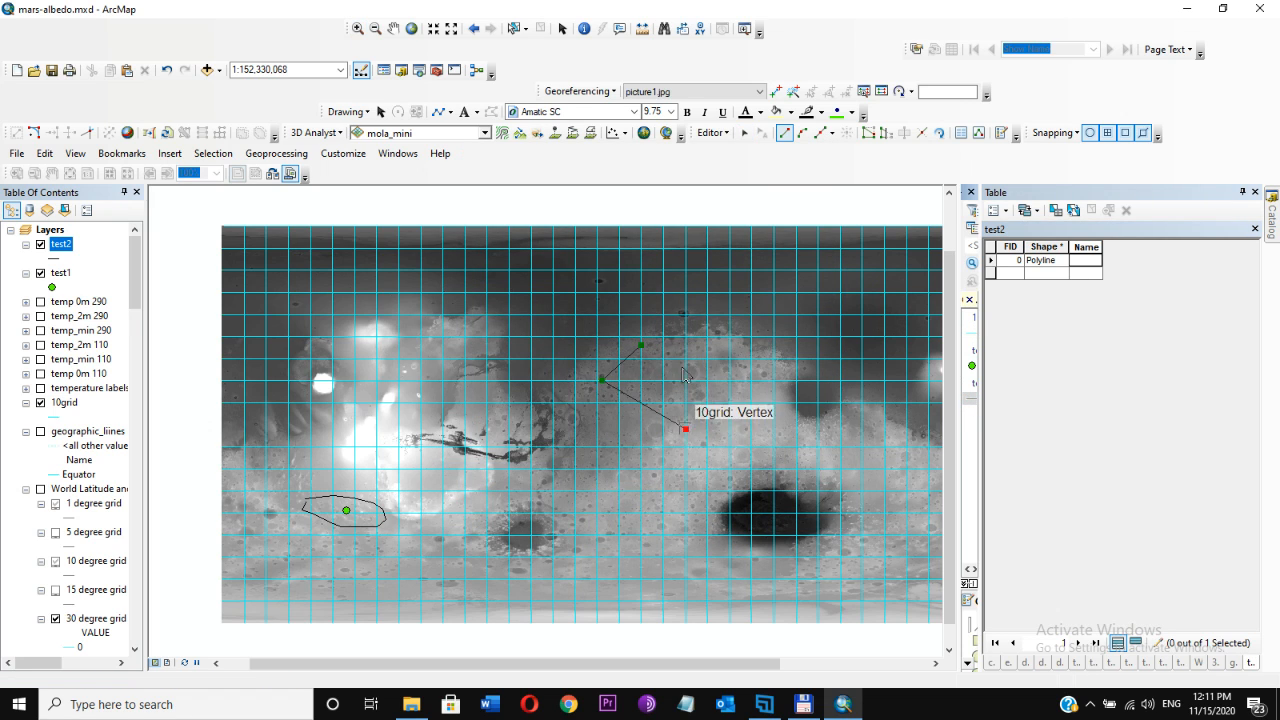
left_click(645, 355)
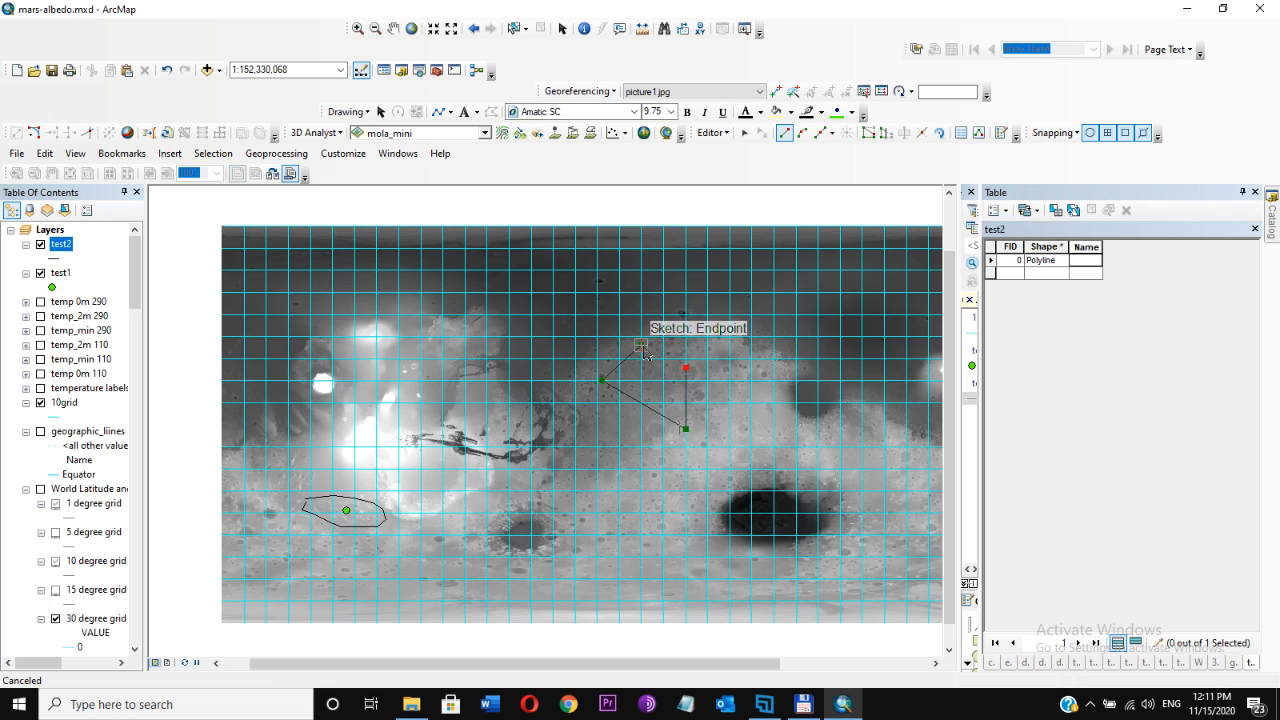
key("F2")
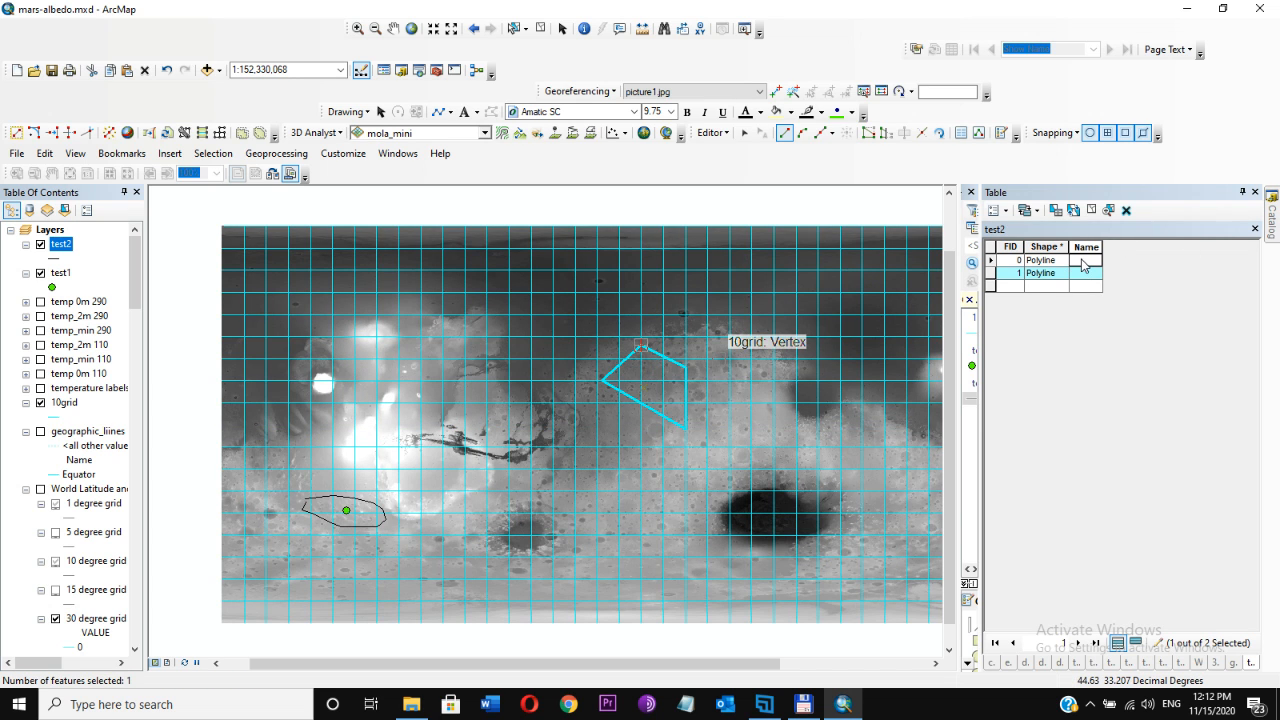
Name the first polyline Type 1 and the new polyline Type 2 in the test2 attribute table.
left_click(1083, 262)
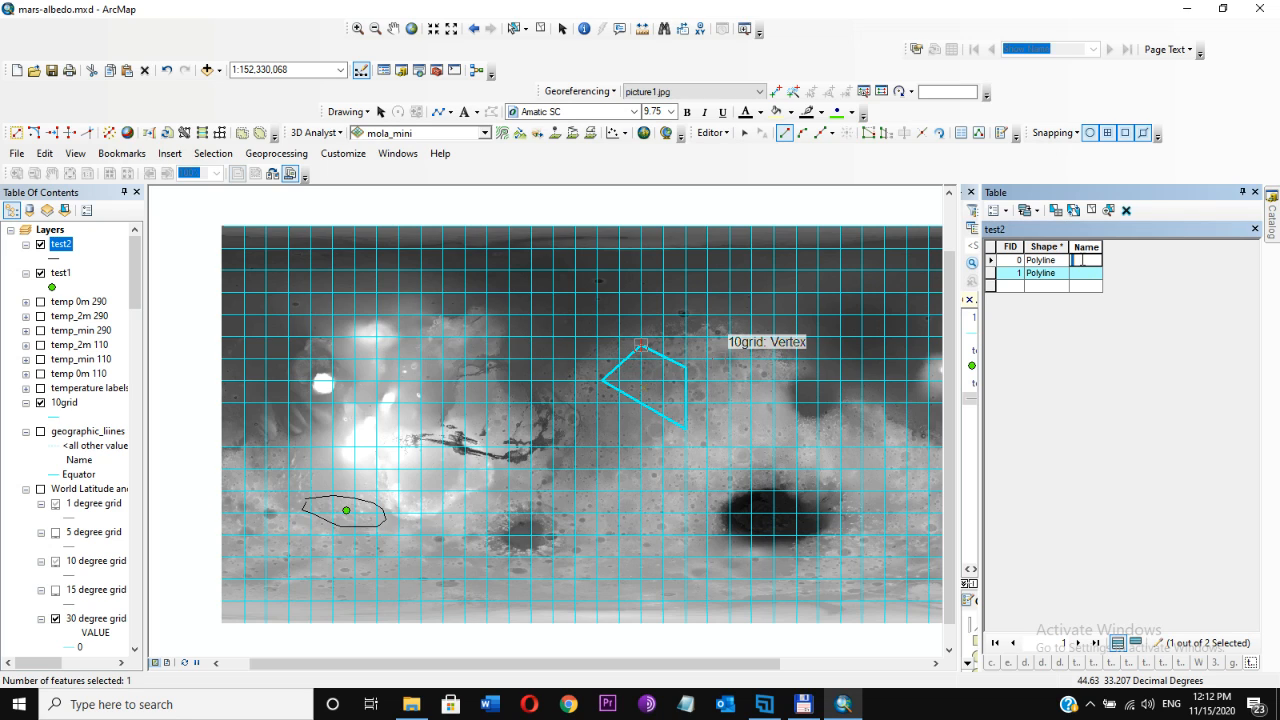
type("Te")
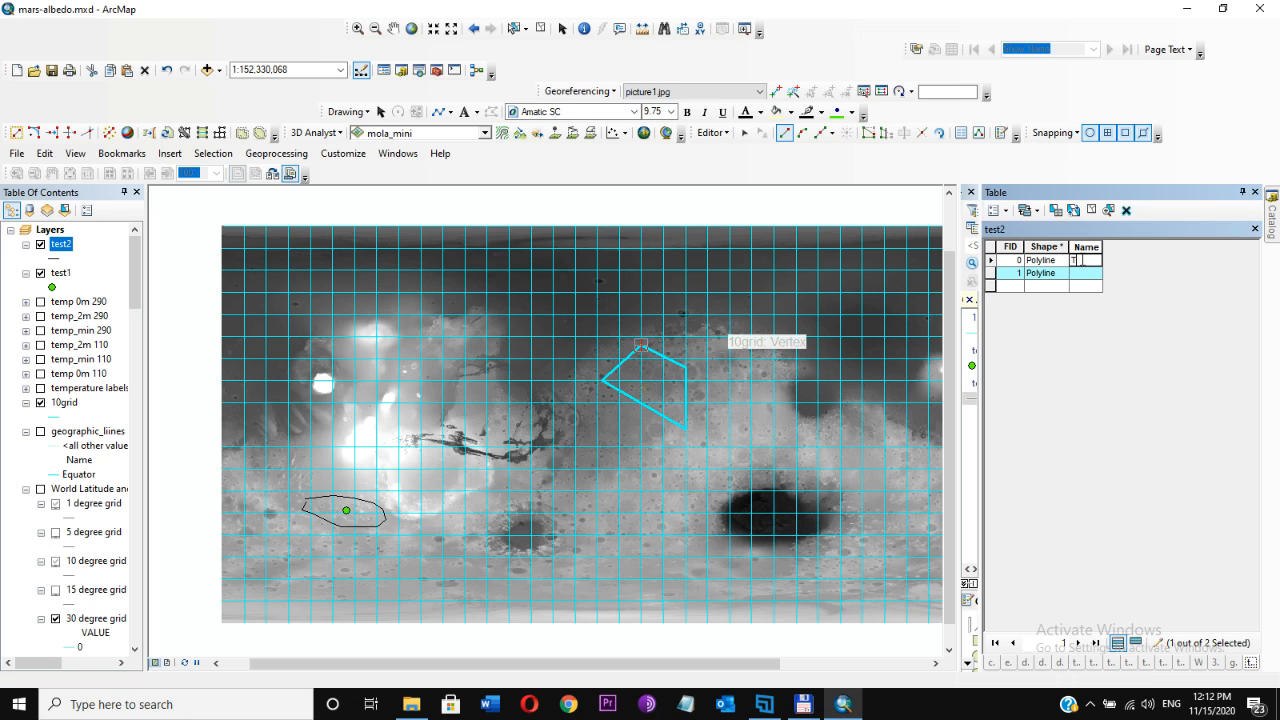
key("Return")
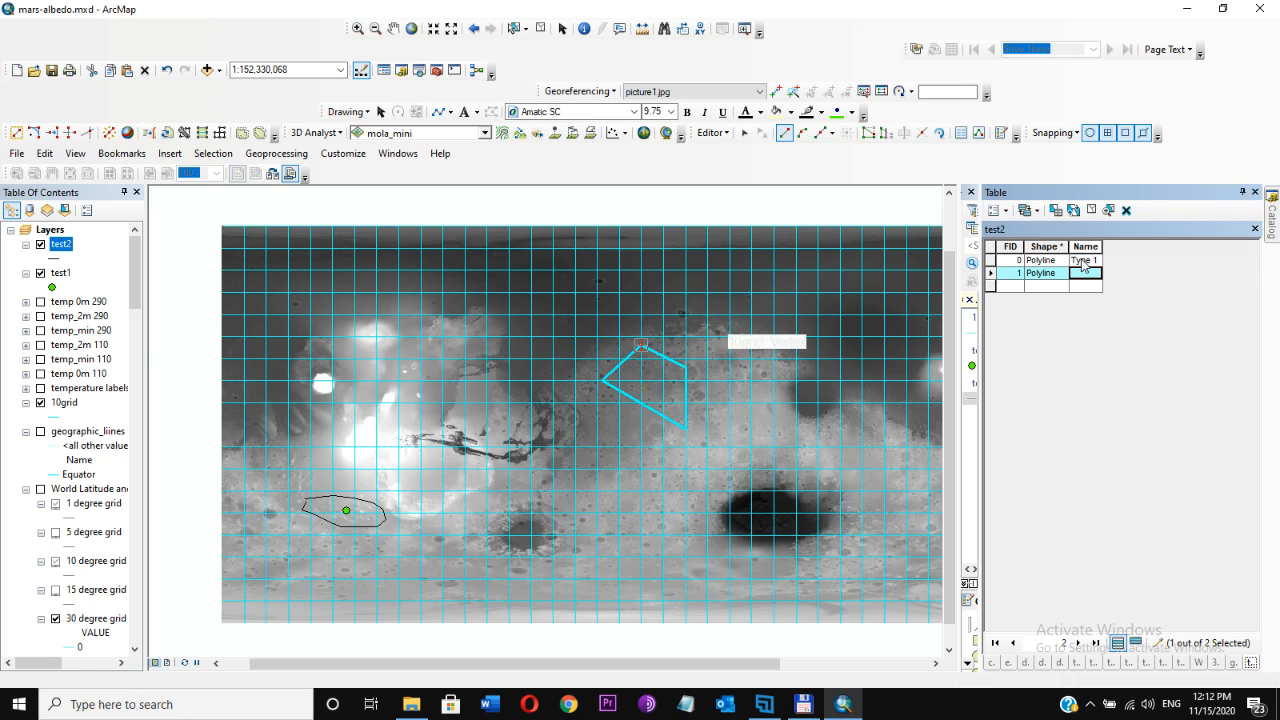
type("Type 2")
key("Return")
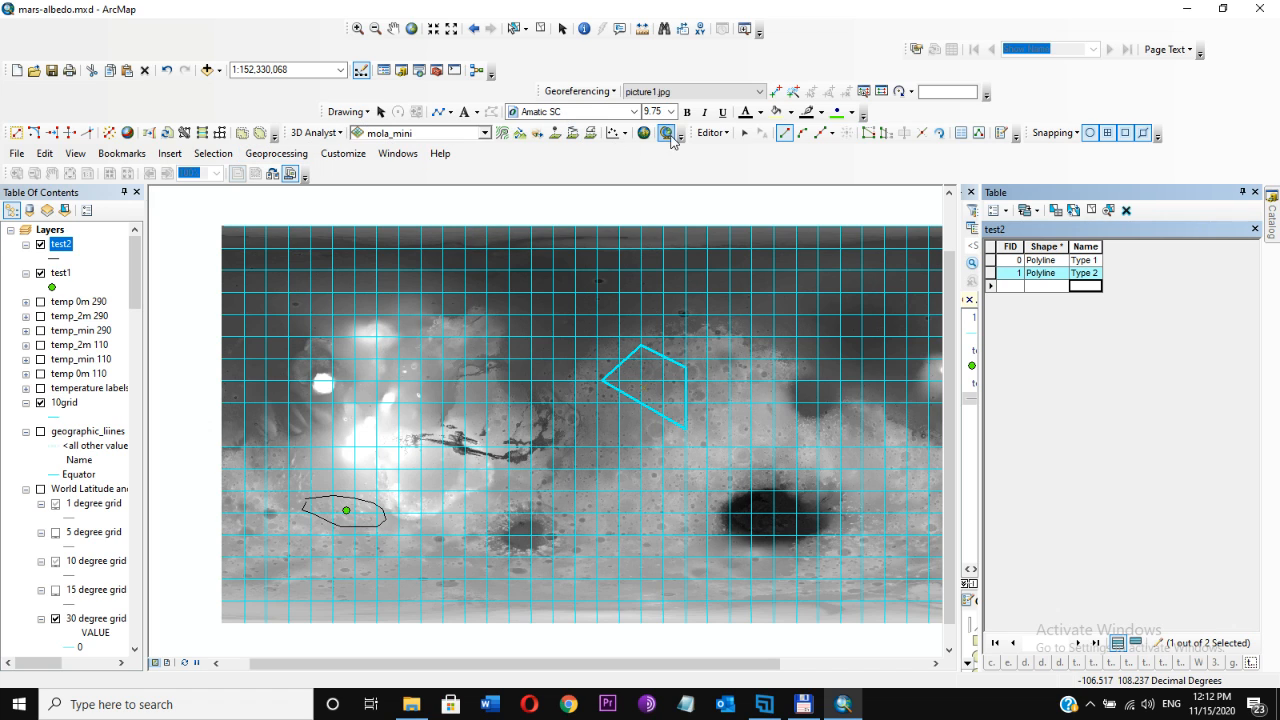
Stop editing test2 and save the edits.
left_click(712, 132)
left_click(712, 186)
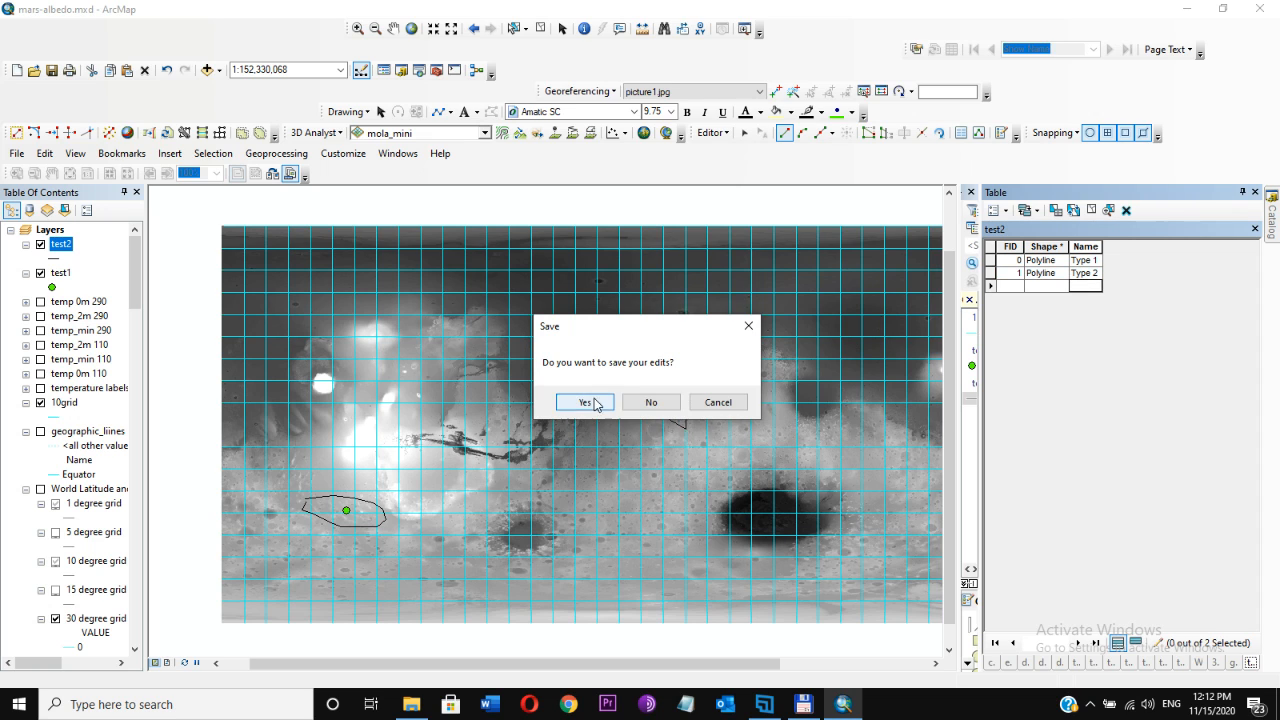
left_click(590, 401)
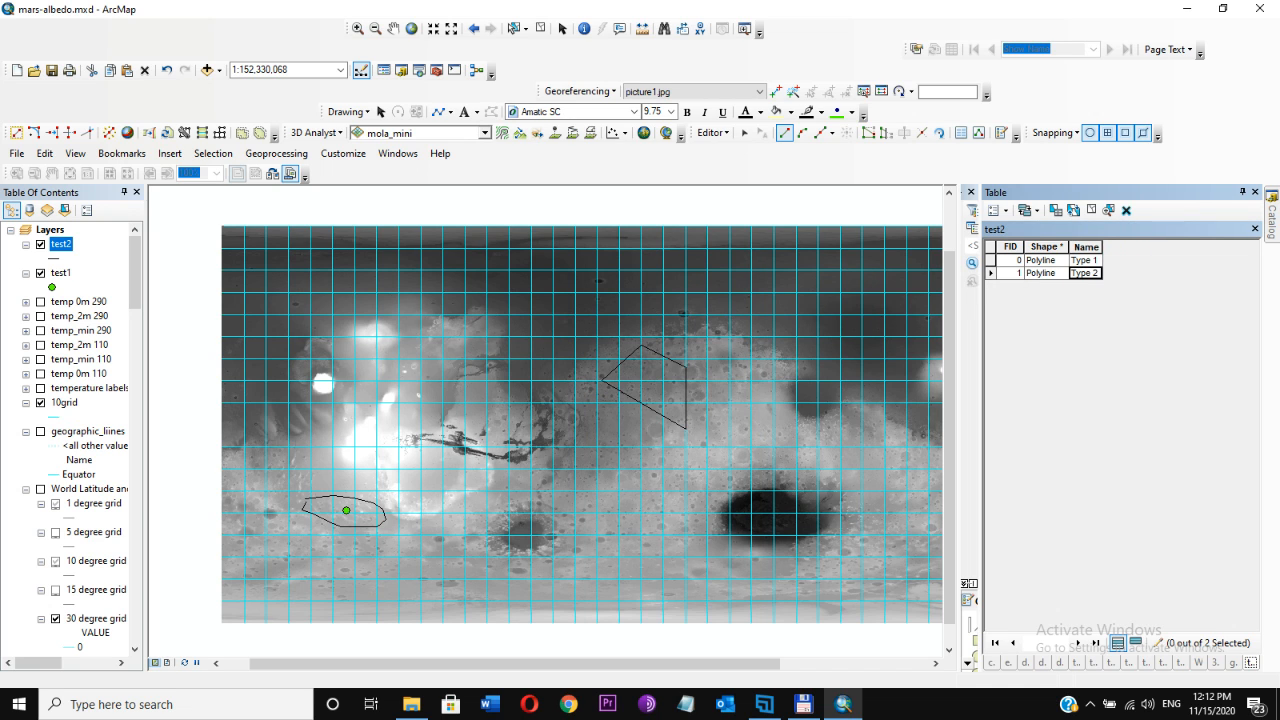
Add a text field named simple with a length of 20 to the test2 attribute table.
left_click(996, 210)
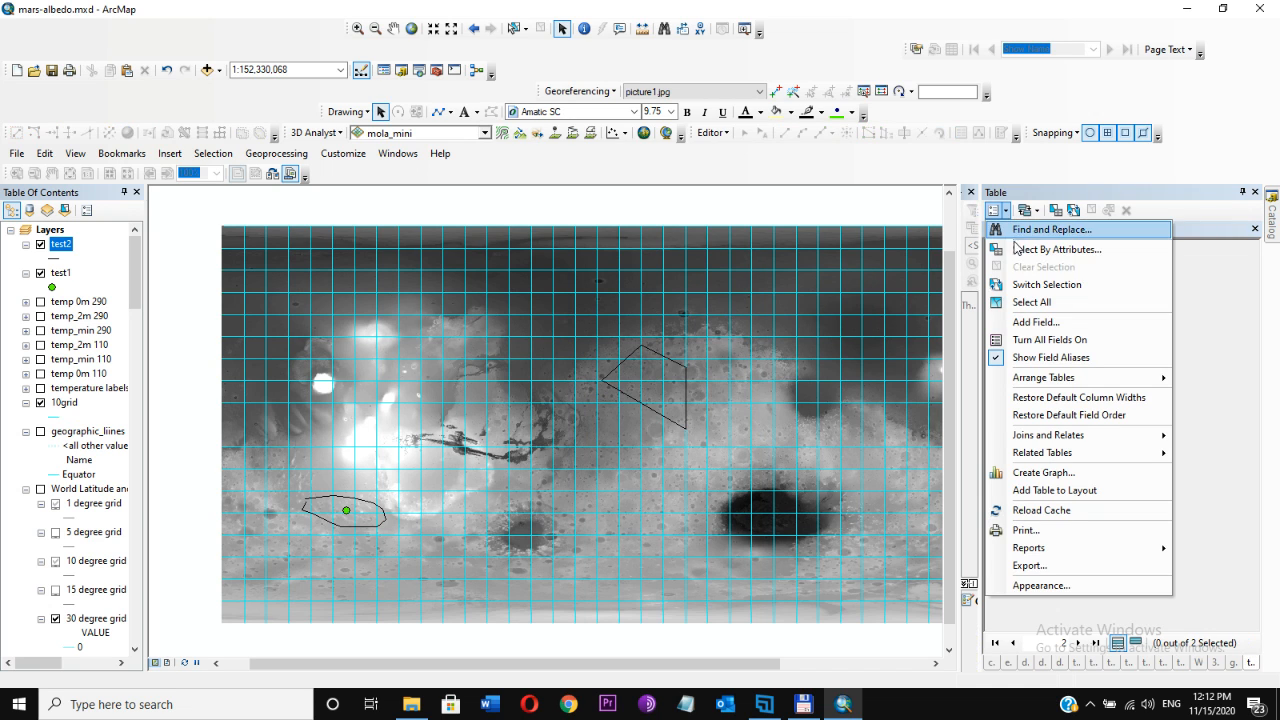
left_click(706, 134)
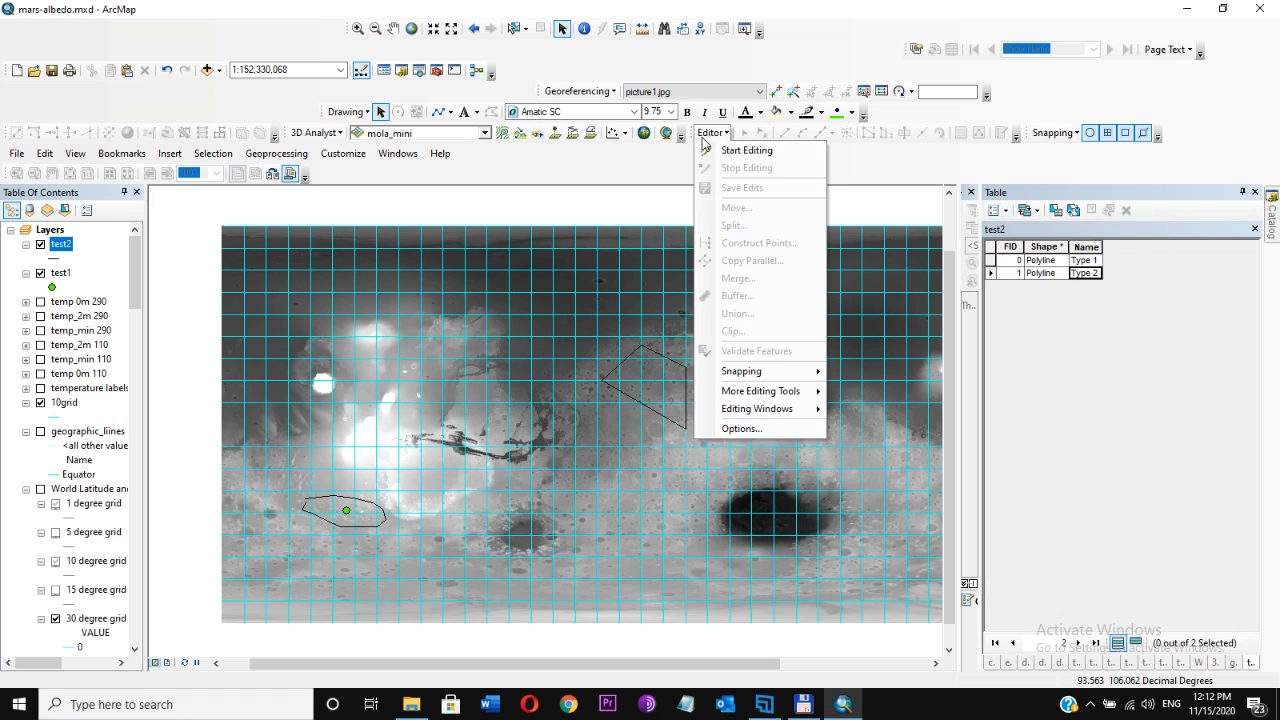
left_click(1013, 216)
left_click(996, 210)
left_click(1022, 317)
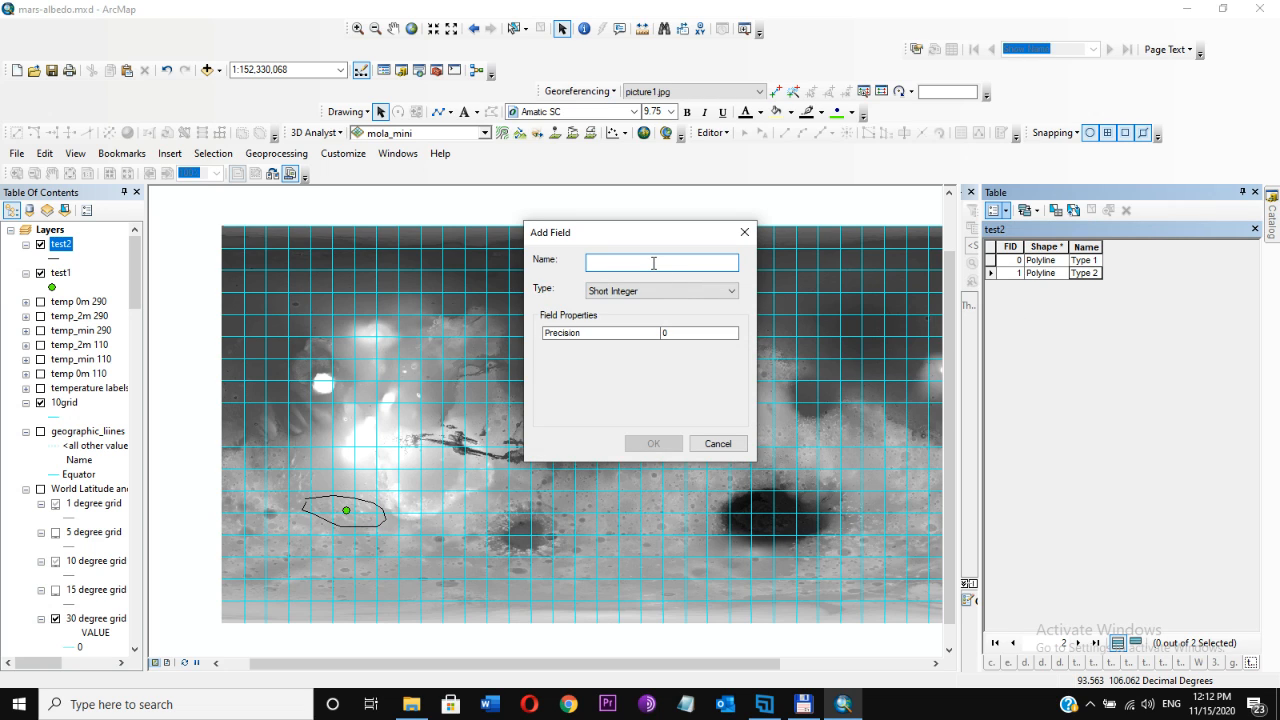
type("simple")
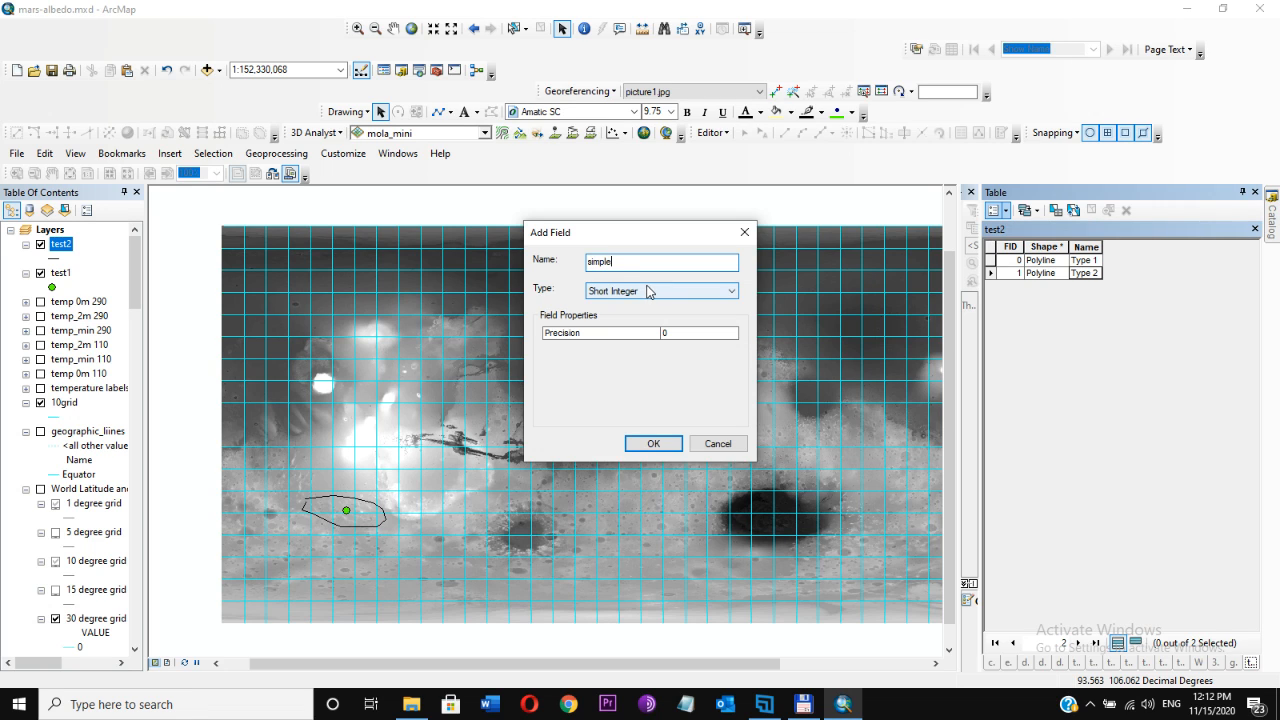
left_click(649, 290)
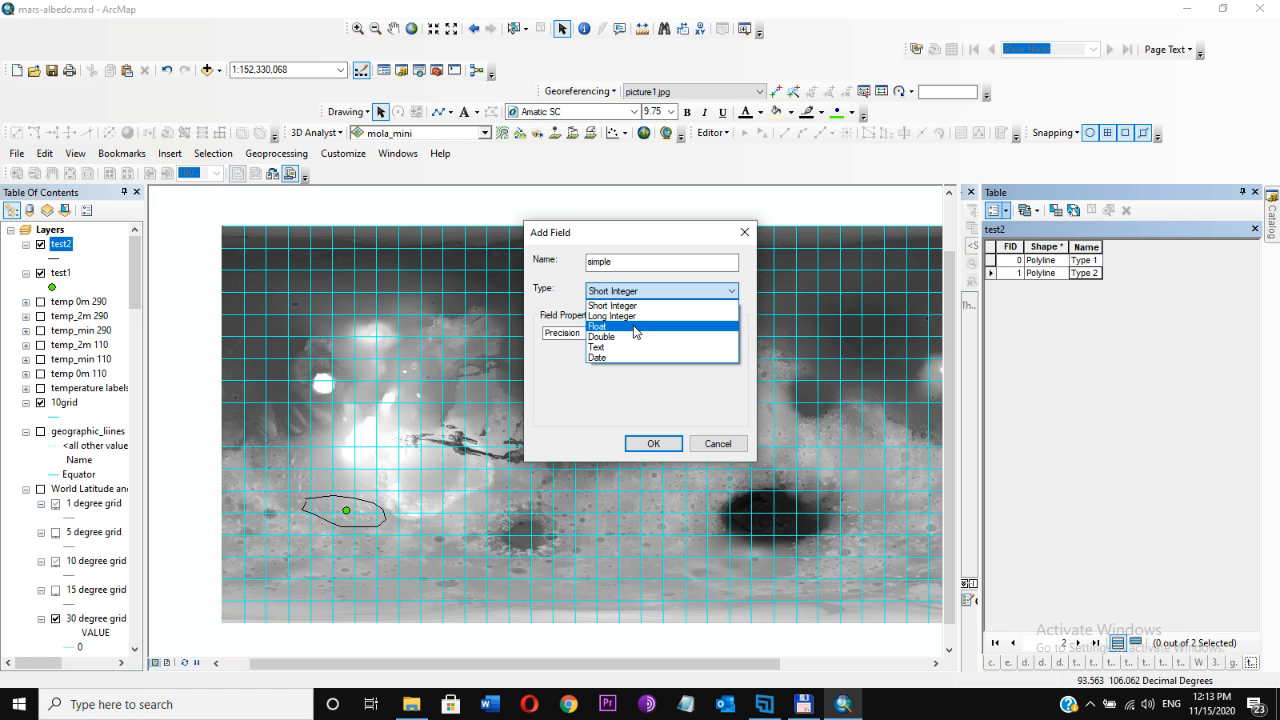
left_click(634, 348)
double_click(684, 333)
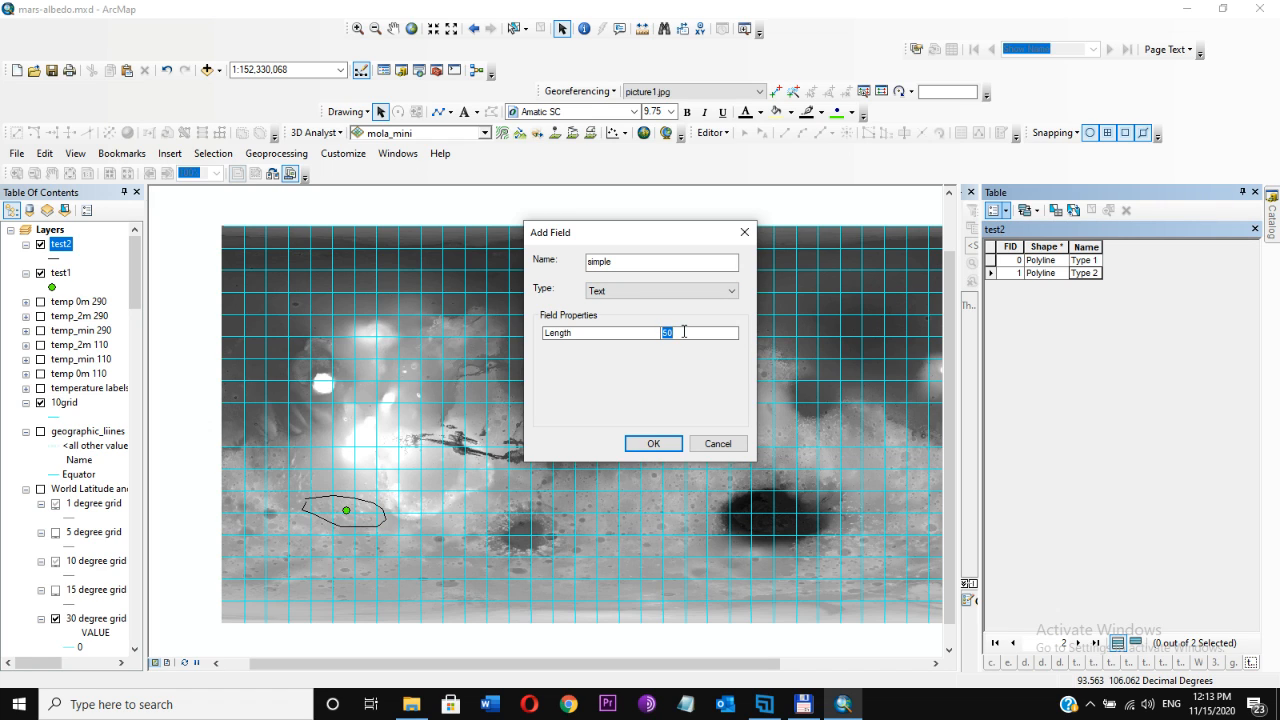
type("20")
left_click(653, 443)
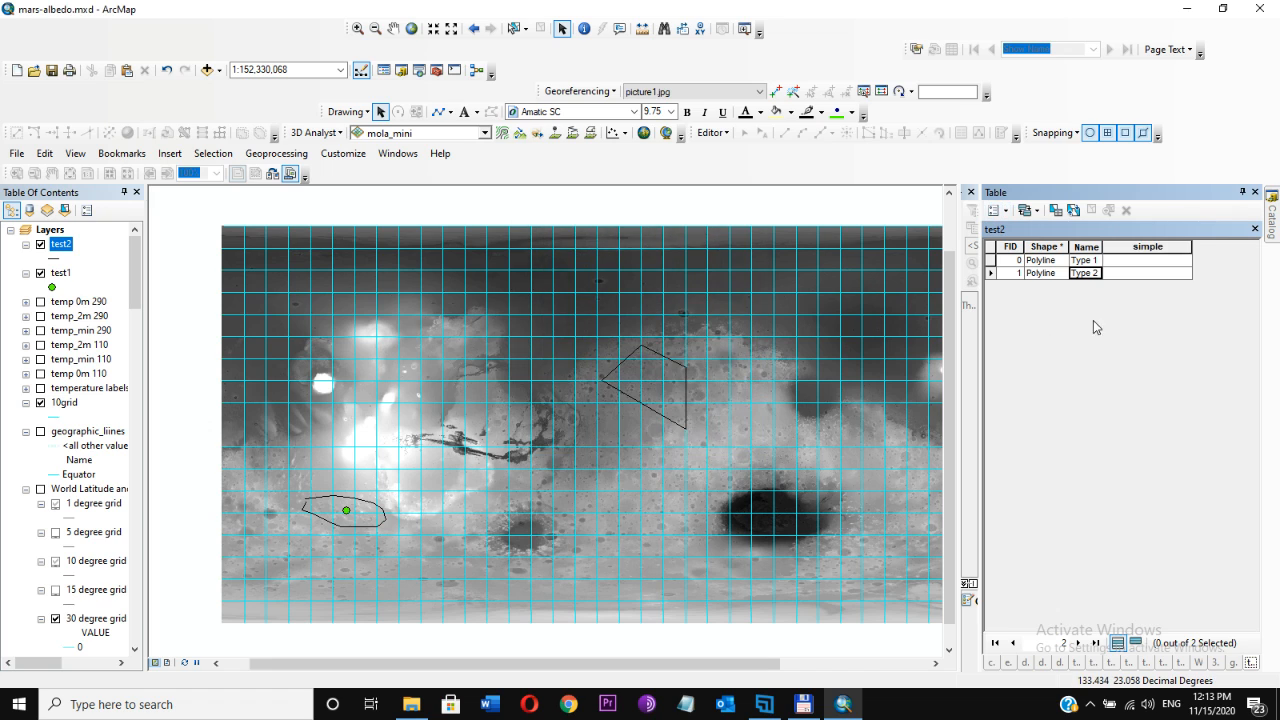
left_click(1149, 262)
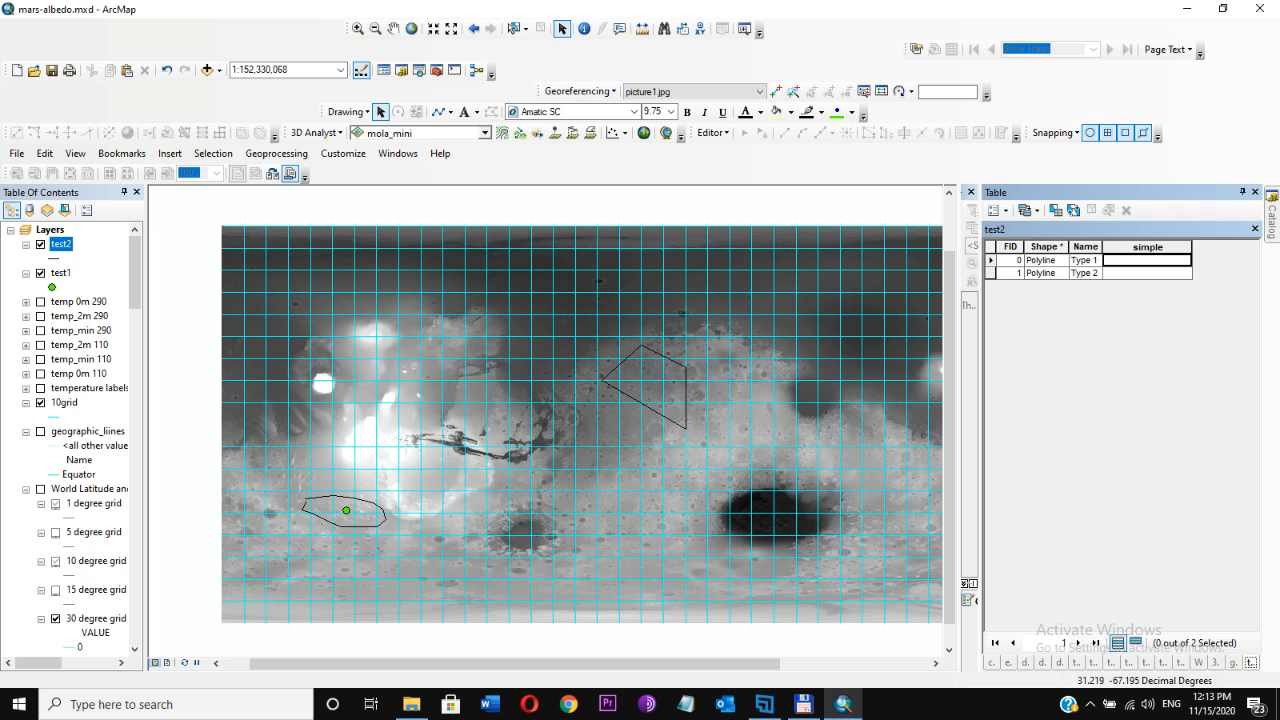
left_click(770, 703)
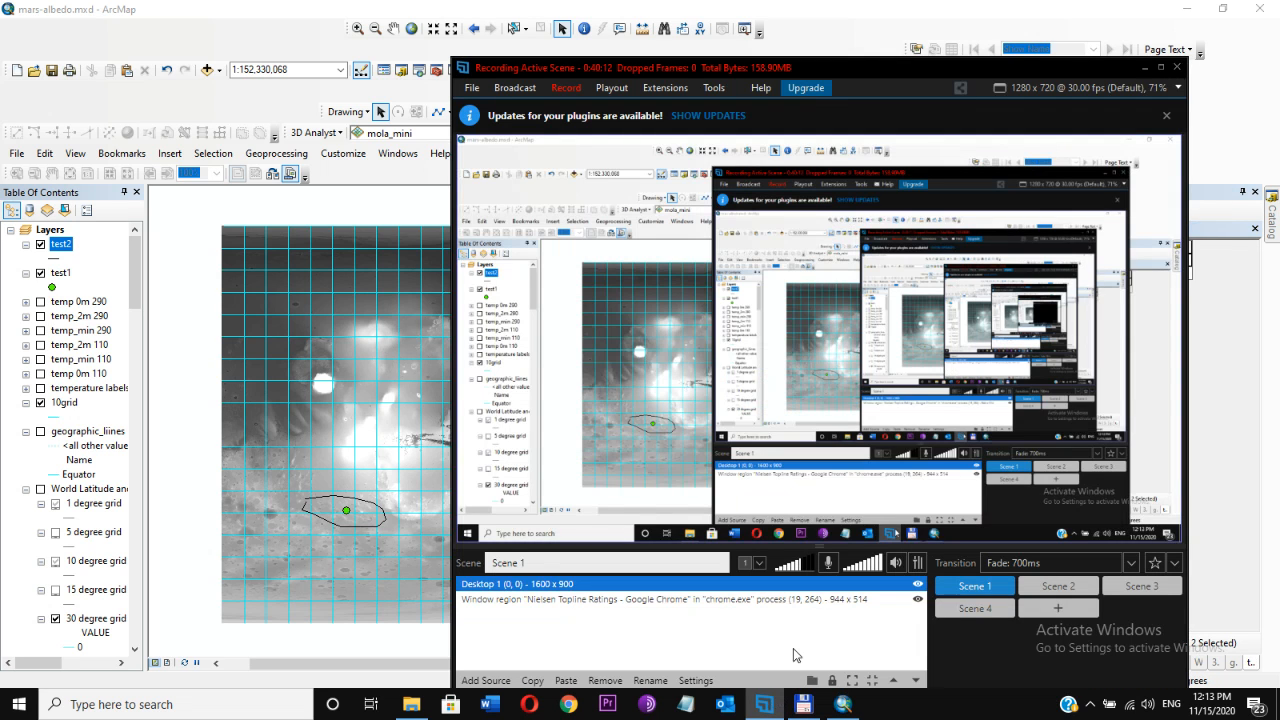